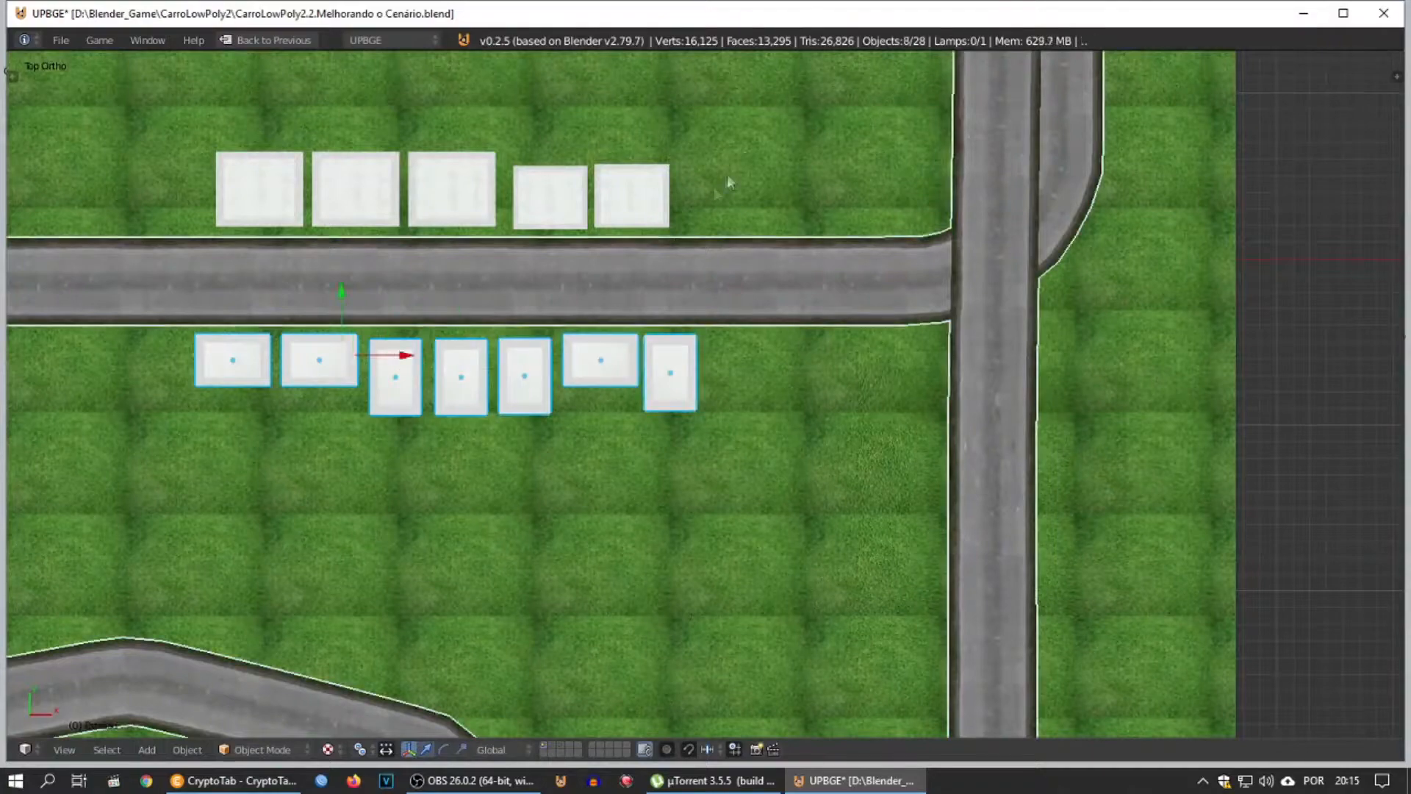
right_click(261, 190, "shift")
scroll(351, 353, "down", 6)
middle_click_drag(808, 209, 418, 328, "shift")
scroll(418, 327, "up", 8)
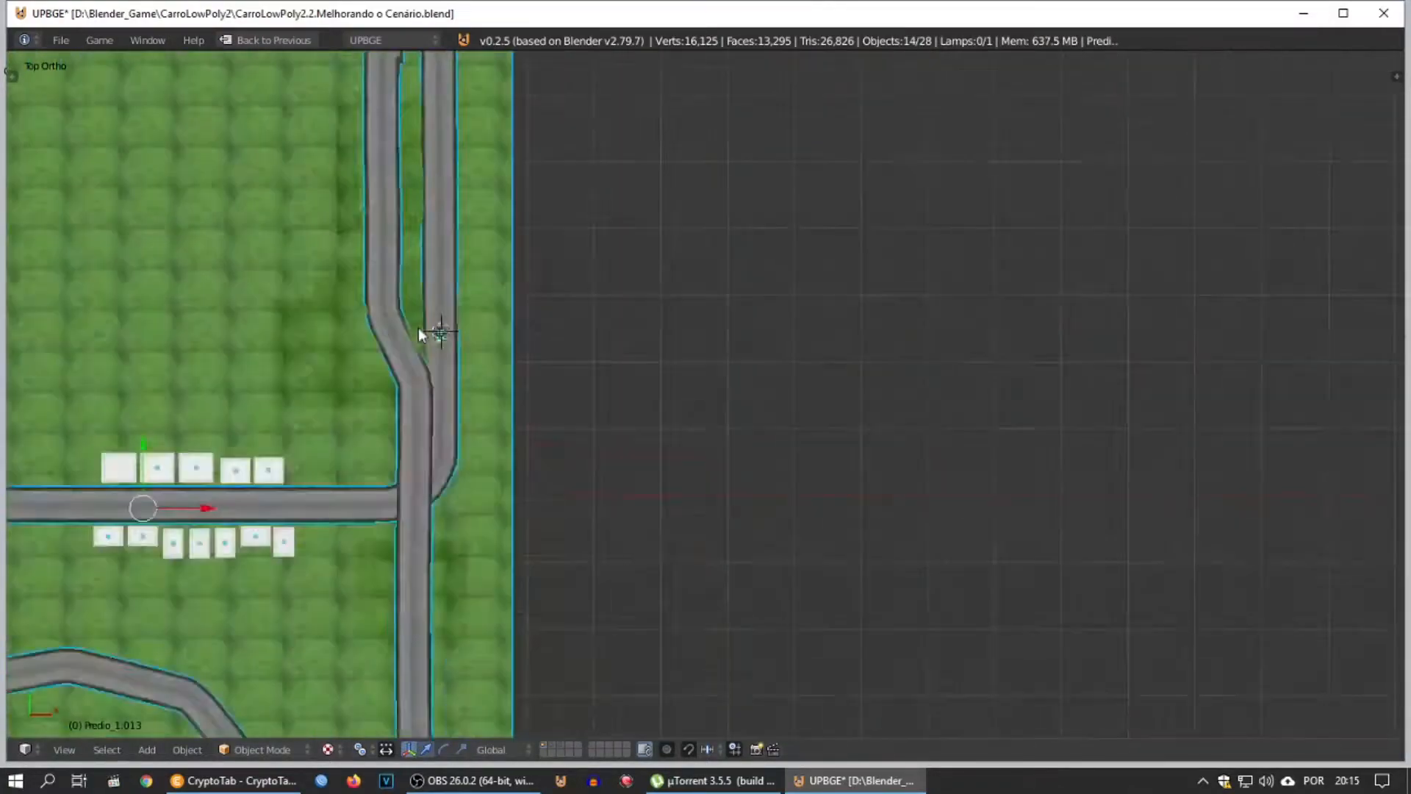
key("a")
Step: Select the ground, the road and all the buildings and scale them up together
right_click(621, 417)
right_click(502, 421, "shift")
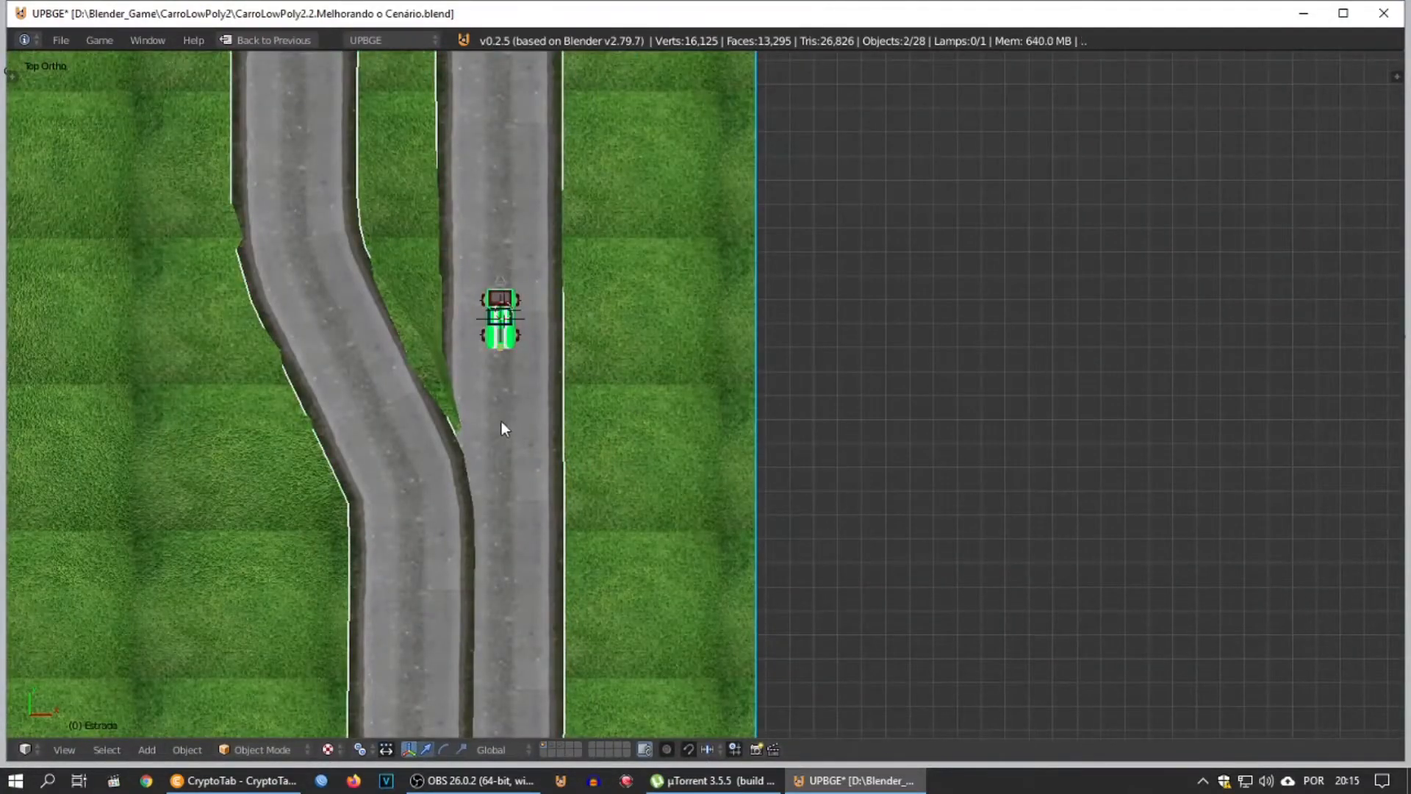
middle_click_drag(501, 421, 1144, 402, "shift")
middle_click_drag(353, 598, 598, 113, "shift")
right_click(243, 283, "shift")
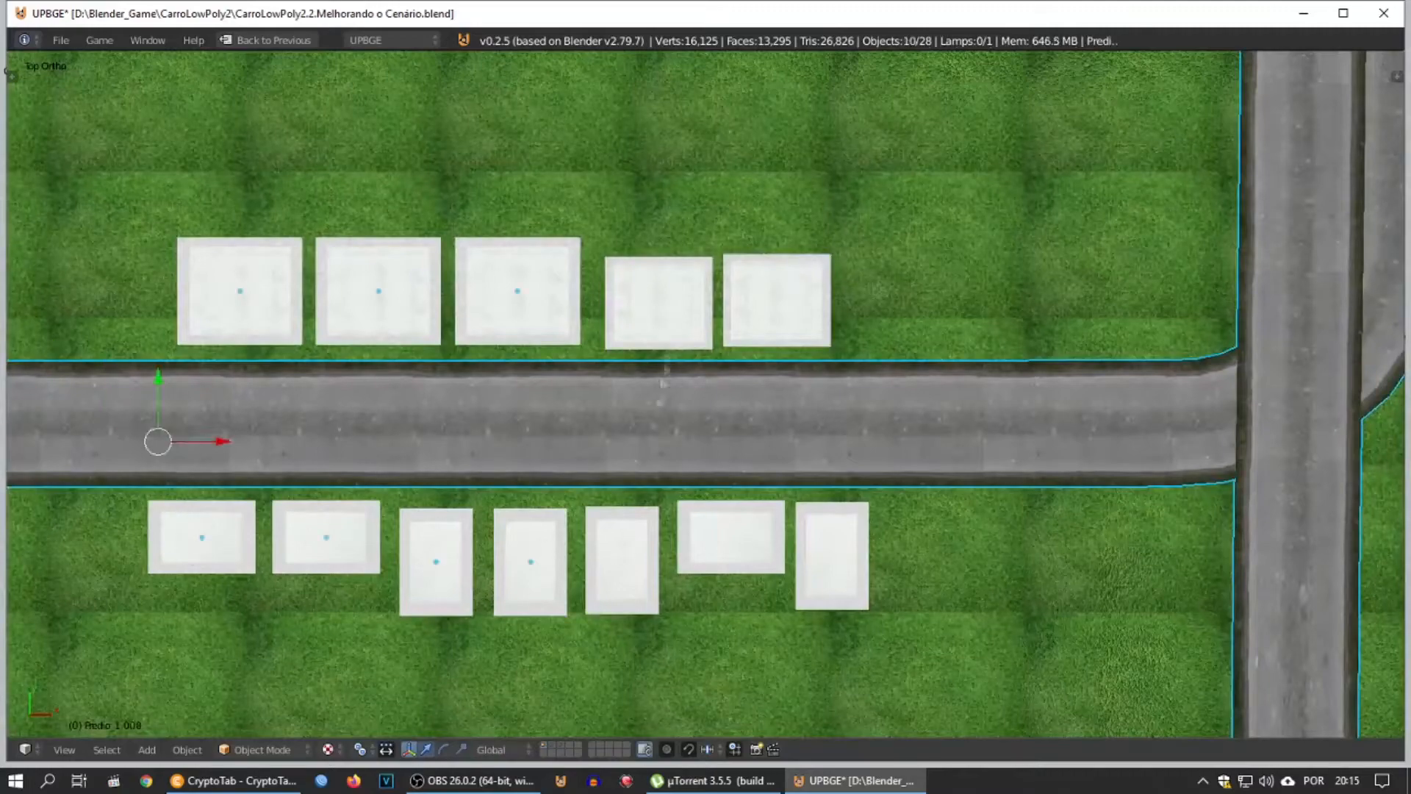
right_click(821, 554, "shift")
middle_click_drag(1088, 434, 366, 630, "shift")
middle_click_drag(632, 199, 578, 512, "shift")
key("s")
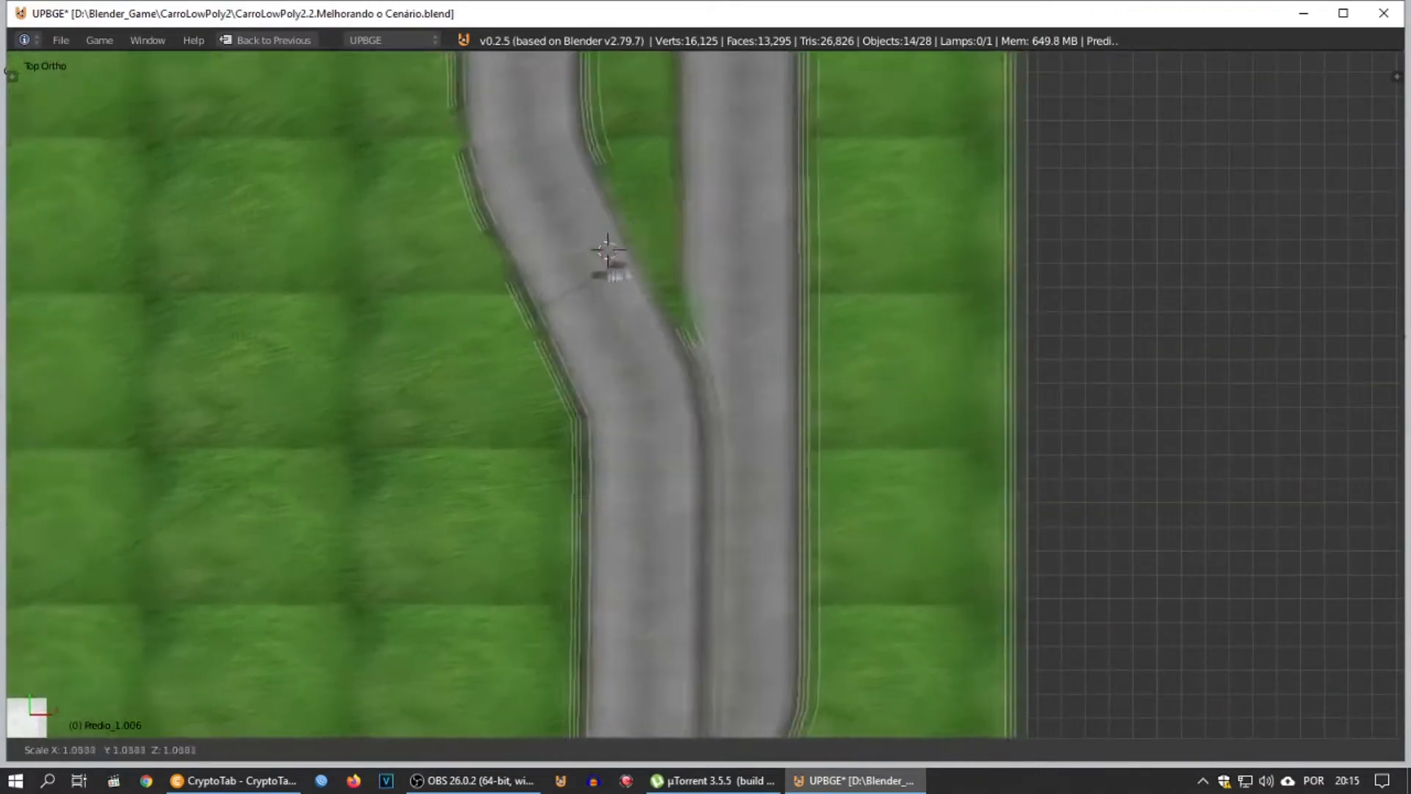
left_click(1145, 186)
Step: Move the lower row of buildings along Y so it sits beside the road edge
scroll(545, 342, "down", 4)
middle_click_drag(541, 337, 729, 177, "shift")
right_click(268, 523)
right_click(331, 526, "shift")
right_click(523, 523, "shift")
key("g")
key("y")
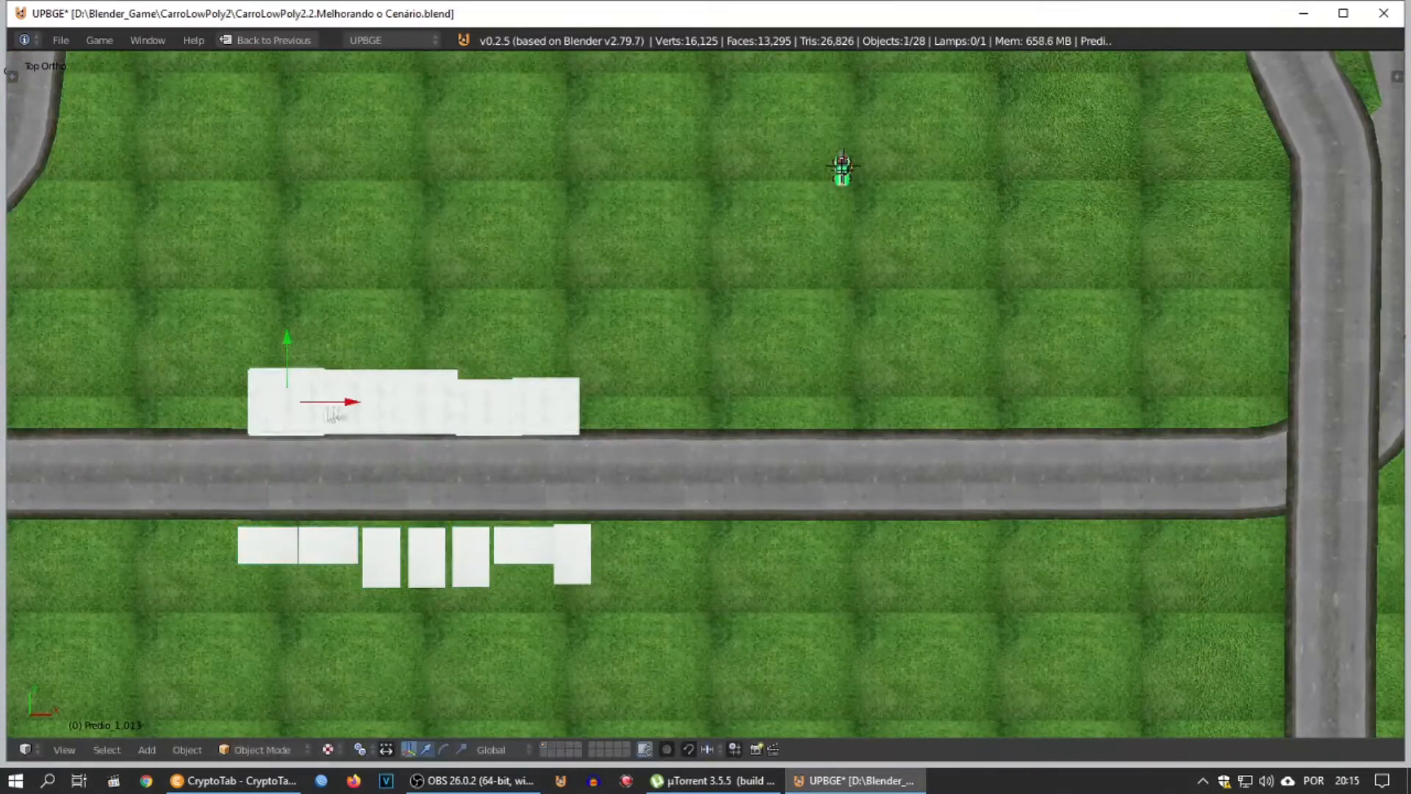
Step: Shift the buildings in the opposite row along the Y axis so they line up beside the road
left_click_drag(418, 338, 409, 327)
middle_click_drag(421, 474, 327, 388)
left_click_drag(361, 341, 361, 334)
left_click(360, 334)
right_click(165, 392)
left_click_drag(184, 366, 184, 355)
Step: Run the game from the camera view and drive the car along the road to check the enlarged scenery
key("KP_0")
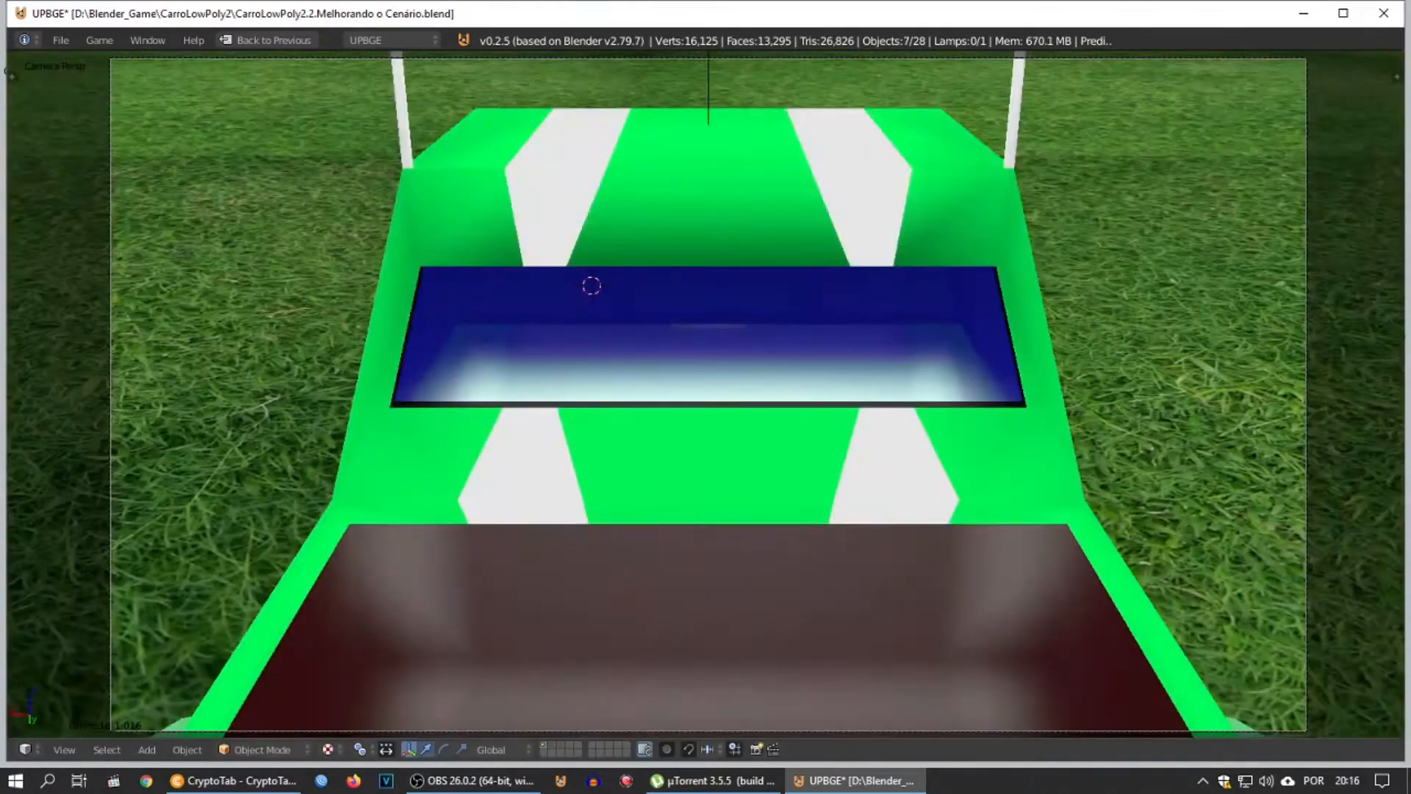
key("p")
key("Up")
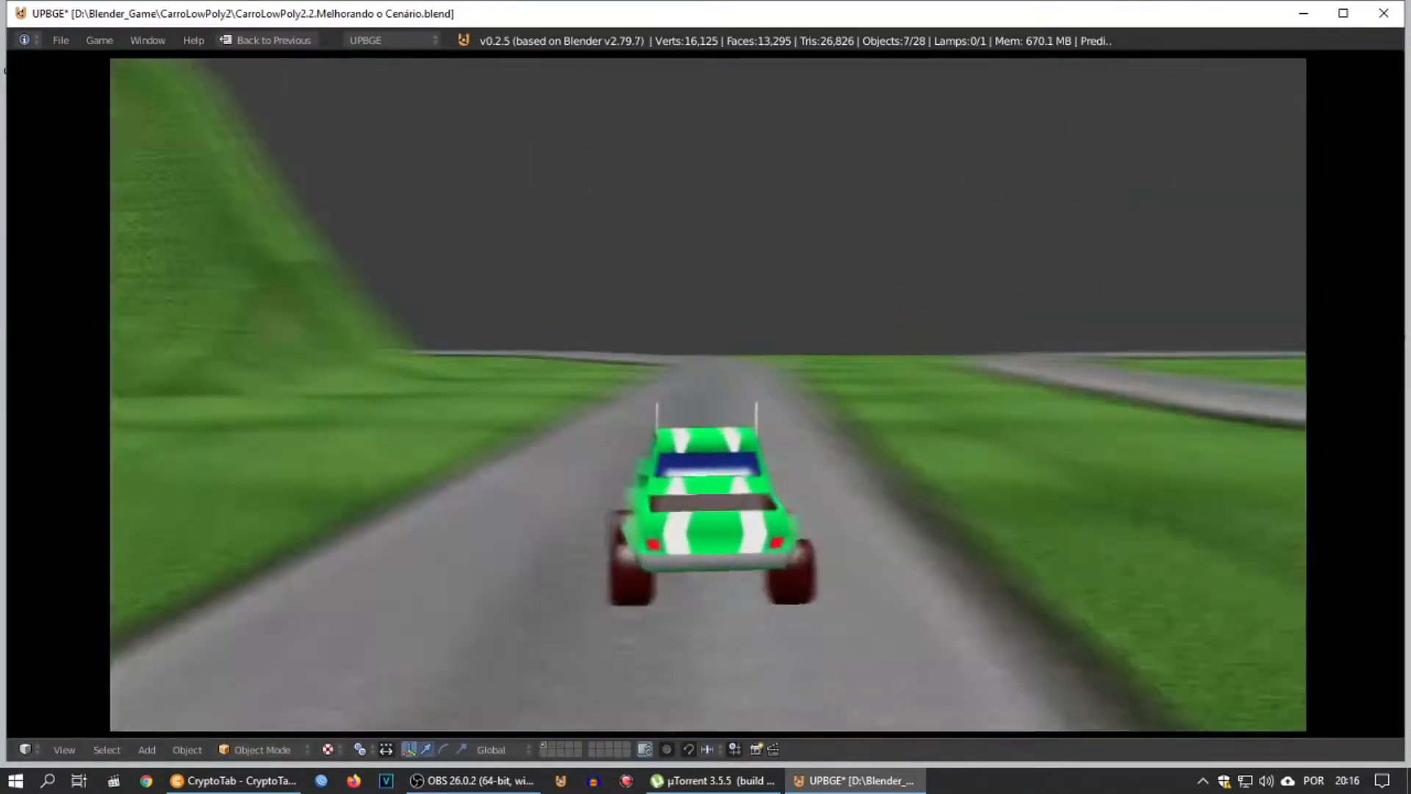
key("Right")
key("Left")
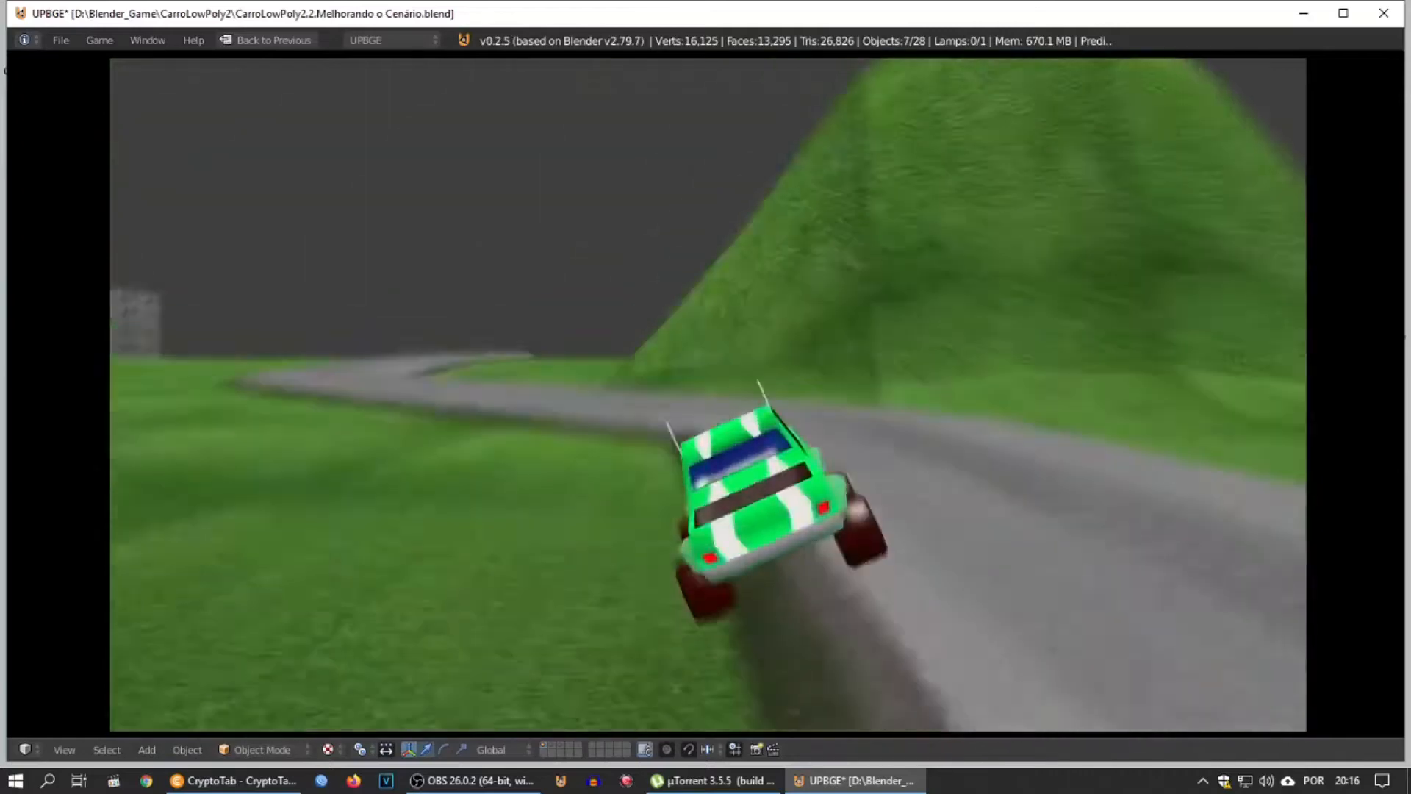
key("Right")
key("Right")
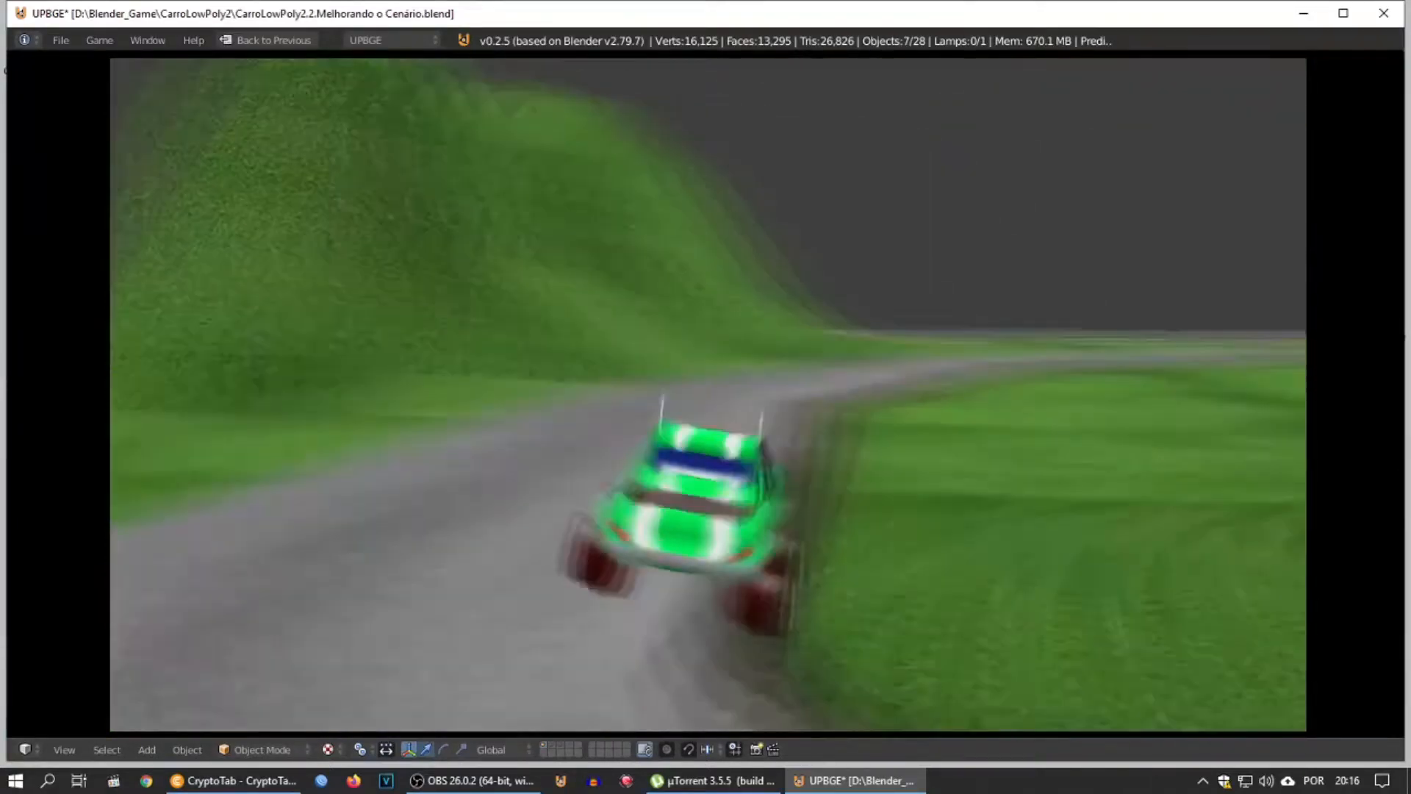
key("Right")
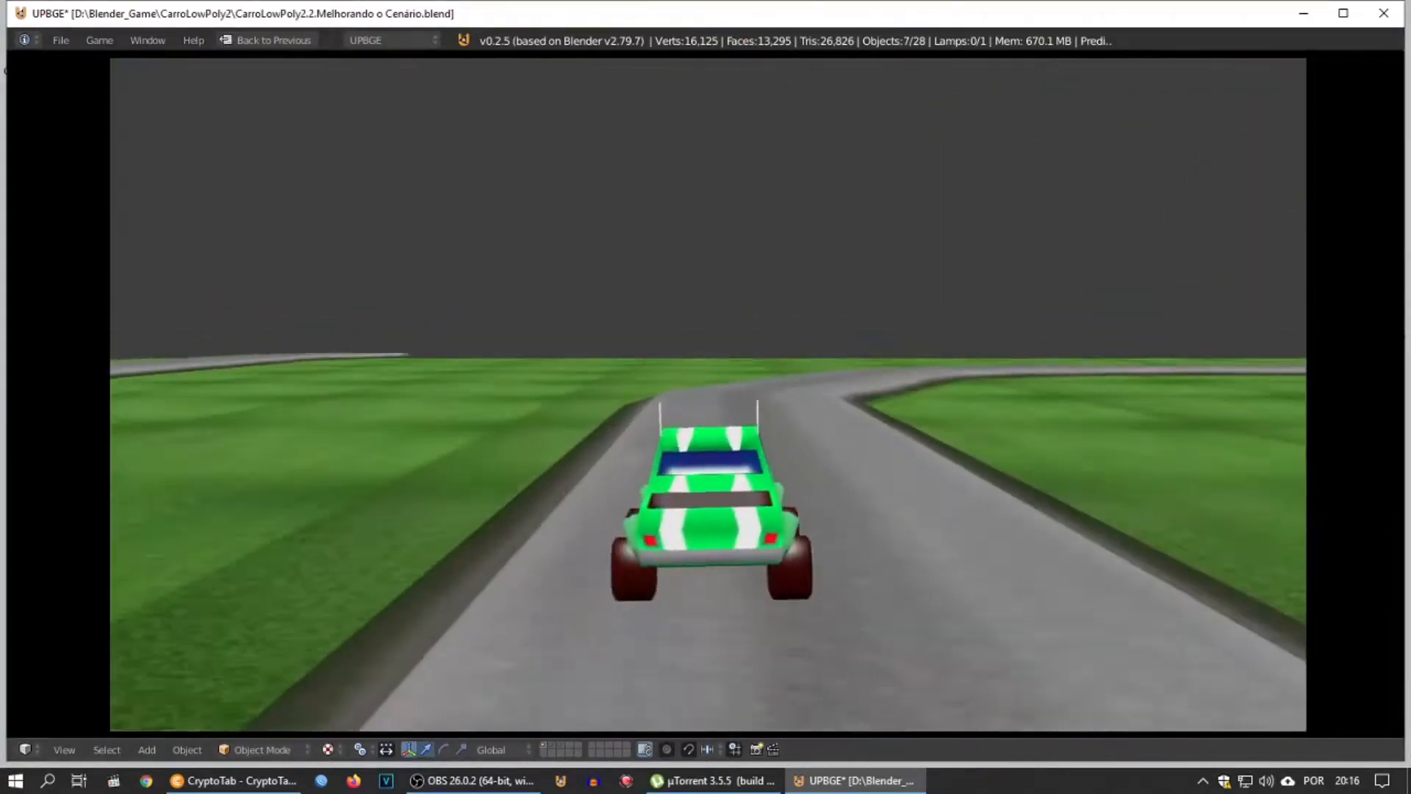
key("Escape")
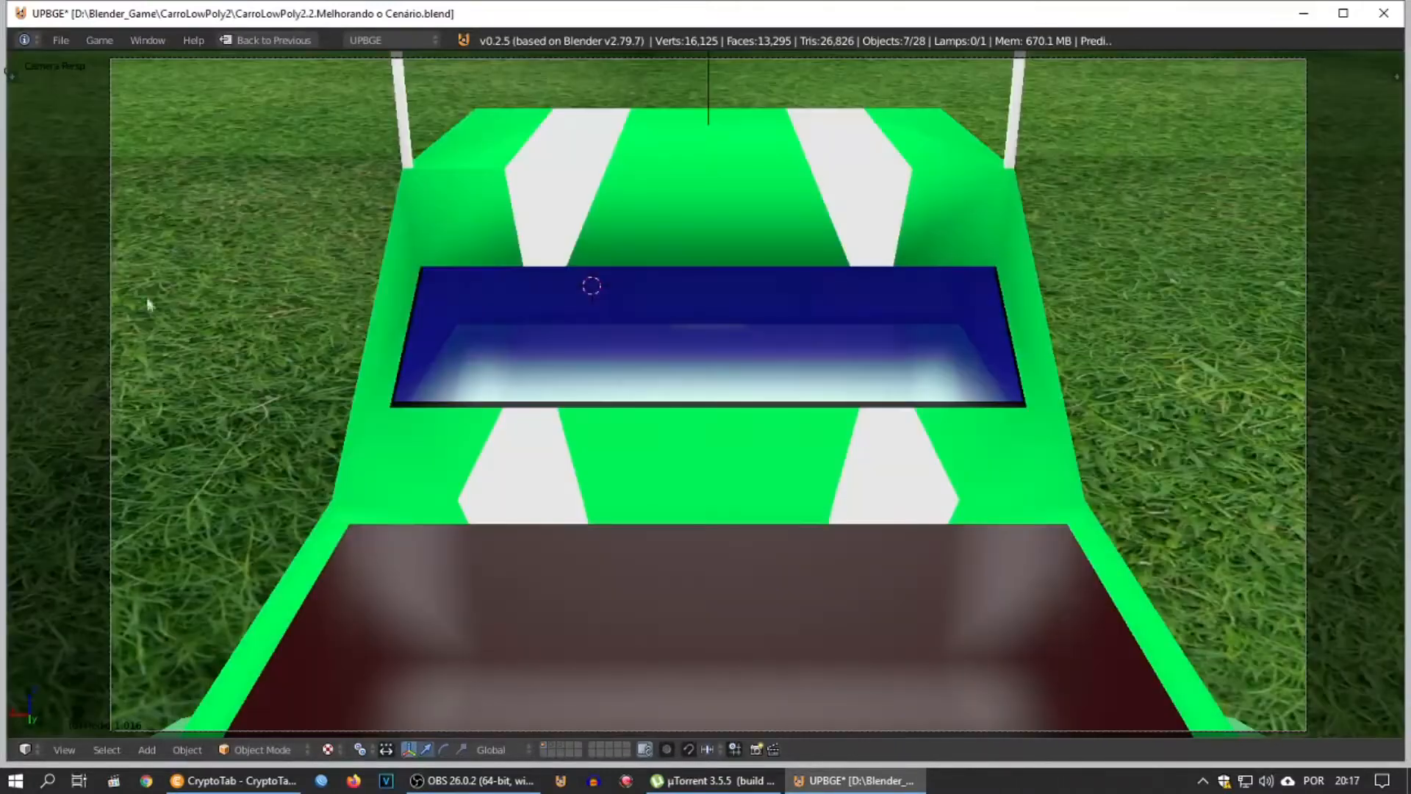
Step: Change the clipping end distance of Camera.007 and test the game on the street between the buildings
key("ctrl+Up")
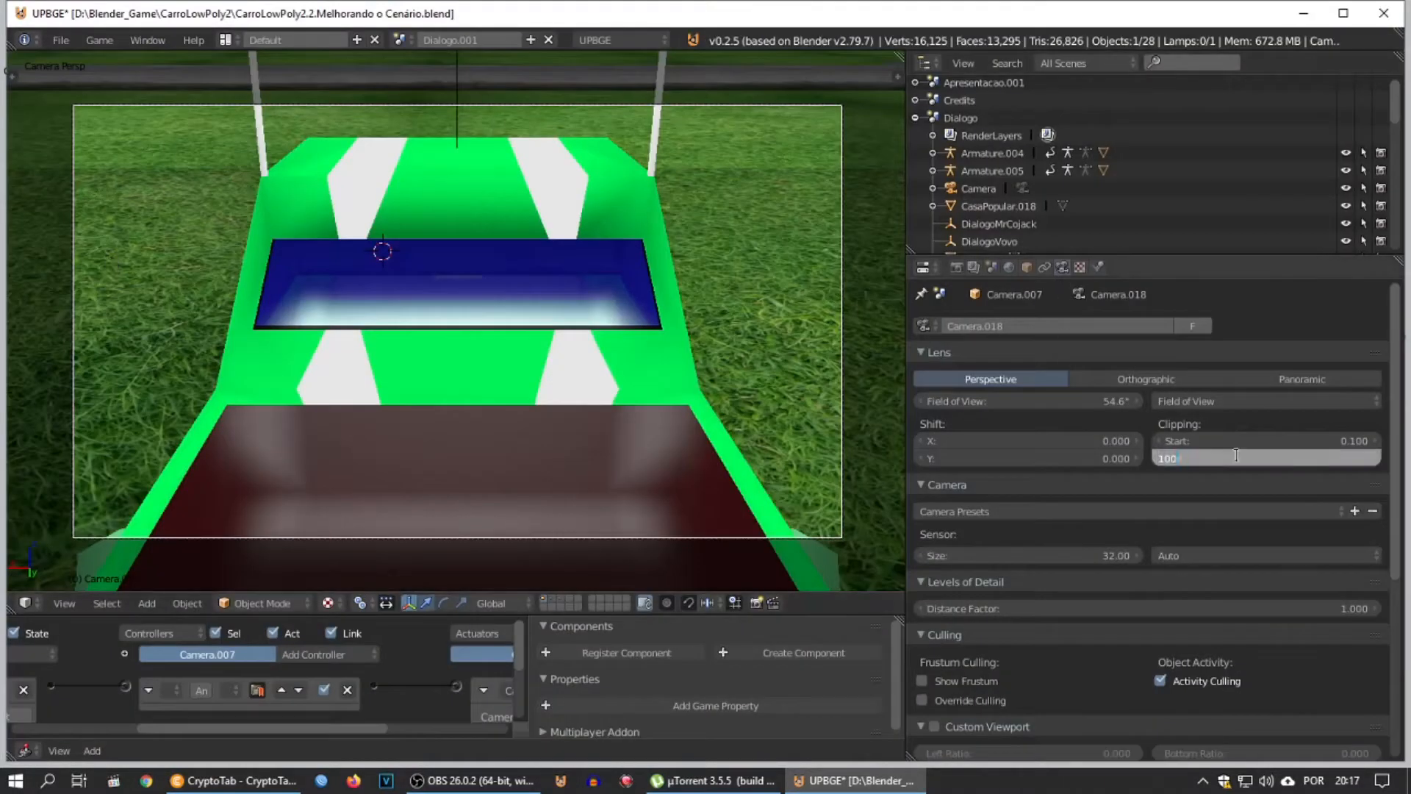
key("ctrl+Up")
key("p")
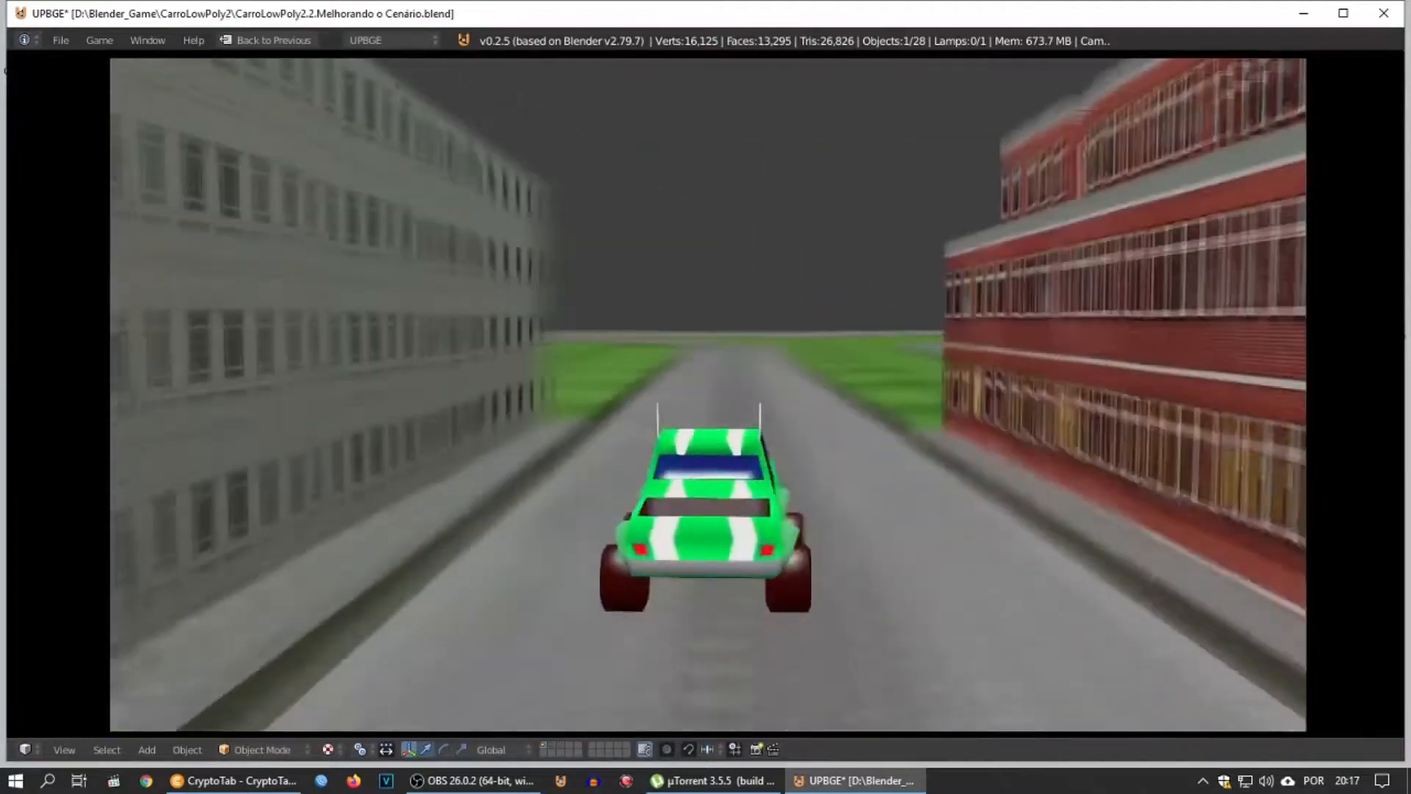
key("Escape")
Step: Duplicate the two stepped grey and three red buildings, rotate the copies 180° about Z and place them across the road
key("KP_0")
middle_click_drag(1217, 335, 301, 427, "shift")
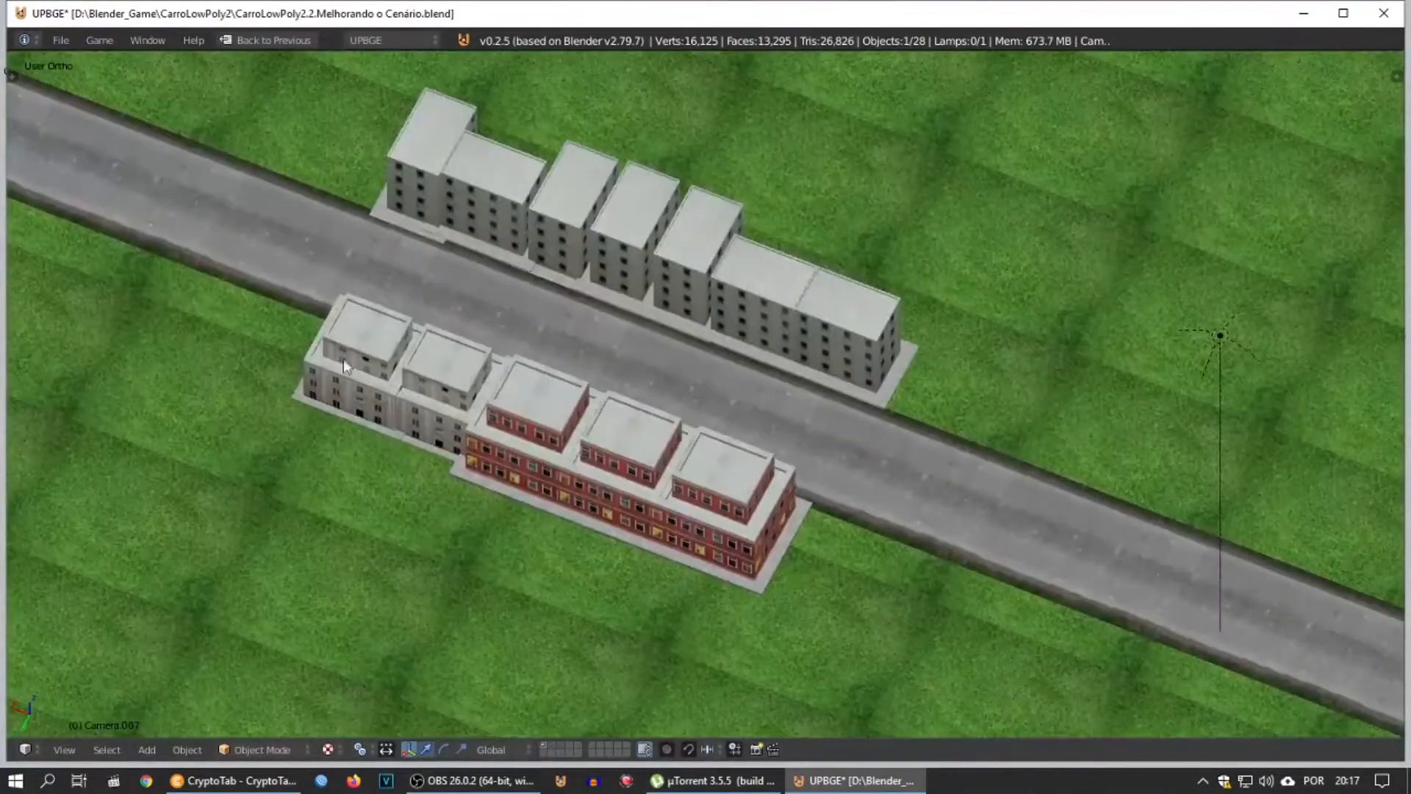
right_click(691, 462, "shift")
key("shift+d")
right_click(691, 462)
left_click_drag(485, 409, 998, 518)
type("rz180")
key("Return")
left_click_drag(1001, 663, 1035, 444)
Step: Shift the three copied red buildings and the three original red ones slightly along X, away from their grey neighbours
right_click(1038, 445)
scroll(1034, 454, "down", 2)
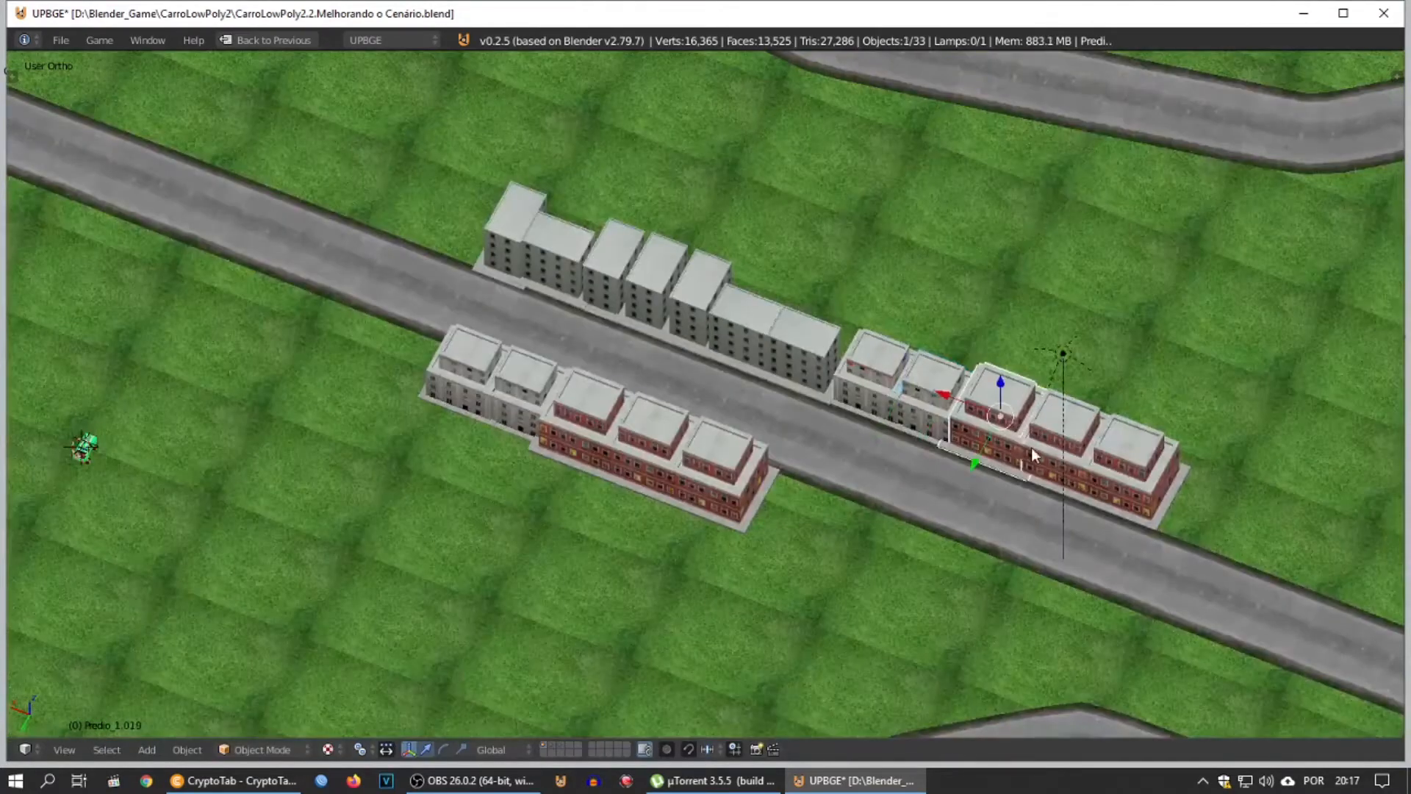
left_click_drag(1011, 421, 1021, 427)
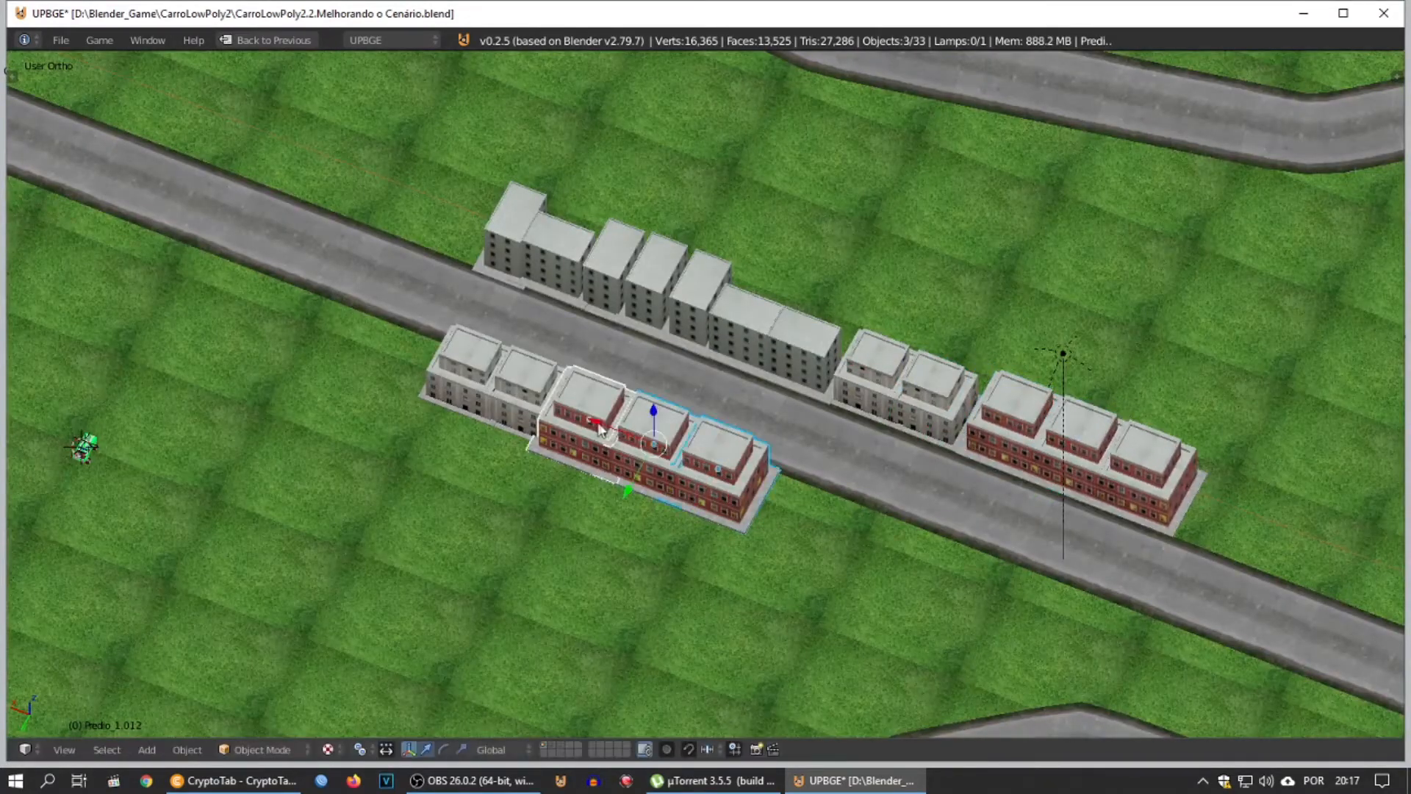
left_click_drag(599, 430, 616, 434)
Step: Duplicate the seven plain grey buildings and place the copies across the road, next to the original red buildings
key("shift+d")
left_click_drag(910, 524, 911, 525)
middle_click_drag(910, 525, 717, 557)
left_click_drag(894, 518, 871, 505)
Step: Reposition the copied plain grey buildings one by one so they are spaced out along the road edge
right_click(988, 446)
left_click_drag(935, 429, 919, 563)
right_click(921, 586)
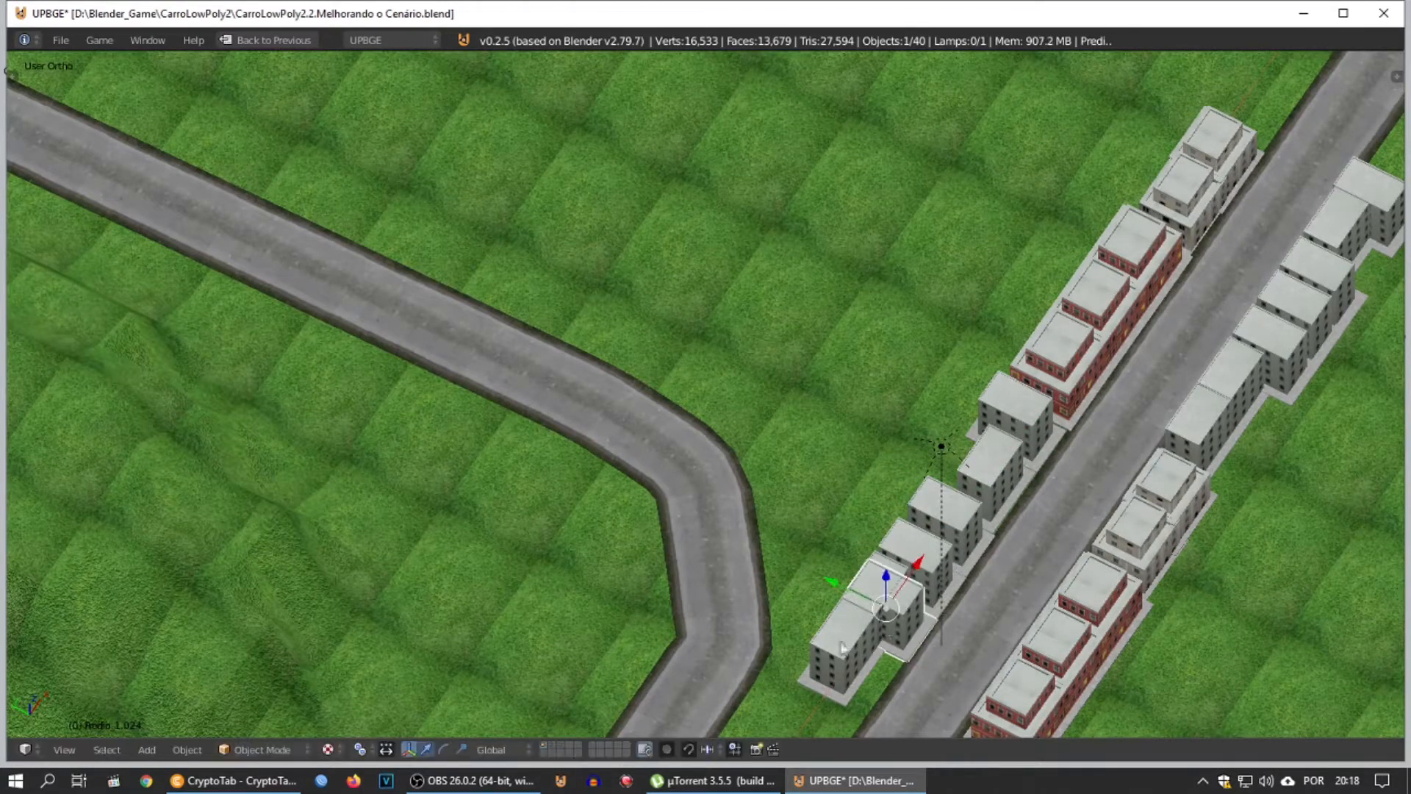
right_click(840, 642)
left_click_drag(884, 615, 860, 647)
right_click(887, 565)
left_click_drag(910, 577, 787, 671)
middle_click_drag(881, 641, 937, 607)
Step: Run the game again and drive the car between the building rows and around the track to check the layout
key("p")
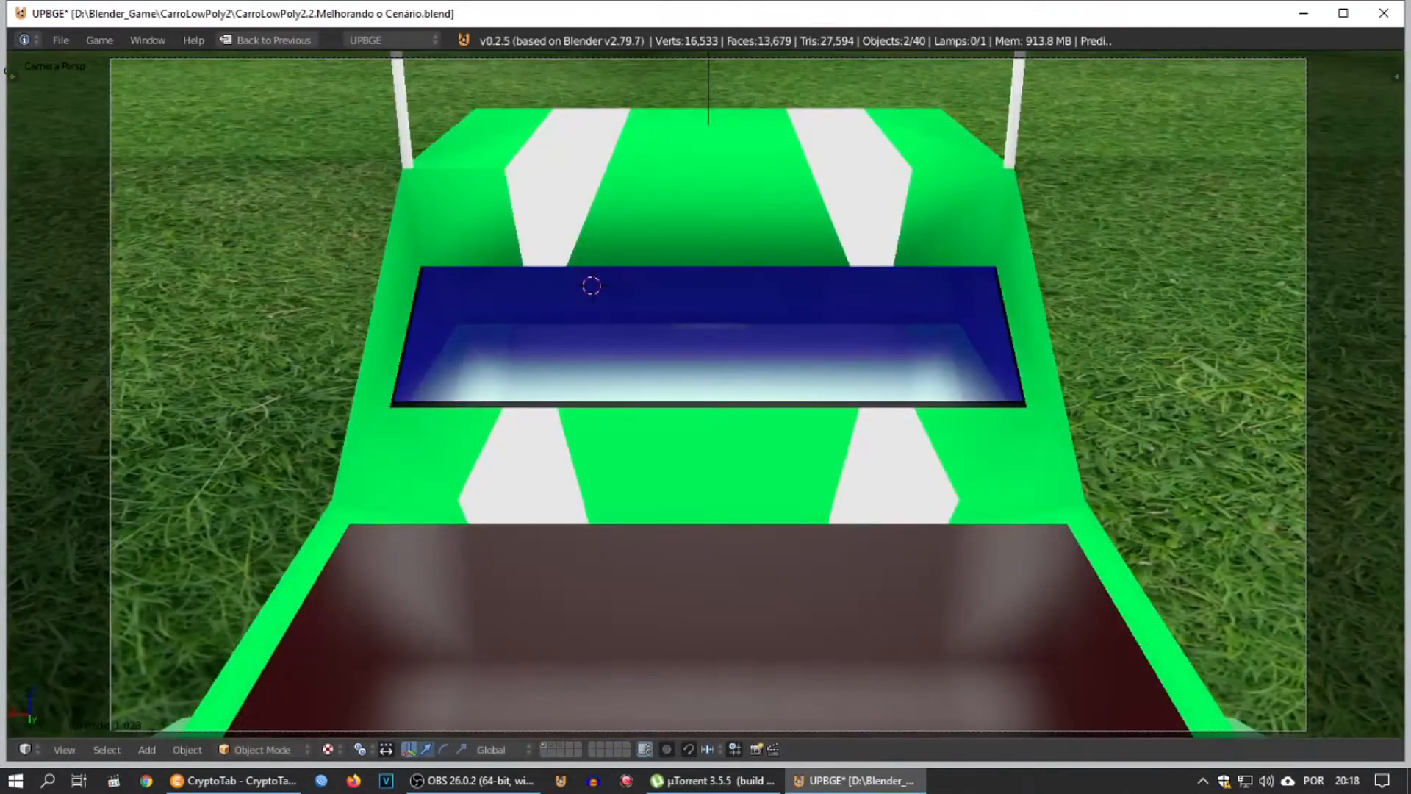
key("Up")
key("Right")
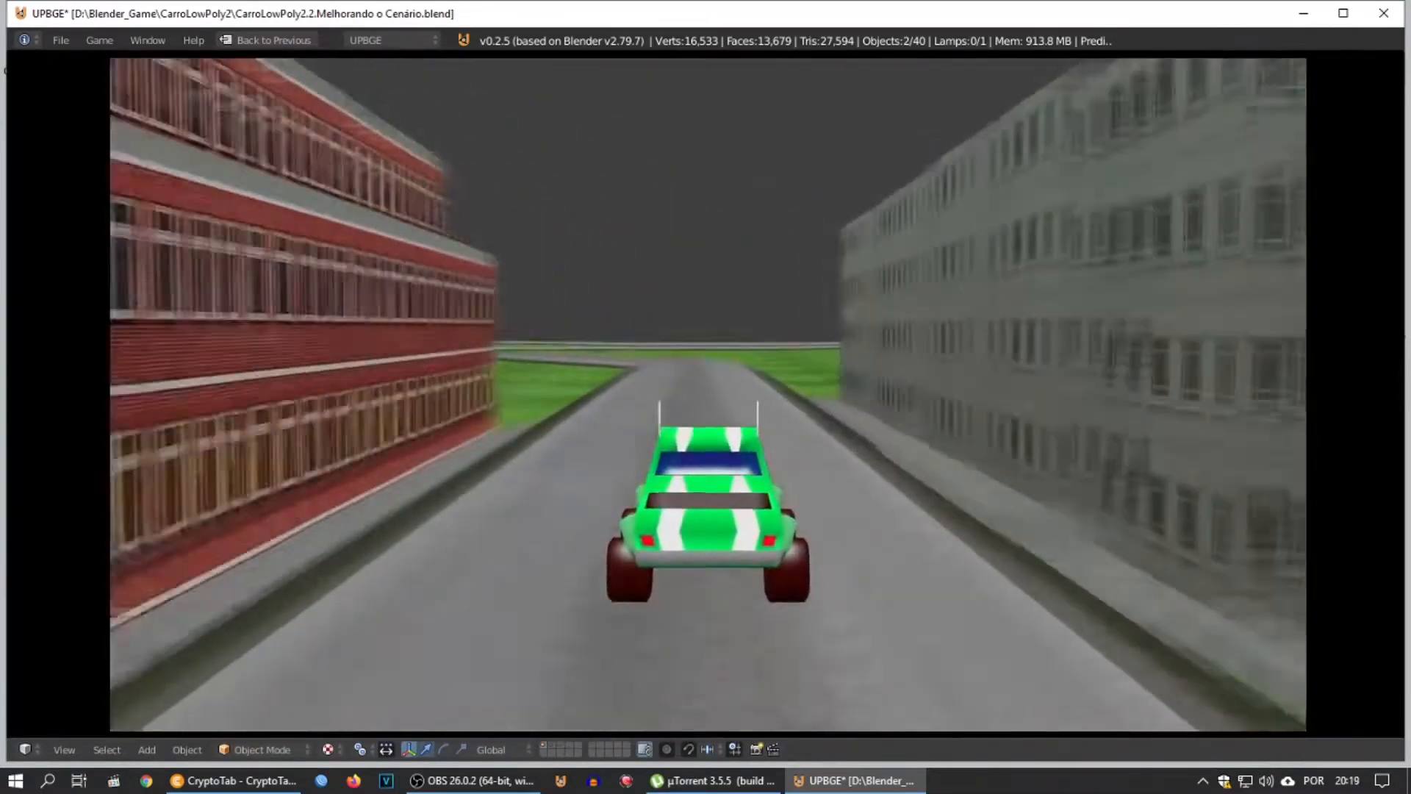
key("Left")
key("Left")
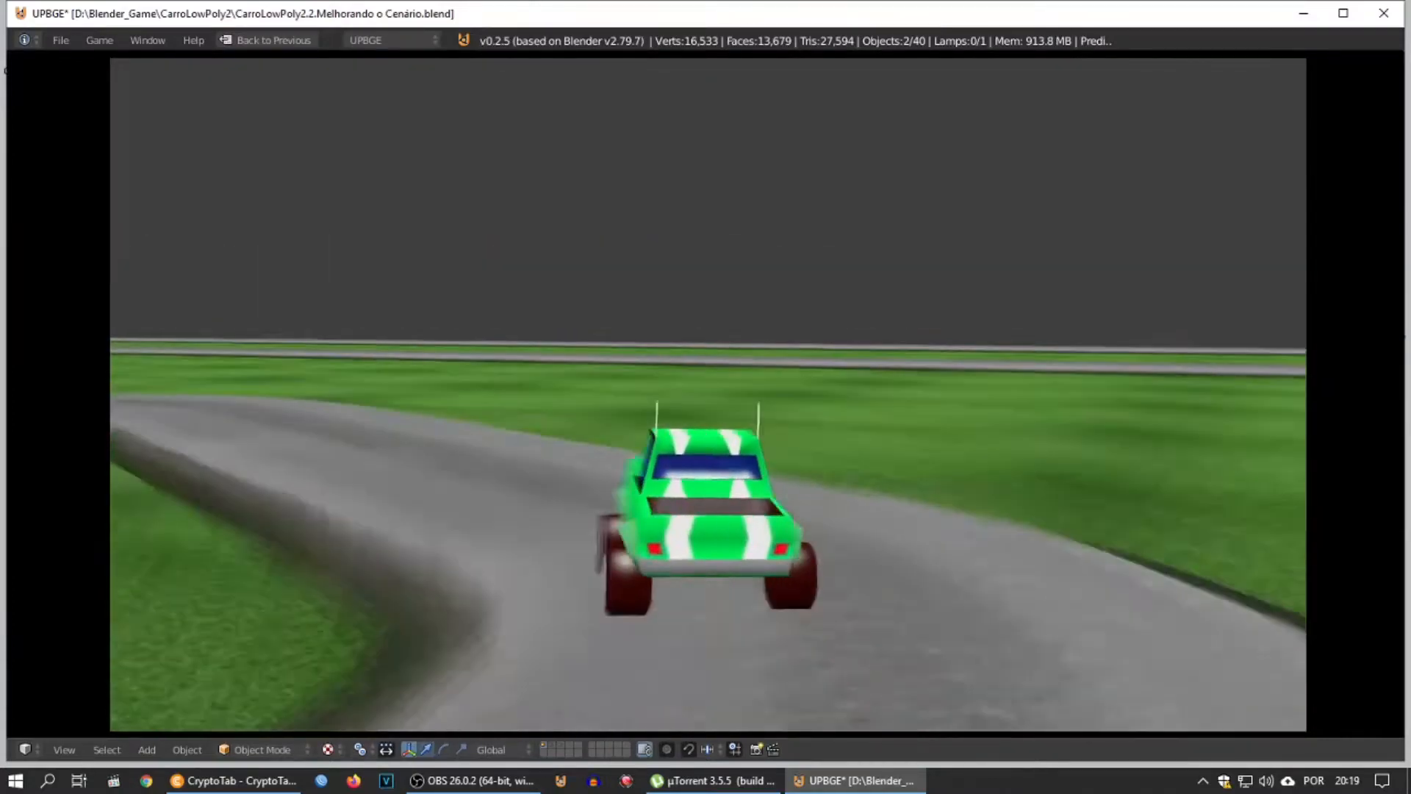
key("Left")
key("Right")
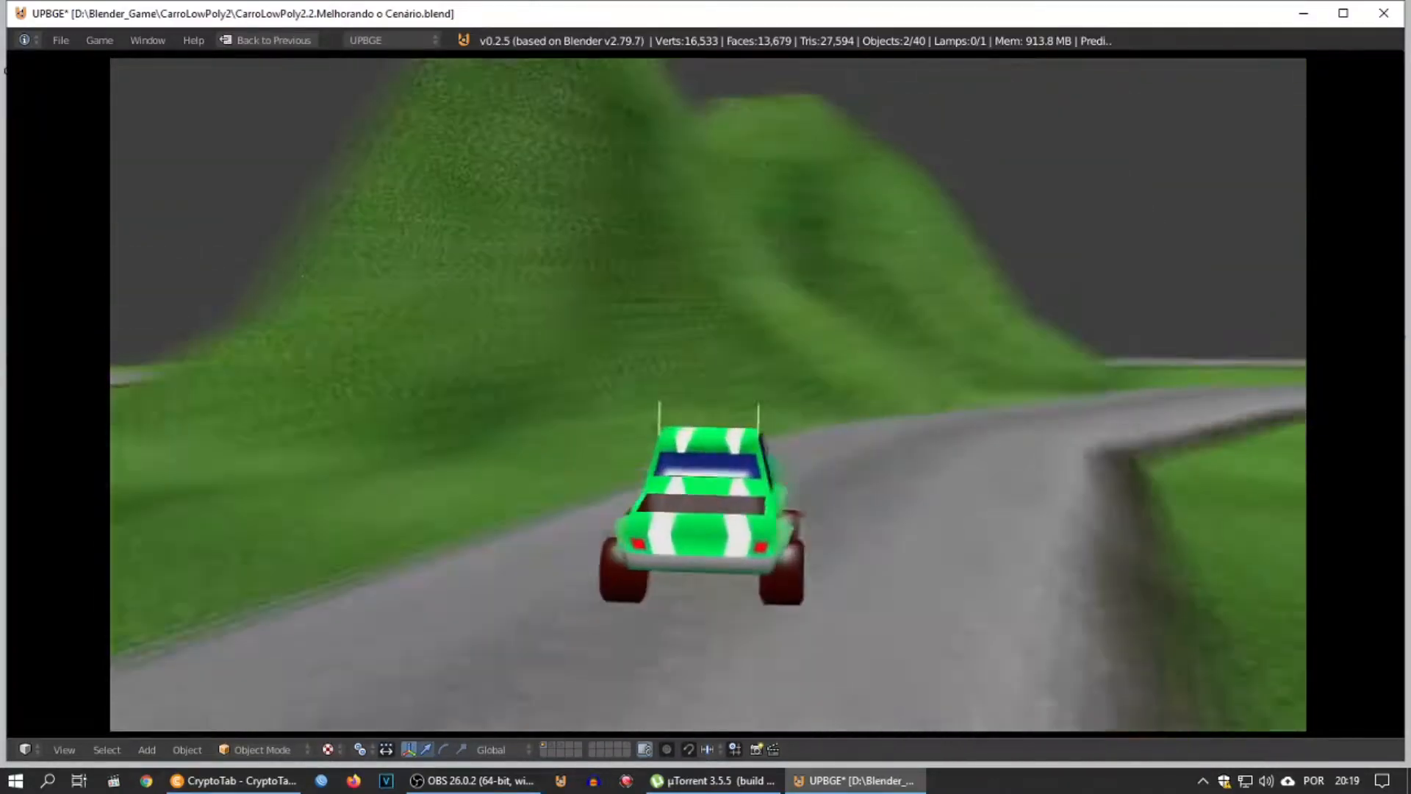
key("Escape")
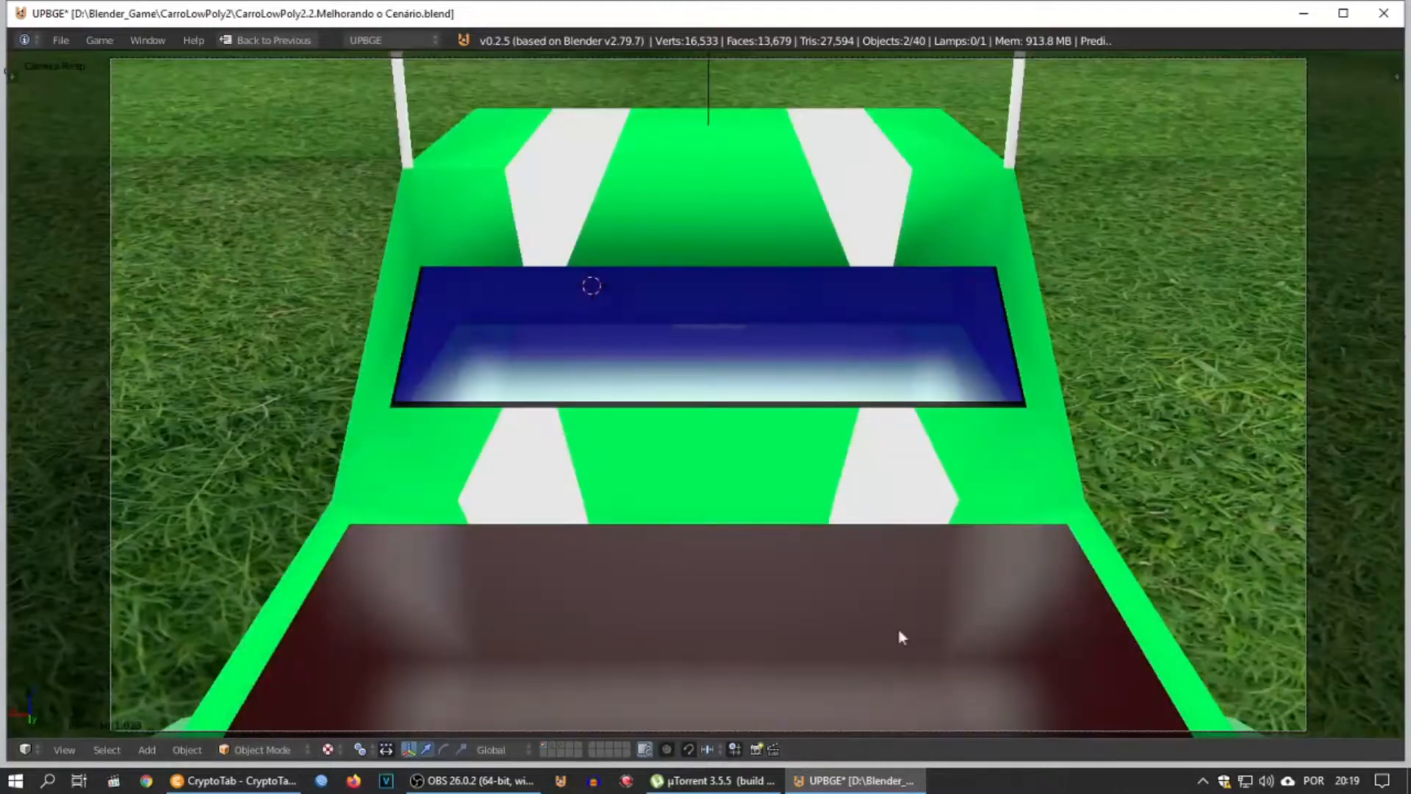
Step: Move the two stepped grey buildings of the near row outward along X, followed by the three red buildings beside them
scroll(676, 509, "down", 2)
middle_click_drag(601, 520, 634, 618)
middle_click_drag(1279, 602, 487, 582, "shift")
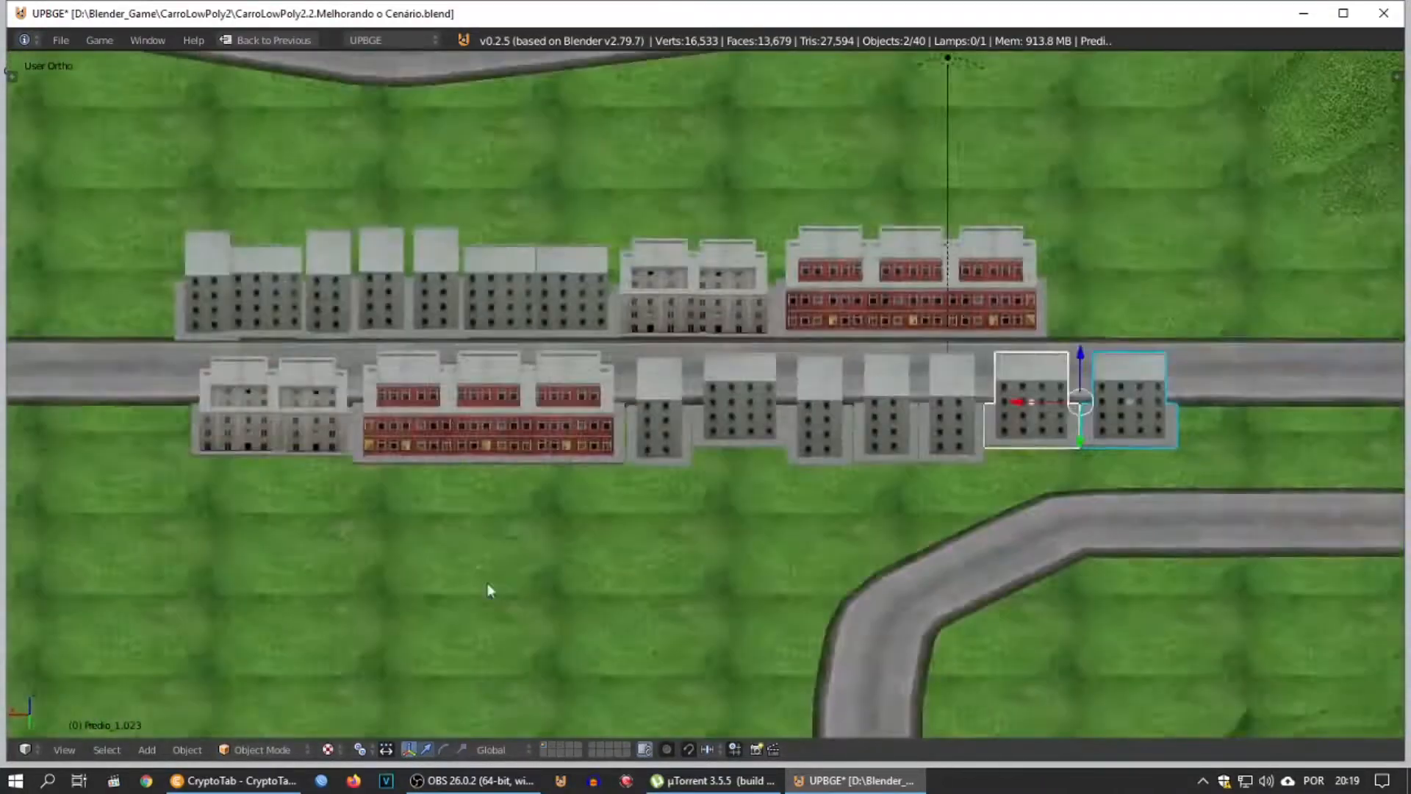
middle_click_drag(213, 456, 234, 490)
key("g")
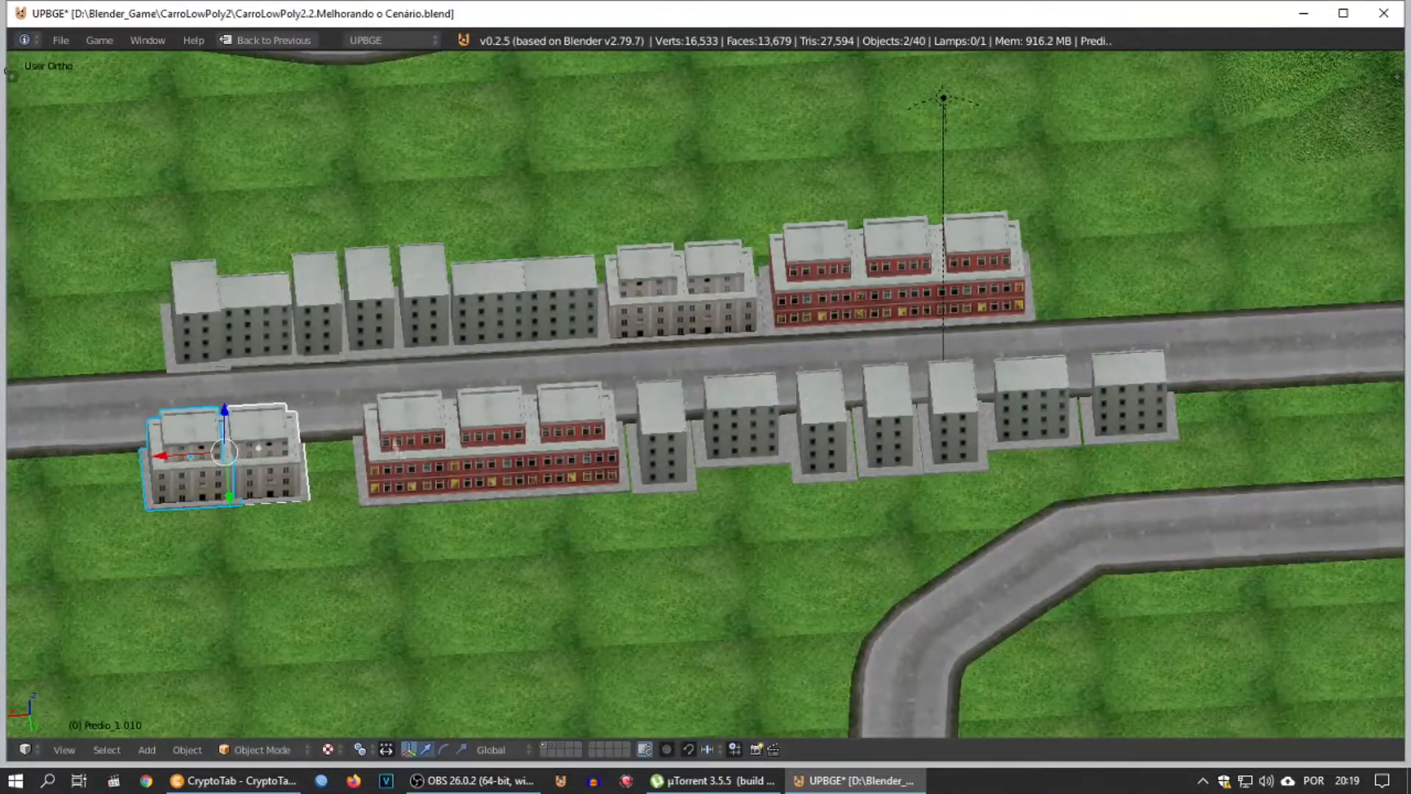
right_click(555, 415, "shift")
left_click_drag(321, 450, 277, 461)
Step: Move the three end grey buildings of the near row and two end red buildings of the far row outward along X
right_click(1125, 401)
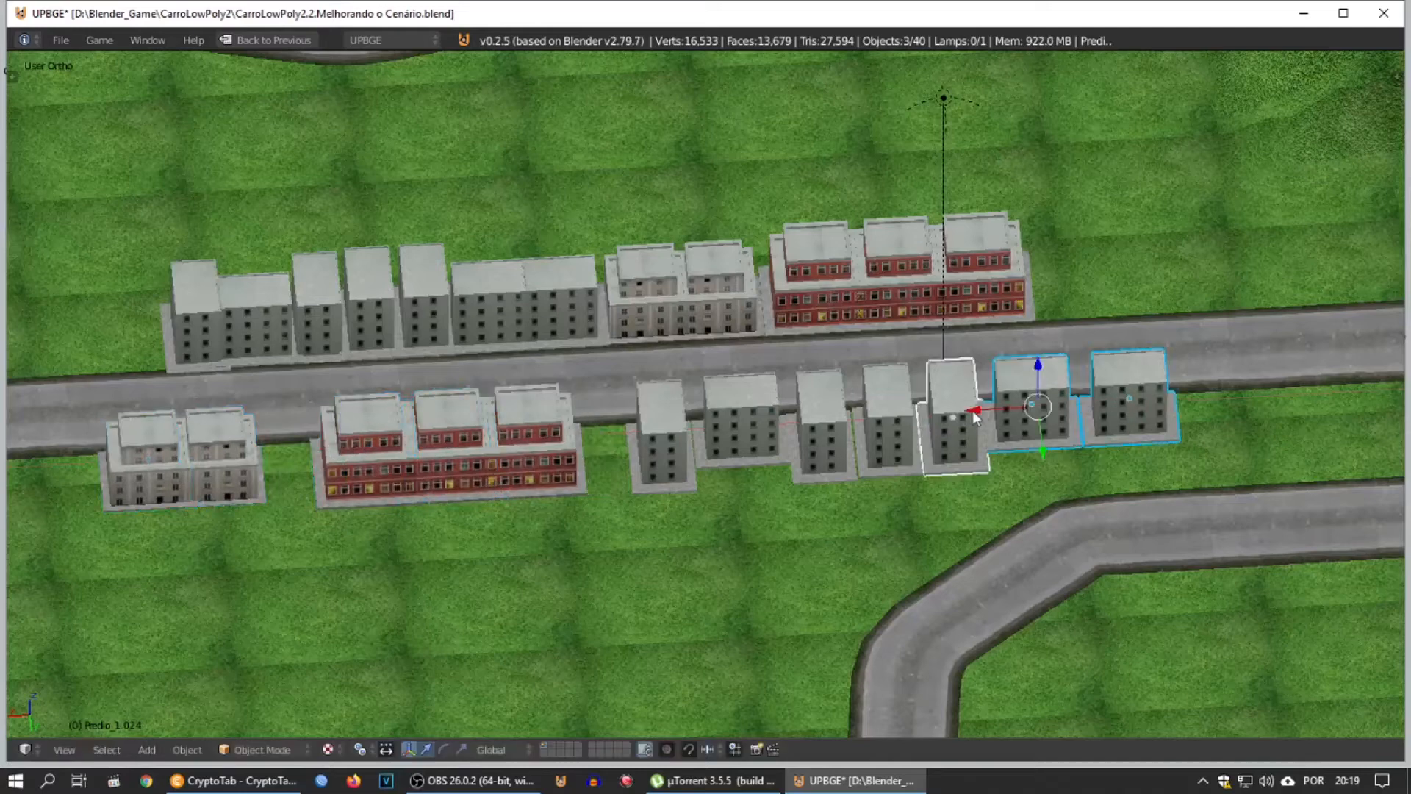
left_click_drag(980, 413, 1036, 411)
left_click_drag(875, 274, 954, 284)
Step: Spread the plain grey buildings of the far row apart along X and move its end red building further out
right_click(200, 316)
right_click(253, 316, "shift")
right_click(314, 315, "shift")
left_click_drag(194, 321, 134, 322)
left_click_drag(281, 314, 270, 316)
mouse_move(63, 324)
left_mouse_down()
mouse_move(40, 330)
mouse_move(64, 329)
left_mouse_up()
right_click(174, 329, "shift")
mouse_move(150, 319)
left_mouse_down()
mouse_move(131, 316)
mouse_move(180, 315)
mouse_move(133, 317)
left_mouse_up()
right_click(405, 309, "shift")
right_click(474, 308, "shift")
left_click_drag(225, 316, 197, 314)
right_click(1057, 268)
left_click_drag(986, 266, 1018, 268)
Step: Spread the stepped grey and red buildings of the near row apart along X to leave gaps between them
right_click(147, 448)
right_click(217, 449, "shift")
right_click(360, 448, "shift")
left_click_drag(147, 471, 110, 470)
left_click_drag(215, 456, 164, 457)
right_click(415, 441, "shift")
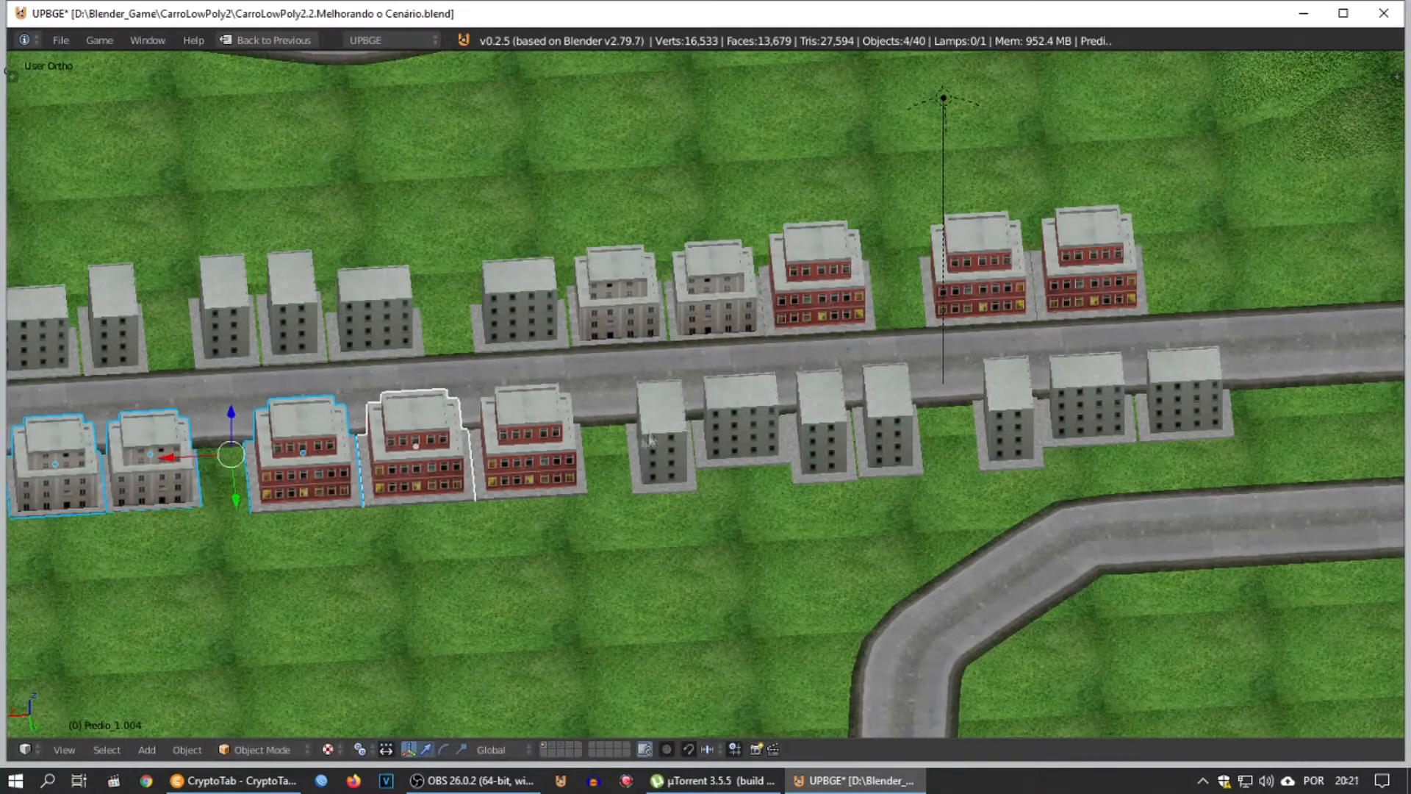
Step: Return to the multi-editor layout and look over the Game.001 scene for objects to reuse
scroll(507, 460, "down", 4)
left_click(266, 40)
left_click(407, 40)
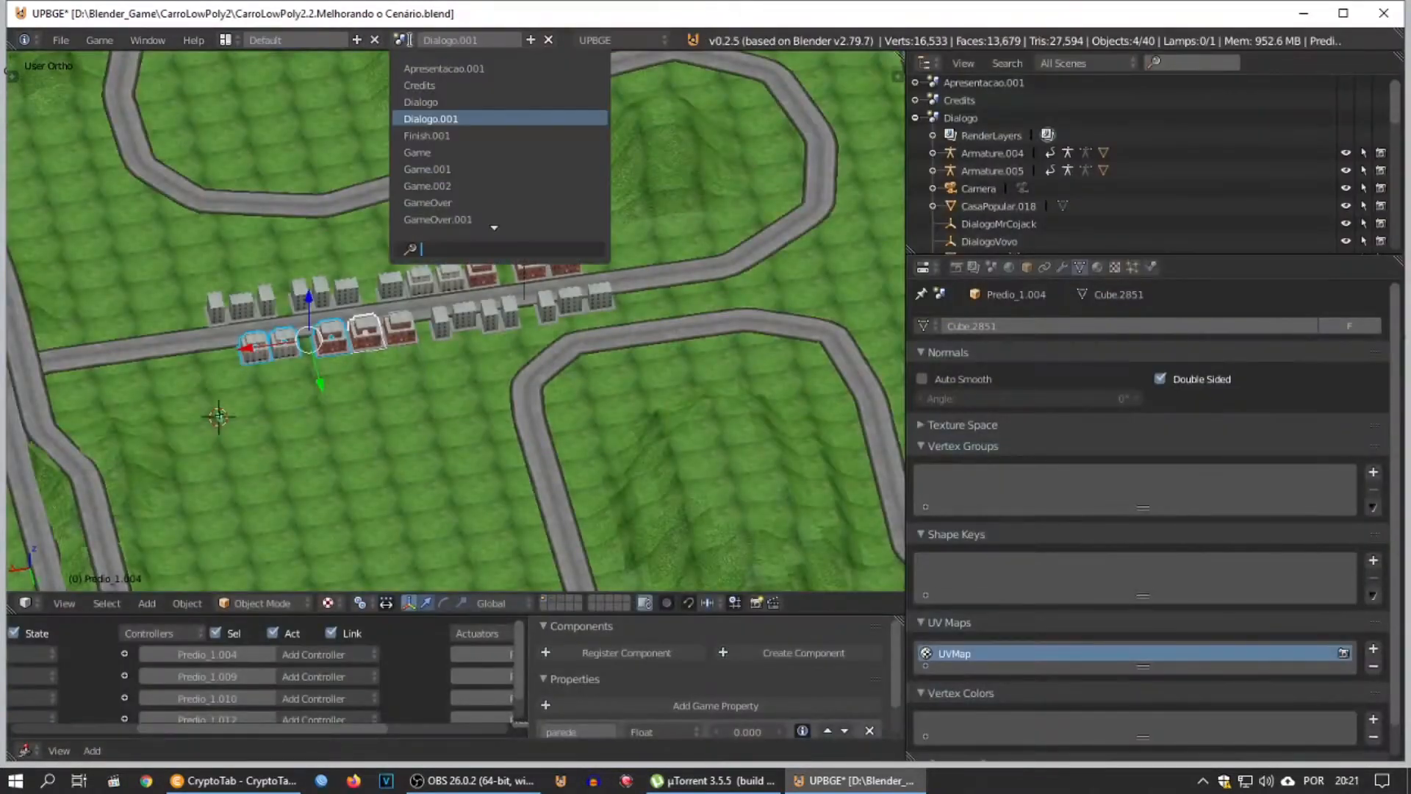
left_click(426, 169)
scroll(406, 296, "down", 6)
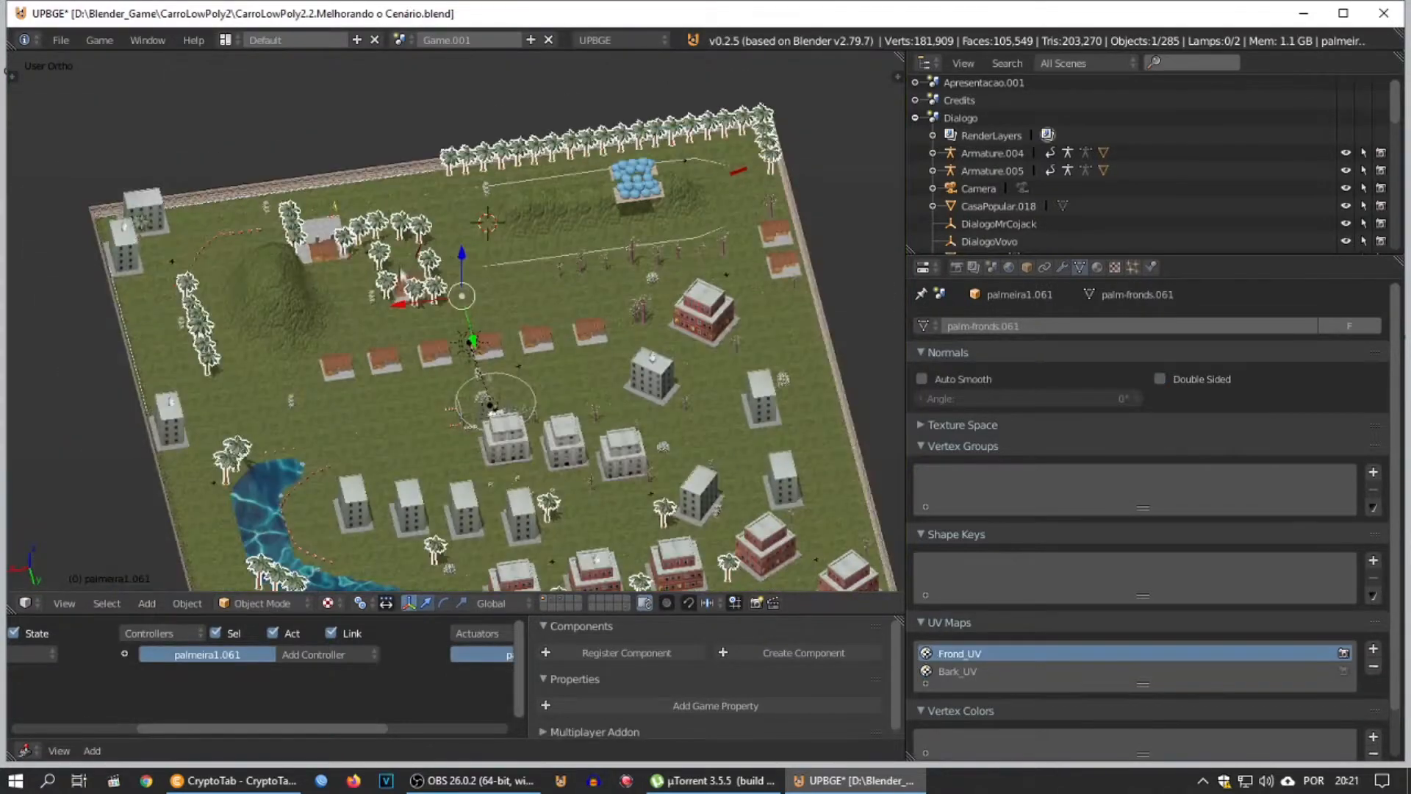
scroll(406, 296, "up", 6)
Step: Copy a single palm tree from the Game.002 scene and paste it into the Dialogo.001 scene
left_click(407, 40)
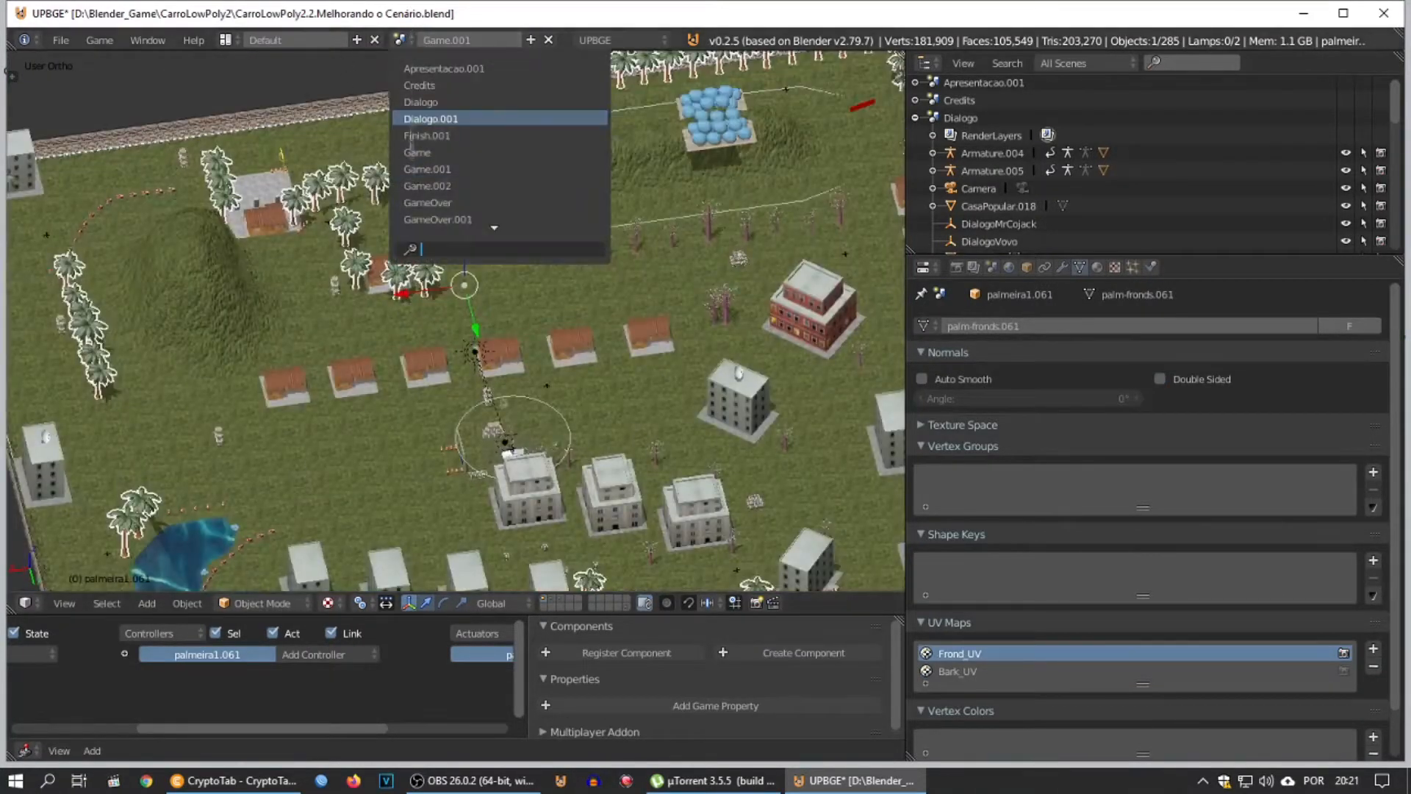
left_click(414, 186)
scroll(192, 342, "down", 3)
scroll(192, 342, "up", 4)
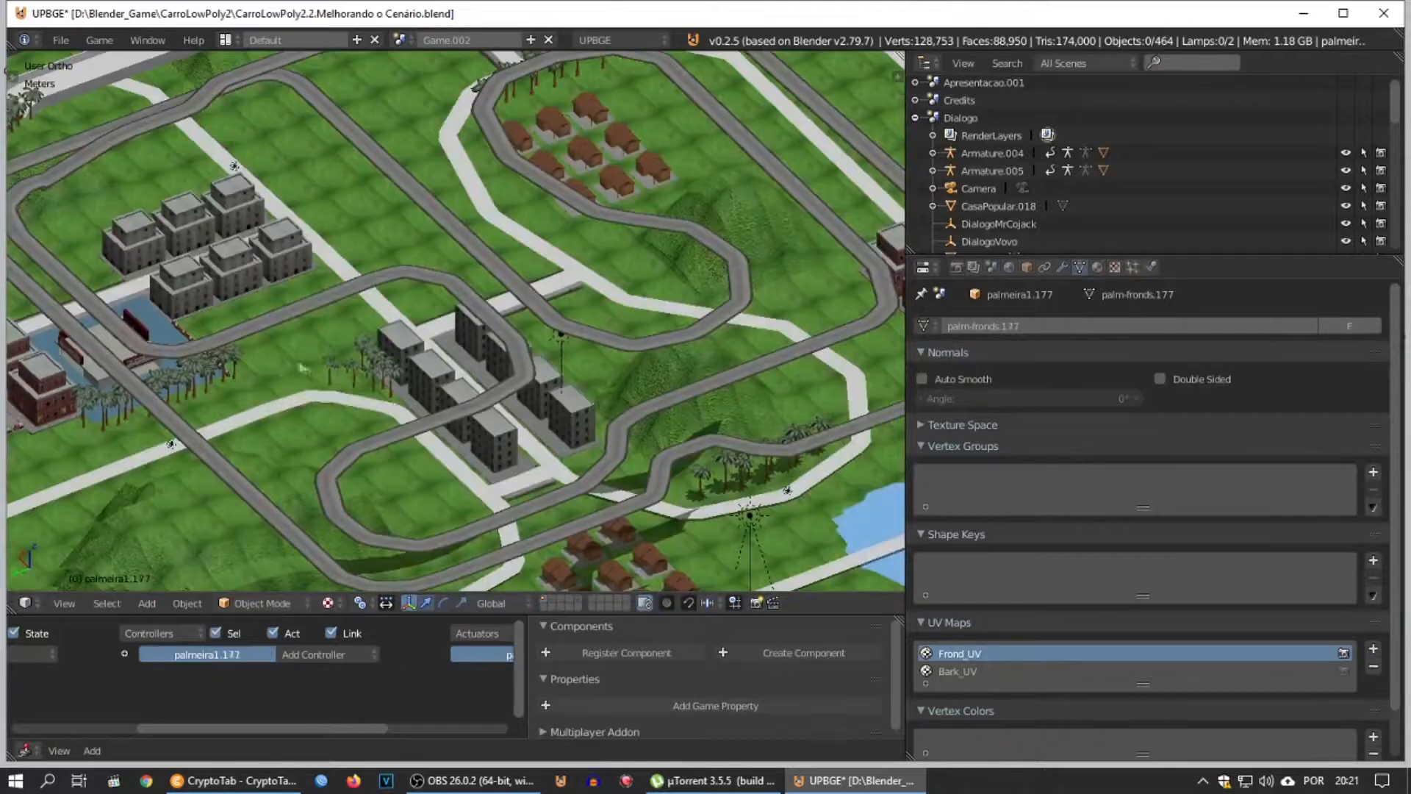
left_click(410, 40)
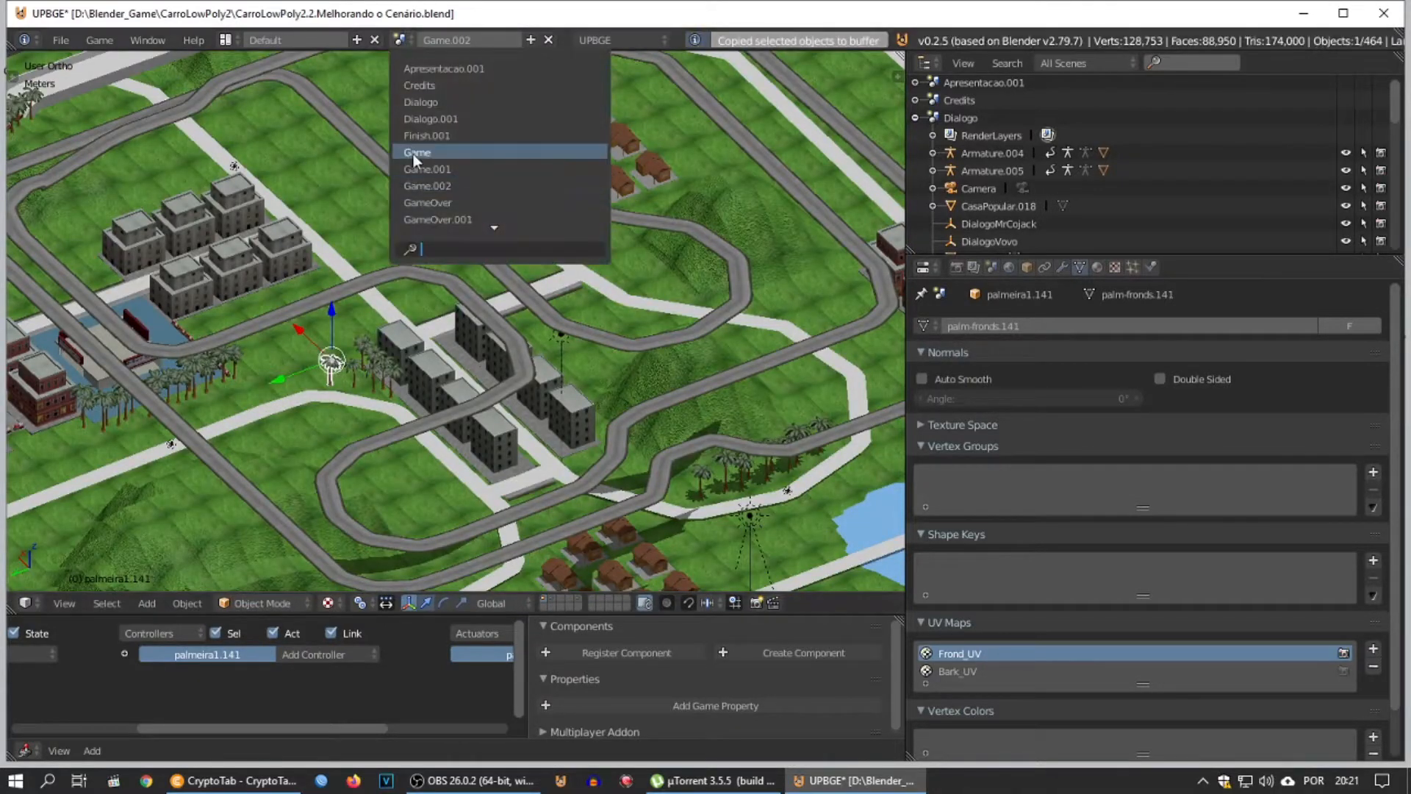
left_click(413, 153)
left_click(413, 40)
left_click(427, 118)
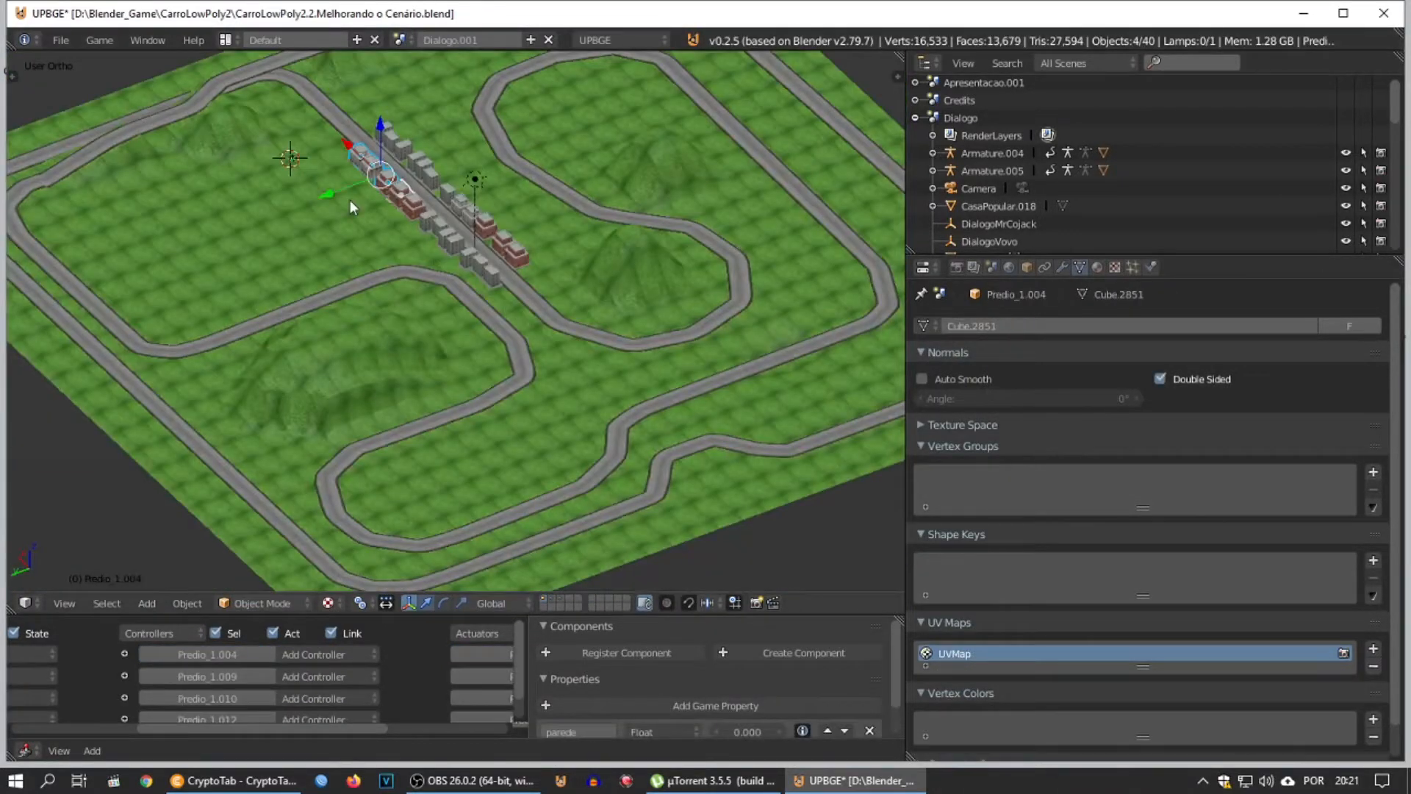
key("ctrl+v")
Step: Move the pasted palm tree to the roadside gap between the stepped grey and red buildings and adjust its height
left_click_drag(303, 334, 165, 209)
left_click_drag(195, 184, 196, 36)
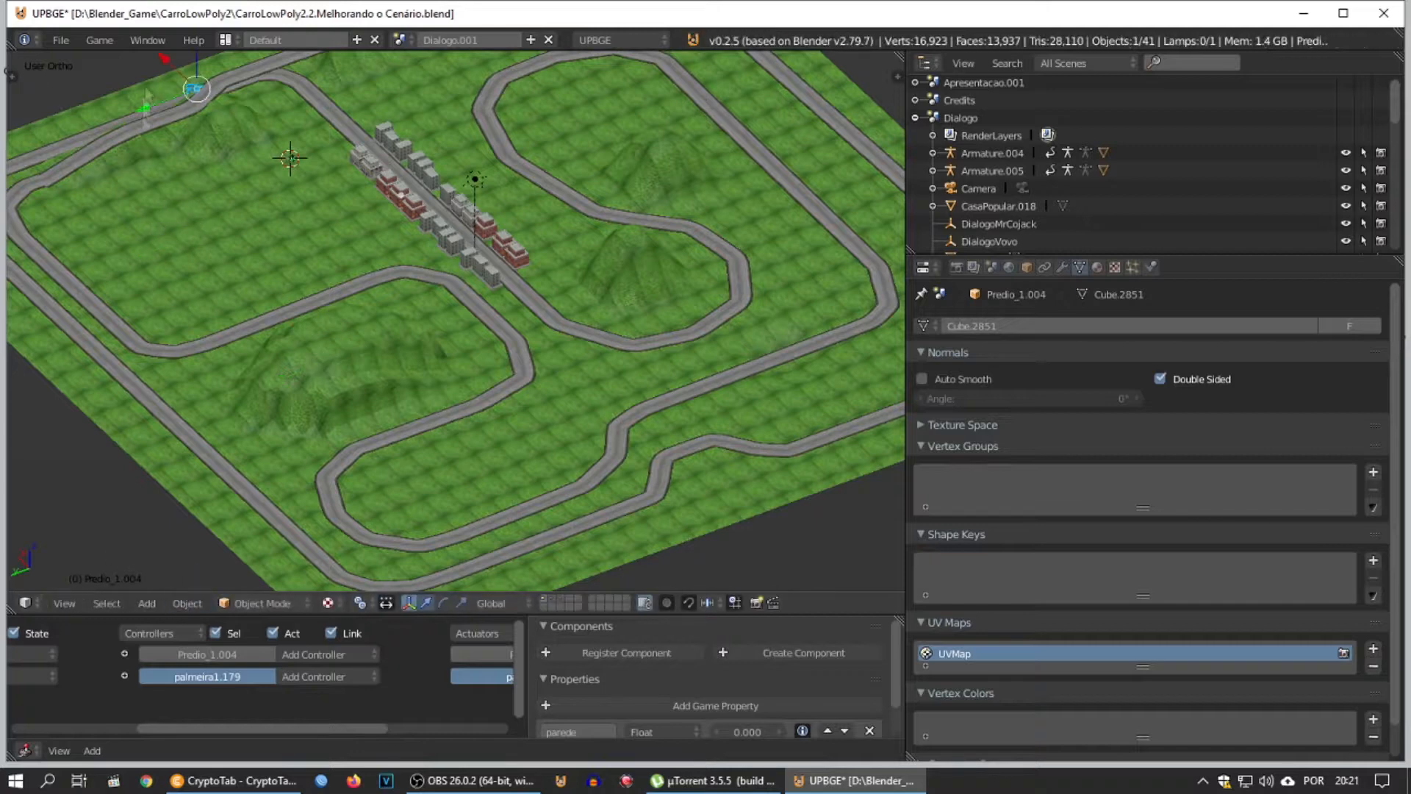
key("KP_Decimal")
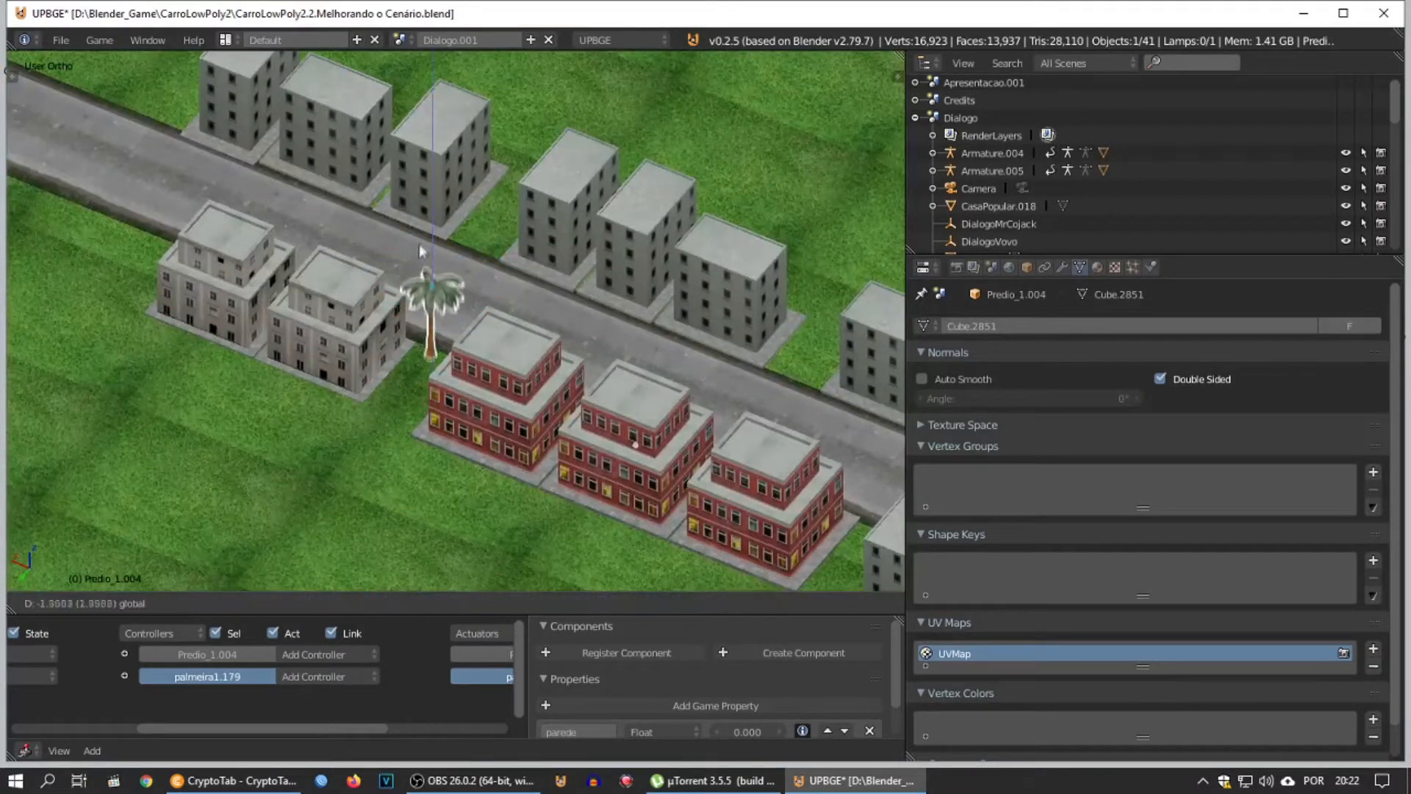
left_click_drag(409, 283, 408, 289)
middle_click_drag(362, 321, 382, 324)
left_click_drag(424, 258, 427, 260)
Step: Duplicate the palm tree and move the copy along Y to the opposite side of the road
key("shift+d")
left_click(421, 309)
middle_click_drag(421, 309, 390, 343)
left_click_drag(391, 343, 505, 253)
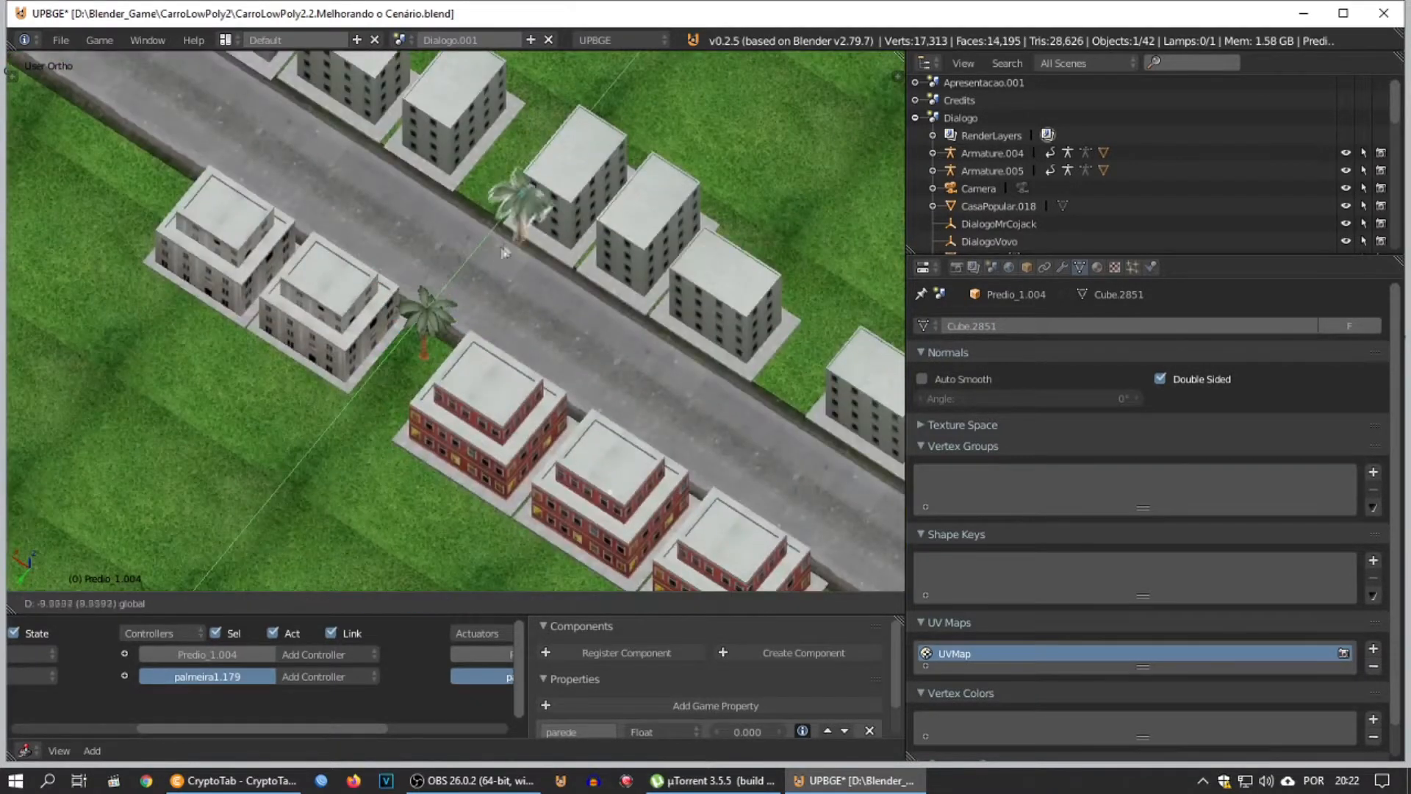
Step: Duplicate the palm tree and move the copy along X to the far end of the plain grey building row
left_click_drag(443, 138, 443, 138)
key("shift+d")
left_click(443, 138)
middle_click_drag(443, 138, 757, 381, "shift")
left_click_drag(757, 380, 506, 241)
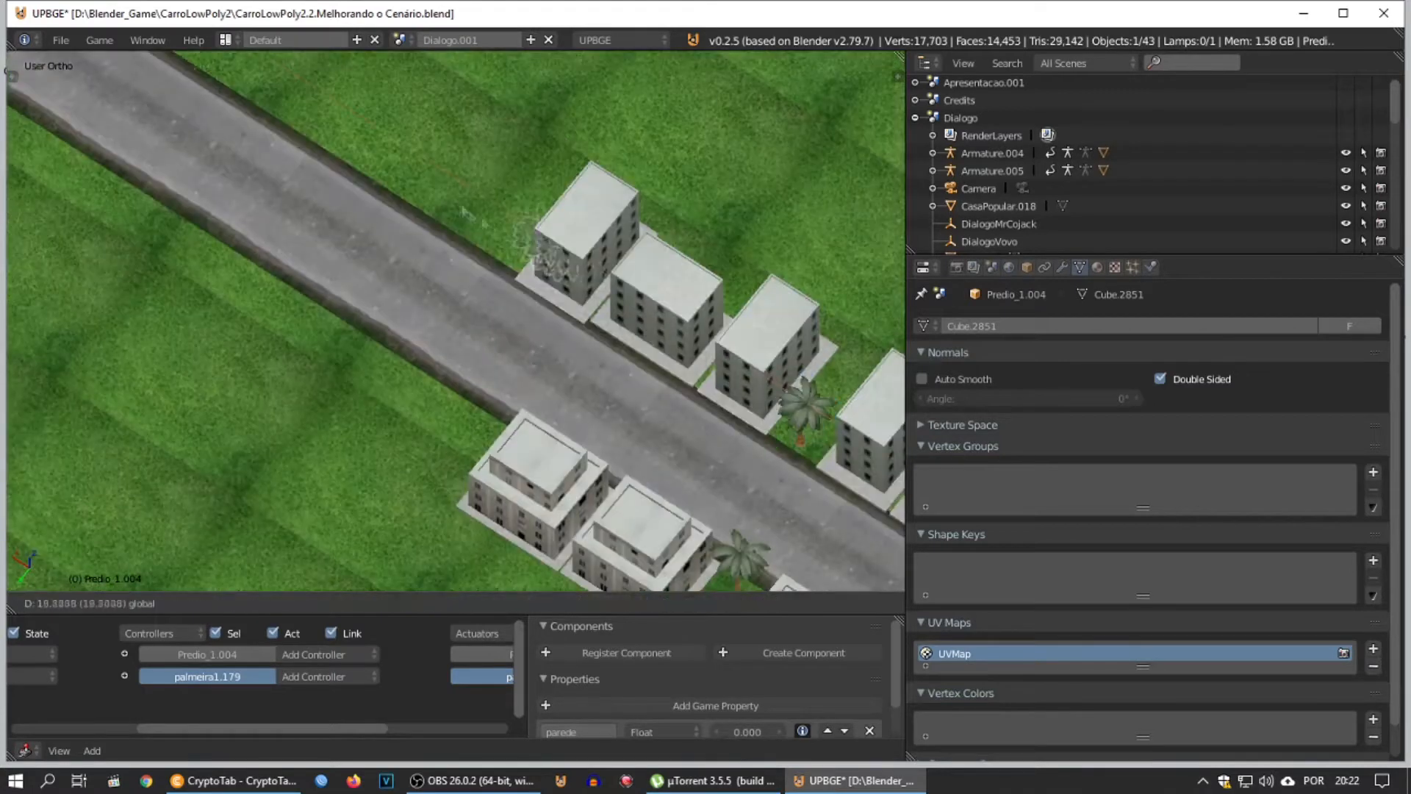
middle_click_drag(636, 393, 577, 303, "shift")
Step: Duplicate the palm tree, move the copy across the road beside the outermost stepped grey building, and rotate it about Z
key("shift+d")
left_click(458, 222)
left_click_drag(419, 174, 312, 308)
key("r")
key("z")
left_click(403, 302)
left_click_drag(292, 223, 373, 274)
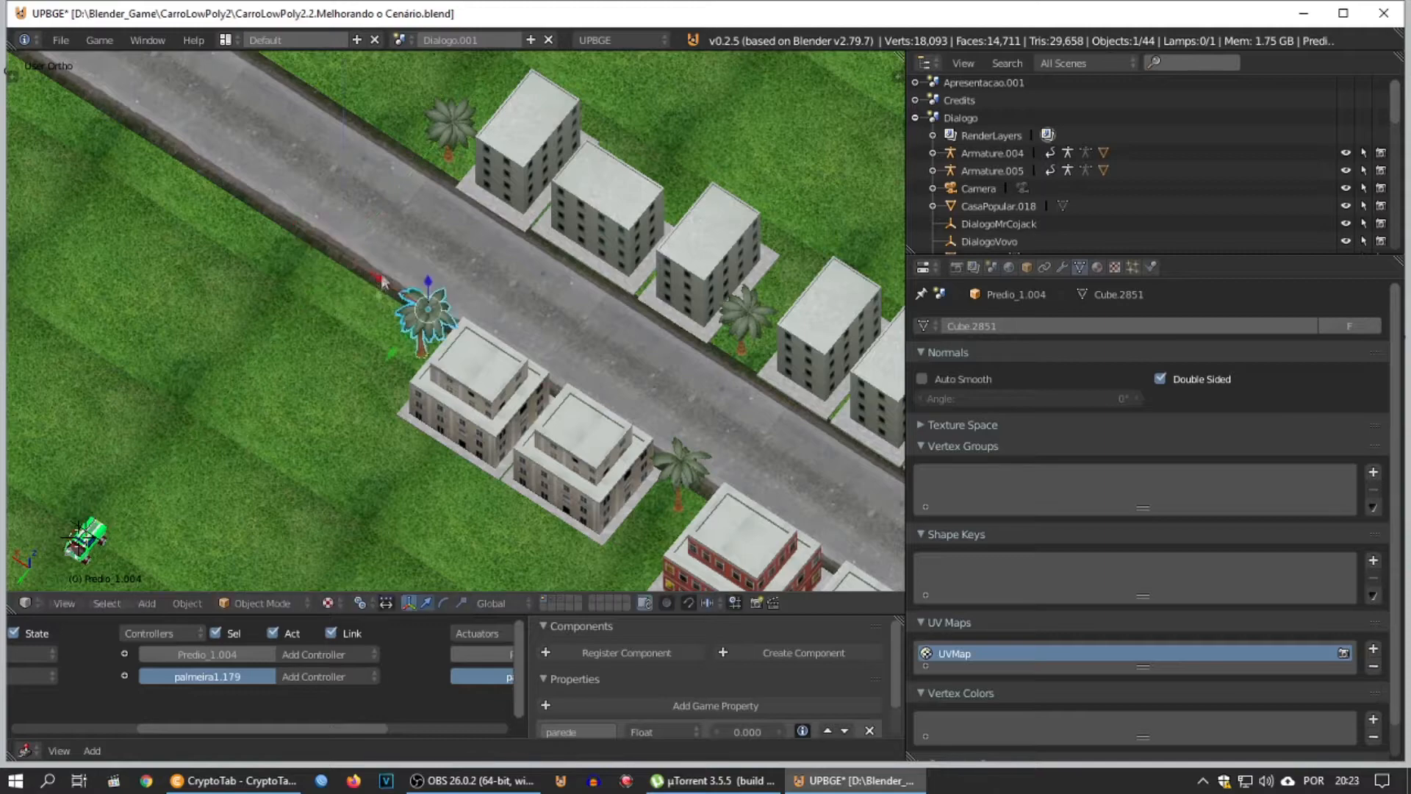
Step: Duplicate the palm tree and move the copy along X to the next gap farther along the building row
middle_click_drag(373, 319, 424, 297)
middle_click_drag(612, 334, 280, 280, "shift")
key("shift+d")
left_click_drag(796, 310, 836, 314)
middle_click_drag(836, 314, 343, 283, "shift")
left_click_drag(344, 276, 338, 274)
Step: Duplicate the palm tree onto the opposite side of the road and adjust the copy along X to fit a gap between buildings
key("shift+d")
left_click(372, 348)
middle_click_drag(372, 348, 340, 372)
key("g")
key("x")
middle_click_drag(484, 227, 495, 223)
middle_click_drag(395, 220, 183, 281, "shift")
Step: Duplicate the palm tree, place the copy in the gap between the stepped red buildings, and rotate it about Z
key("shift+d")
left_click(182, 281)
left_click_drag(31, 136, 596, 307)
key("r")
key("z")
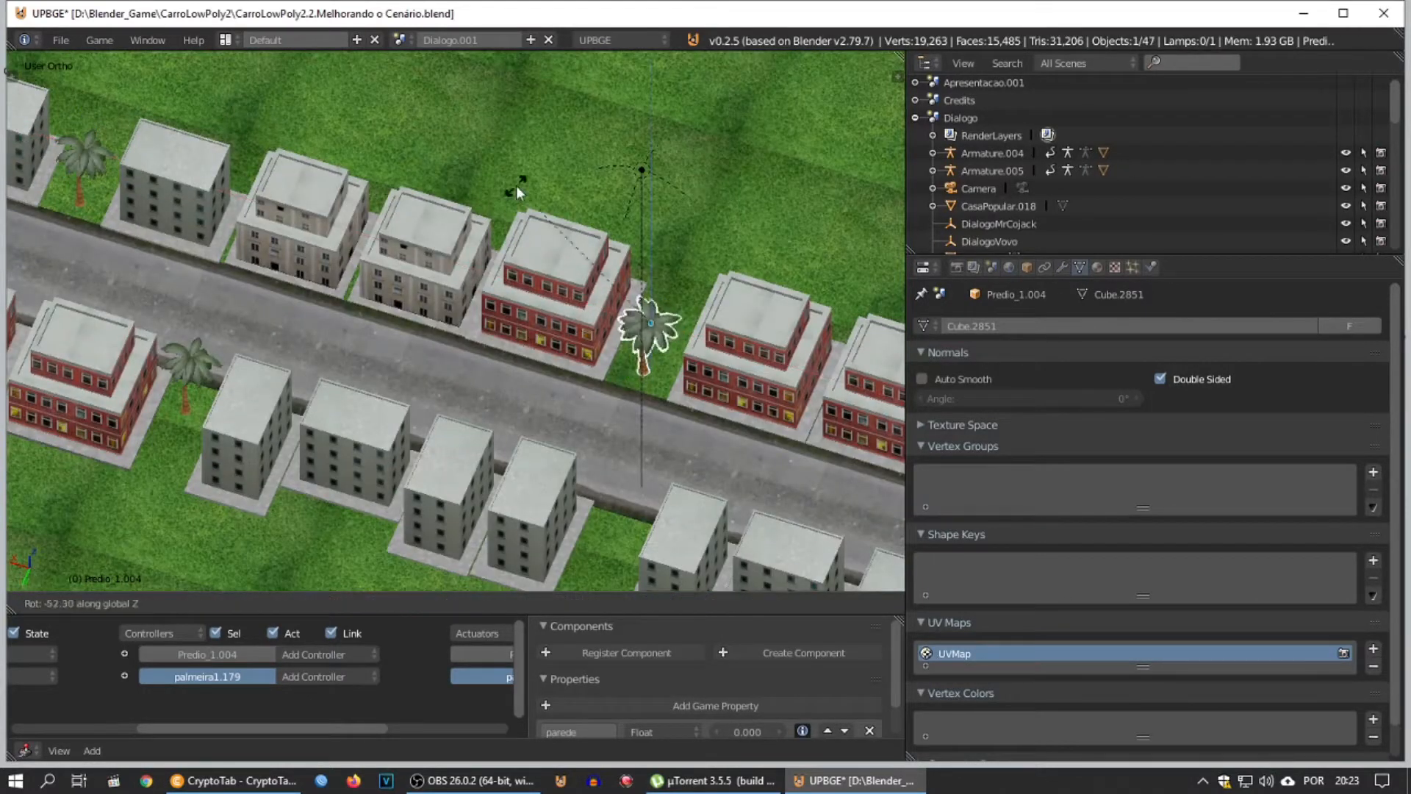
left_click(516, 185)
Step: Duplicate the palm tree into the grey buildings' gap across the road and place further copies at the ends of both building rows
middle_click_drag(516, 186, 480, 125, "shift")
left_click_drag(593, 311, 486, 407)
key("shift+d")
left_click(588, 320)
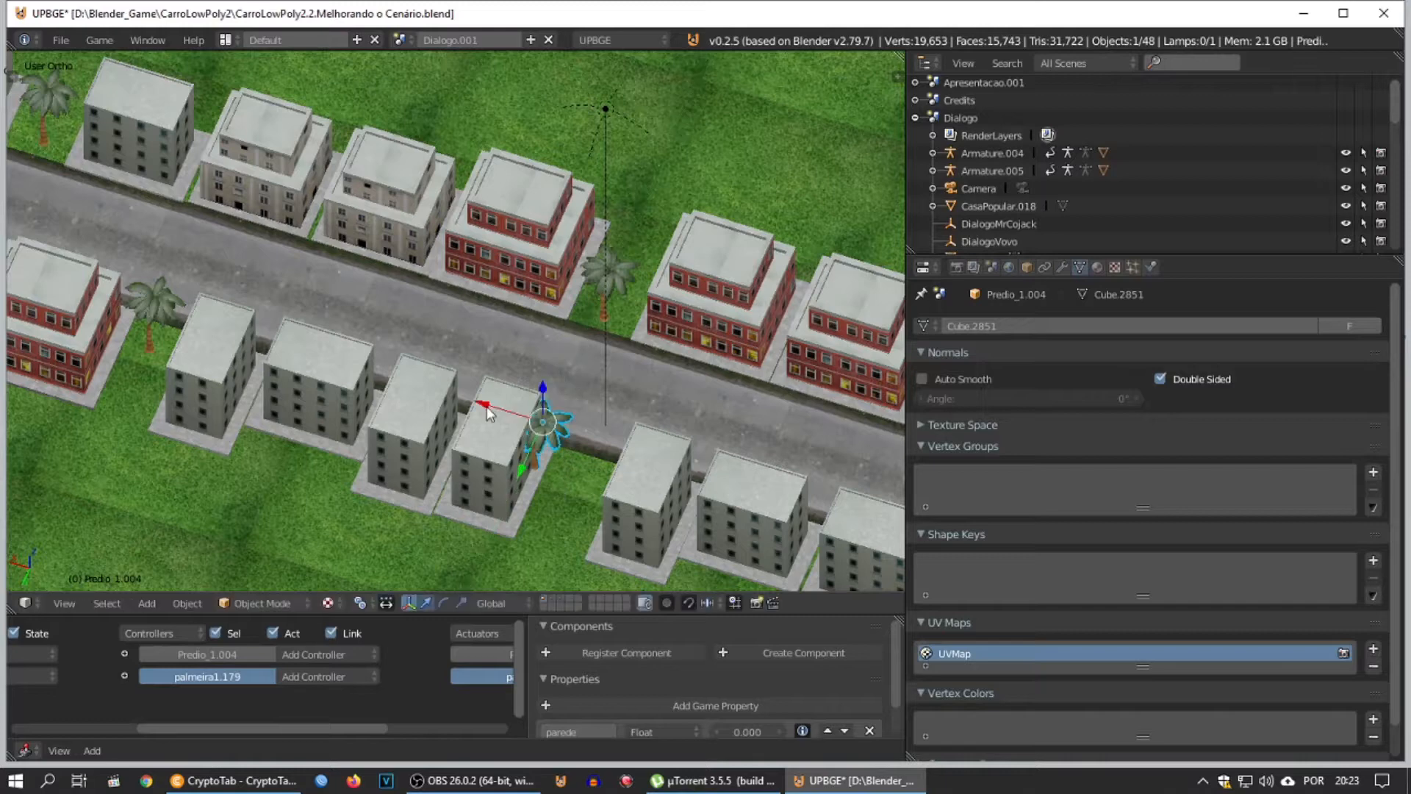
middle_click_drag(596, 421, 206, 352, "shift")
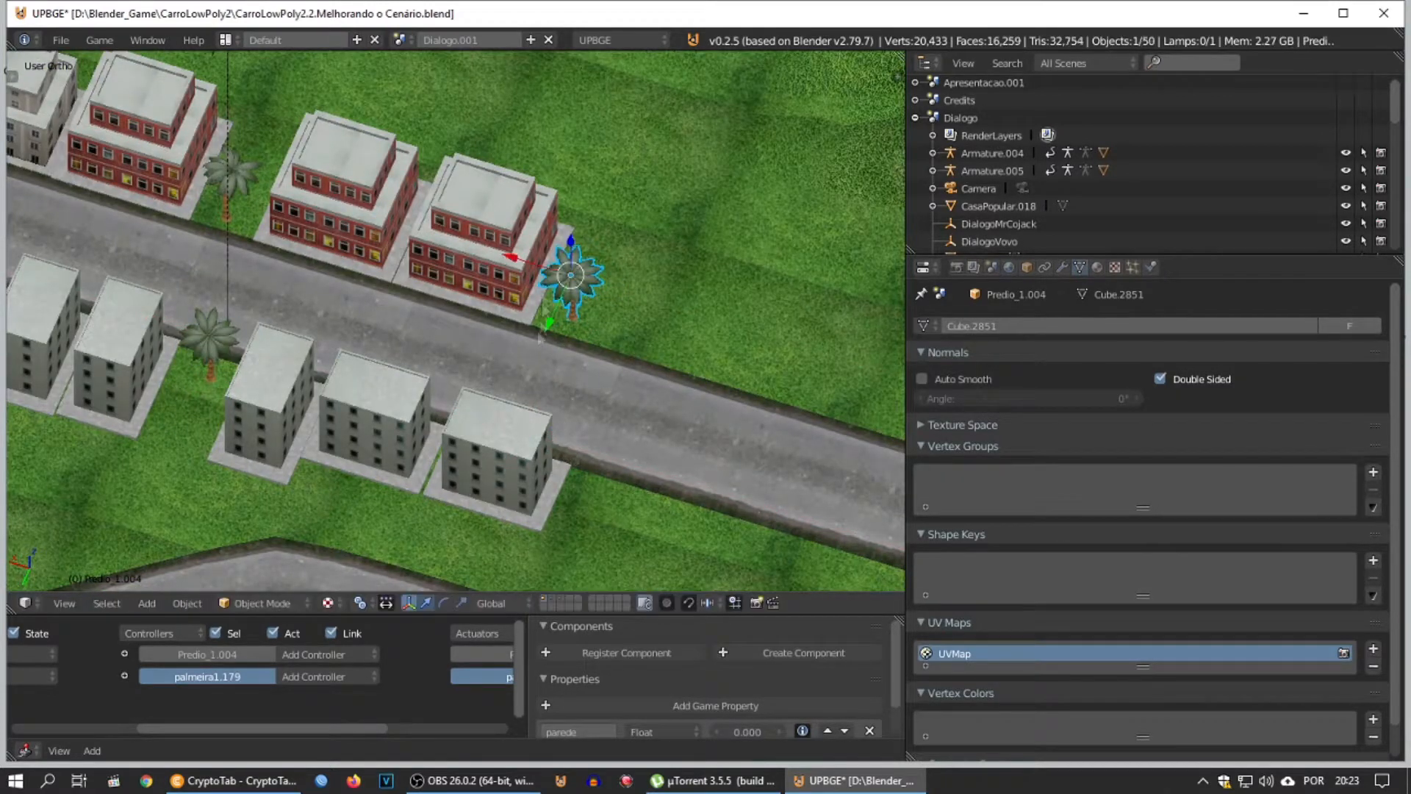
left_click_drag(562, 514, 572, 491)
Step: Maximize the 3D view, run the game from the camera, and test-drive the car along the street with buildings and palms
key("KP_0")
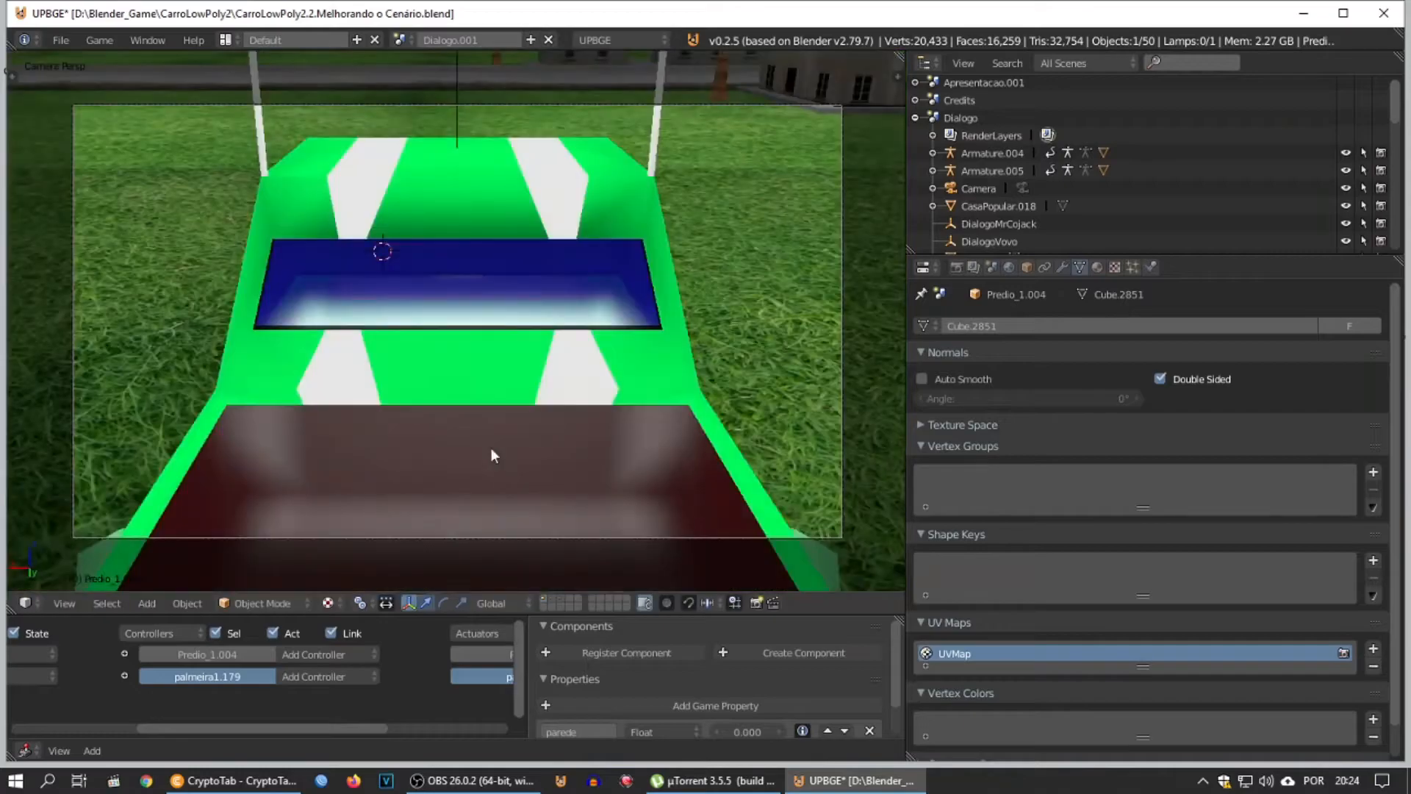
key("ctrl+Up")
key("p")
key("Up")
key("Right")
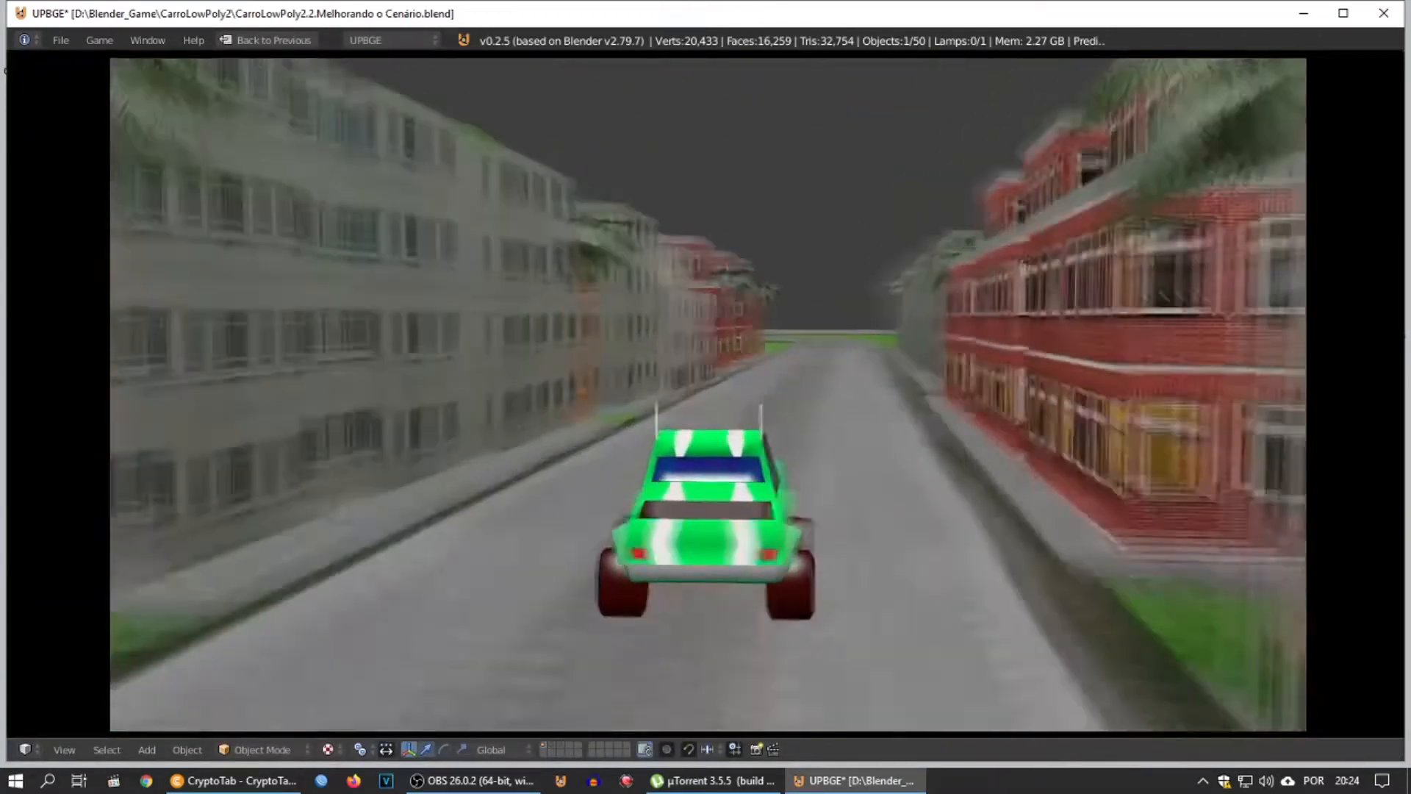
key("Left")
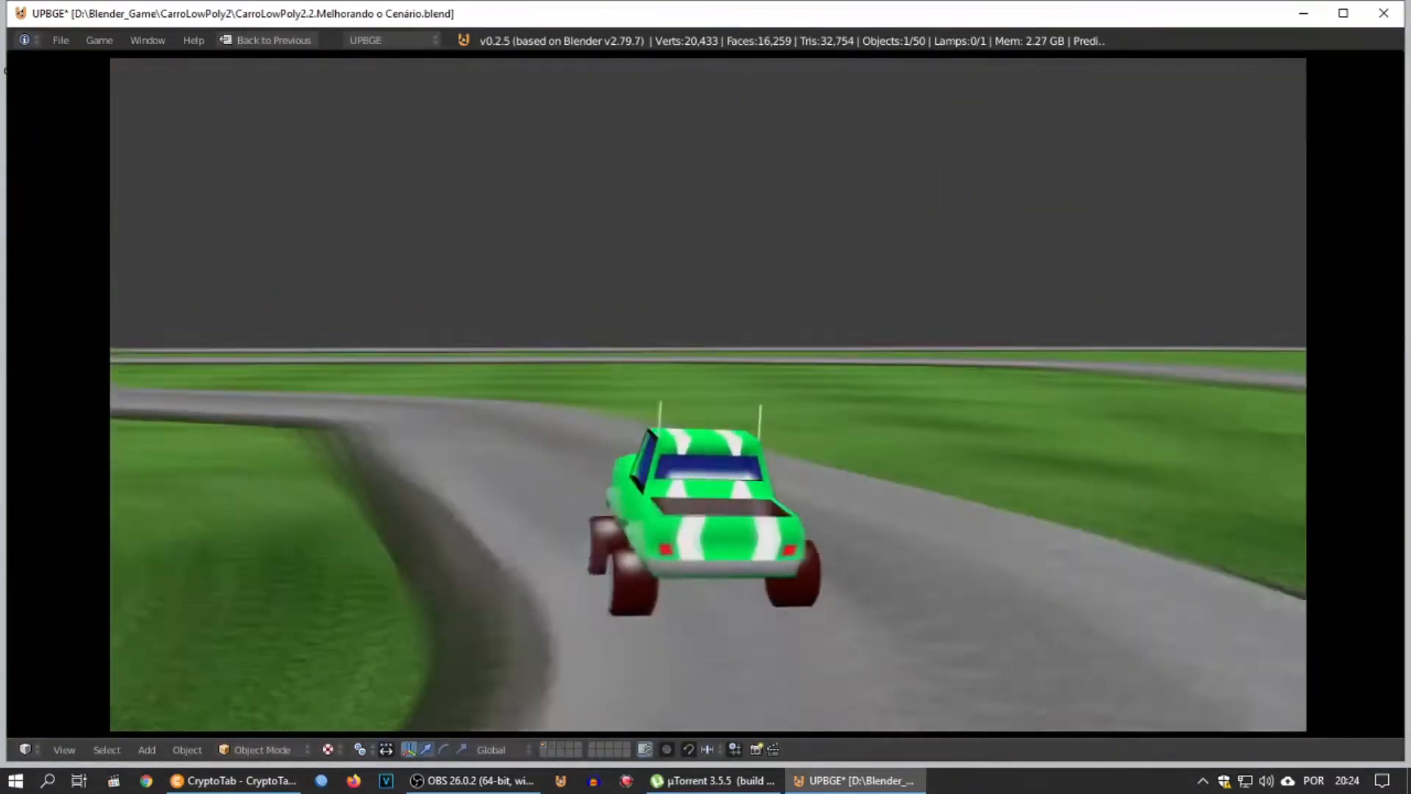
key("Right")
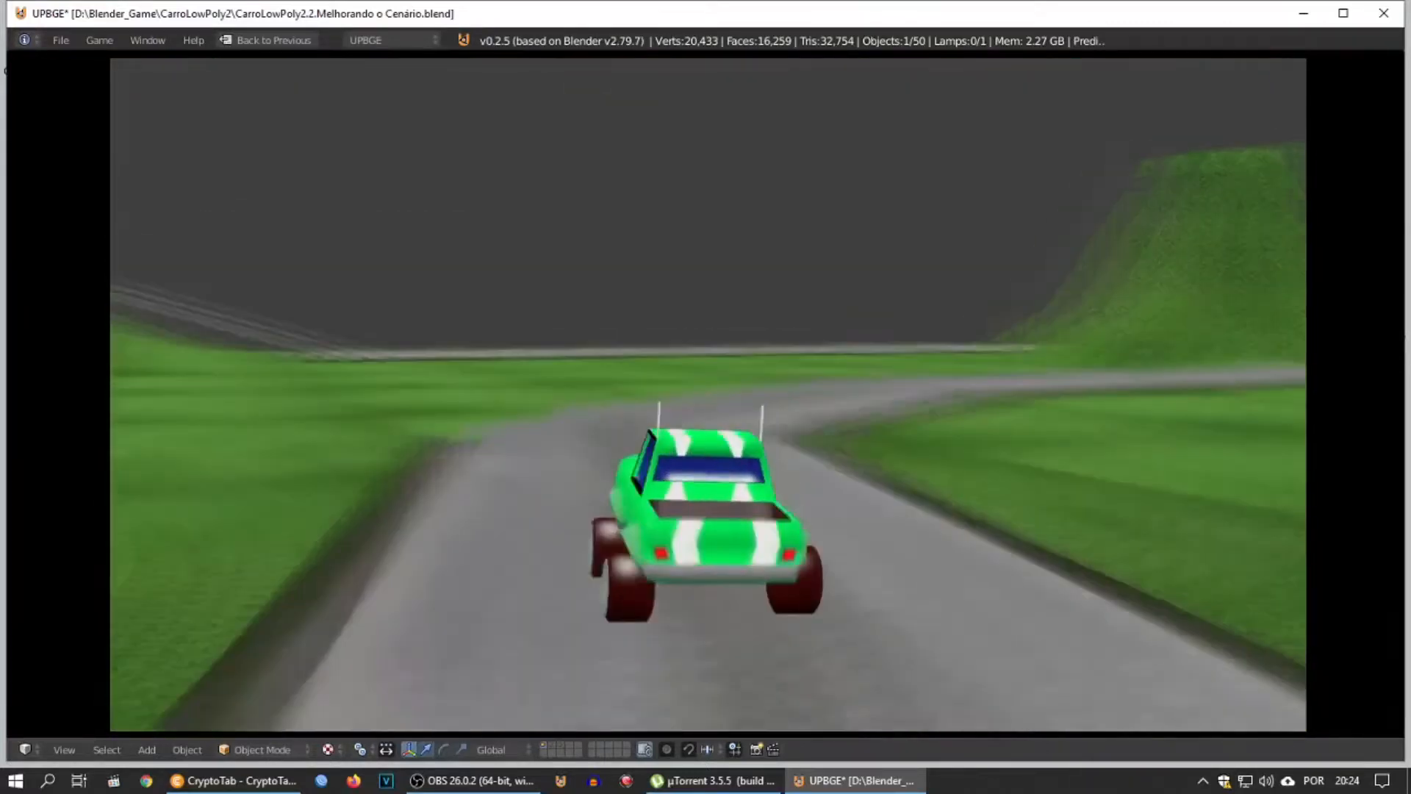
key("Escape")
Step: Edit the ground mesh and raise a ridge with a row of peaks between the building row and the looping road
scroll(554, 434, "down", 3)
key("KP_0")
scroll(782, 417, "down", 8)
scroll(656, 492, "up", 5)
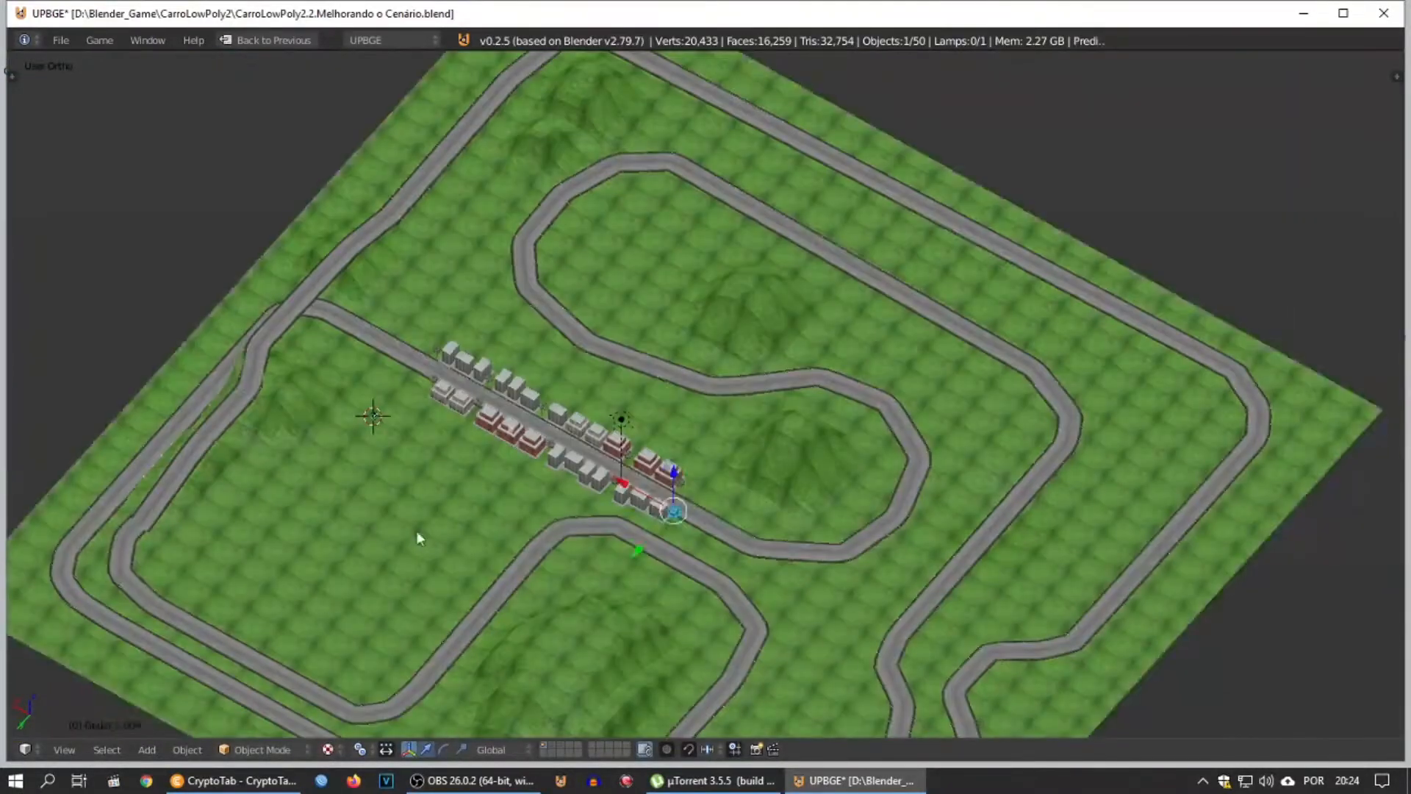
left_click(261, 748)
left_click(257, 709)
scroll(706, 397, "up", 4)
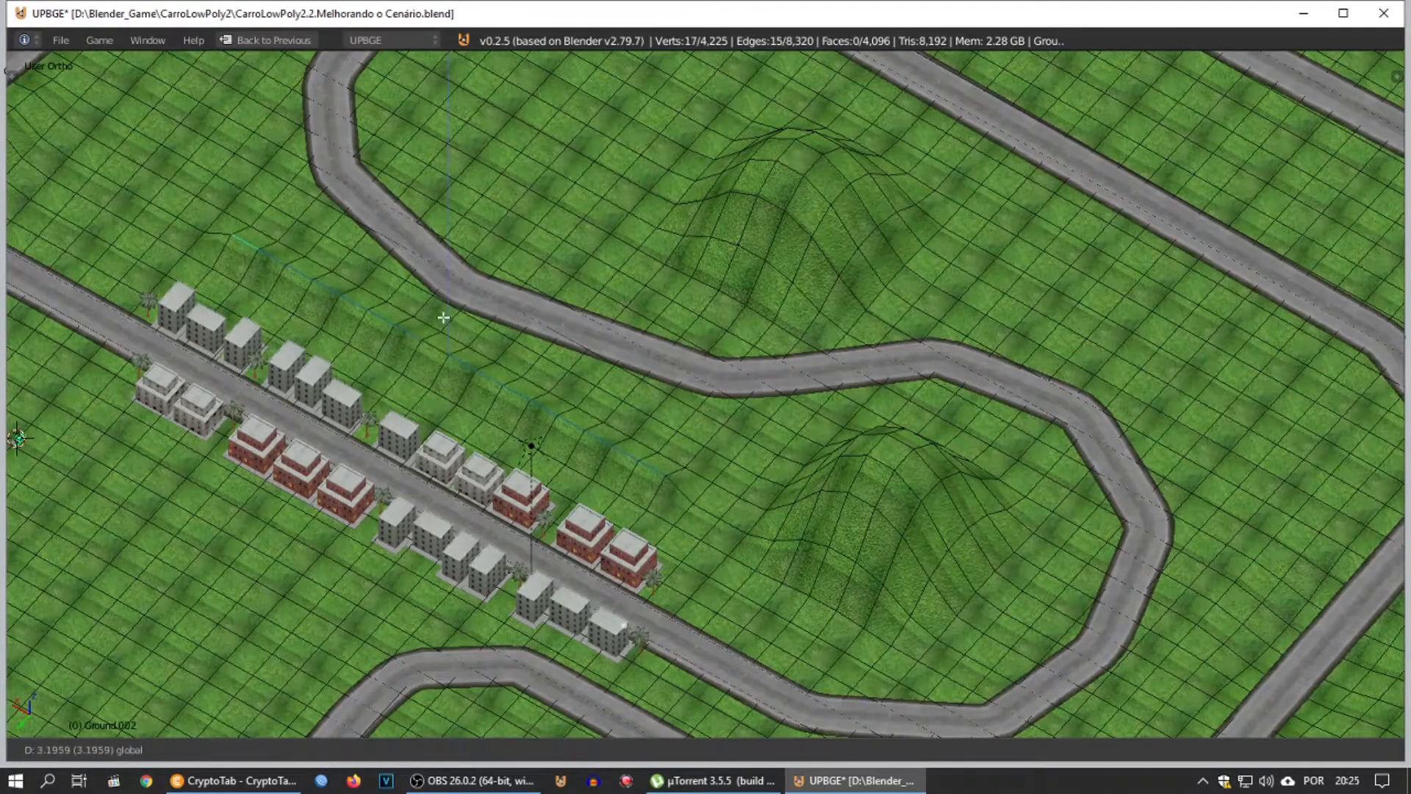
left_click(445, 275)
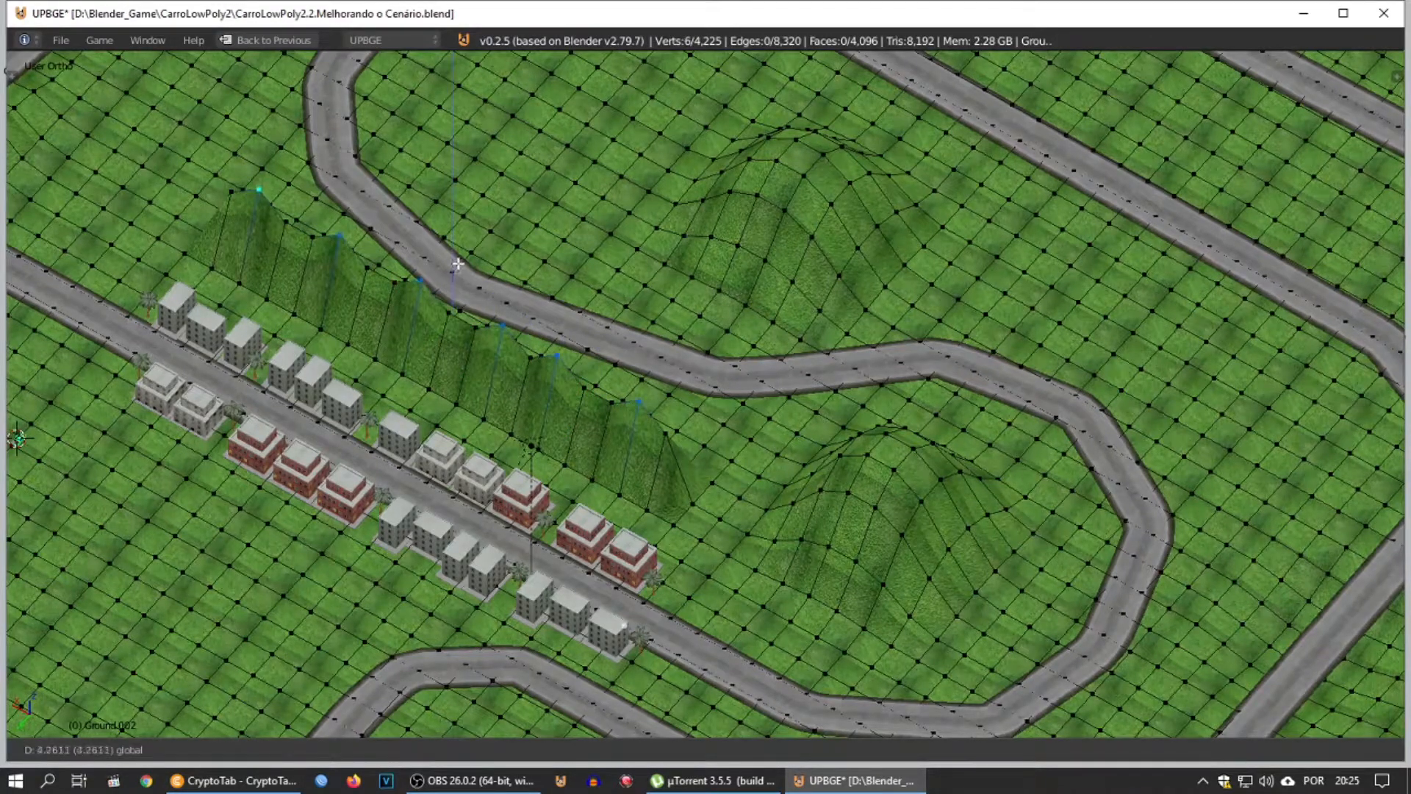
key("Tab")
Step: Briefly run the game from the camera view, stop it, and enlarge the camera frame in the viewport
key("KP_0")
key("p")
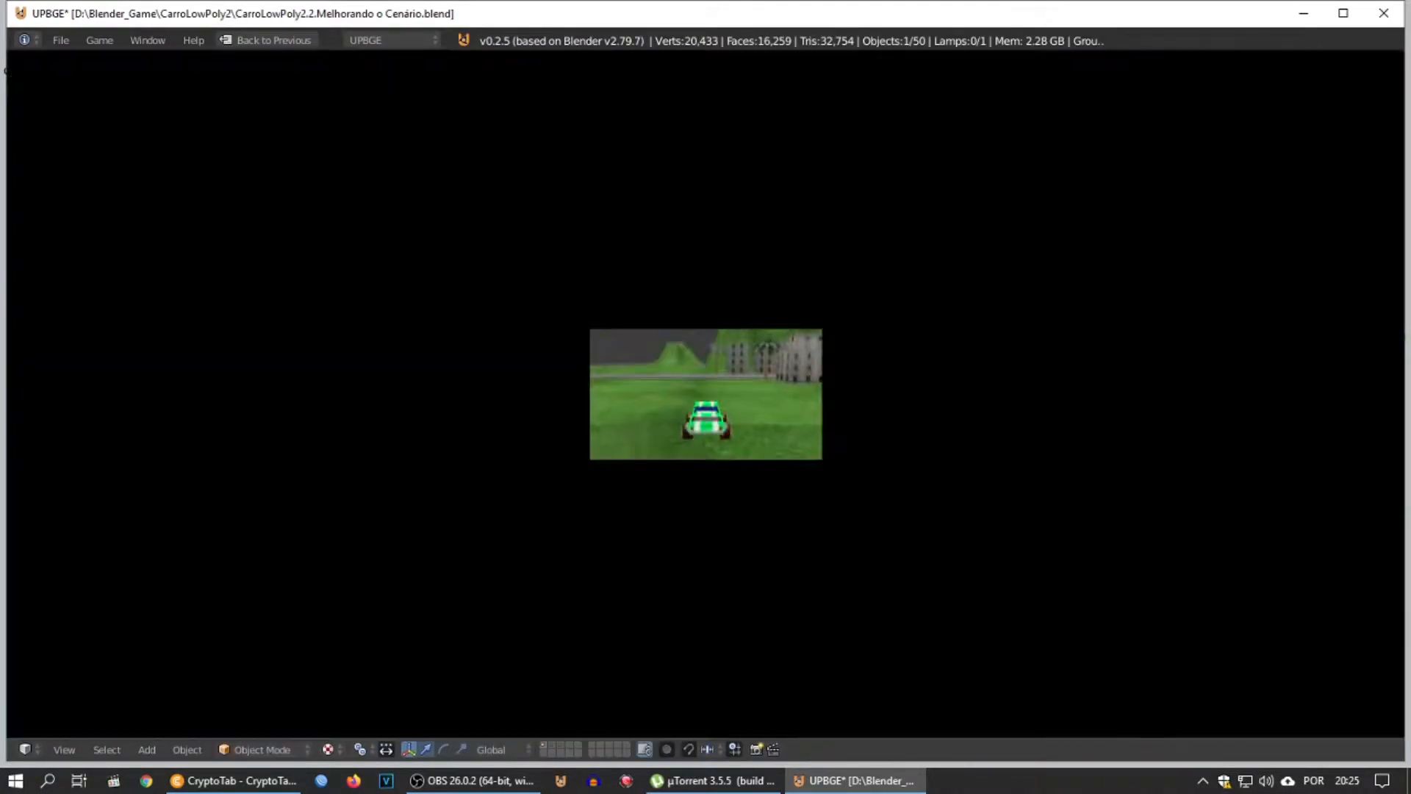
key("Escape")
scroll(356, 631, "up", 7)
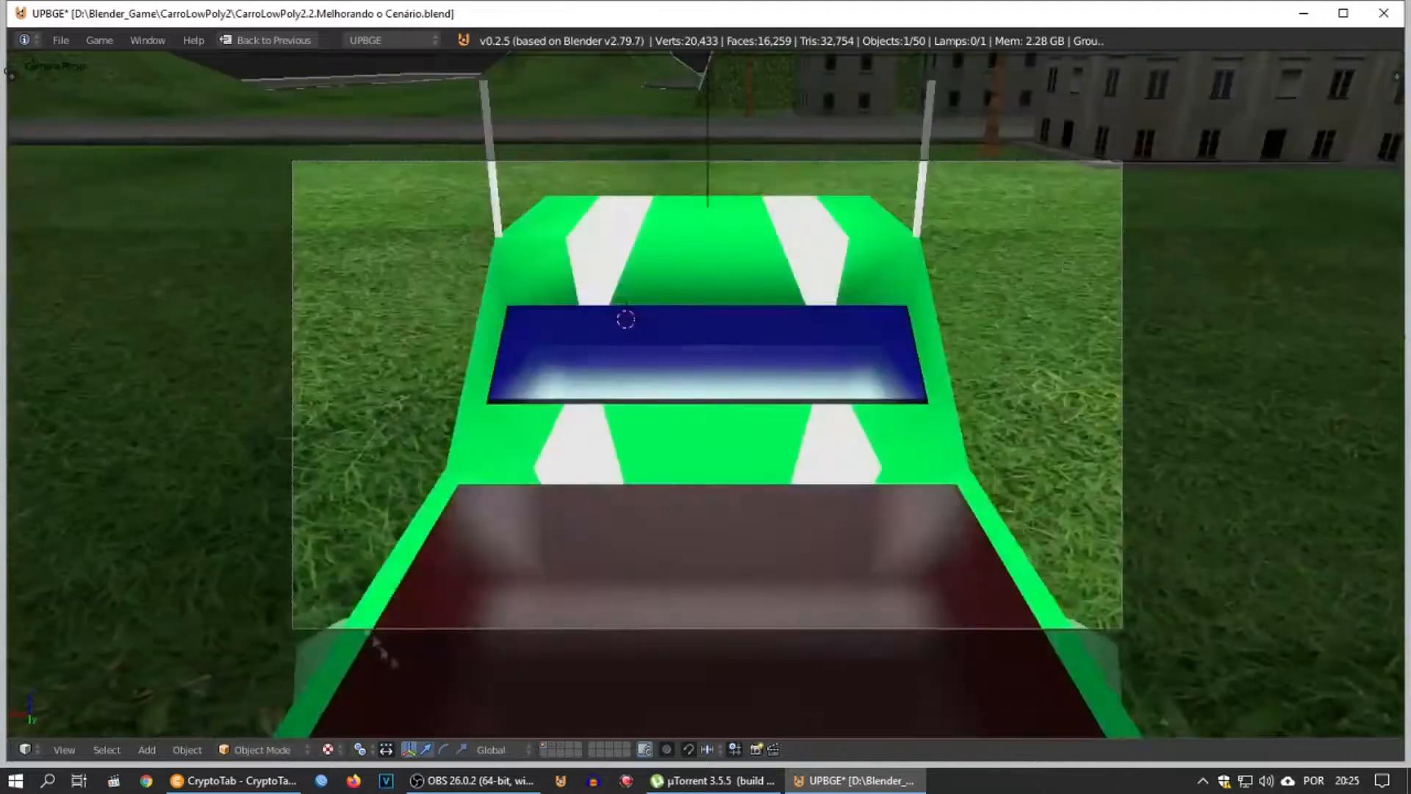
scroll(368, 632, "up", 2)
Step: Run the game and test-drive the car around the track past the new ridge, ending the game at a bend
key("p")
key("Up")
key("Right")
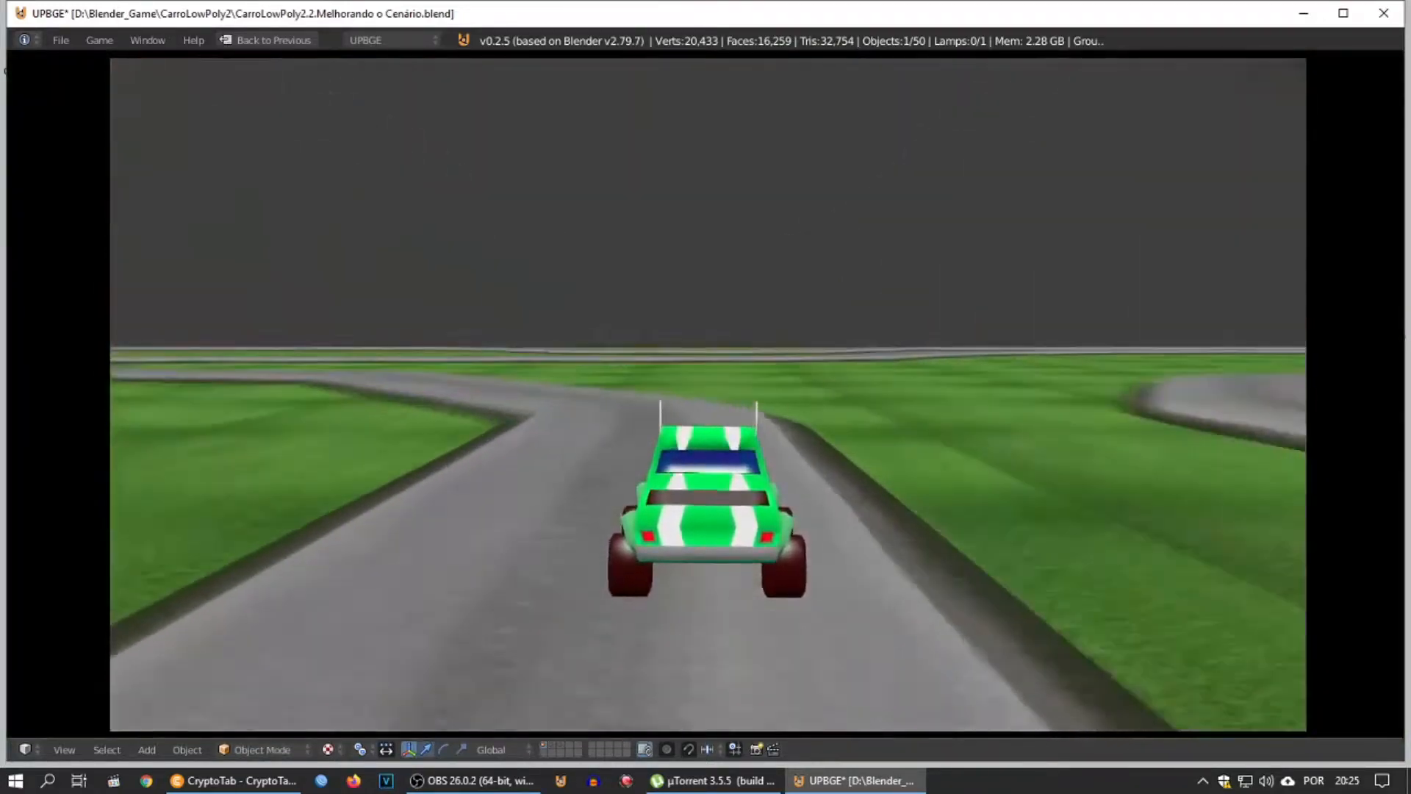
key("Left")
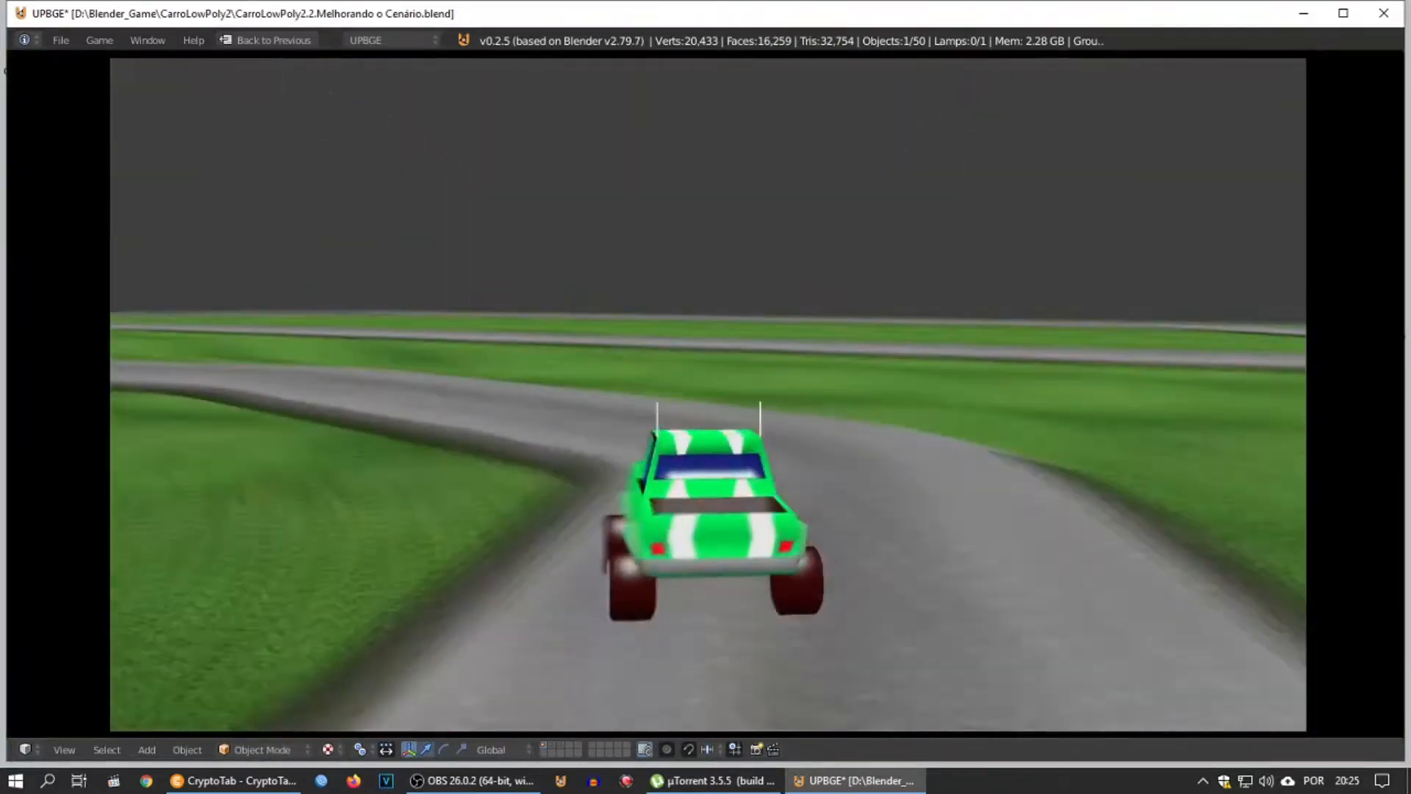
key("Left")
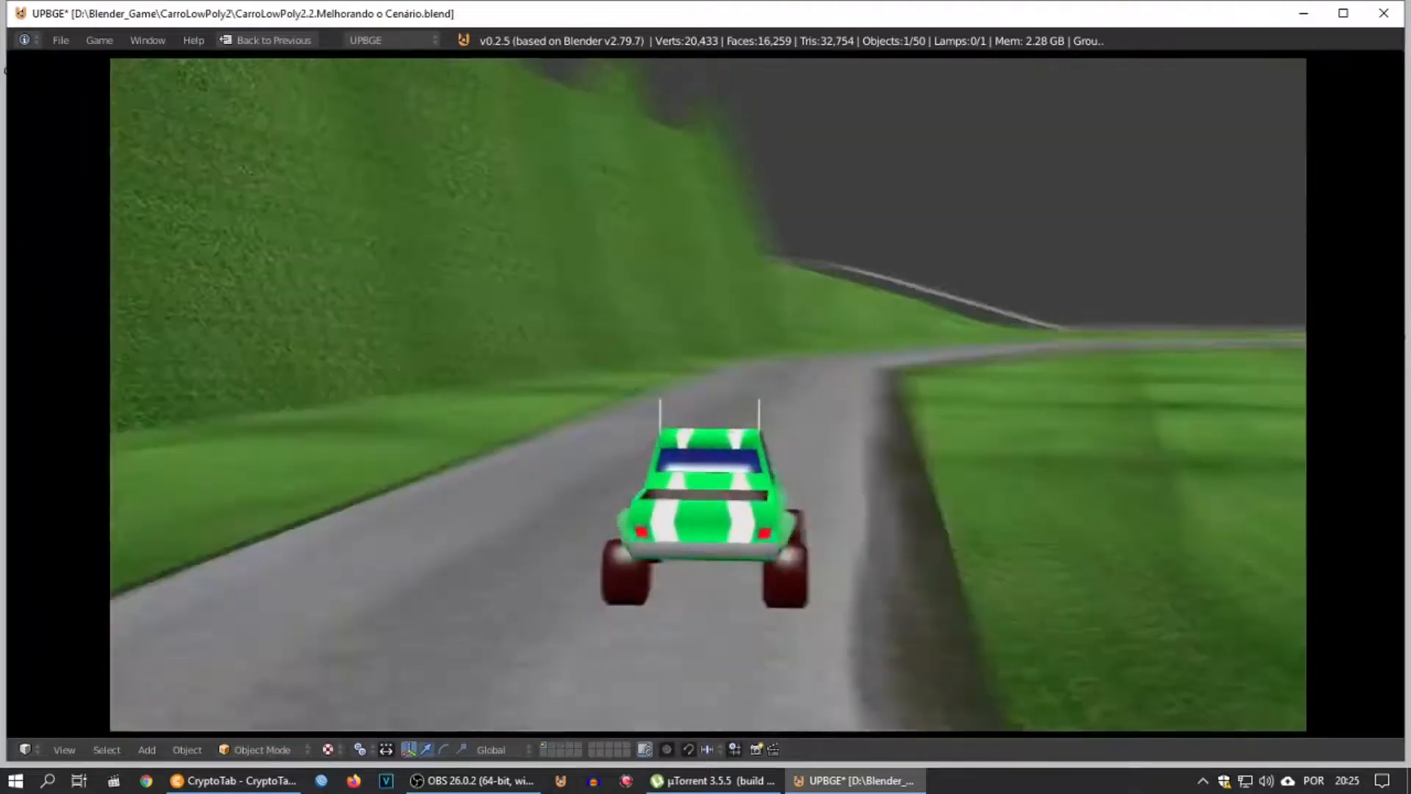
key("Right")
key("Left")
key("Right")
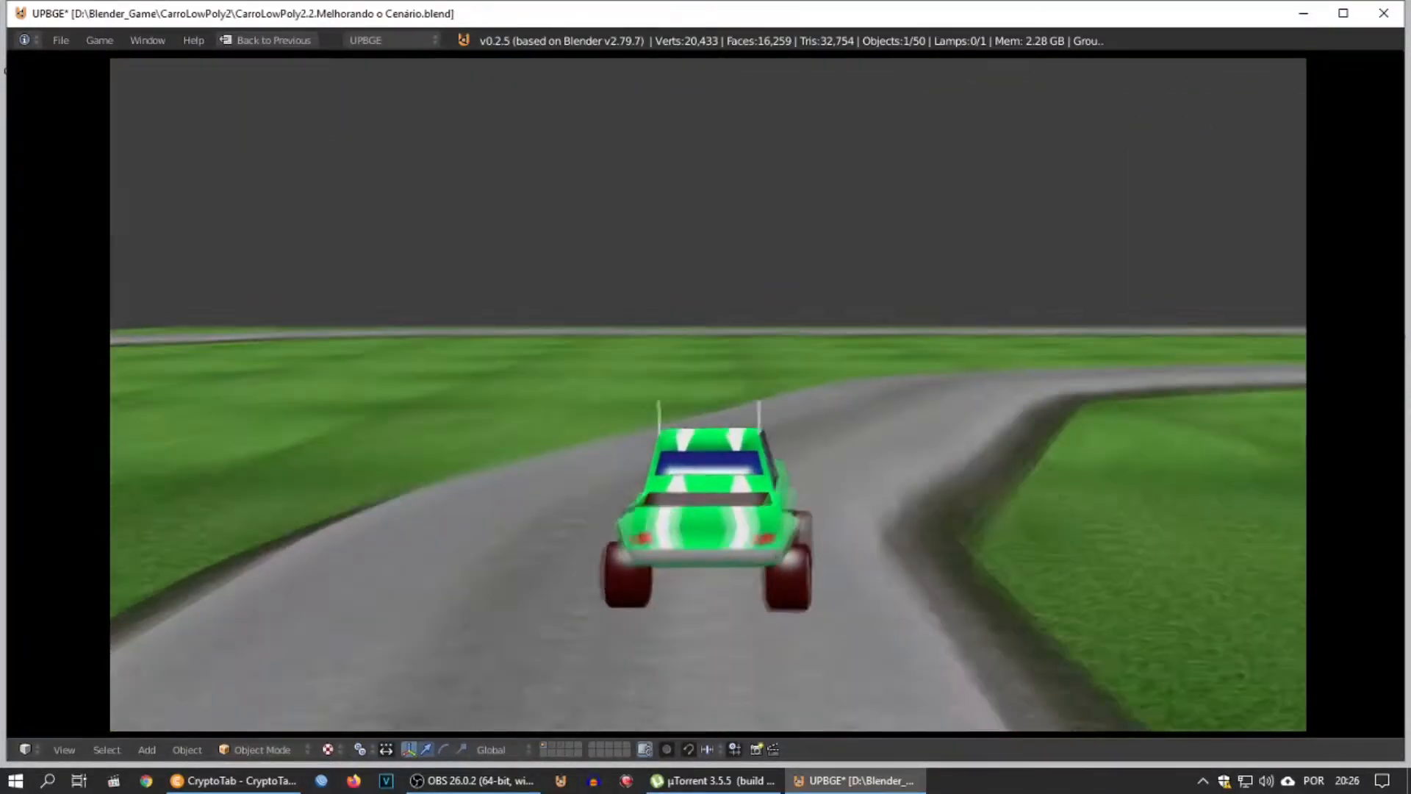
key("Right")
key("Left")
key("Right")
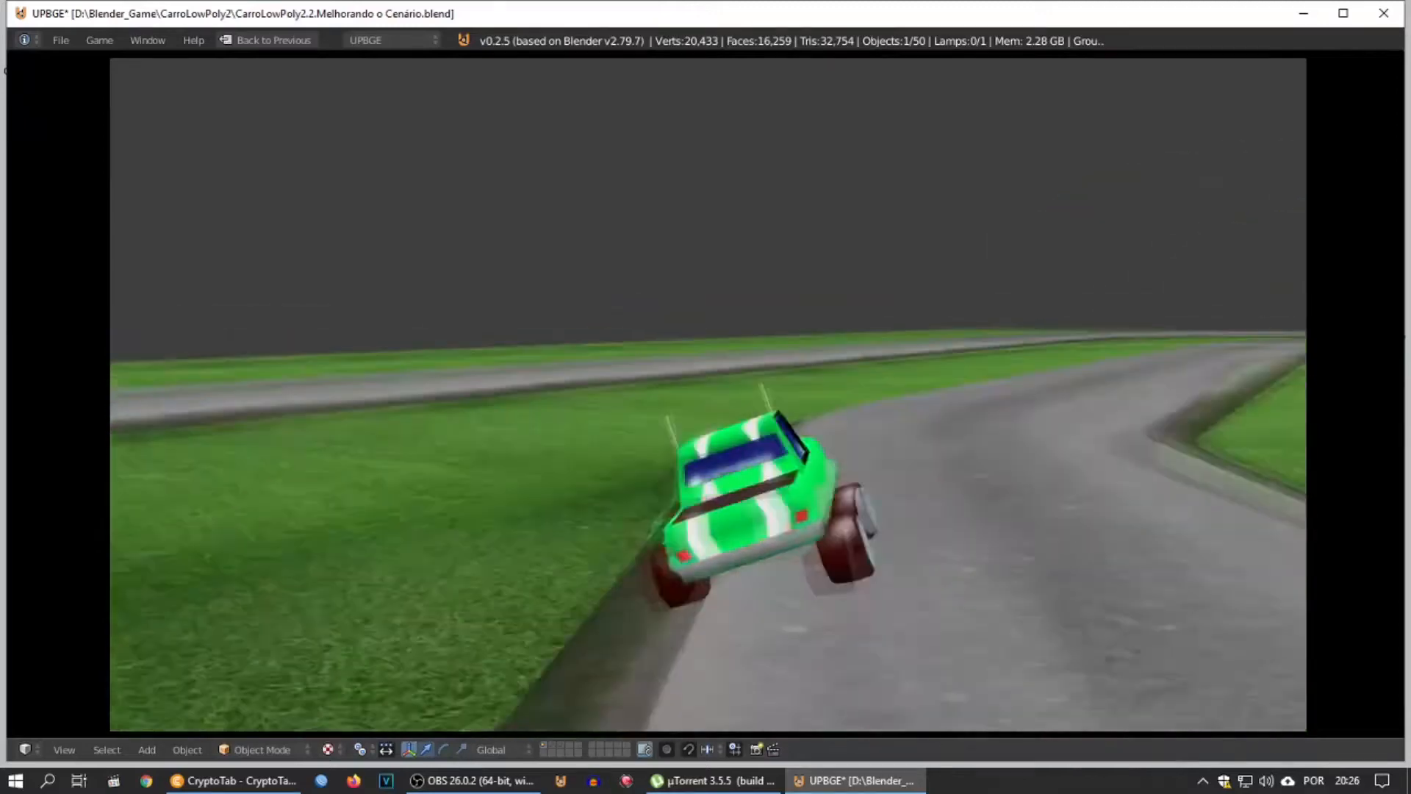
key("Right")
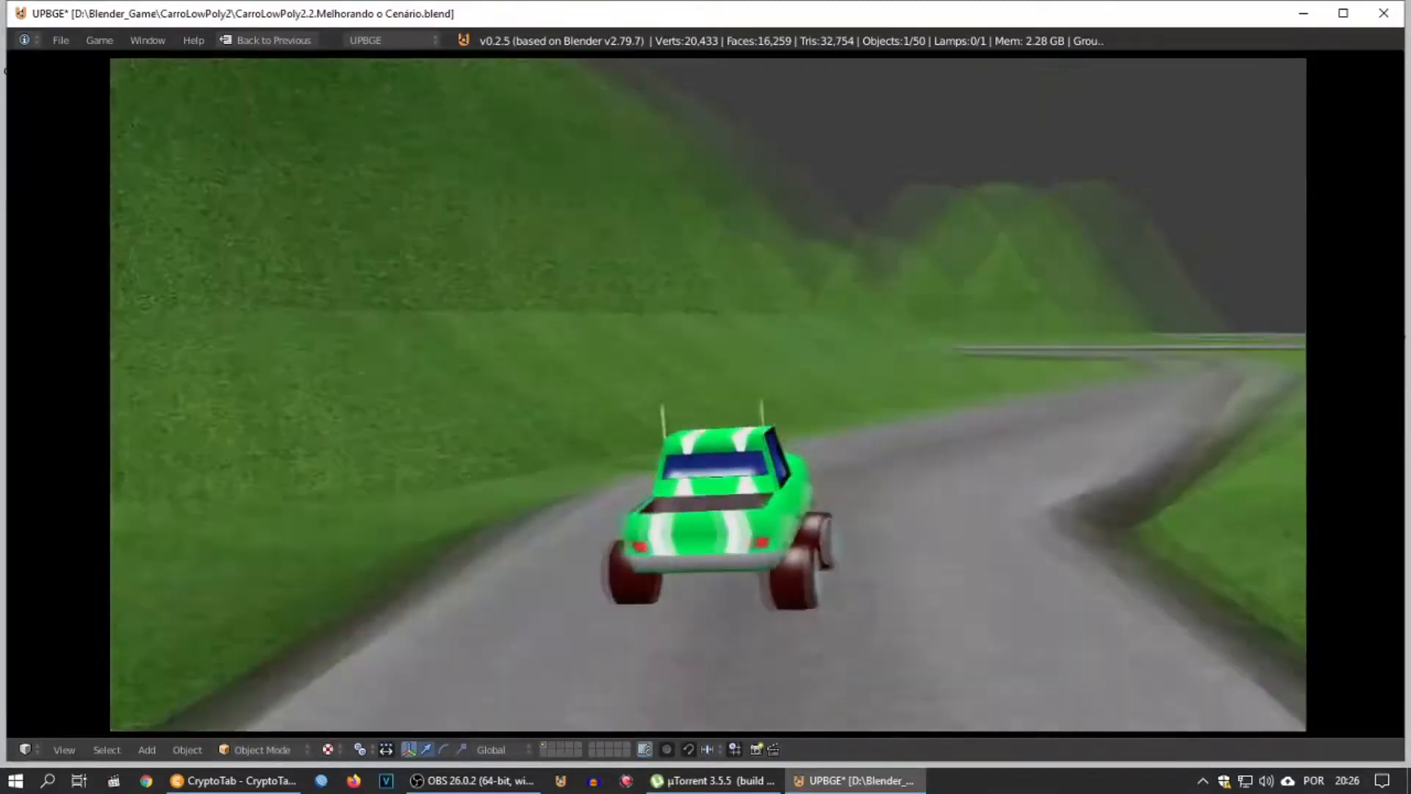
key("Left")
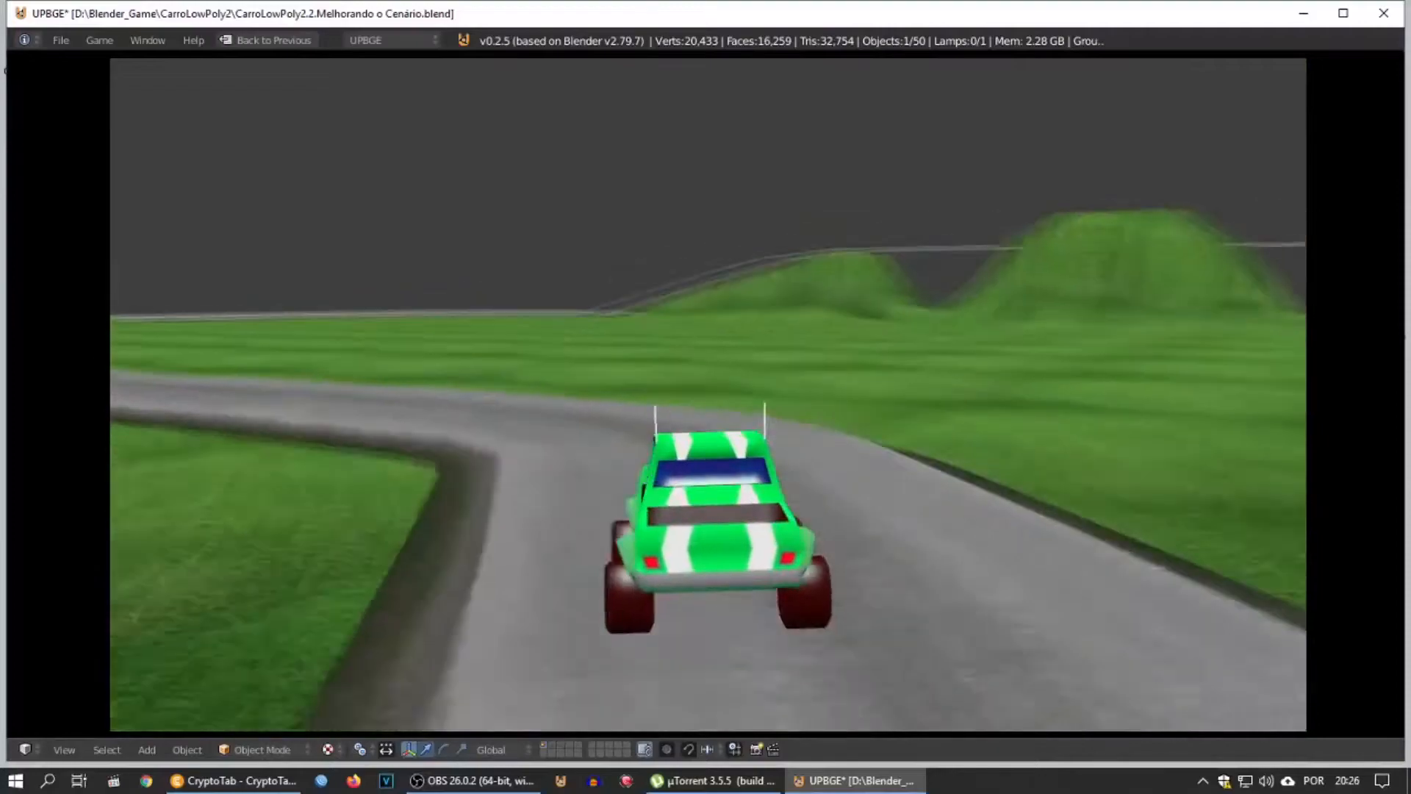
key("Escape")
Step: Edit the ground mesh and adjust the height of the vertex between the last plain grey building and the curved road
key("KP_0")
scroll(854, 369, "down", 3)
middle_click_drag(854, 369, 279, 490, "shift")
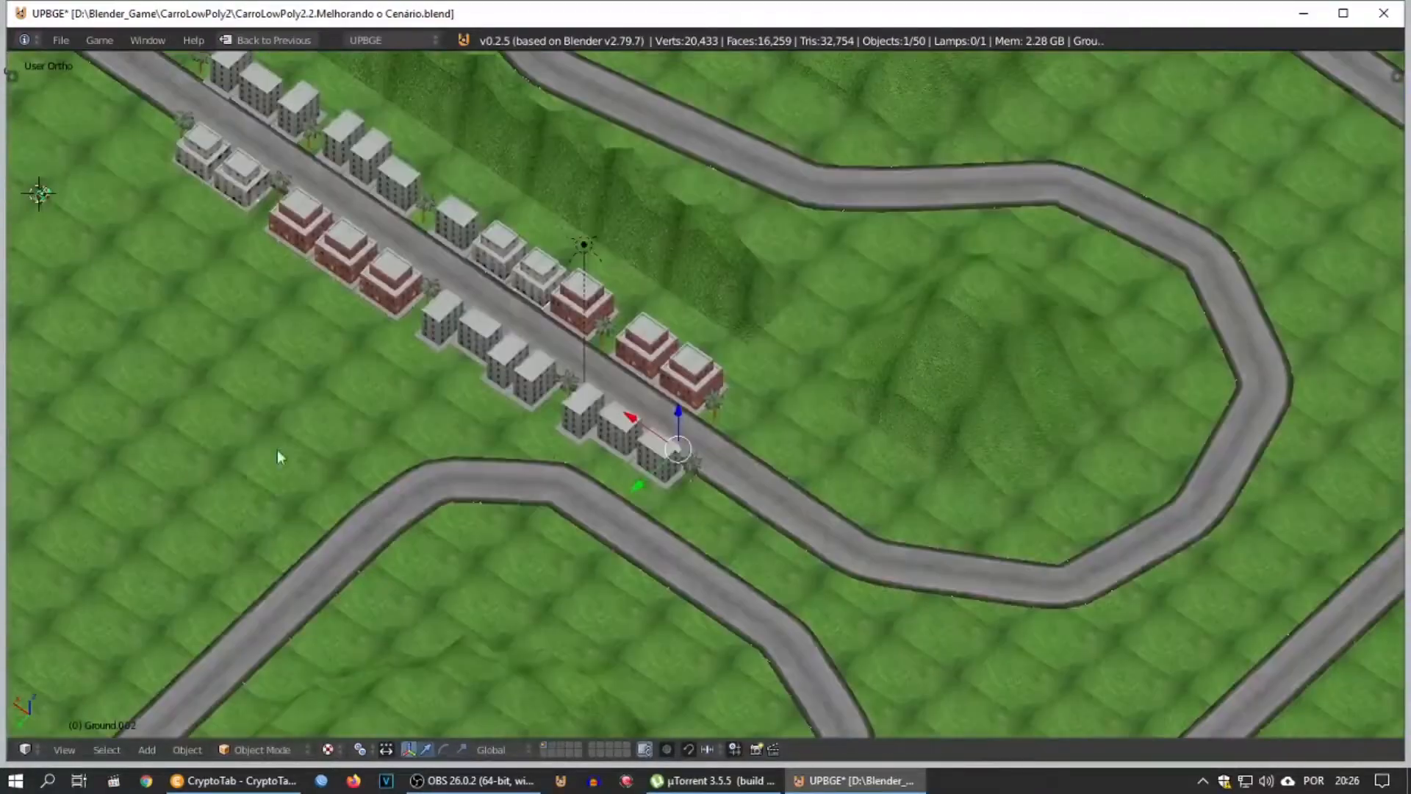
left_click(242, 715)
scroll(538, 507, "up", 3)
middle_click_drag(567, 558, 617, 543)
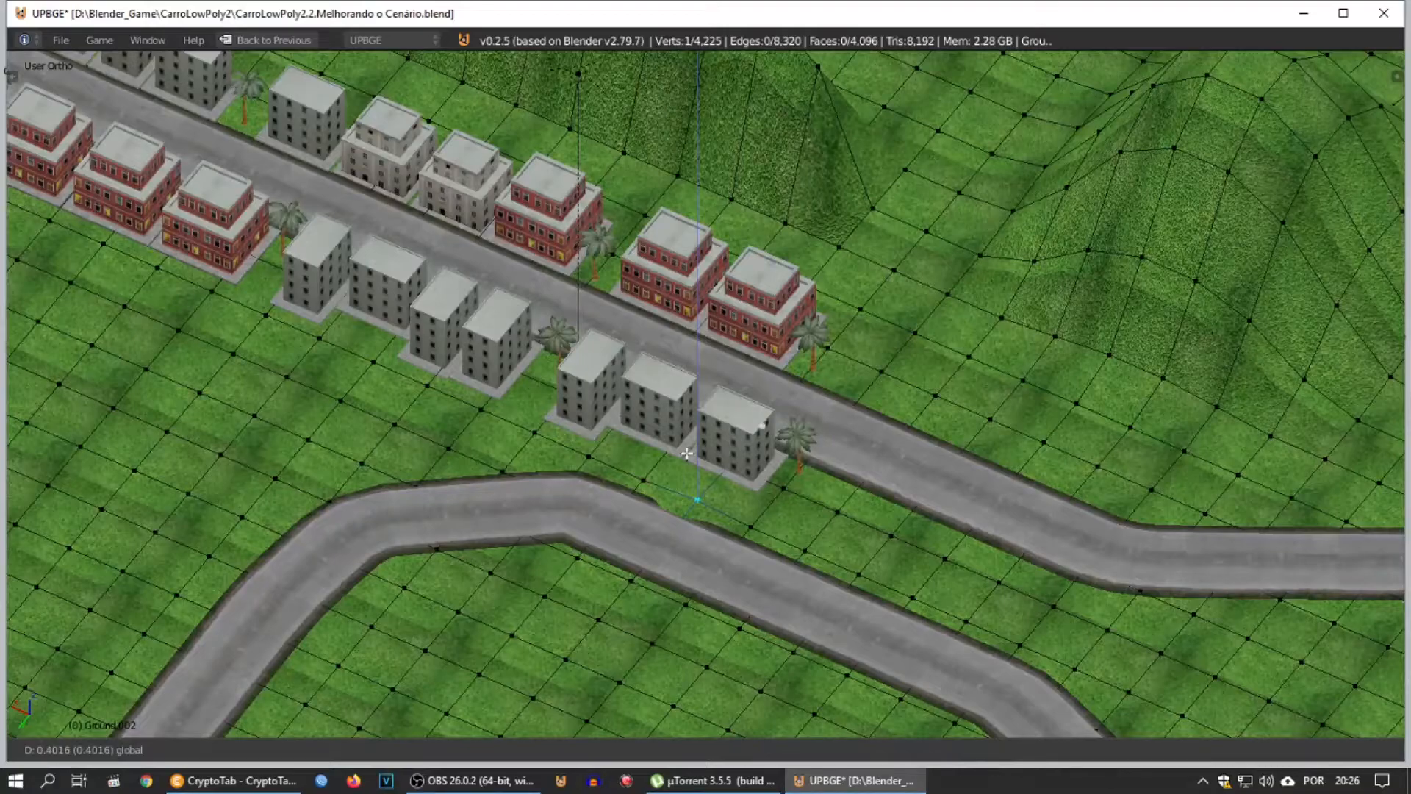
scroll(639, 528, "down", 1)
scroll(536, 549, "down", 6)
scroll(638, 418, "up", 3)
middle_click_drag(698, 461, 633, 410)
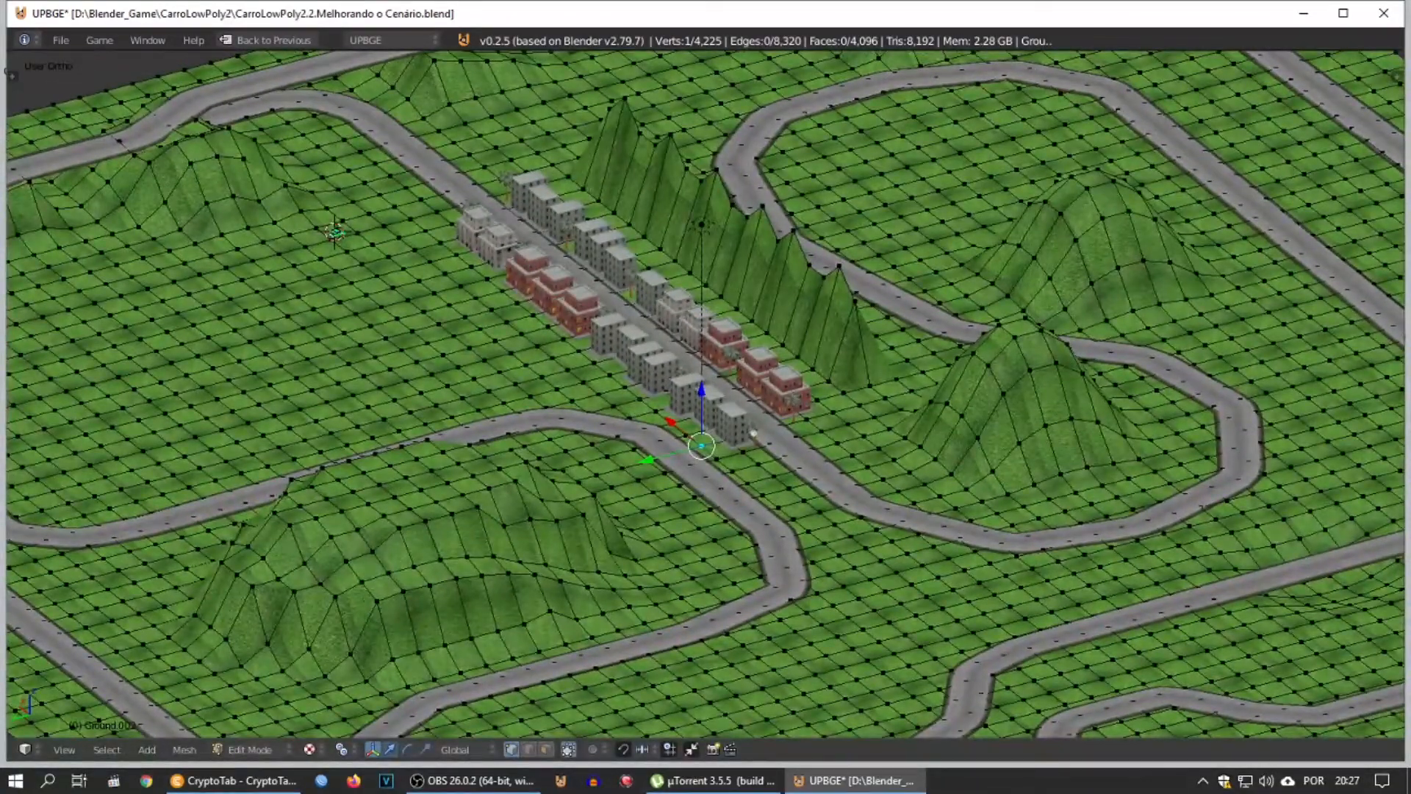
Step: Switch to the camera view and return the ground to Object Mode
key("KP_0")
key("p")
left_click(252, 750)
left_click(255, 728)
Step: Run the game and test-drive the car around the track past the hills and building rows, ending the game at a bend beside a hill
key("p")
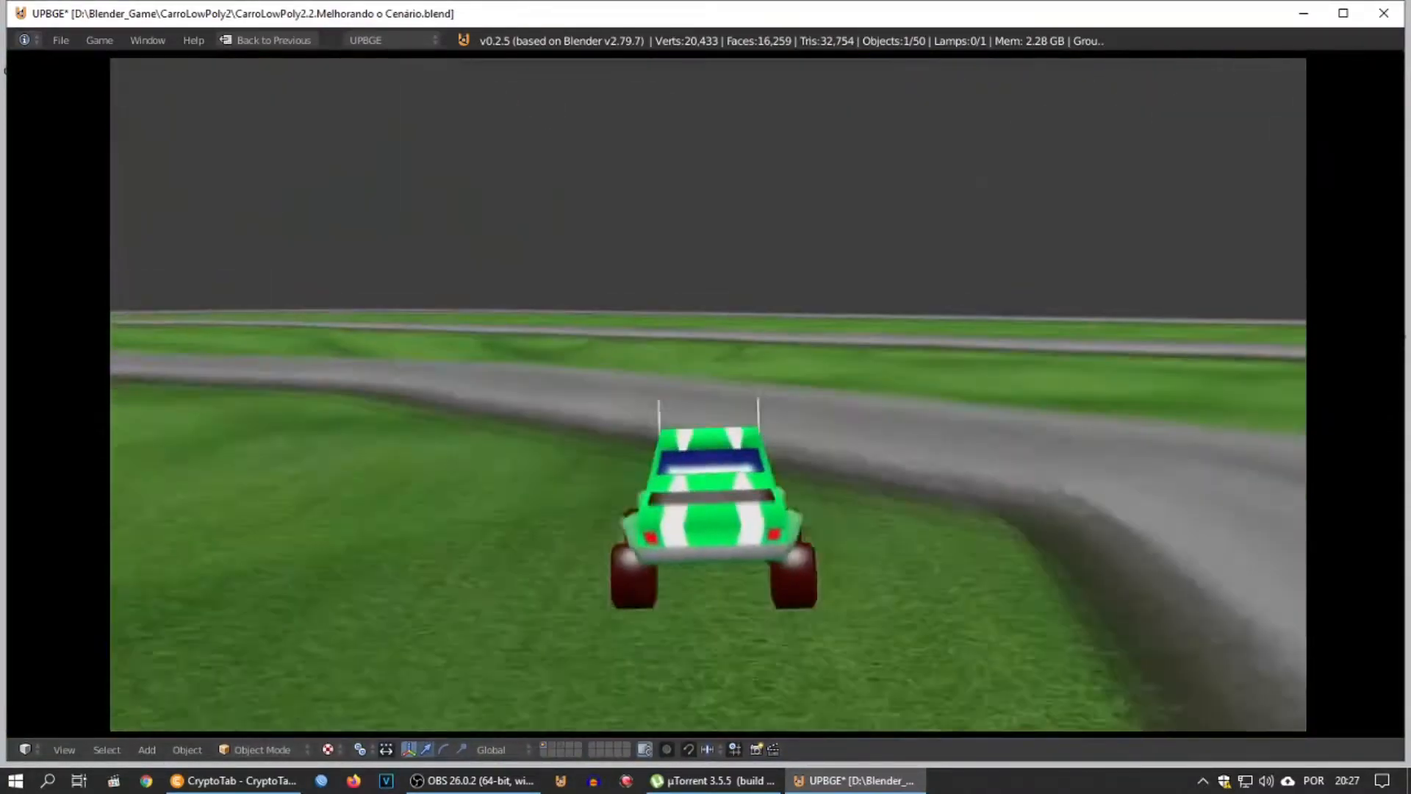
key("Right")
key("Left")
key("Left")
key("Right")
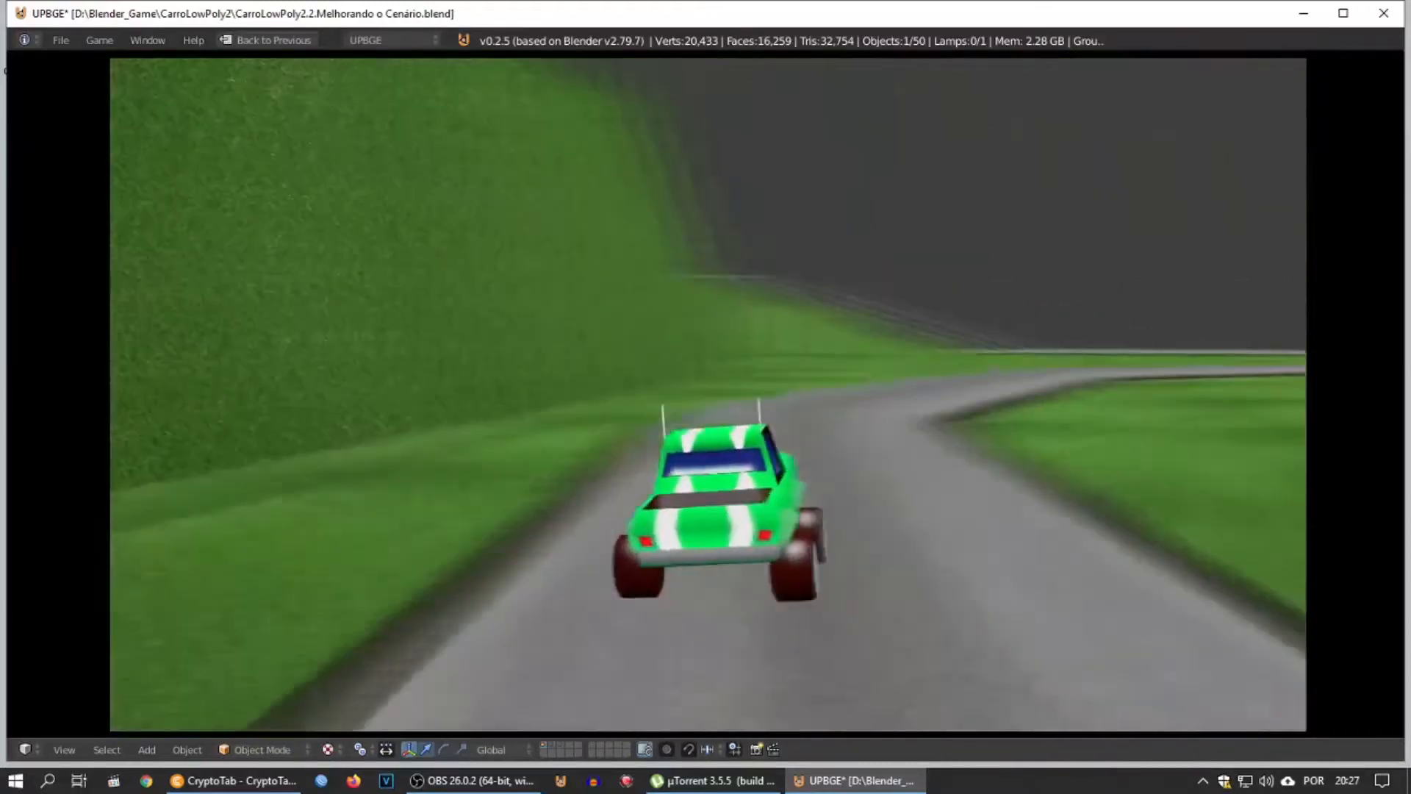
key("Right")
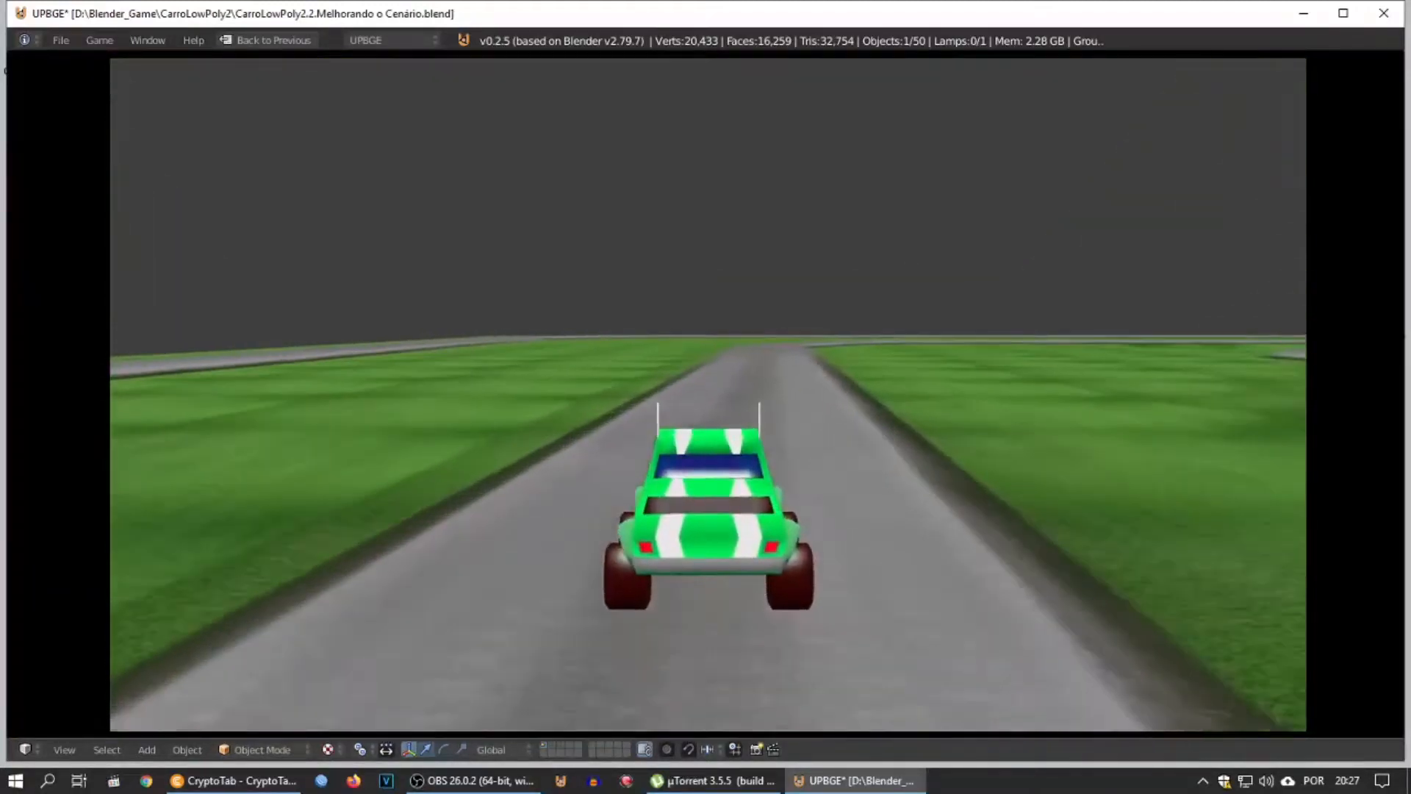
key("Left")
key("Right")
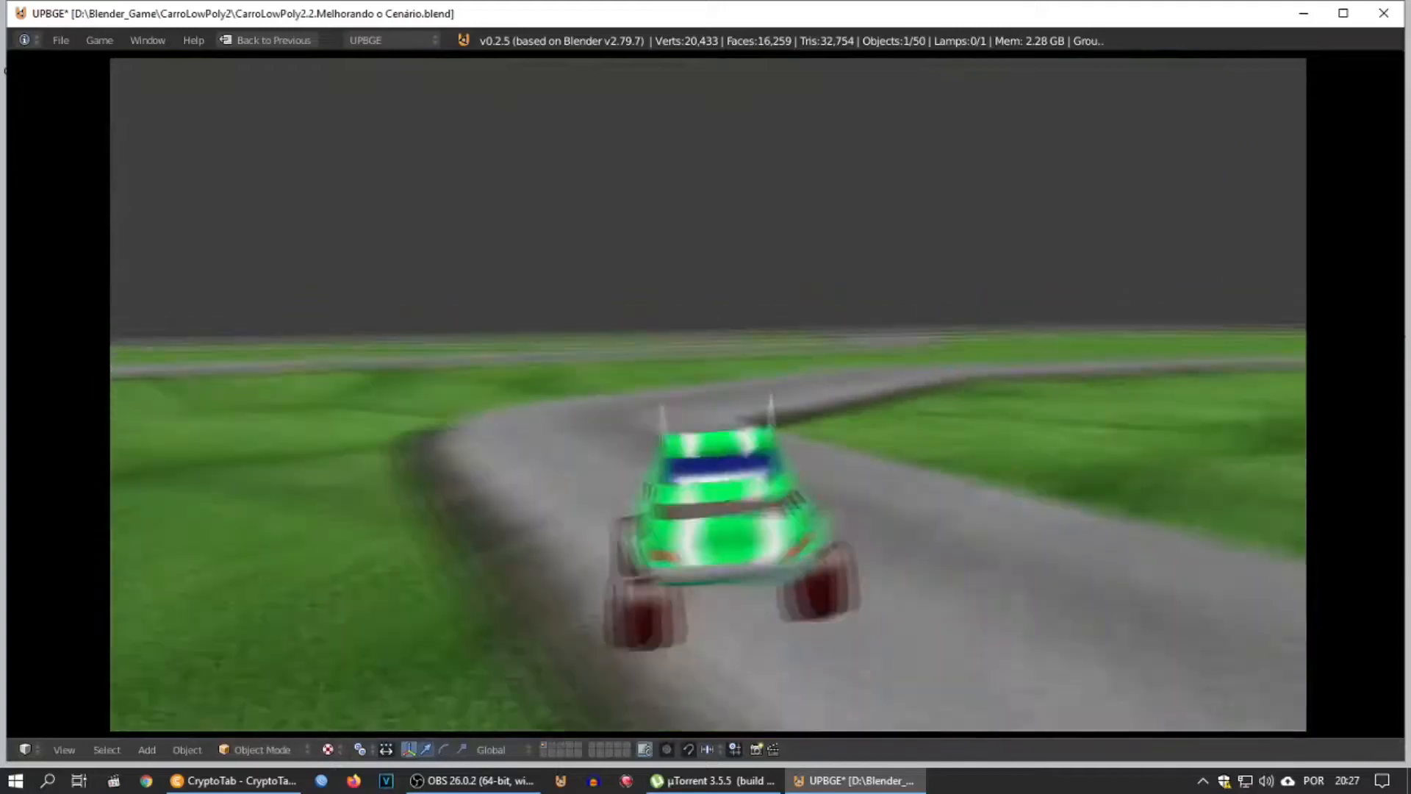
key("Left")
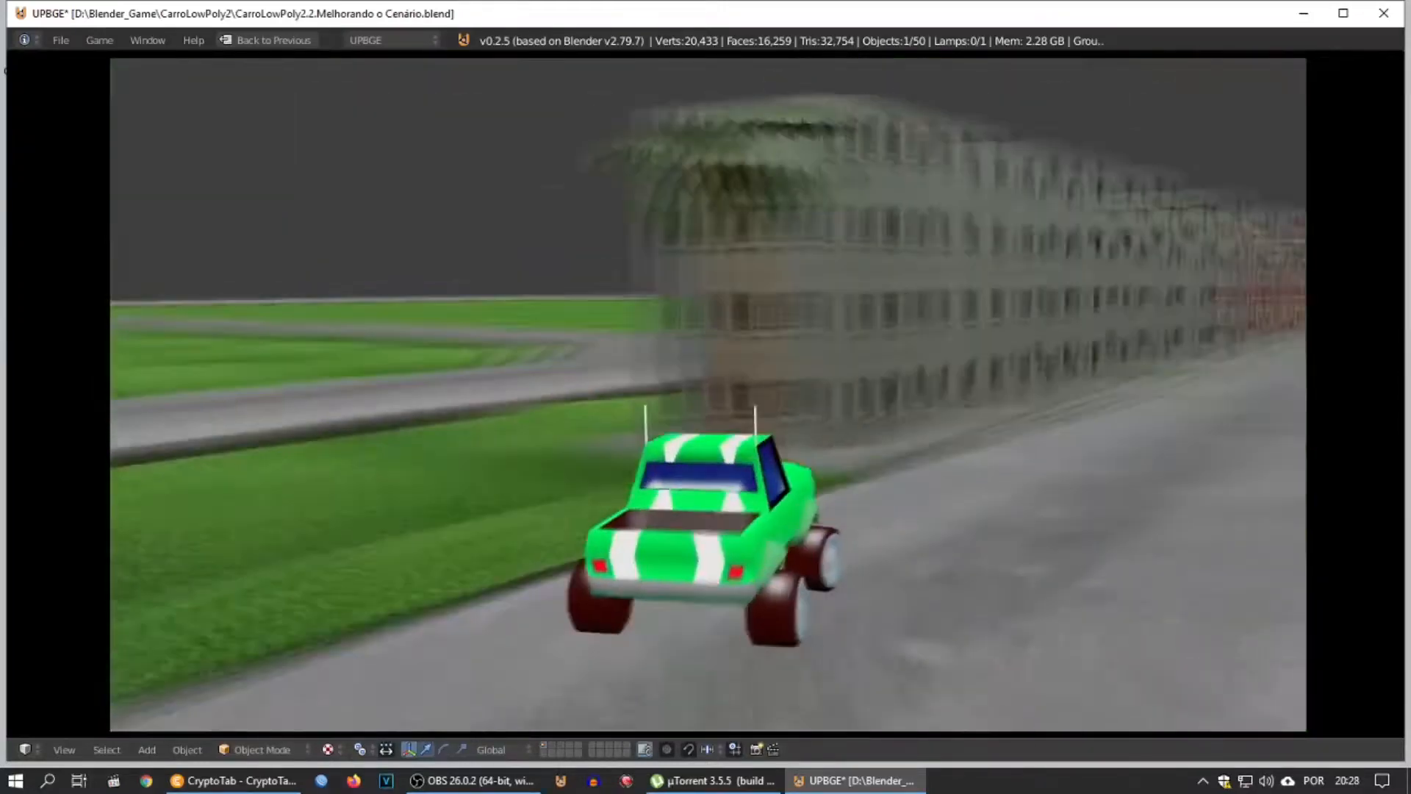
key("Right")
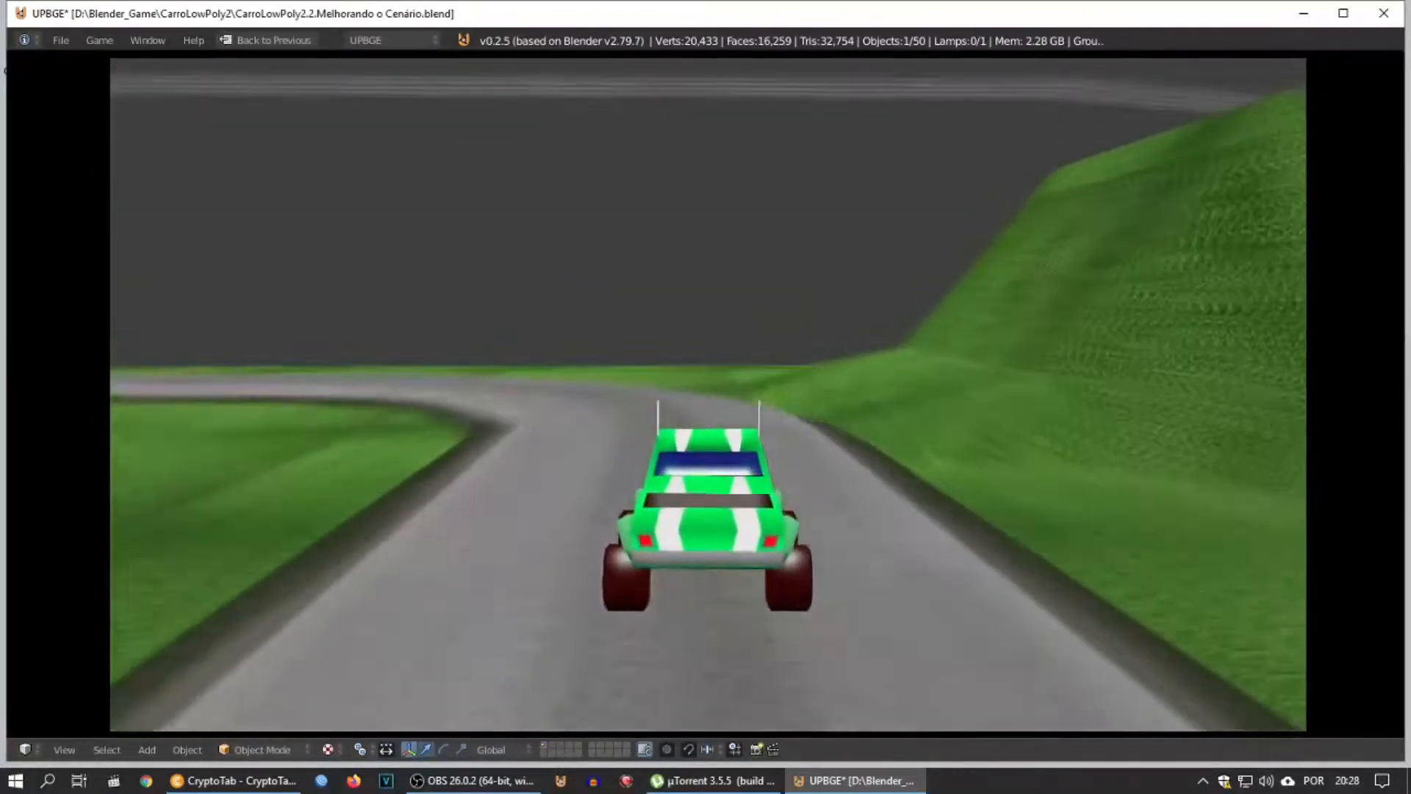
key("Left")
key("Left")
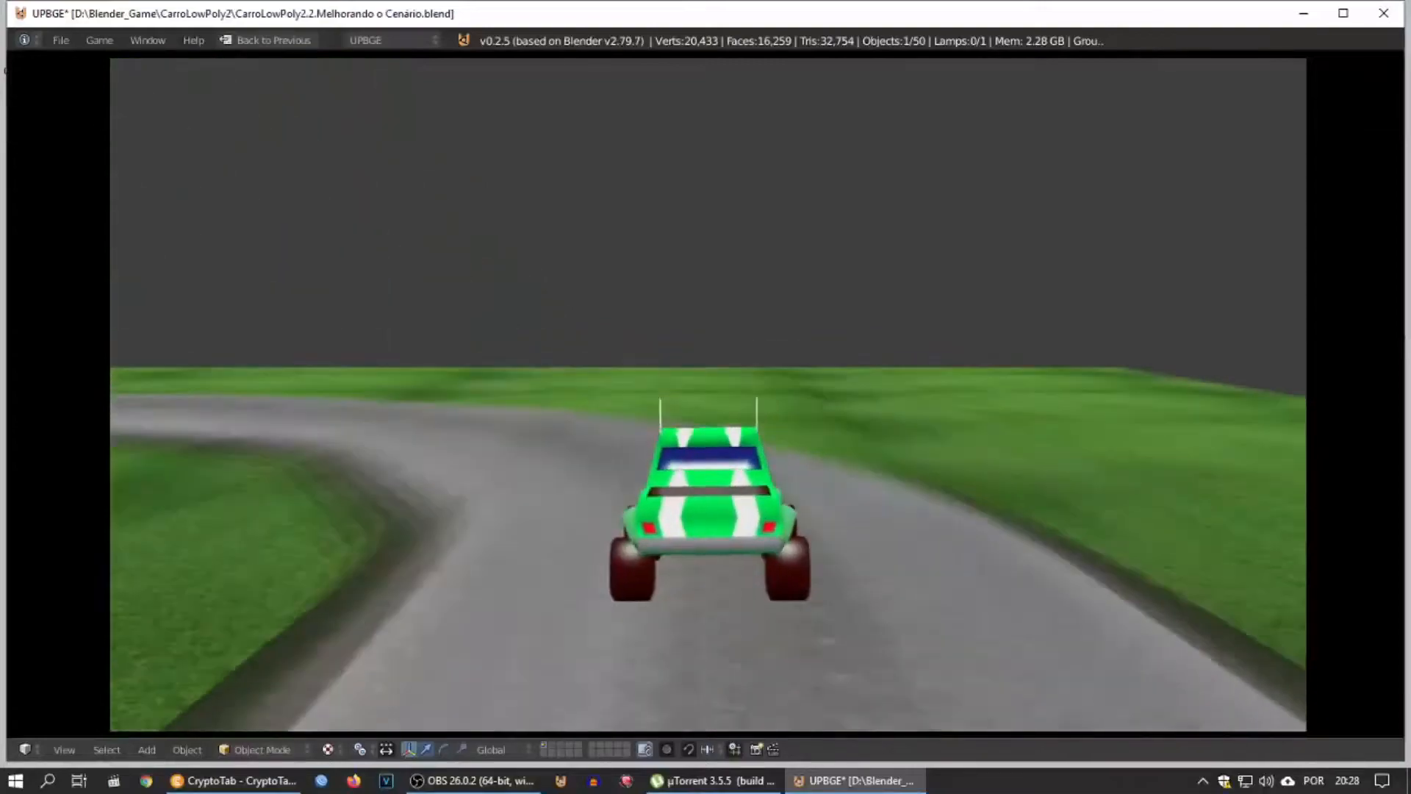
key("Left")
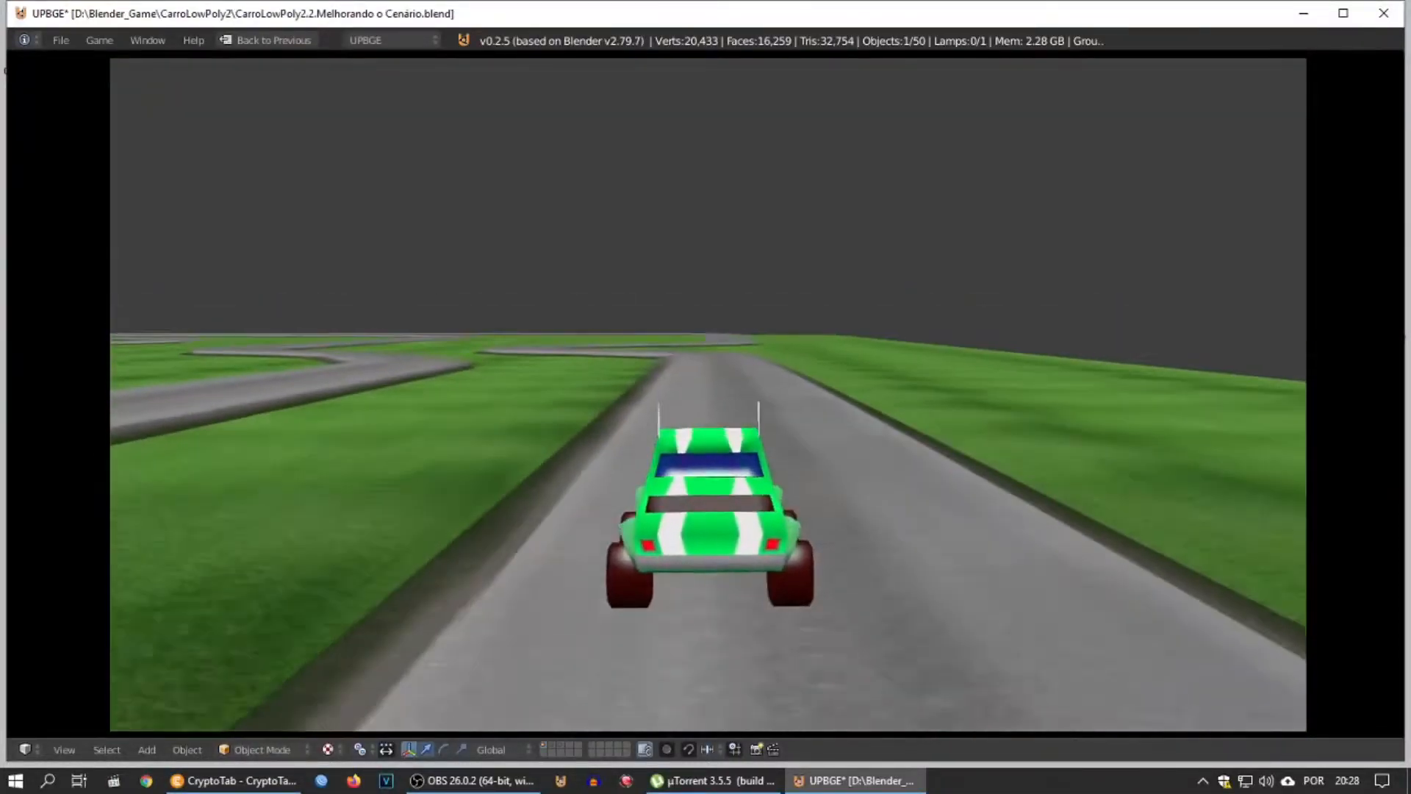
key("Left")
key("Right")
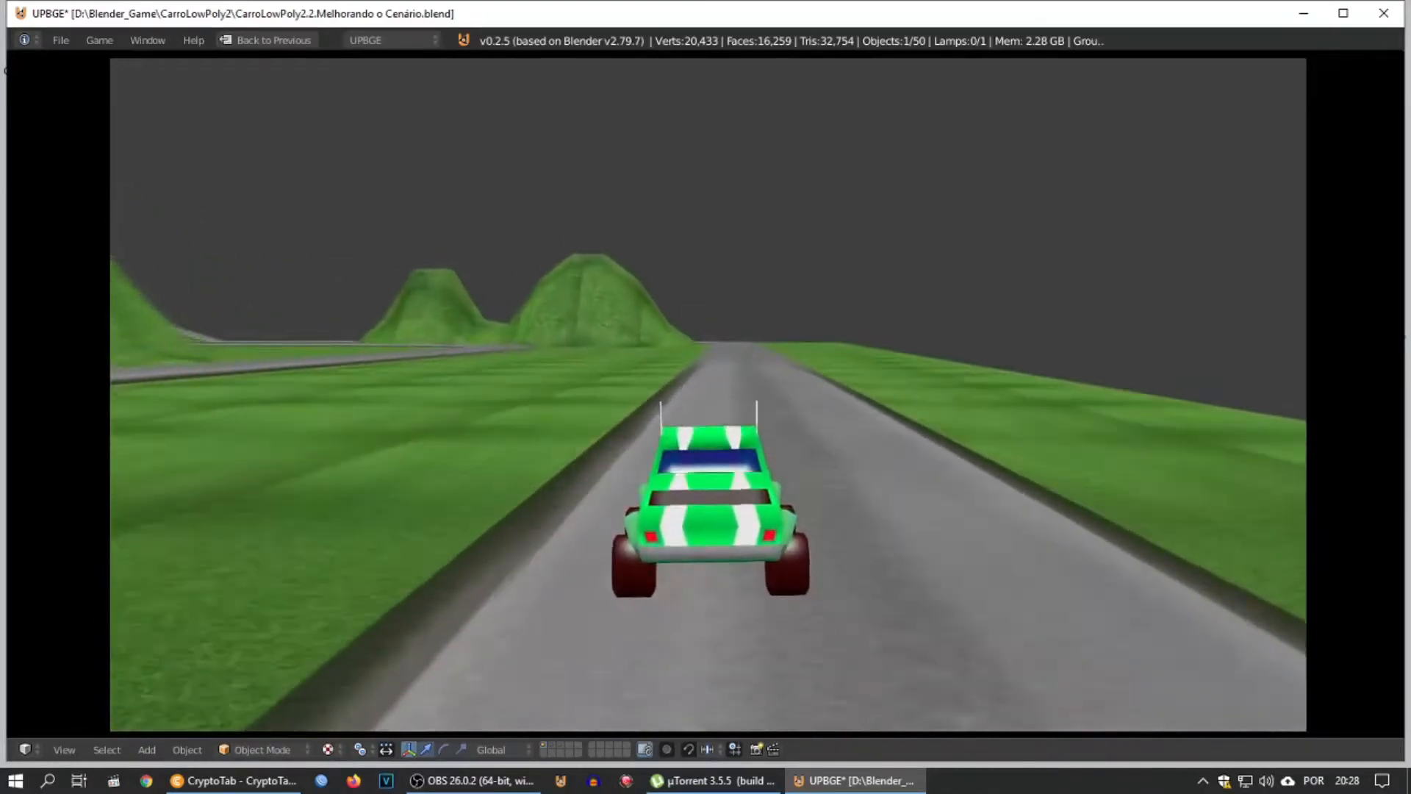
key("Right")
key("Left")
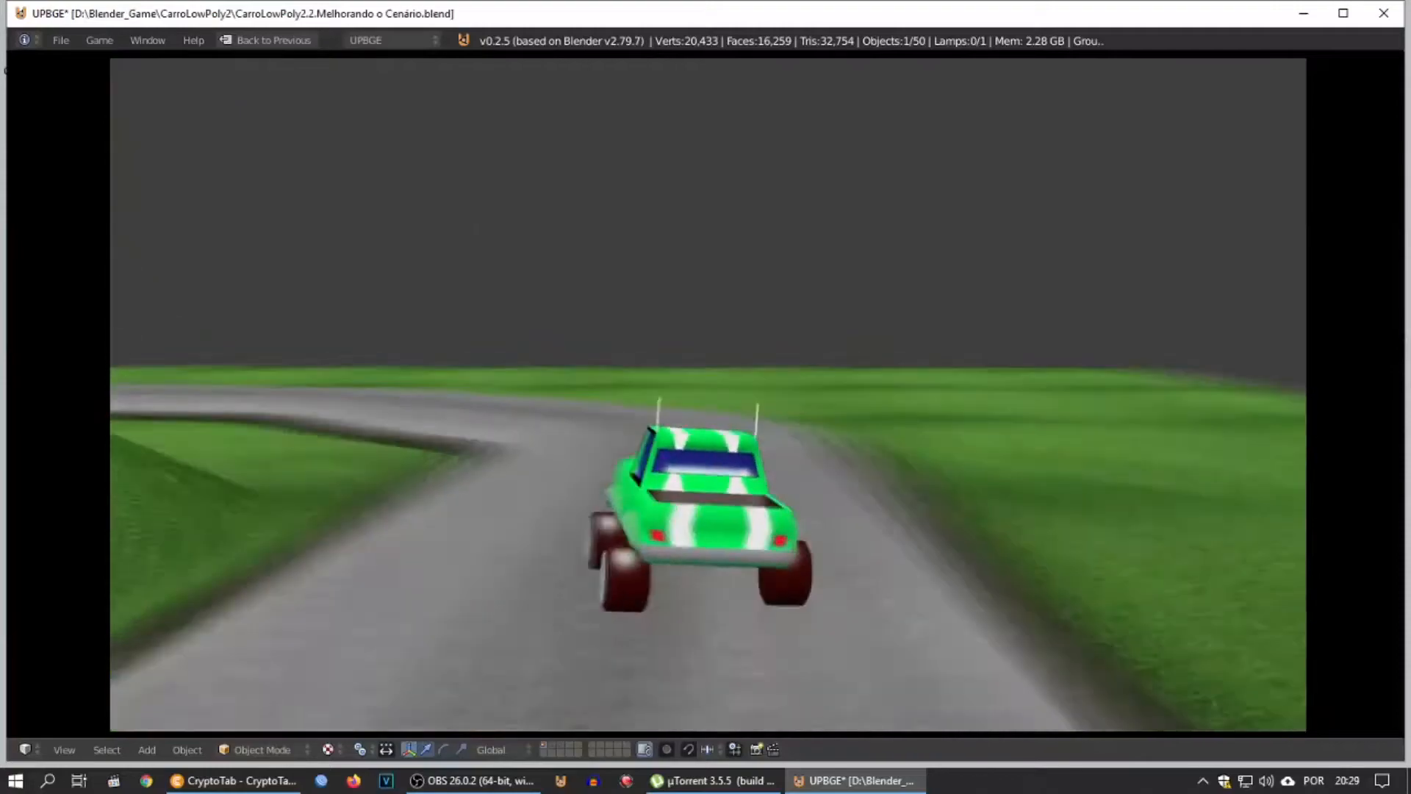
key("Left")
key("Right")
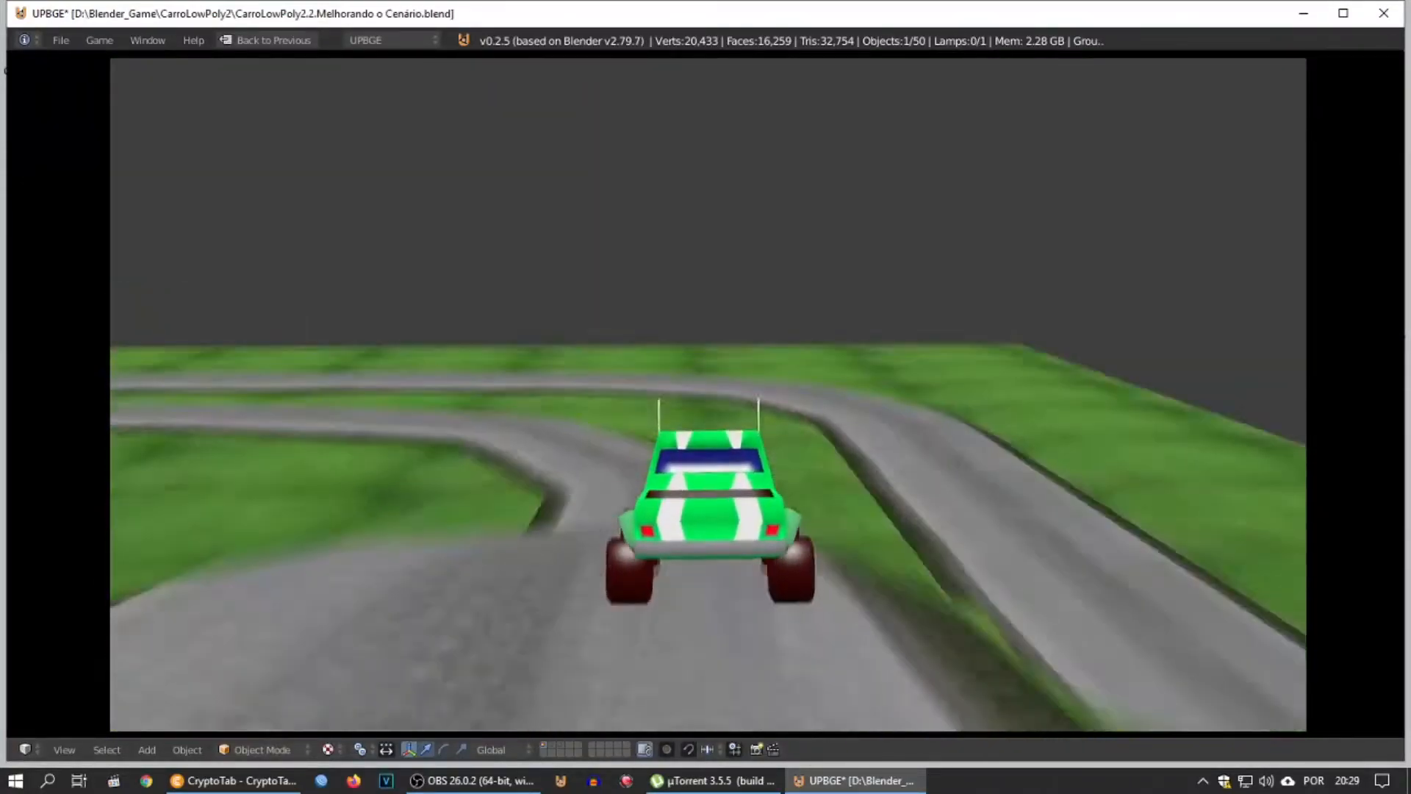
key("Left")
key("Left")
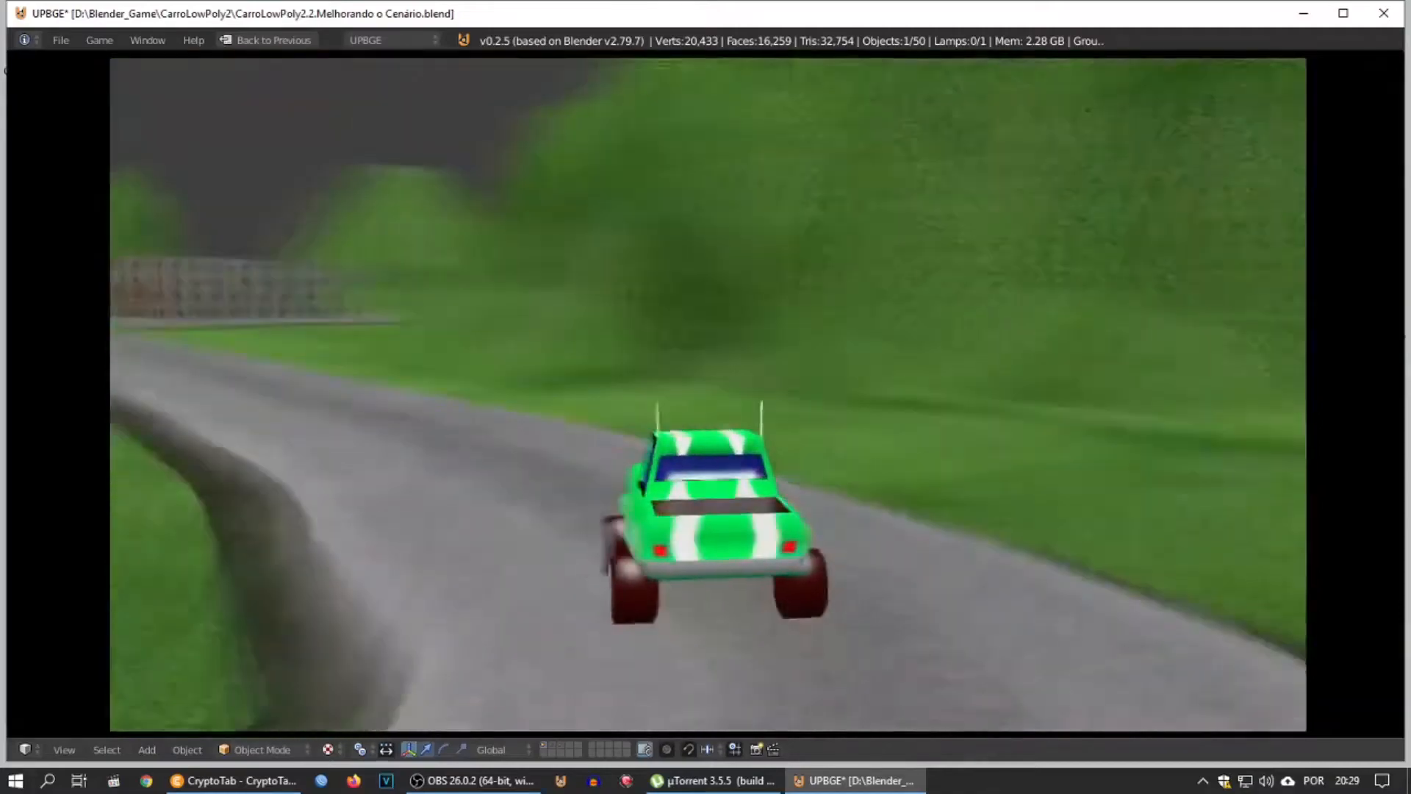
key("Right")
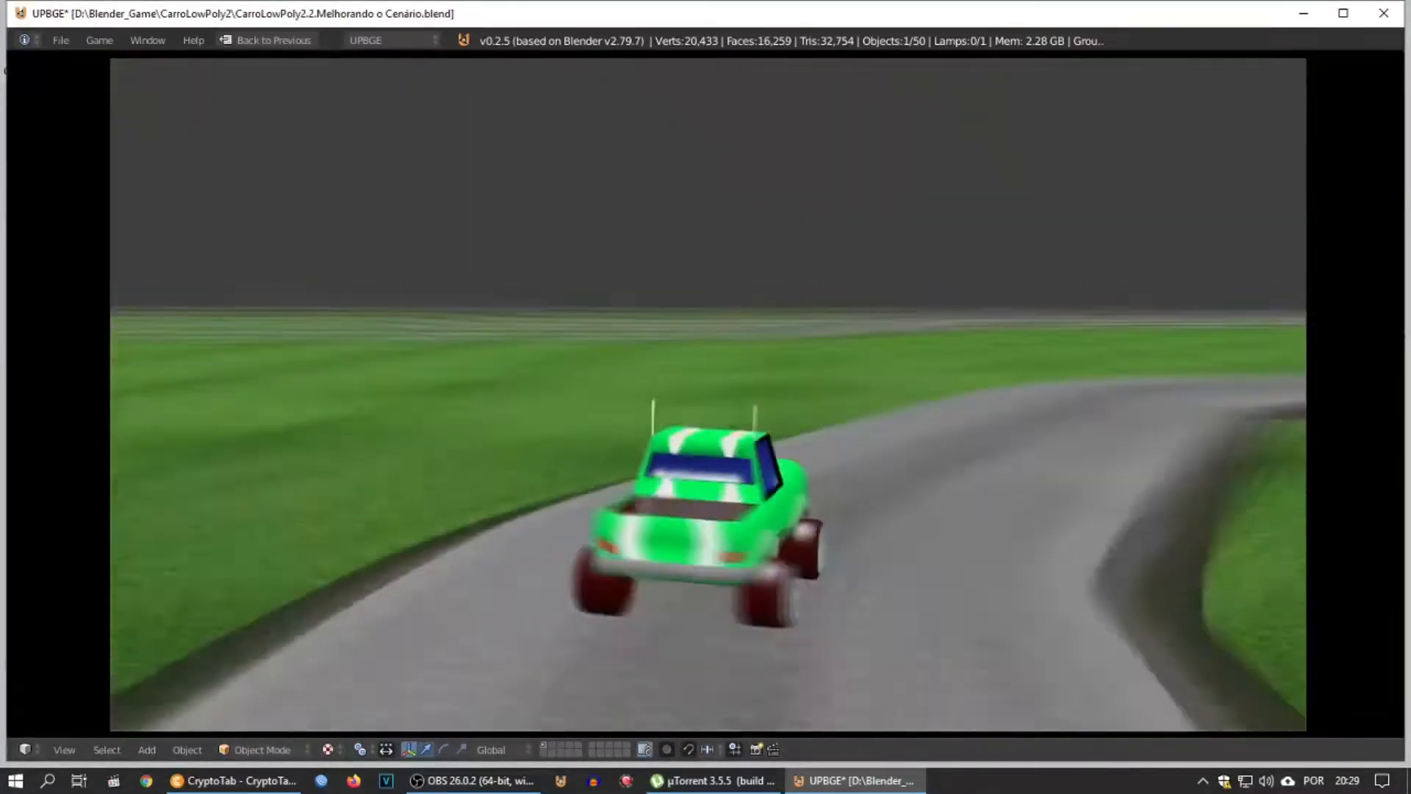
key("Right")
key("Left")
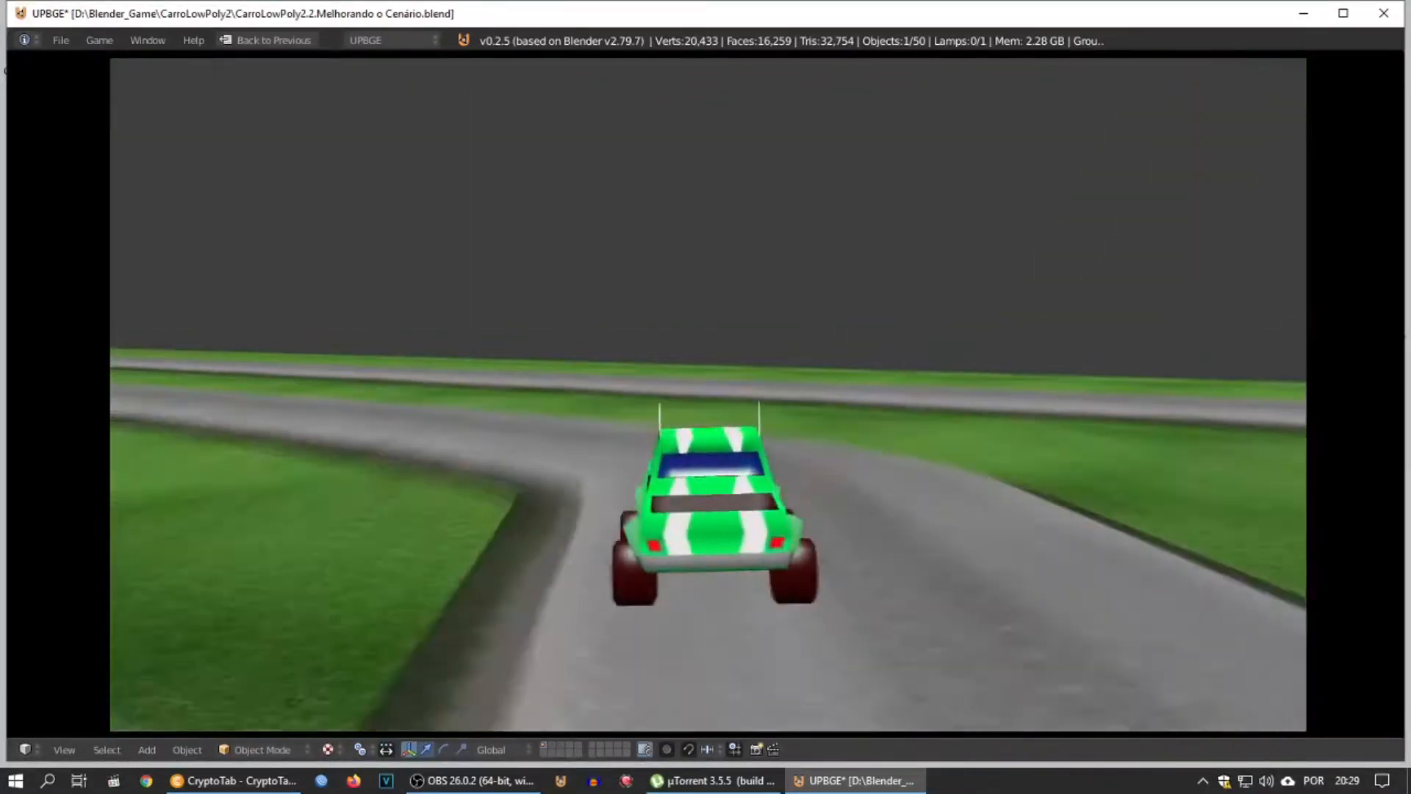
key("Left")
key("Right")
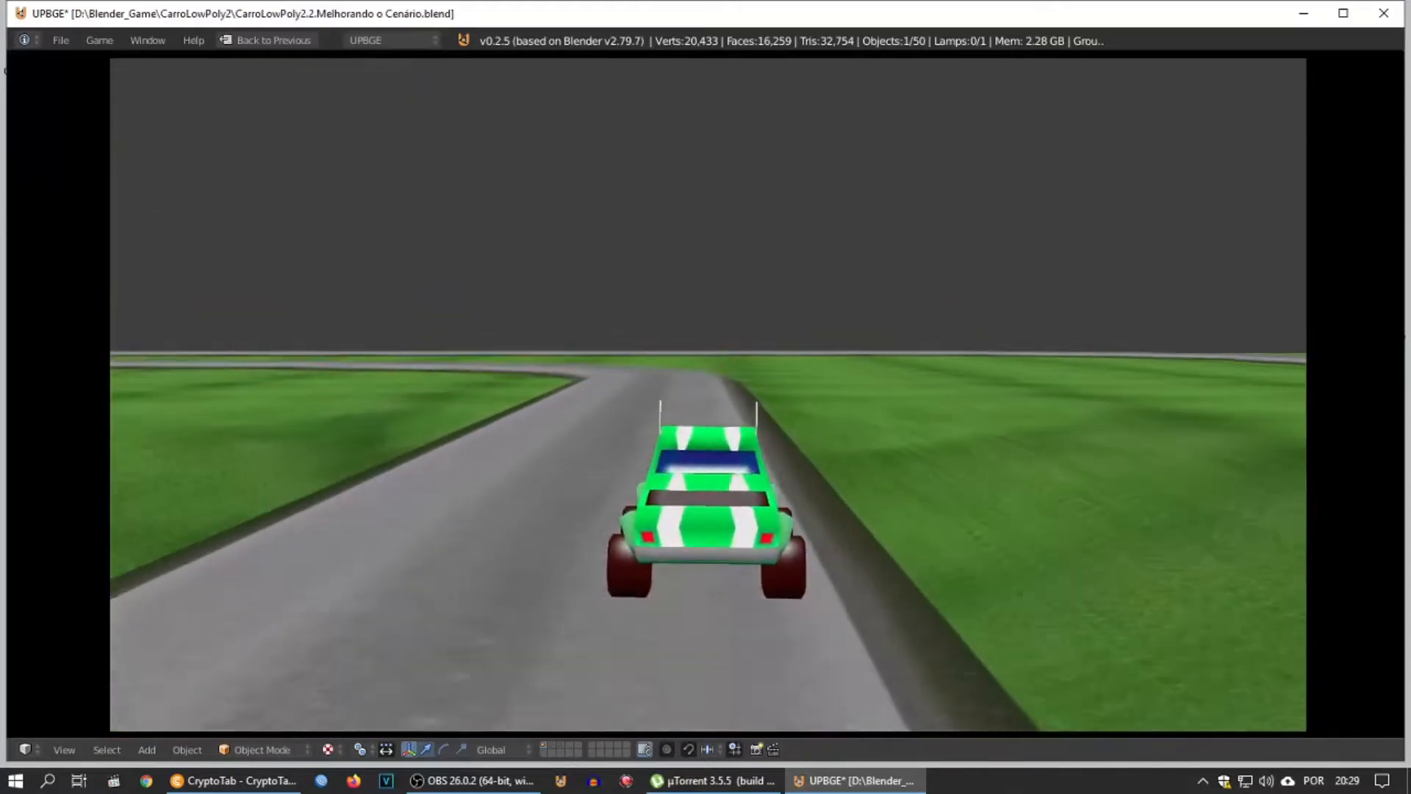
key("Left")
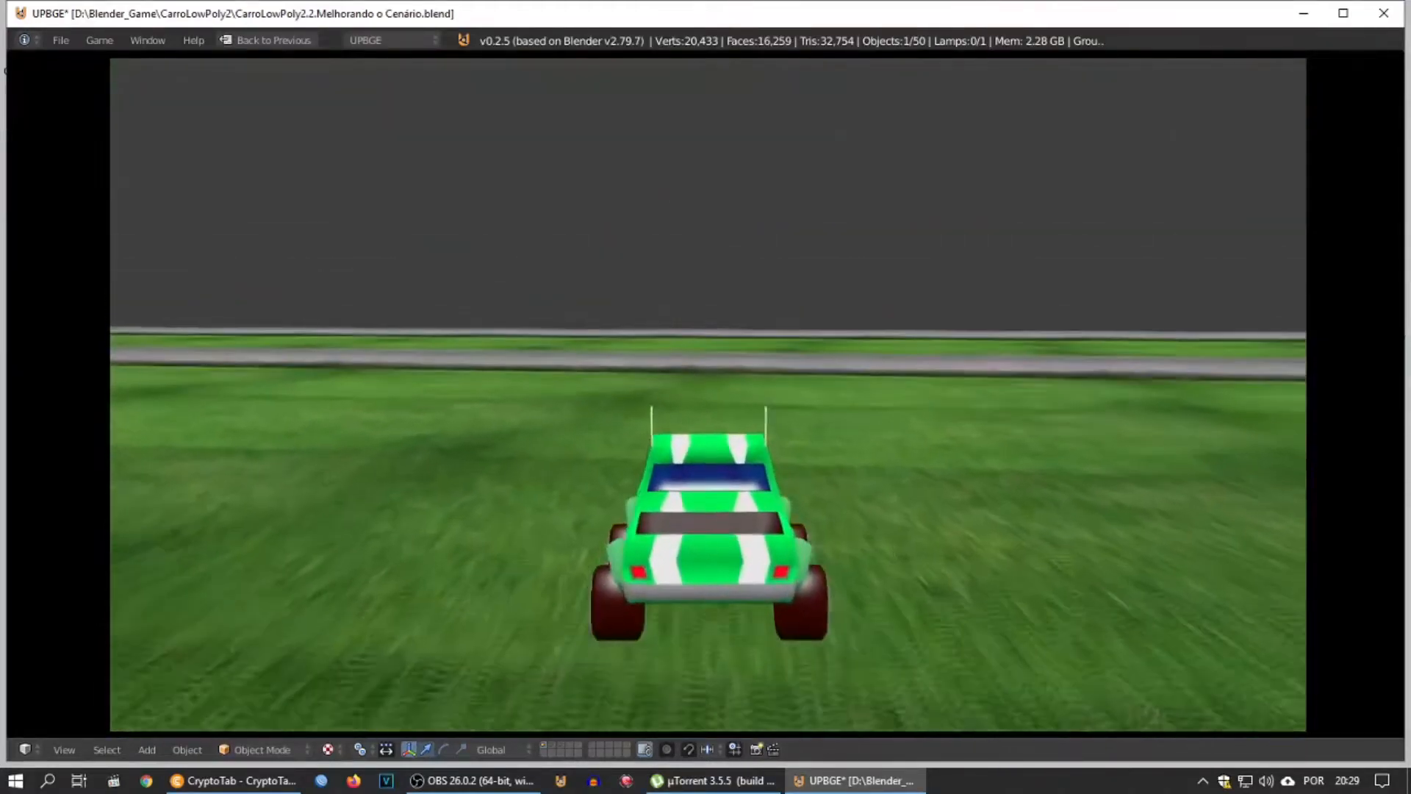
key("Left")
key("Left")
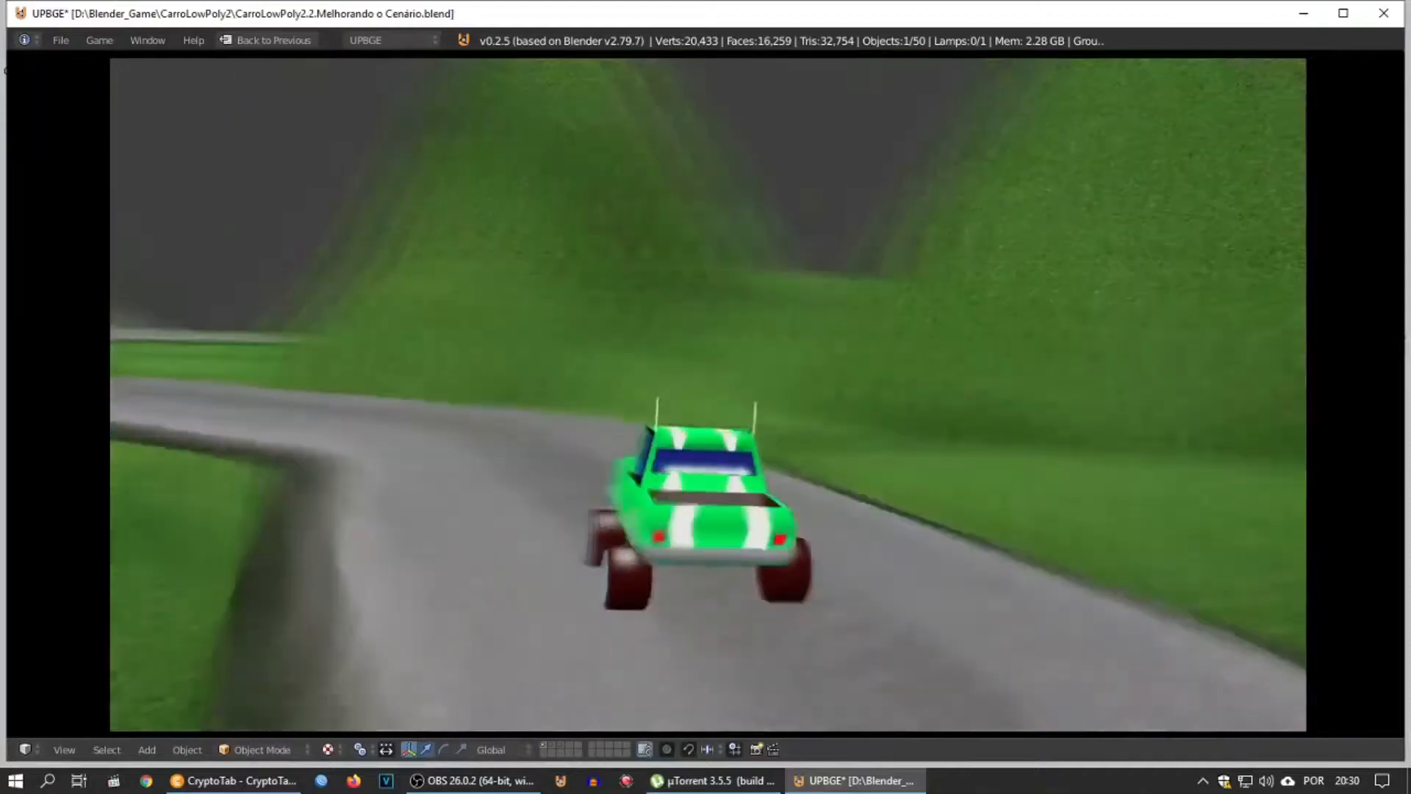
key("Left")
key("Right")
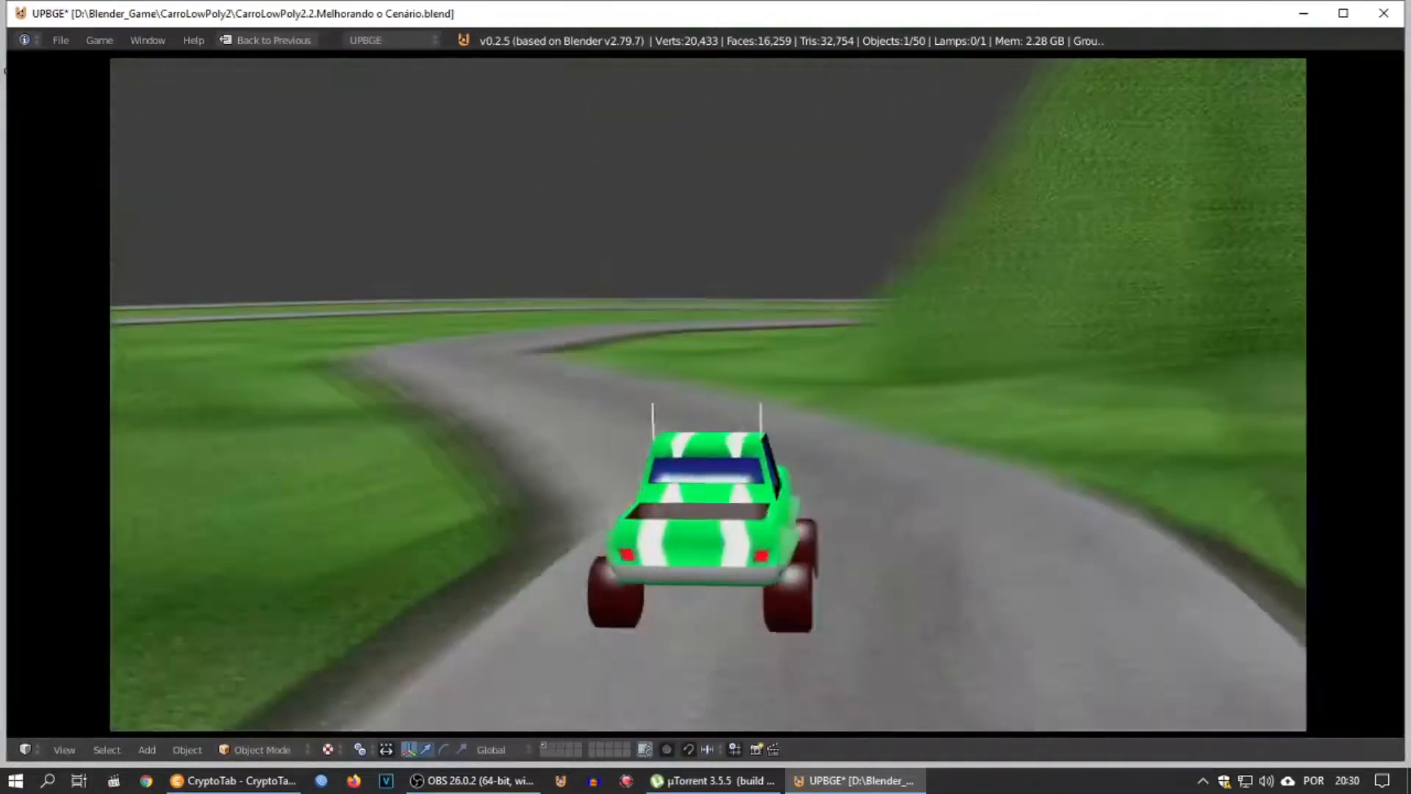
key("Escape")
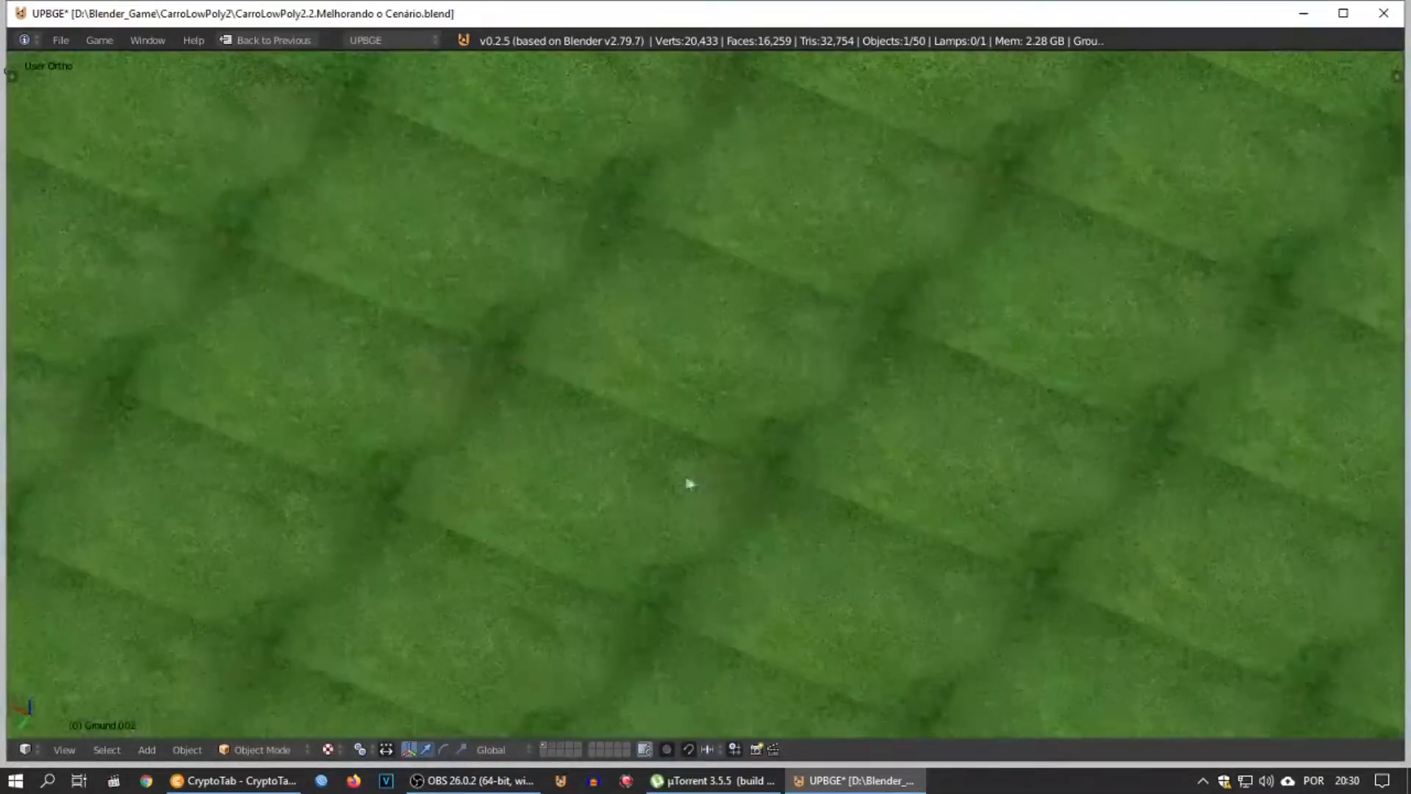
Step: Add a diamond mesh on the road beside the last plain grey building and raise it above the surface
scroll(689, 483, "down", 10)
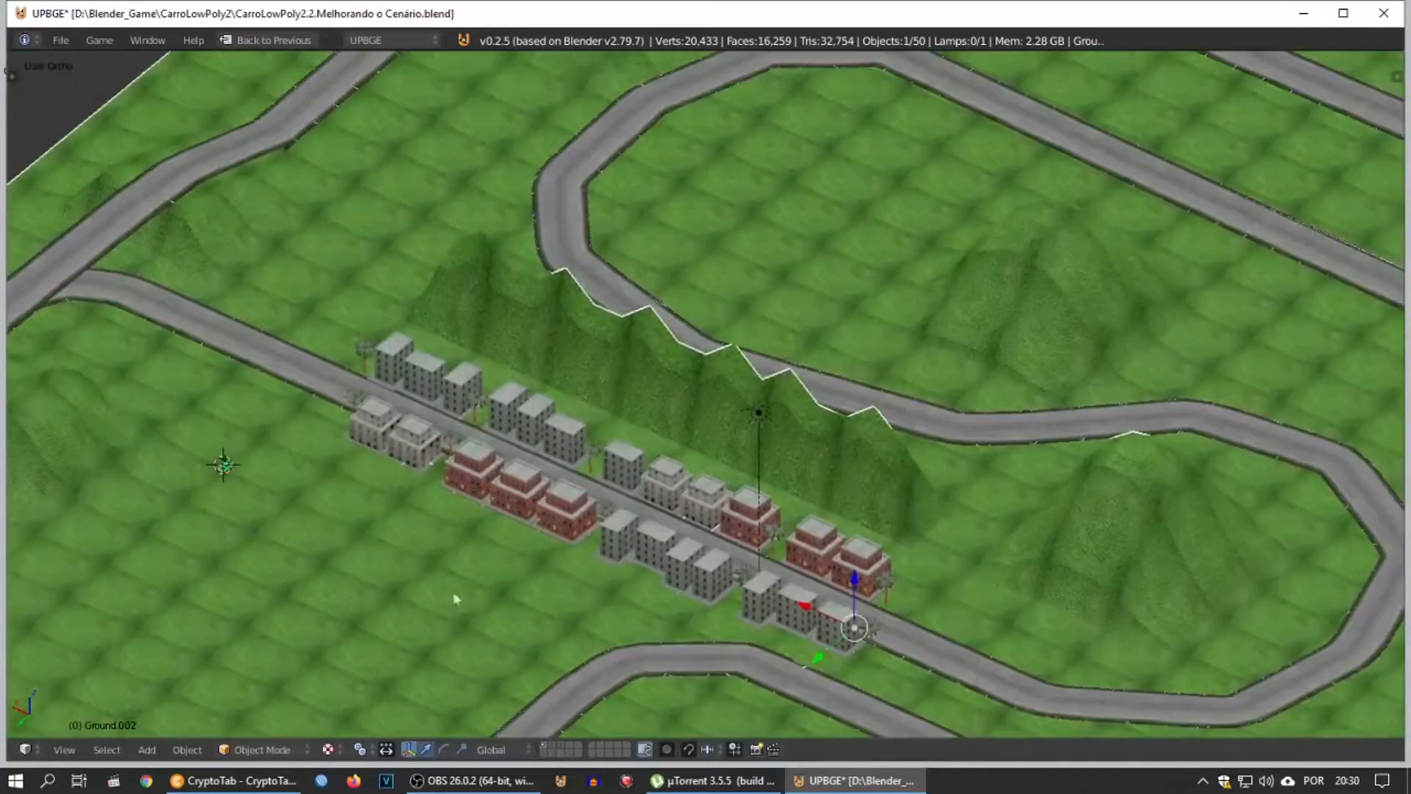
middle_click_drag(456, 599, 588, 441)
scroll(588, 441, "up", 5)
middle_click_drag(475, 447, 403, 431)
key("shift+a")
mouse_move(396, 422)
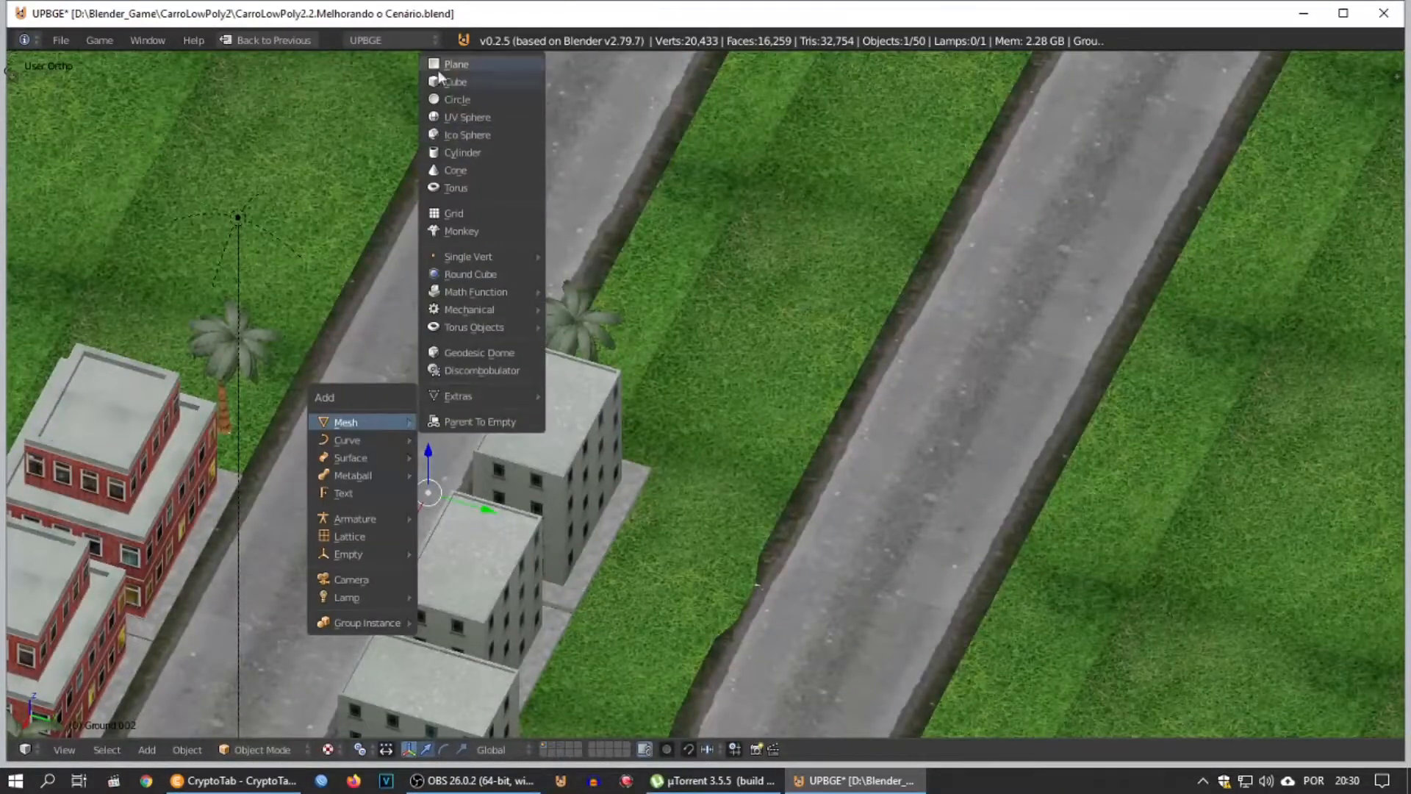
mouse_move(471, 396)
mouse_move(609, 396)
left_click(712, 414)
left_click_drag(396, 379, 396, 324)
Step: Stretch the diamond along Z, shrink it to a scale of about 0.195 × 0.195 × 0.528, and lower it toward the road
key("s")
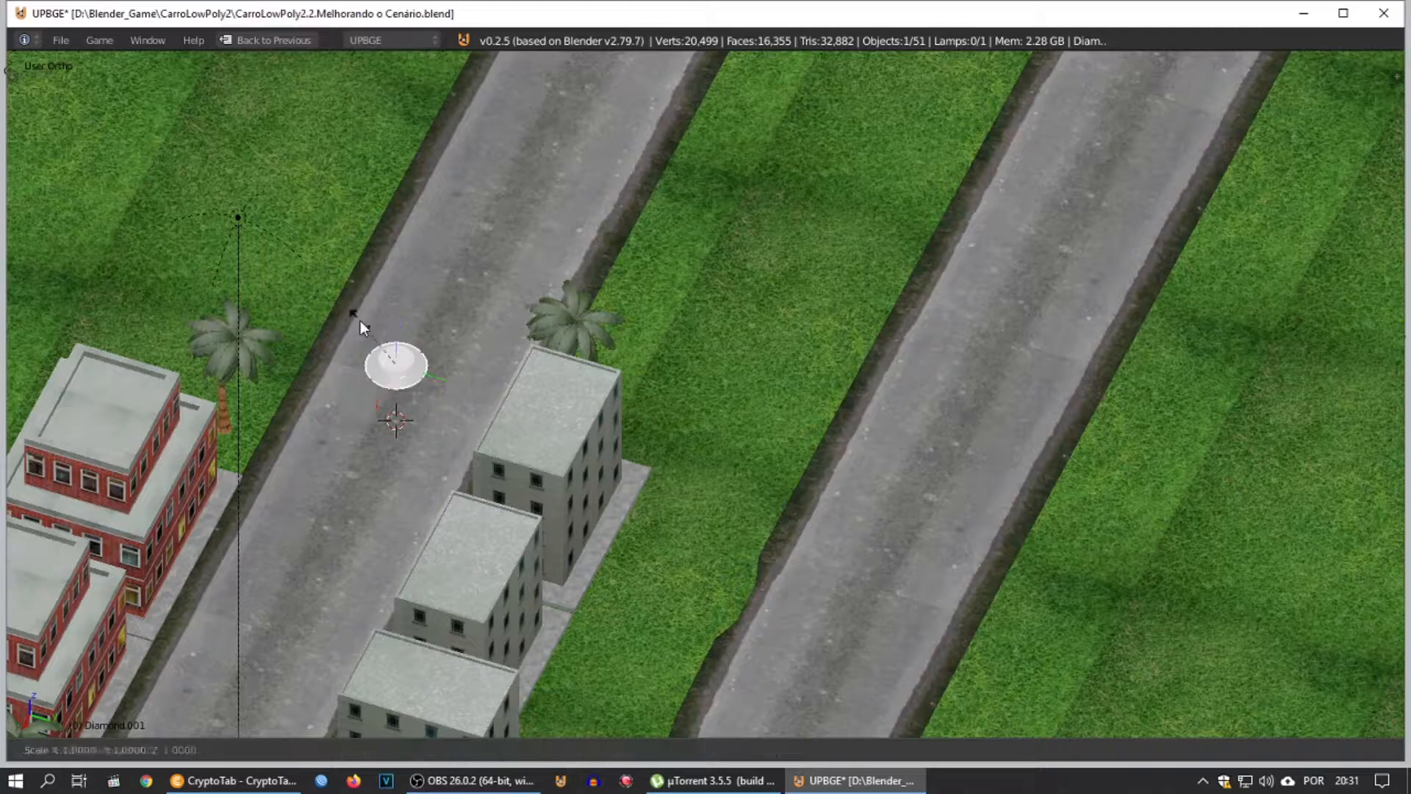
key("z")
left_click(359, 213)
key("a")
key("a")
right_click(380, 378)
key("s")
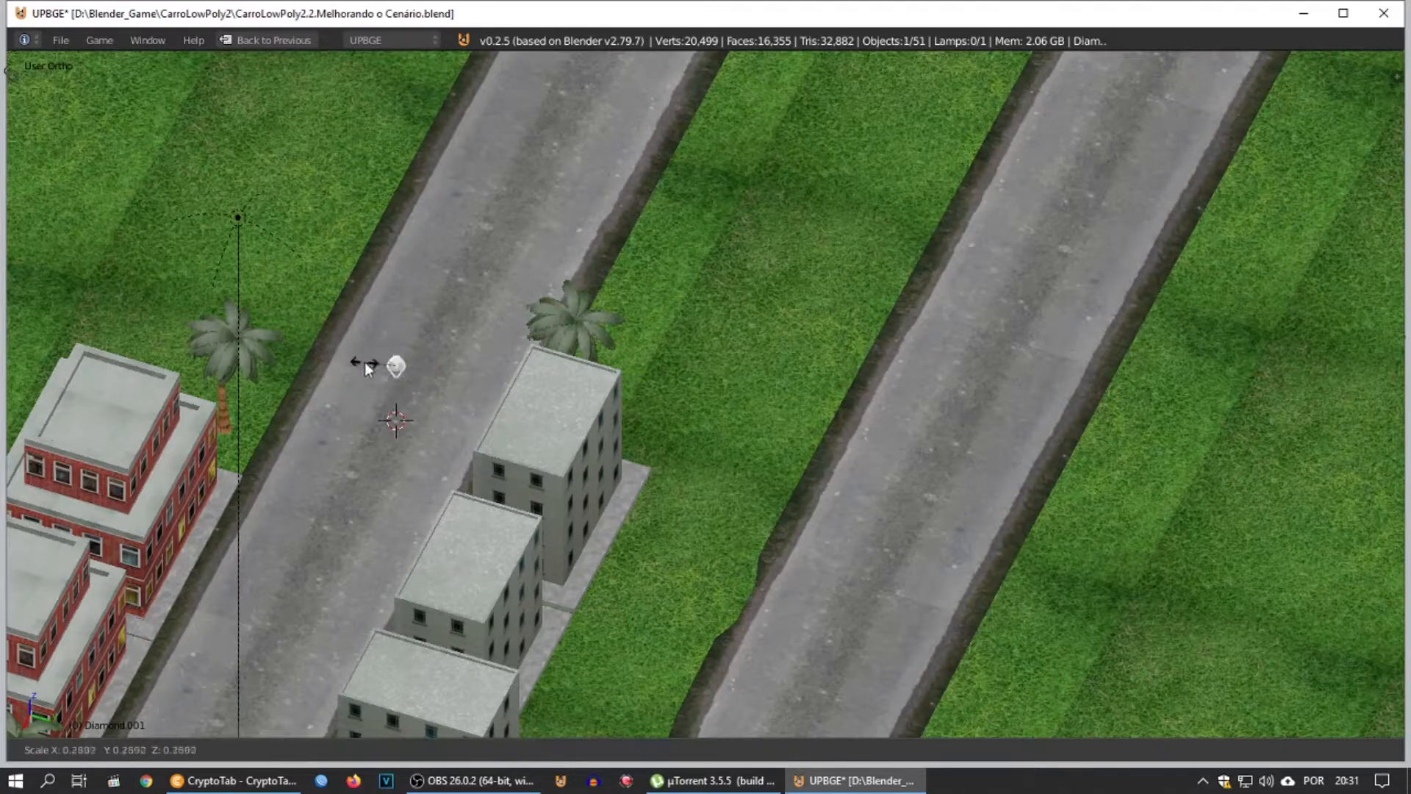
left_click(366, 363)
scroll(239, 366, "up", 4)
middle_click_drag(238, 366, 544, 378, "shift")
left_click_drag(369, 305, 360, 388)
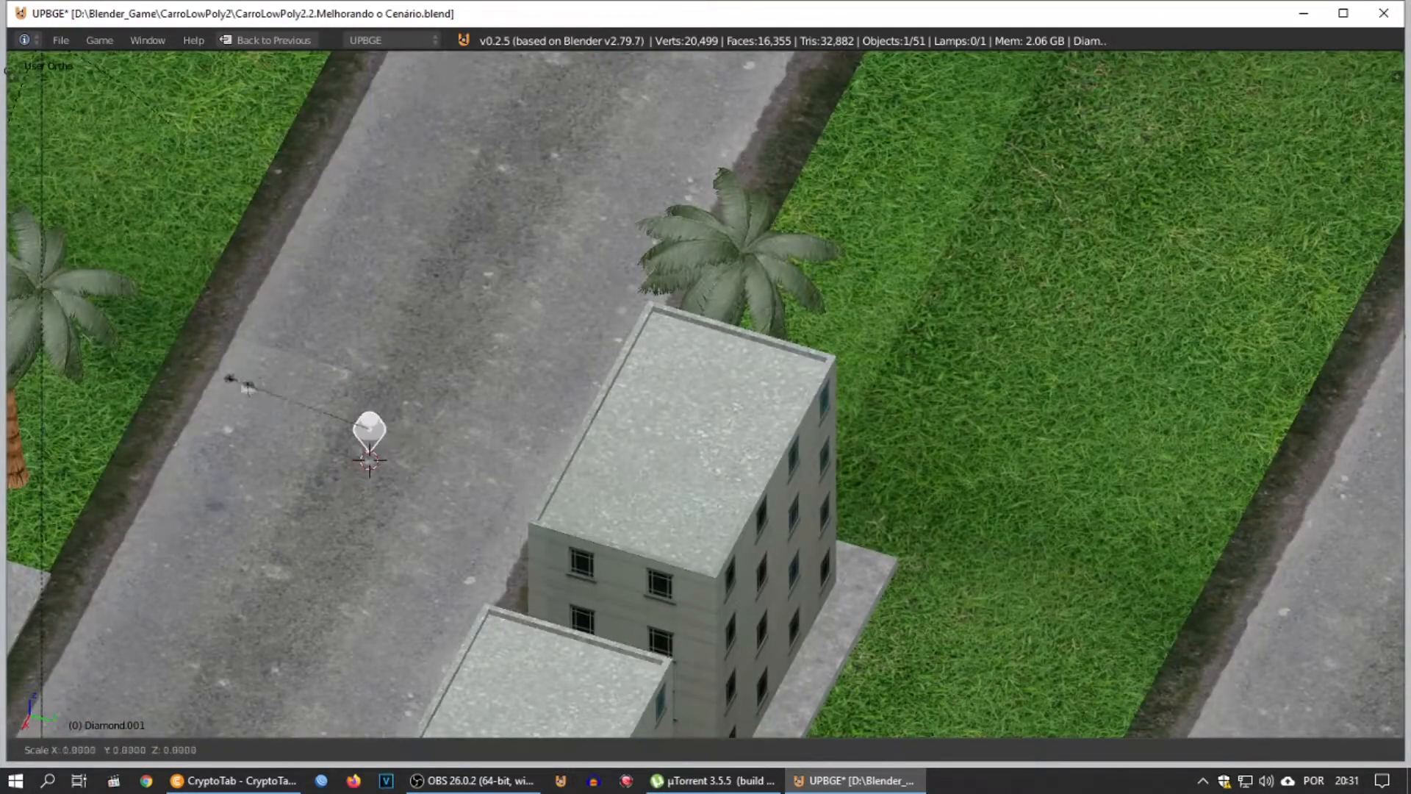
Step: Give the diamond a new red material with diffuse intensity 1.000 and specular intensity 1.000
key("ctrl+Up")
left_click(1097, 266)
left_click(1043, 382)
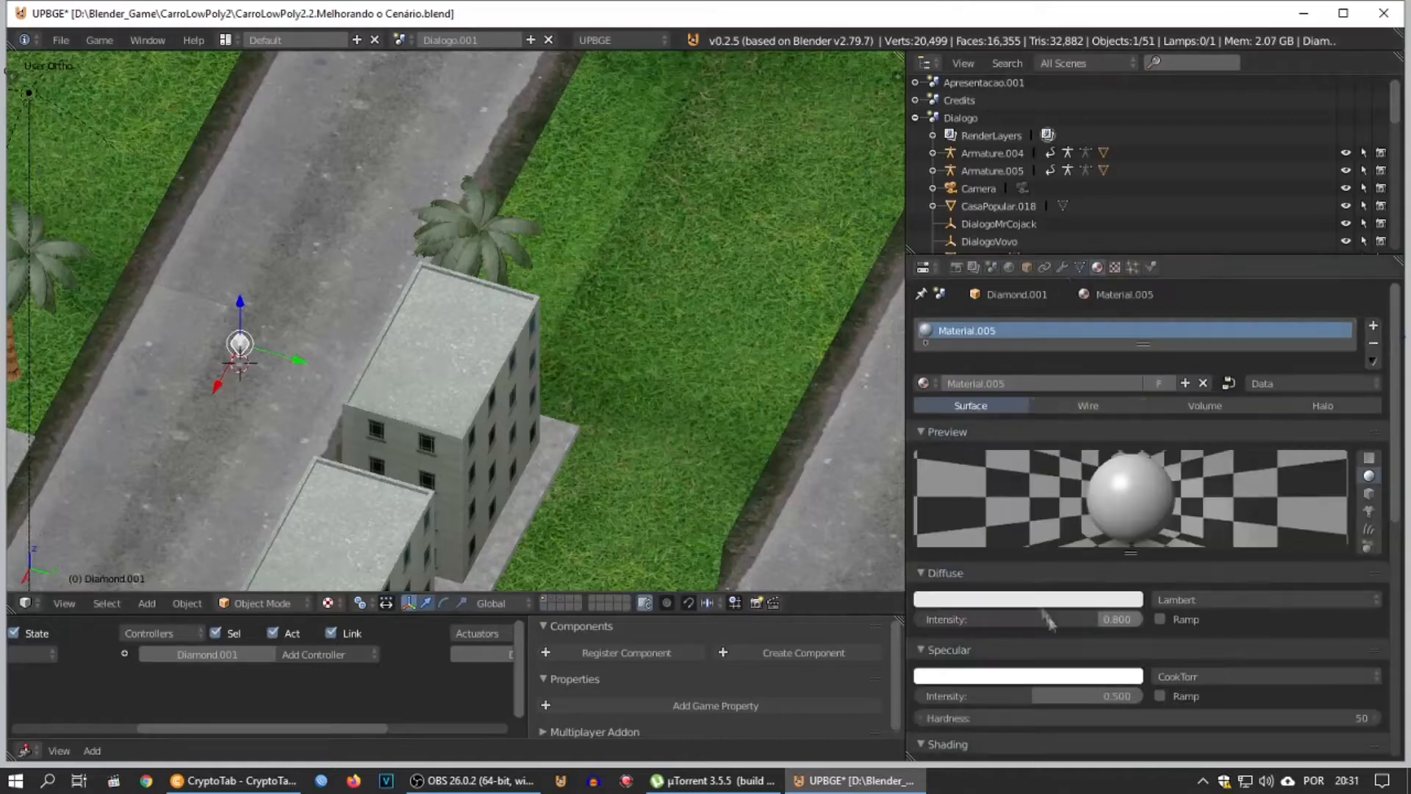
left_click(1047, 599)
left_click(933, 463)
mouse_move(933, 462)
left_mouse_down()
mouse_move(1007, 413)
mouse_move(935, 389)
mouse_move(996, 491)
mouse_move(938, 469)
mouse_move(988, 492)
left_mouse_up()
left_click_drag(1095, 619, 1144, 619)
left_click(1110, 599)
left_click_drag(1065, 373, 1065, 361)
left_click_drag(1044, 696, 1147, 696)
Step: Frame the red diamond closely and enlarge the logic editor in height and width
scroll(404, 313, "up", 4)
scroll(341, 307, "up", 4)
middle_click_drag(81, 360, 331, 344, "shift")
key("n")
left_click_drag(382, 615, 382, 514)
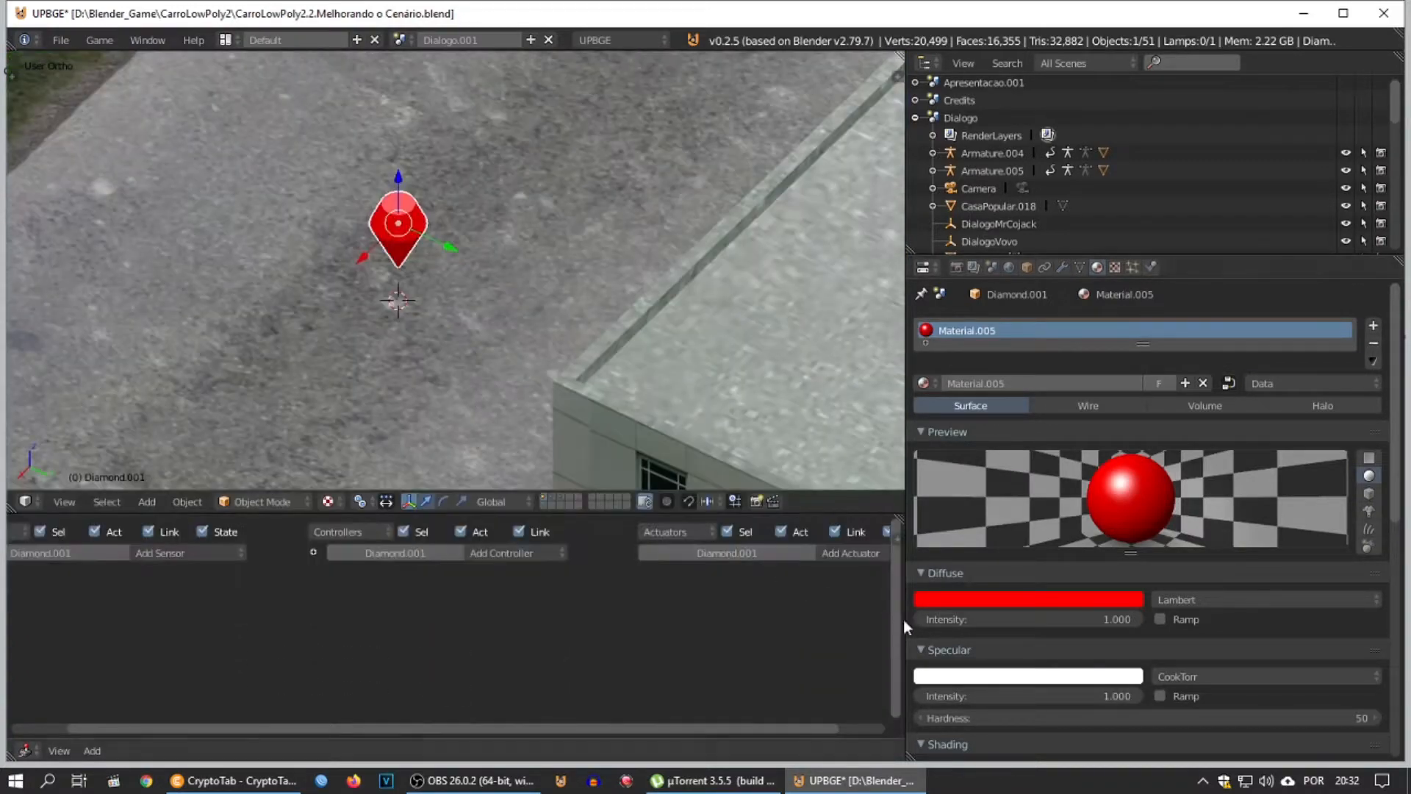
left_click_drag(906, 620, 999, 599)
Step: Rename the diamond object as CherckPoint
left_click(1098, 295)
left_click(1090, 325)
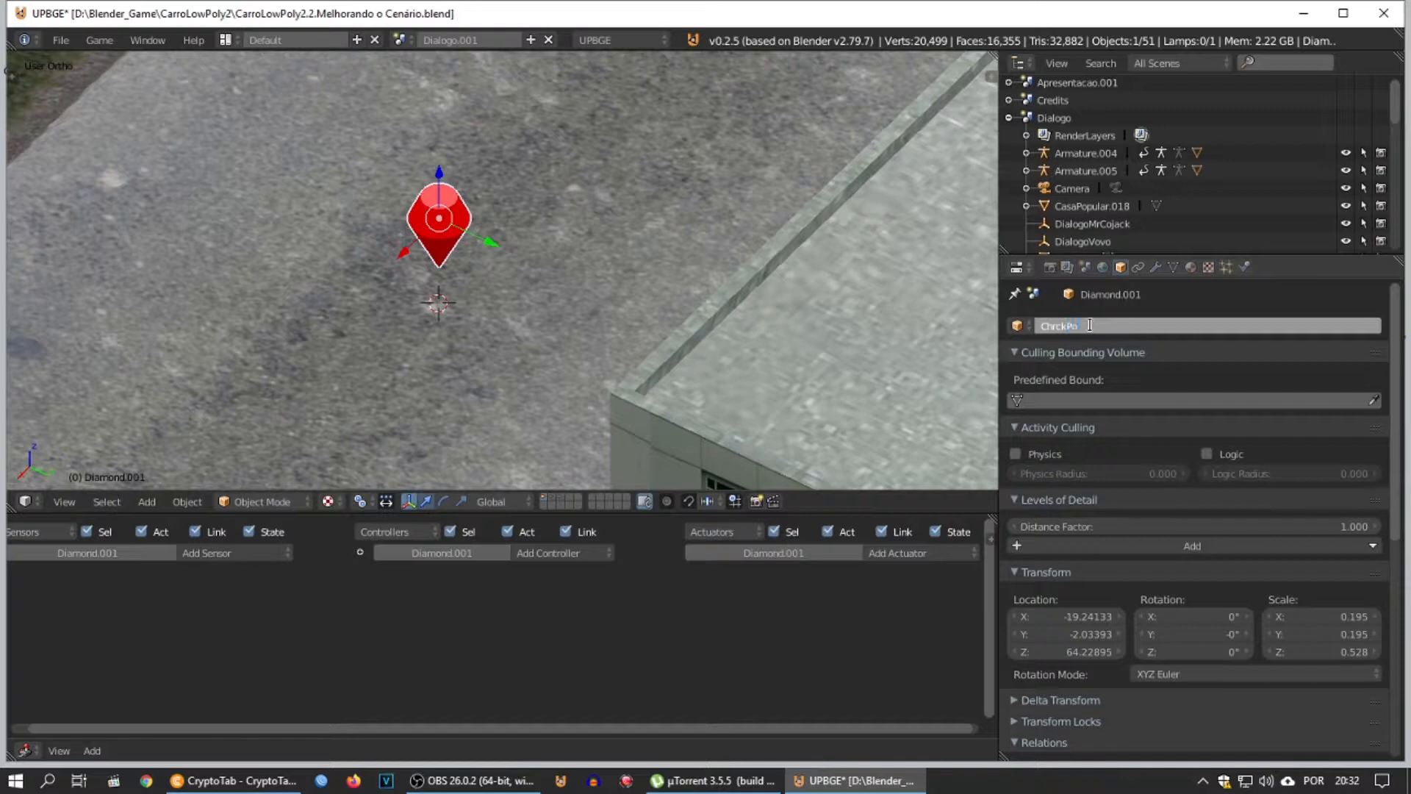
key("Return")
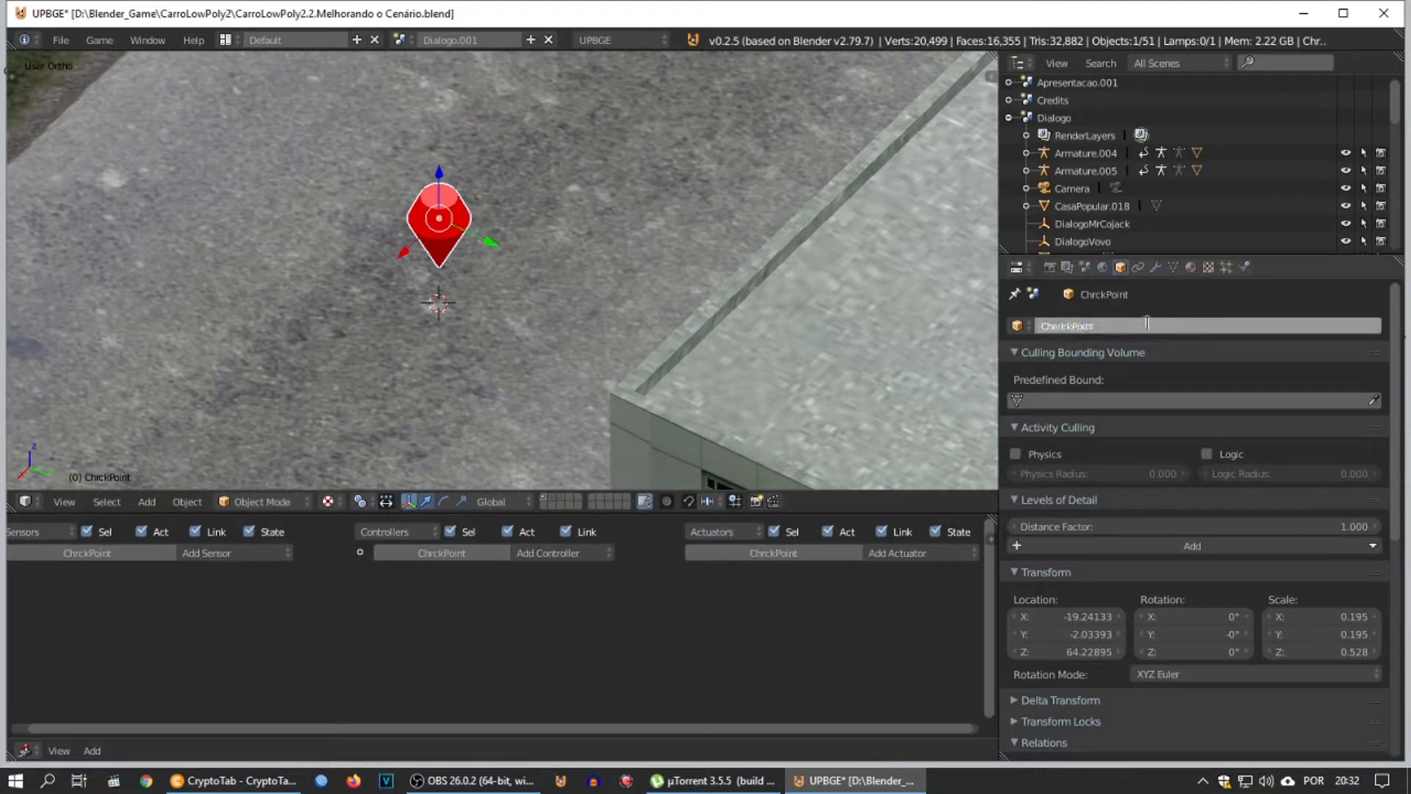
key("Return")
Step: Link an Always sensor on the diamond to a Simple Motion actuator rotating it 1.2° about Z
left_click(236, 553)
left_click(220, 512)
left_click(920, 553)
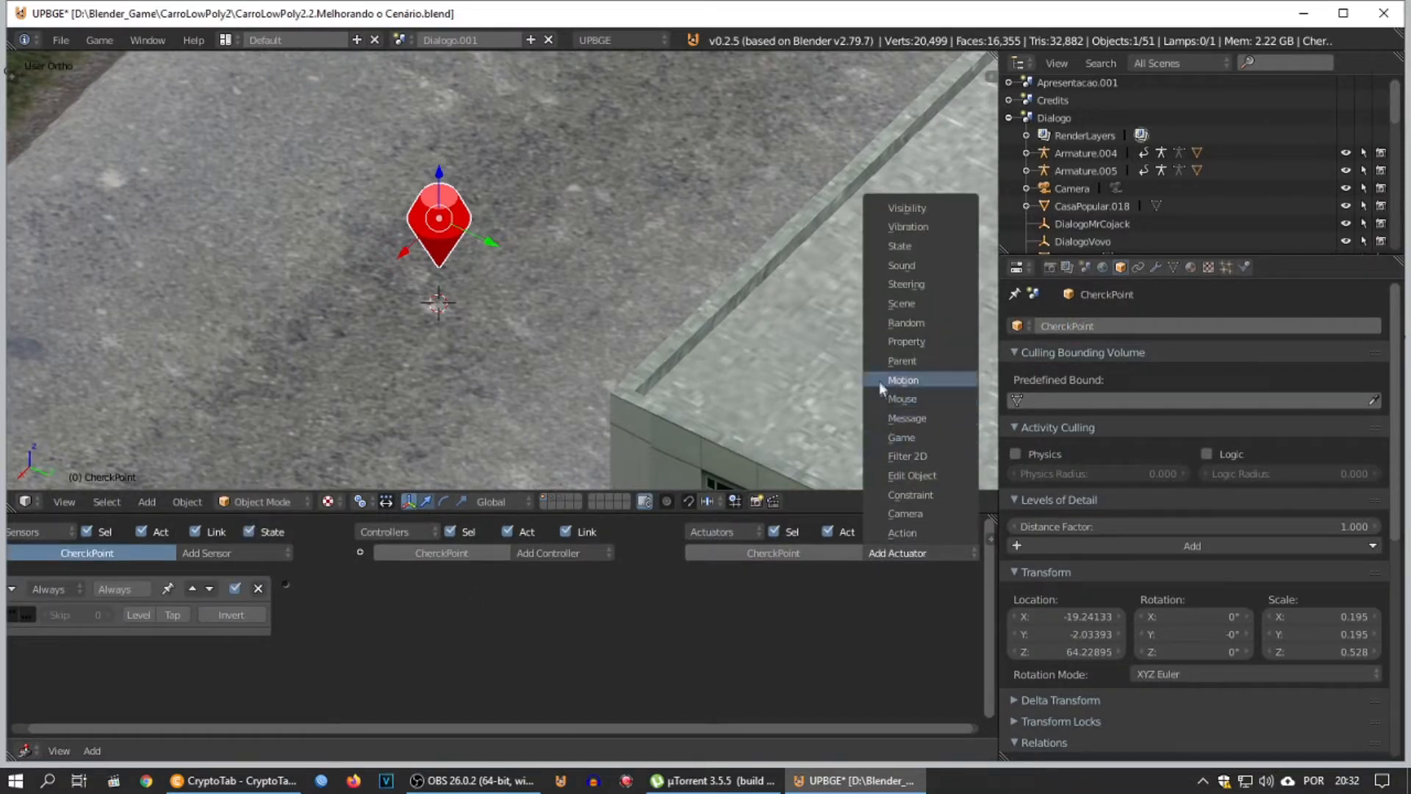
left_click(903, 384)
left_click_drag(286, 585, 692, 585)
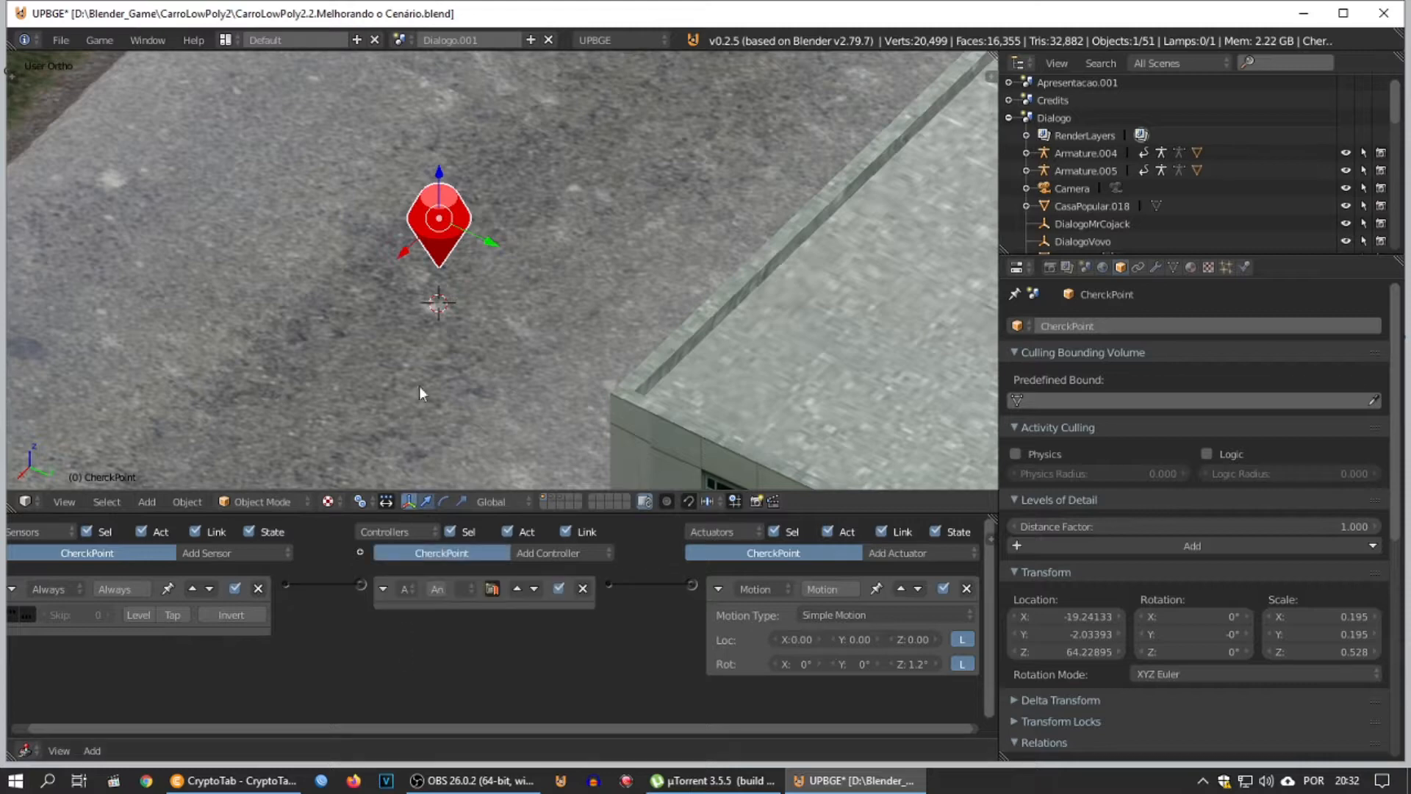
Step: Edit the diamond's mesh and select every other vertical strip of faces all the way around it
key("KP_Decimal")
left_click(242, 505)
left_click(239, 464)
right_click(404, 185)
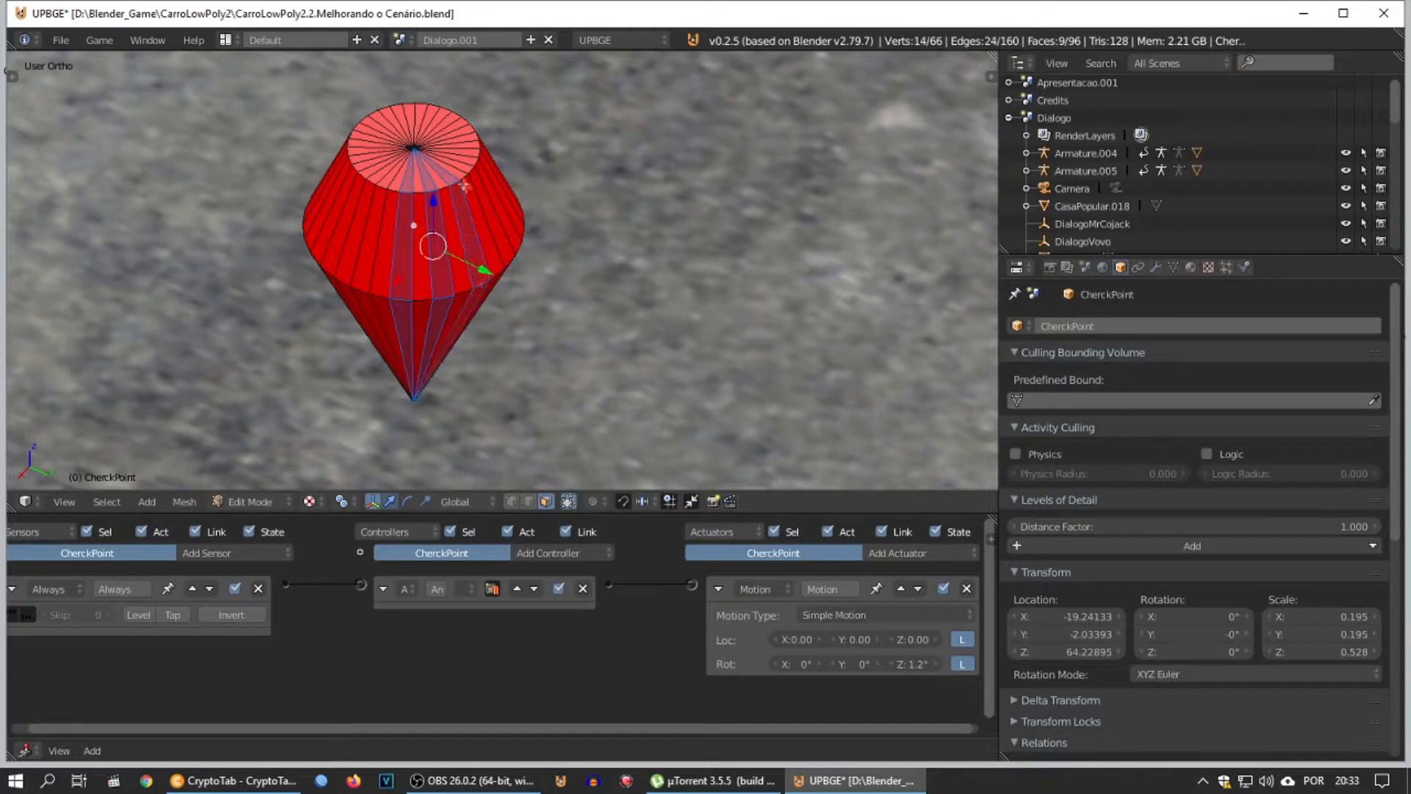
right_click(333, 284, "shift")
middle_click_drag(332, 285, 405, 225)
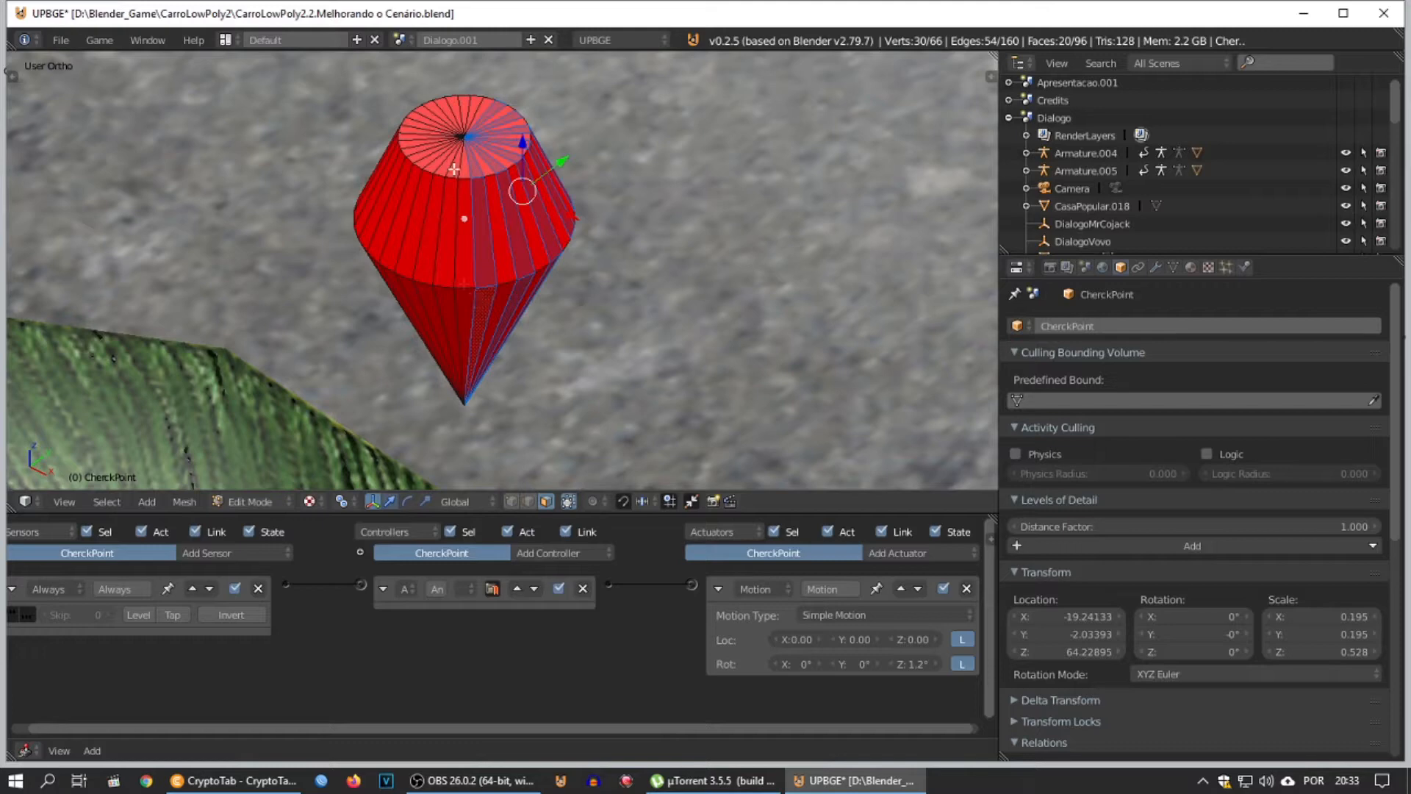
middle_click_drag(397, 193, 540, 310)
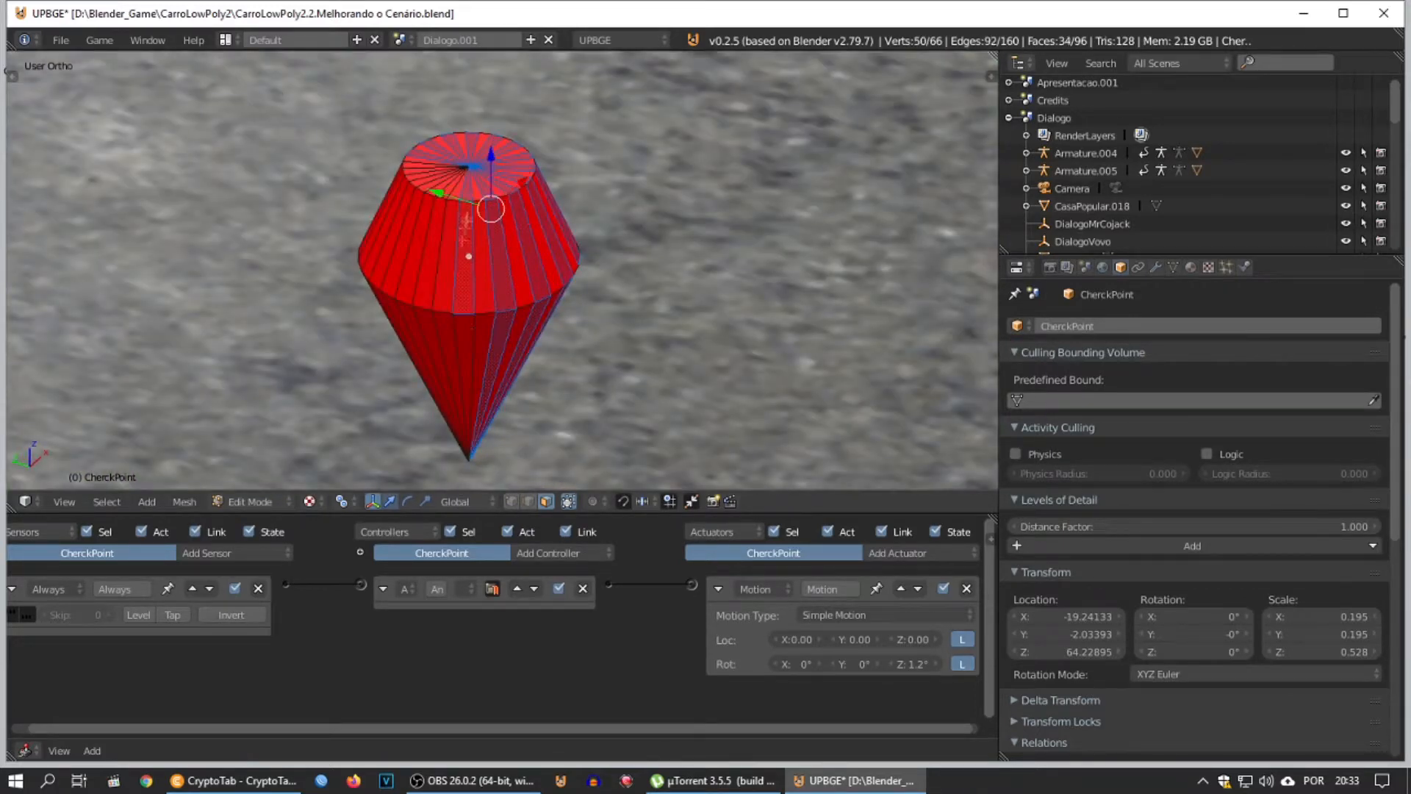
right_click(391, 303, "shift")
middle_click_drag(391, 304, 474, 313)
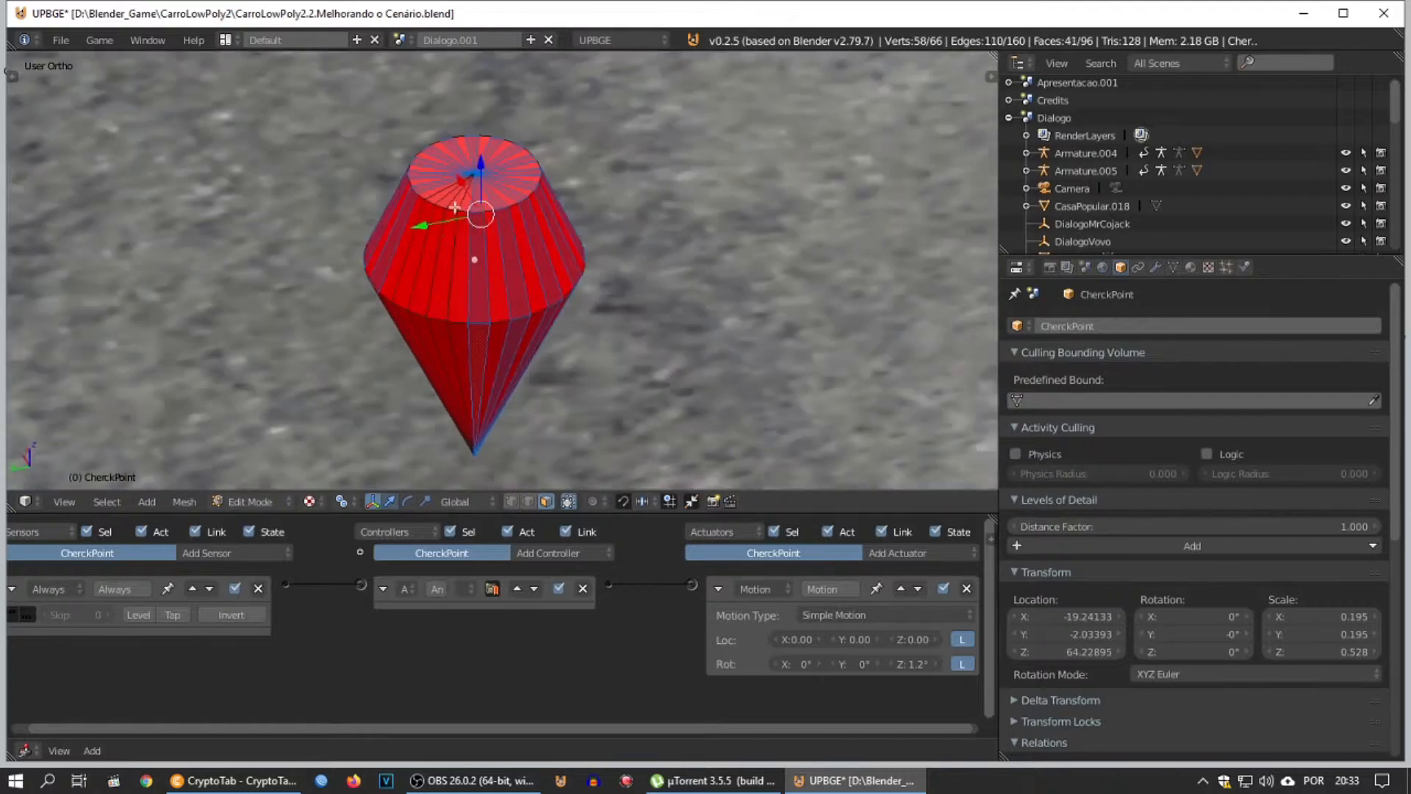
right_click(425, 215, "shift")
middle_click_drag(425, 215, 559, 316)
Step: Add a second material to the diamond with a light red diffuse colour and a diffuse intensity of 1.000
left_click(1191, 267)
left_click(1372, 325)
left_click(1108, 445)
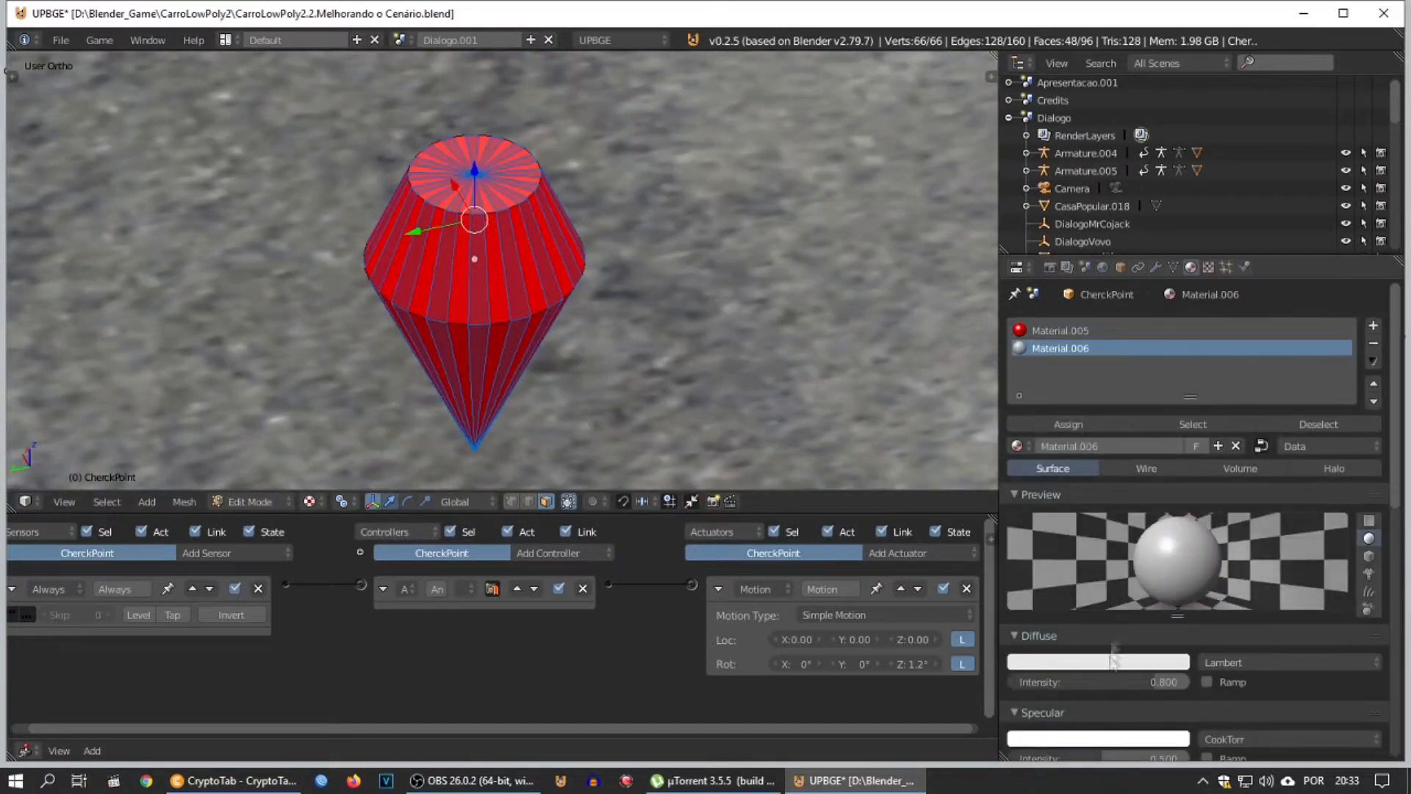
scroll(1394, 442, "down", 4)
left_click(1098, 530)
left_click(1076, 389)
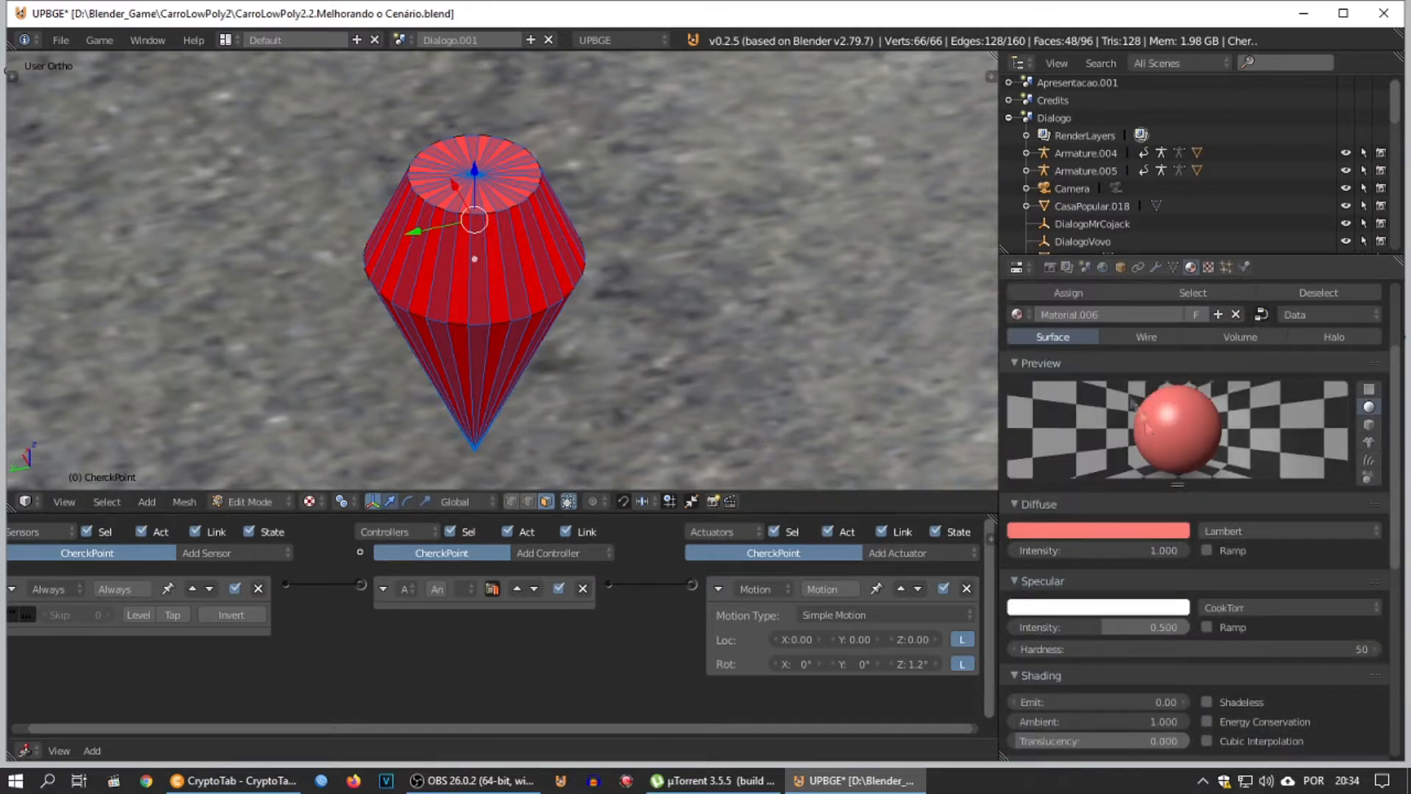
Step: Assign the new material to the selected strips and deepen its diffuse colour to a stronger red, leaving the ramp off
left_click(1070, 294)
left_click(1097, 530)
mouse_move(1084, 399)
left_mouse_down()
mouse_move(1099, 416)
mouse_move(1058, 408)
mouse_move(1081, 410)
left_mouse_up()
left_click(1249, 552)
left_click(1044, 530)
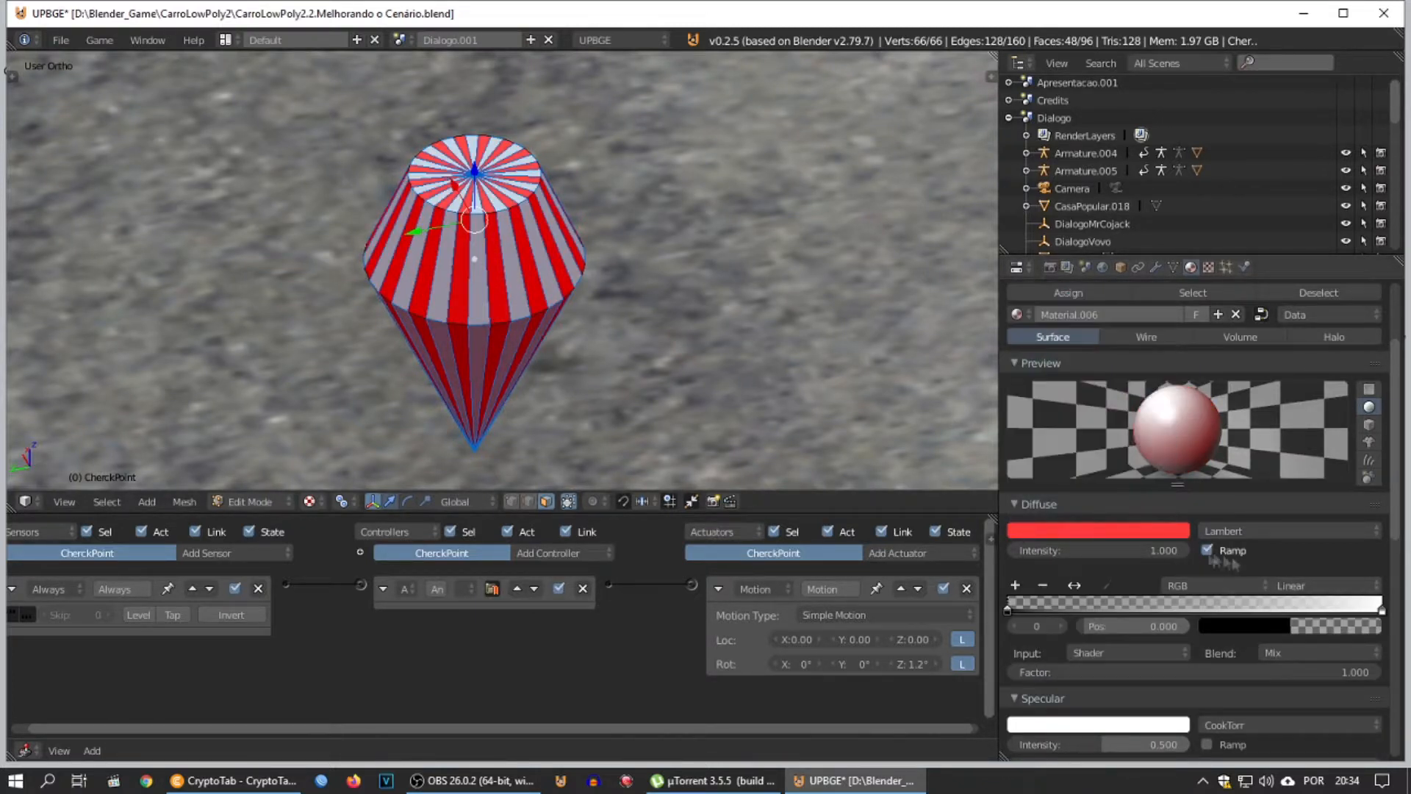
left_click(1211, 552)
left_click(1104, 530)
Step: Return the diamond to Object Mode and briefly run the game to check its stripes
left_click(252, 502)
left_click(258, 462)
key("p")
key("Escape")
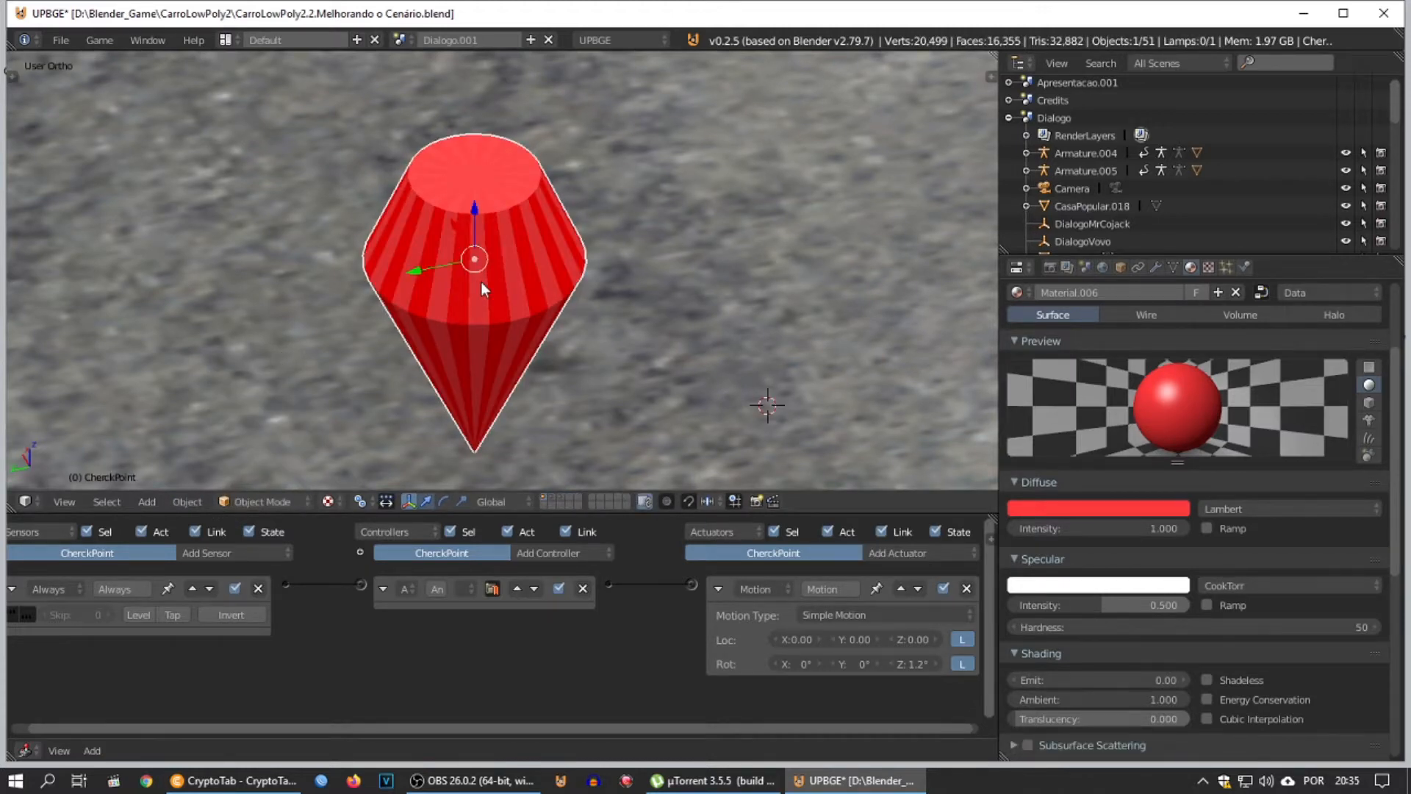
Step: Show the scene maximized through the game camera and run a short game test
scroll(481, 294, "down", 12)
key("KP_0")
key("shift+space")
key("Home")
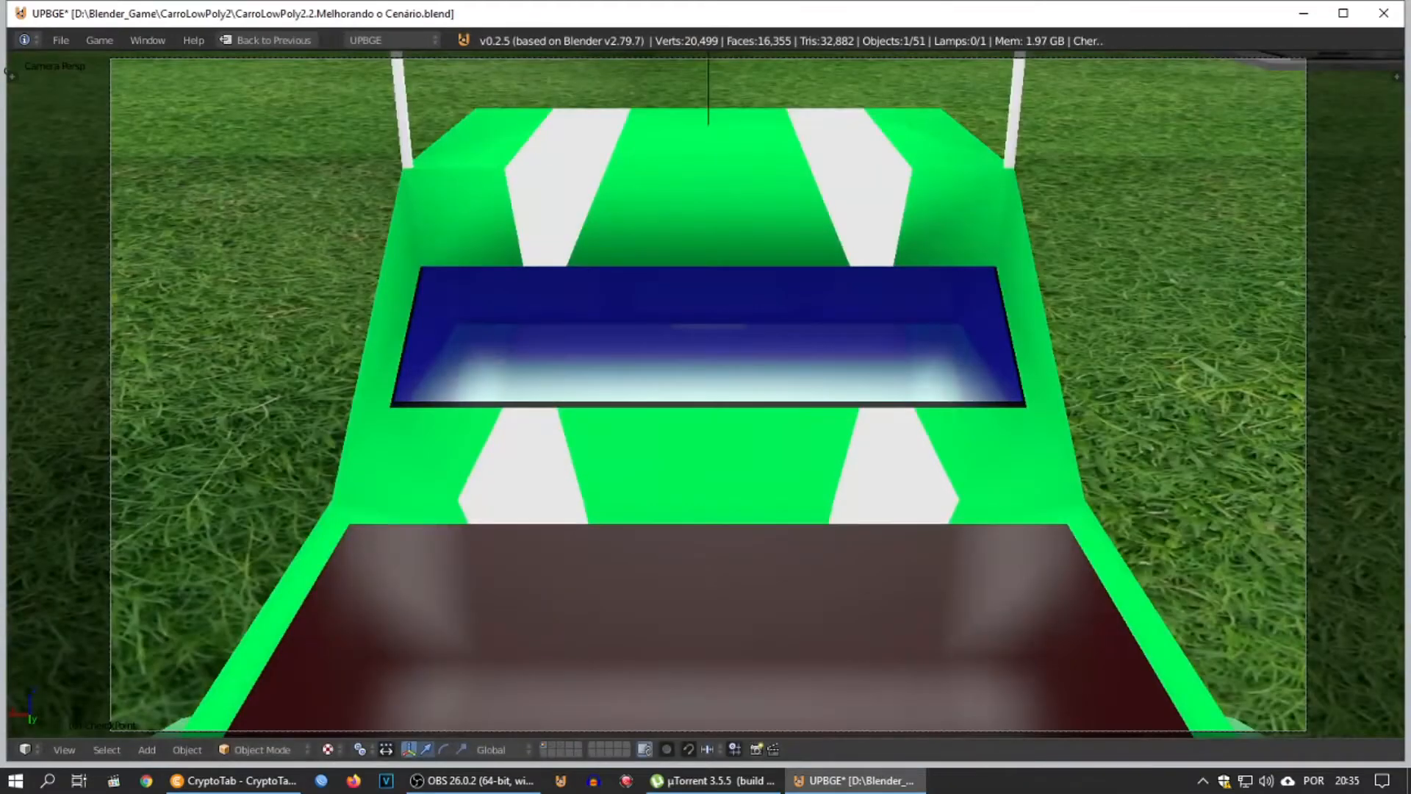
key("p")
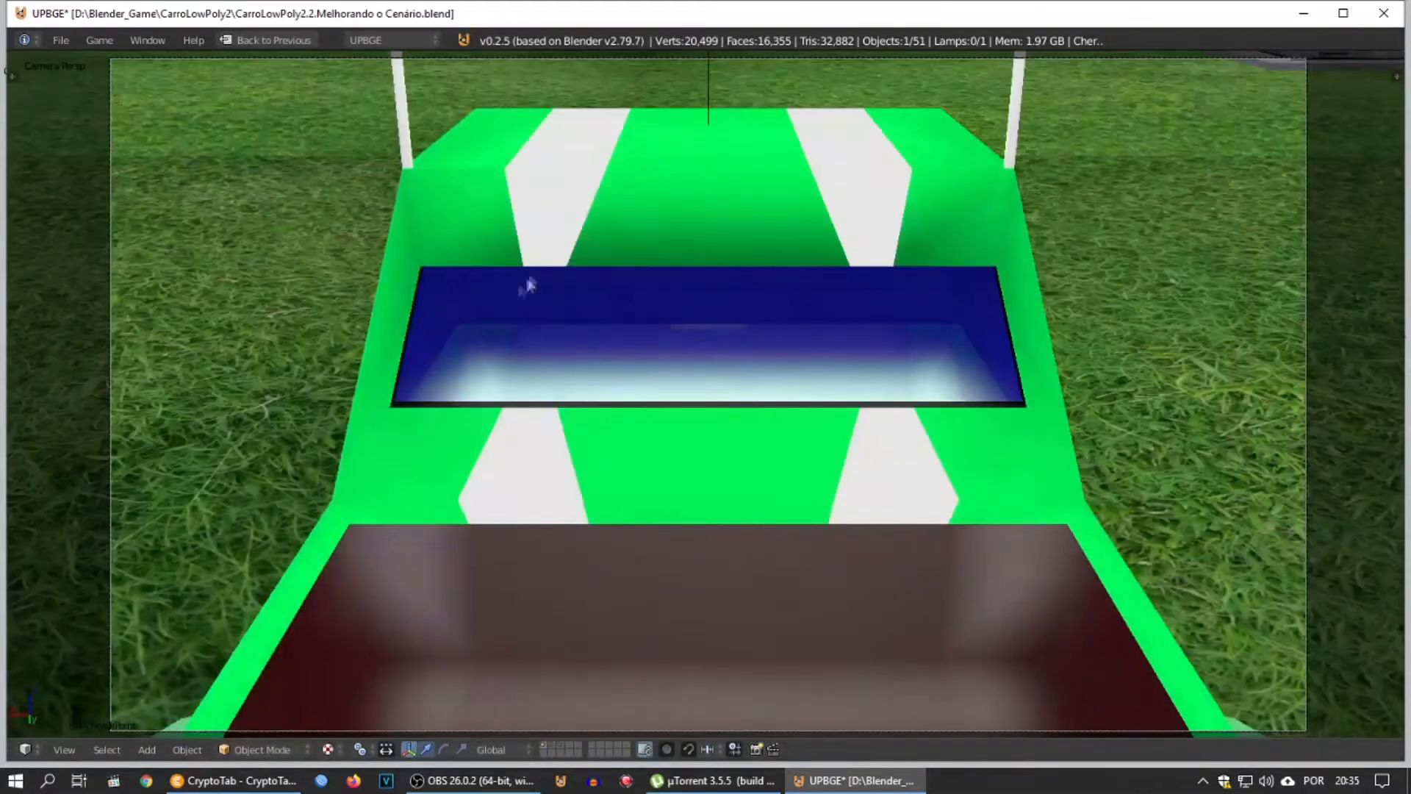
key("Escape")
Step: Restore the multi-editor layout around the road marker and replace the logic editor with a slightly taller Timeline
mouse_move(812, 318)
middle_mouse_down()
mouse_move(370, 432)
mouse_move(586, 428)
mouse_move(493, 415)
mouse_move(421, 454)
mouse_move(618, 475)
middle_mouse_up()
scroll(588, 429, "up", 13)
scroll(493, 414, "up", 3)
key("shift+space")
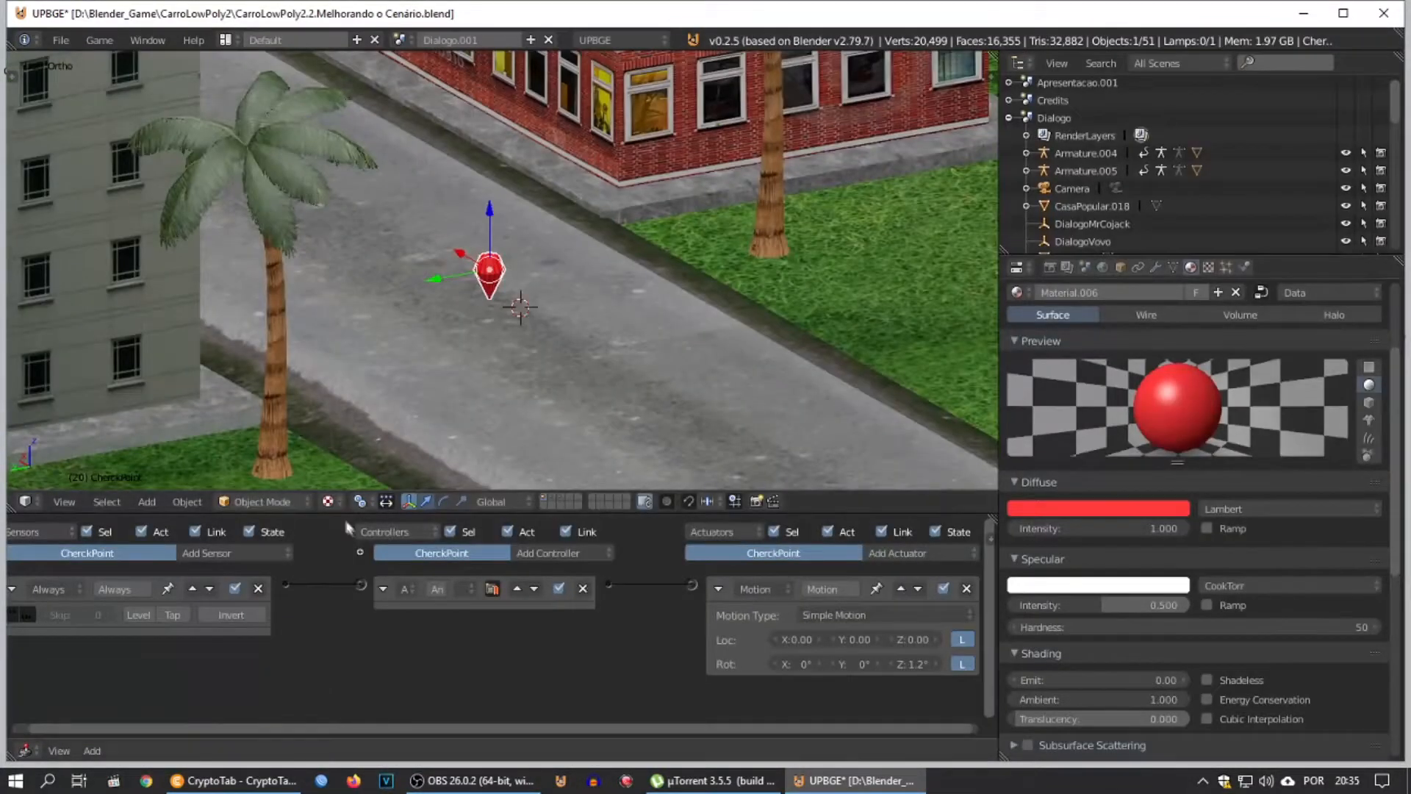
left_click_drag(348, 513, 335, 471)
left_click(25, 749)
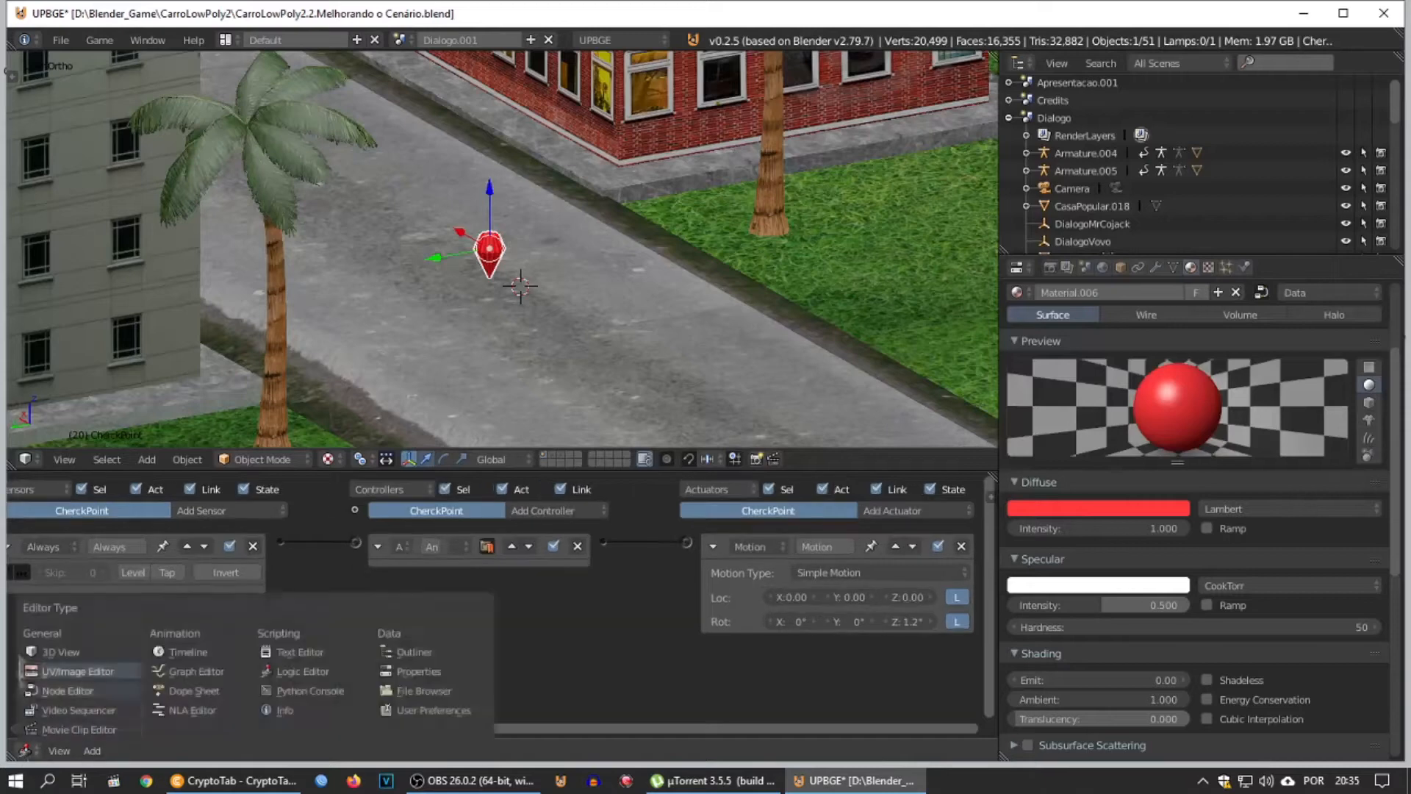
left_click(187, 621)
Step: Insert a location keyframe for the checkpoint marker at frame 20 in its current road position
scroll(373, 602, "down", 1)
scroll(375, 601, "up", 3)
scroll(510, 334, "down", 5)
scroll(503, 309, "up", 4)
key("i")
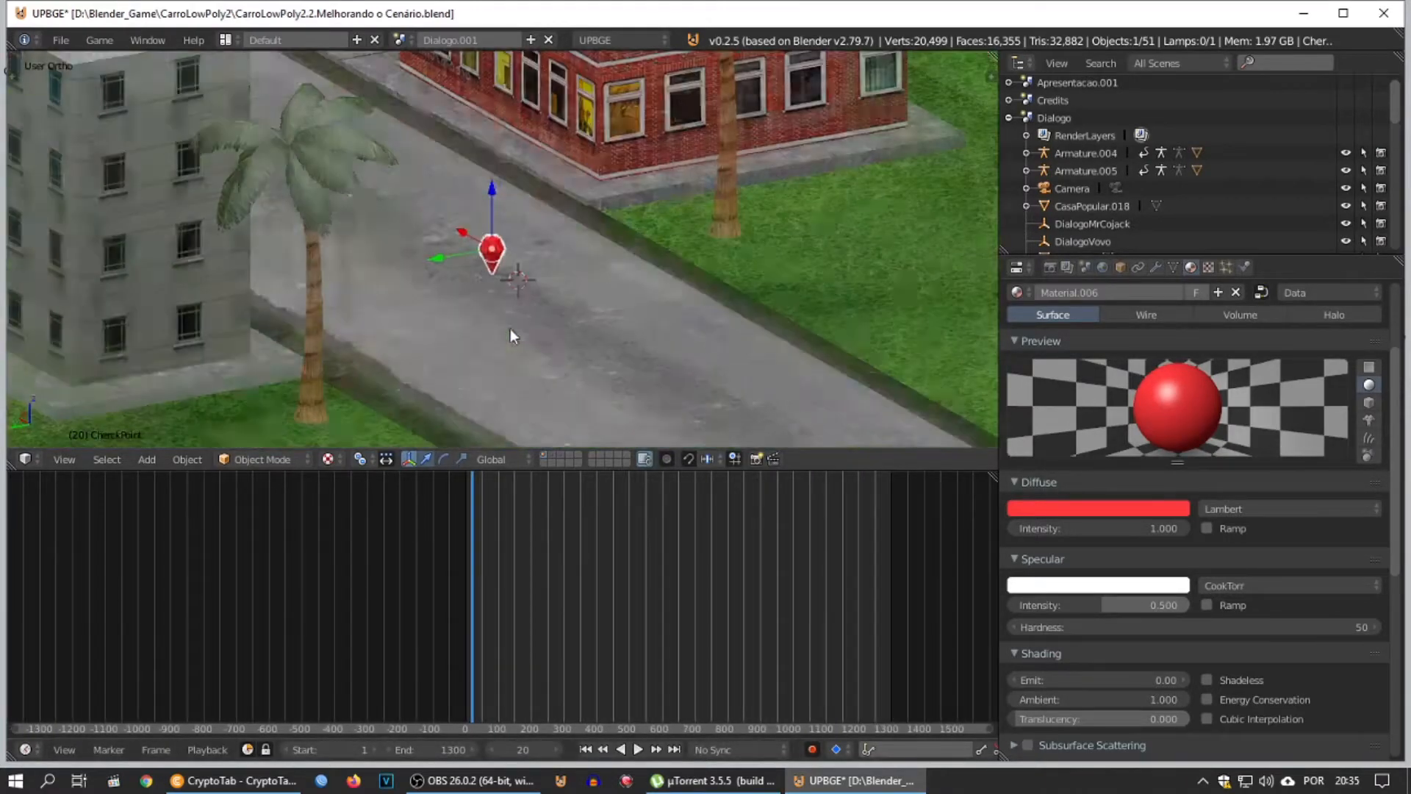
left_click(496, 280)
Step: Try to move the checkpoint marker along the road away from the houses in top view
scroll(497, 282, "down", 10)
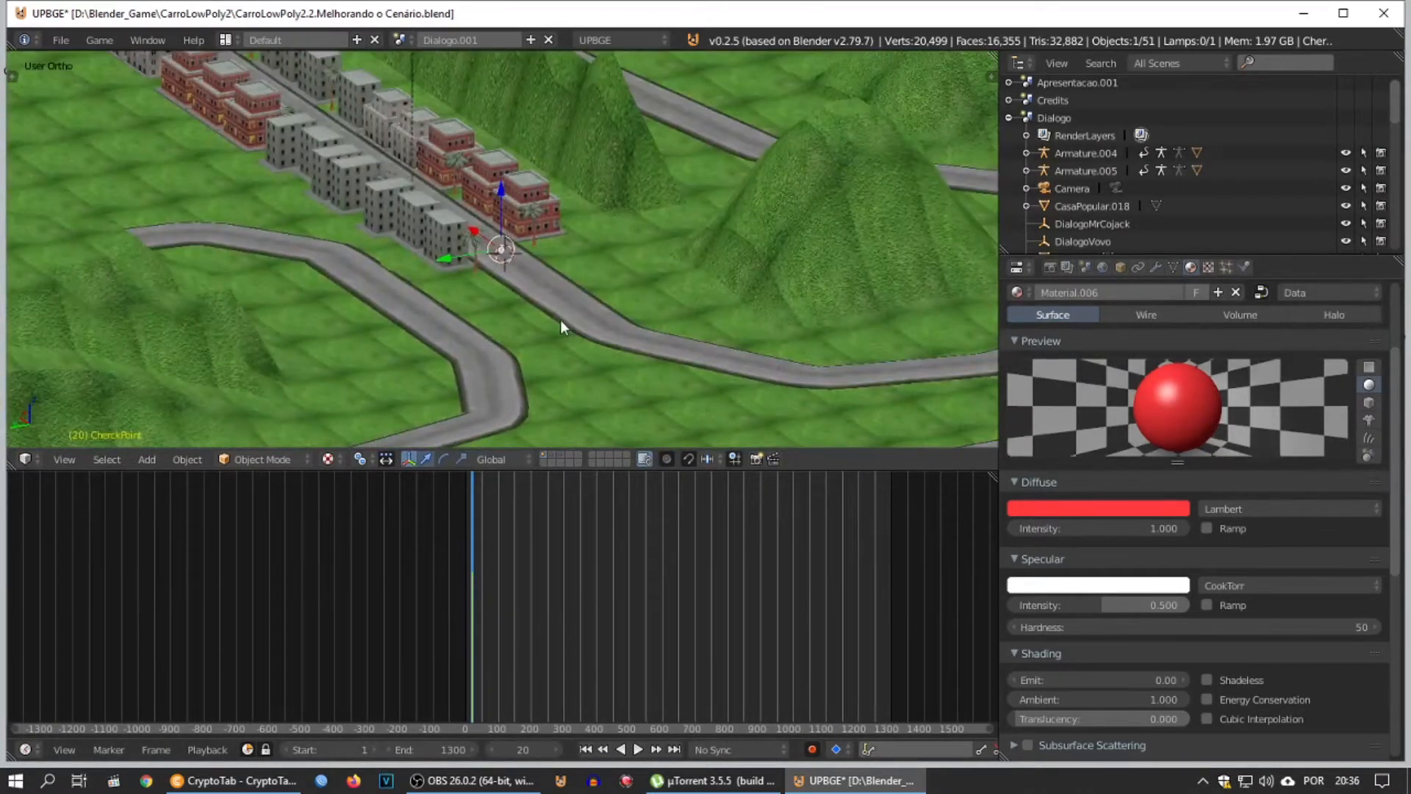
key("KP_7")
middle_click_drag(388, 285, 577, 206, "shift")
middle_click_drag(507, 246, 534, 192, "shift")
left_click_drag(779, 118, 316, 225)
middle_click_drag(316, 225, 408, 225, "shift")
key("ctrl+z")
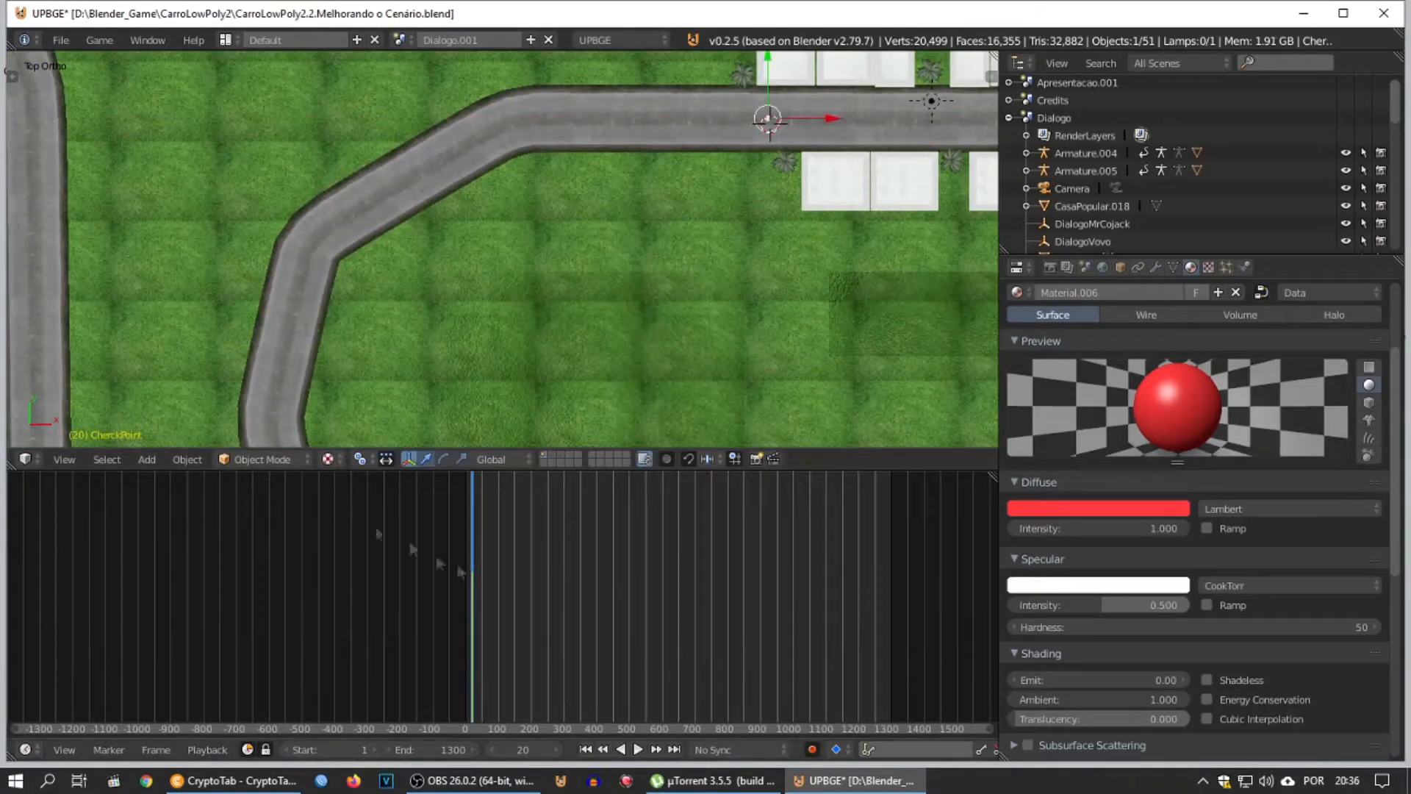
Step: Move the marker around the first curve beyond the houses and insert a location keyframe at frame 21
left_click_drag(838, 122, 333, 158)
middle_click_drag(197, 205, 246, 169, "shift")
middle_click_drag(271, 107, 270, 135, "shift")
left_click_drag(316, 79, 319, 385)
middle_click_drag(238, 372, 223, 195, "shift")
left_click_drag(359, 241, 367, 239)
key("i")
left_click(410, 298)
Step: Move the marker onward through the lower road curve and insert a location keyframe on the next frame
middle_click_drag(361, 390, 267, 316, "shift")
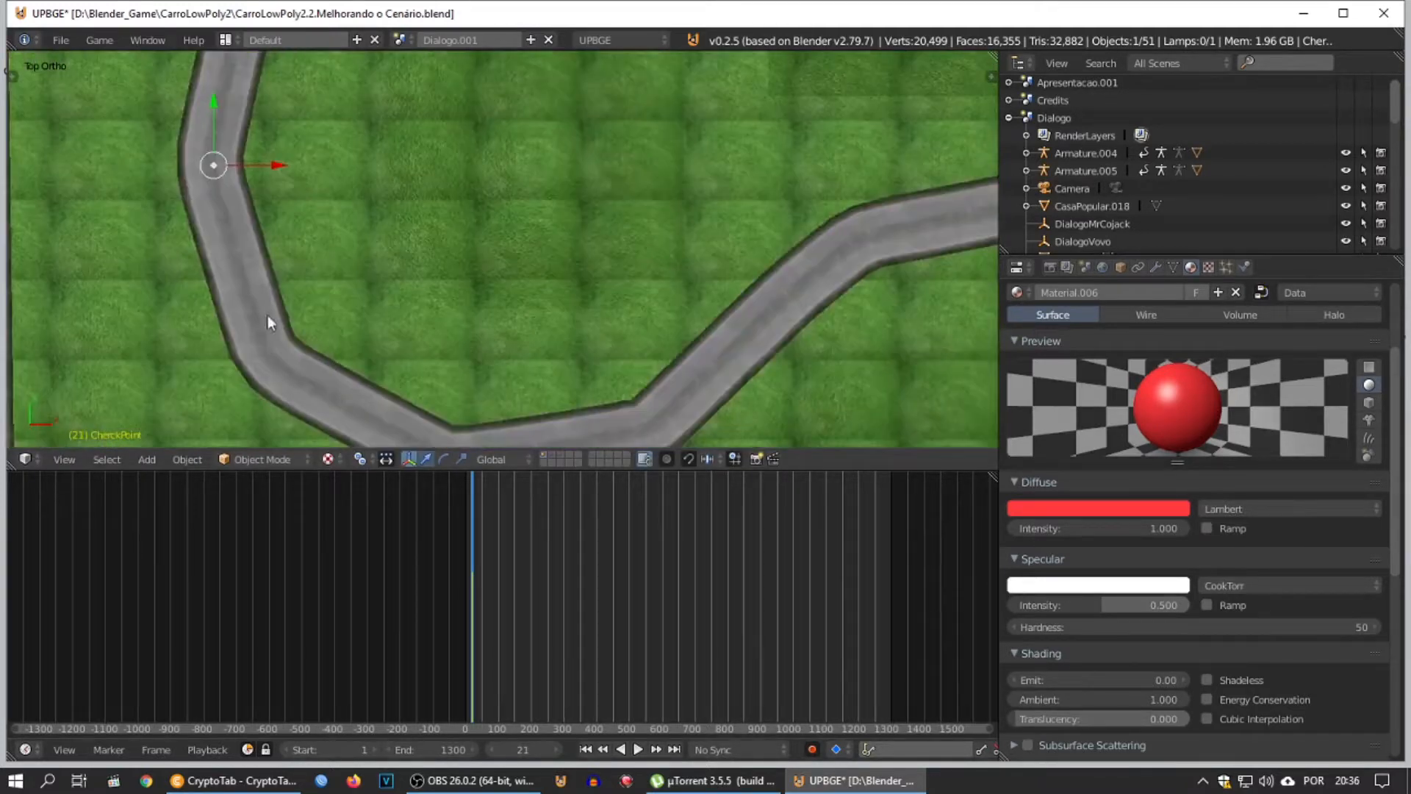
middle_click_drag(328, 371, 273, 347, "shift")
key("g")
key("i")
left_click(471, 328)
Step: Move the marker to the far bend of the arched road section and insert a location keyframe at frame 23
key("Right")
middle_click_drag(479, 380, 60, 338, "shift")
key("g")
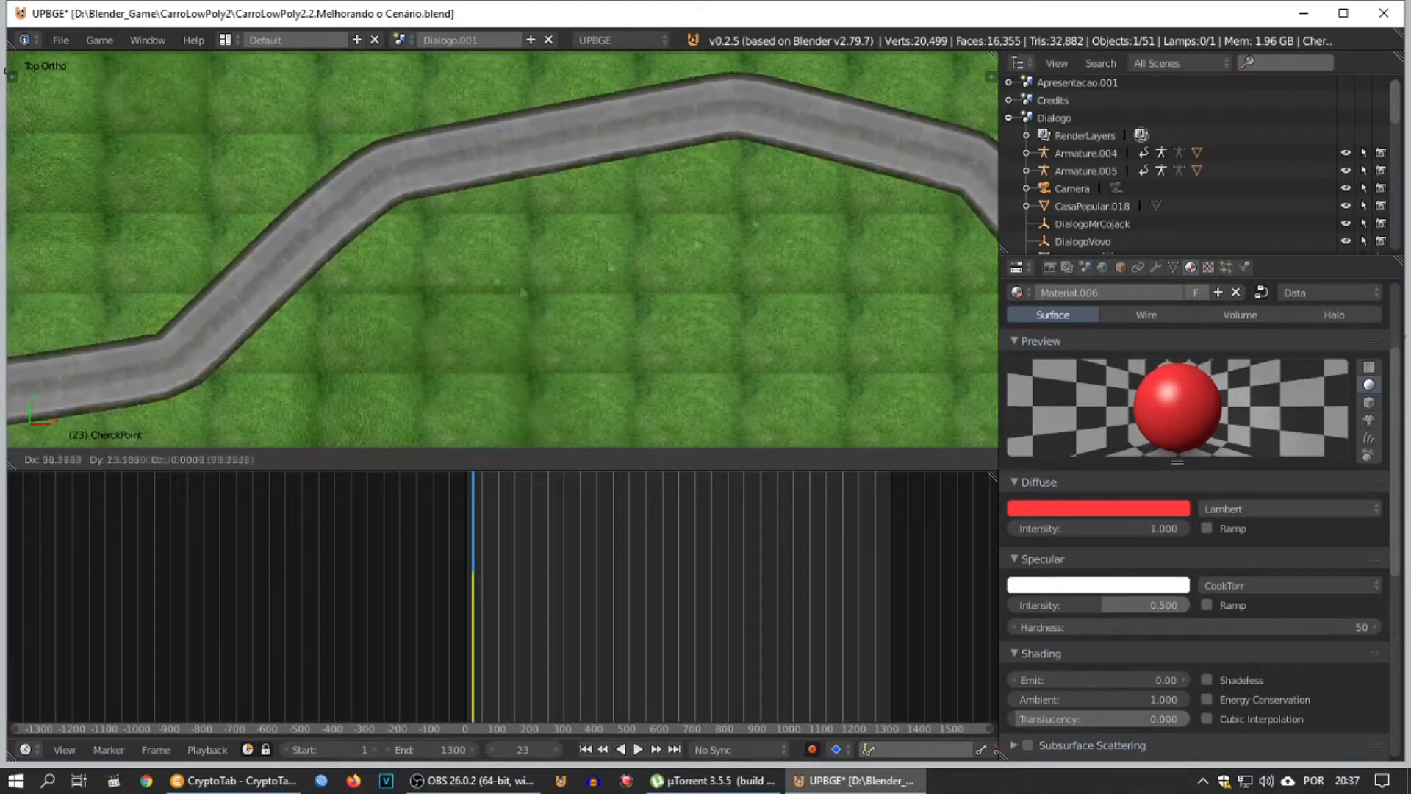
key("i")
left_click(375, 372)
Step: Reduce the Timeline's height to enlarge the 3D view around the following stretch of road
middle_click_drag(595, 330, 367, 276, "shift")
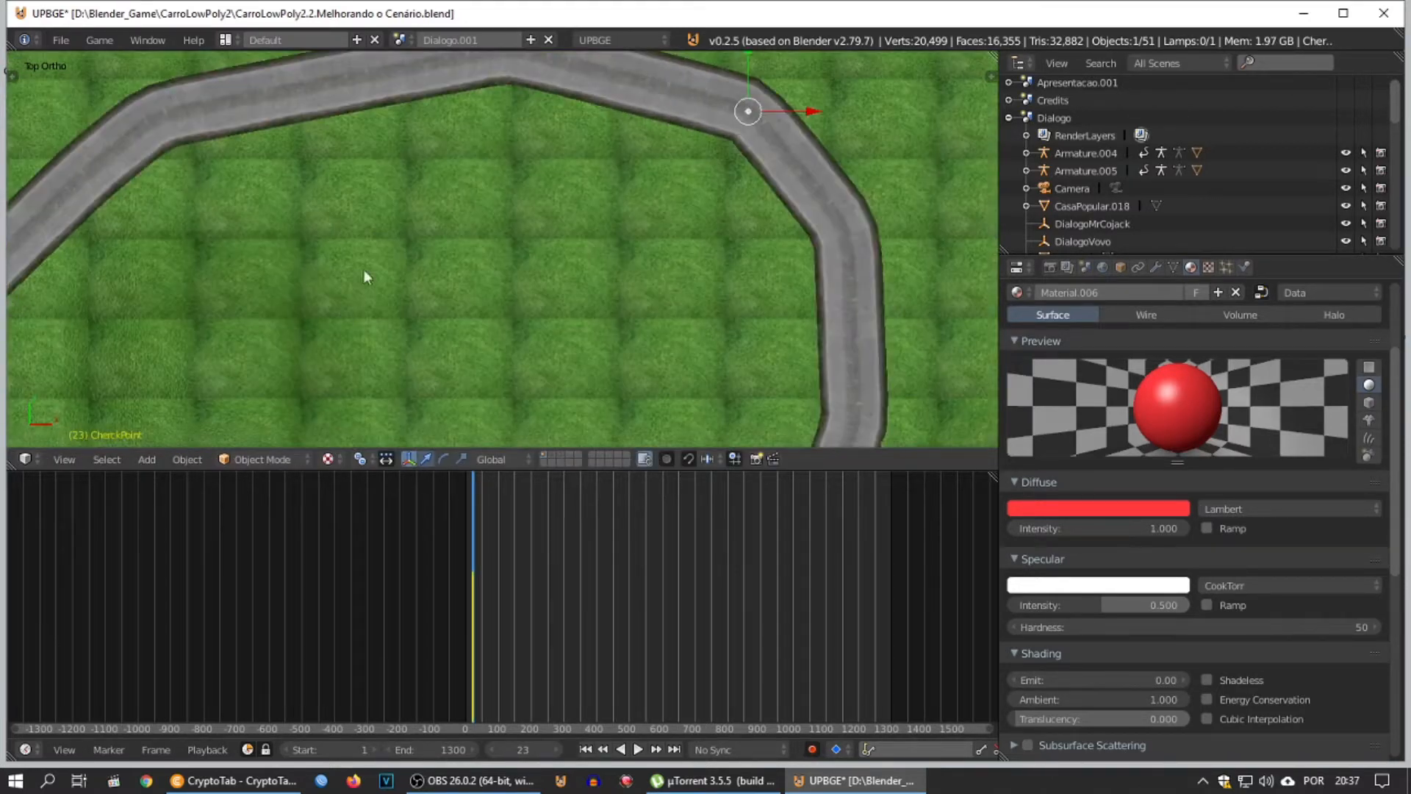
middle_click_drag(611, 292, 470, 245, "shift")
left_click_drag(518, 470, 518, 658)
middle_click_drag(415, 391, 406, 310, "shift")
Step: Move the marker to the bend that starts the long straight and insert a location keyframe at frame 24
key("g")
left_click(528, 586)
middle_click_drag(528, 586, 495, 398, "shift")
key("g")
key("i")
left_click(372, 535)
key("i")
left_click(438, 430)
Step: Move the marker to the far end of the long straight and insert a location keyframe at frame 25
middle_click_drag(439, 430, 428, 460)
middle_click_drag(20, 464, 519, 483, "shift")
scroll(461, 443, "down", 2)
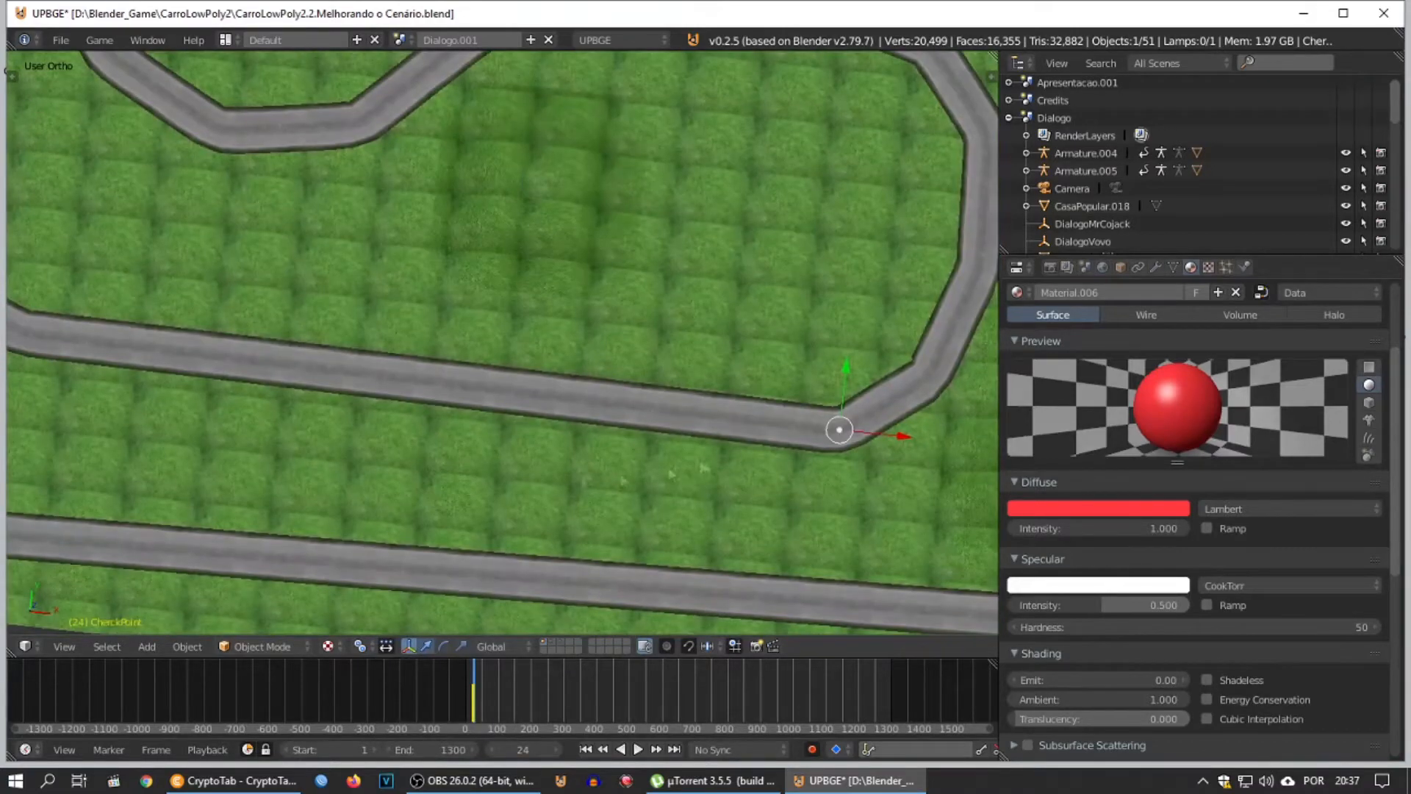
key("i")
left_click(236, 451)
Step: Try to move the marker around the curve onto the middle of the following straight
middle_click_drag(192, 431, 257, 459, "shift")
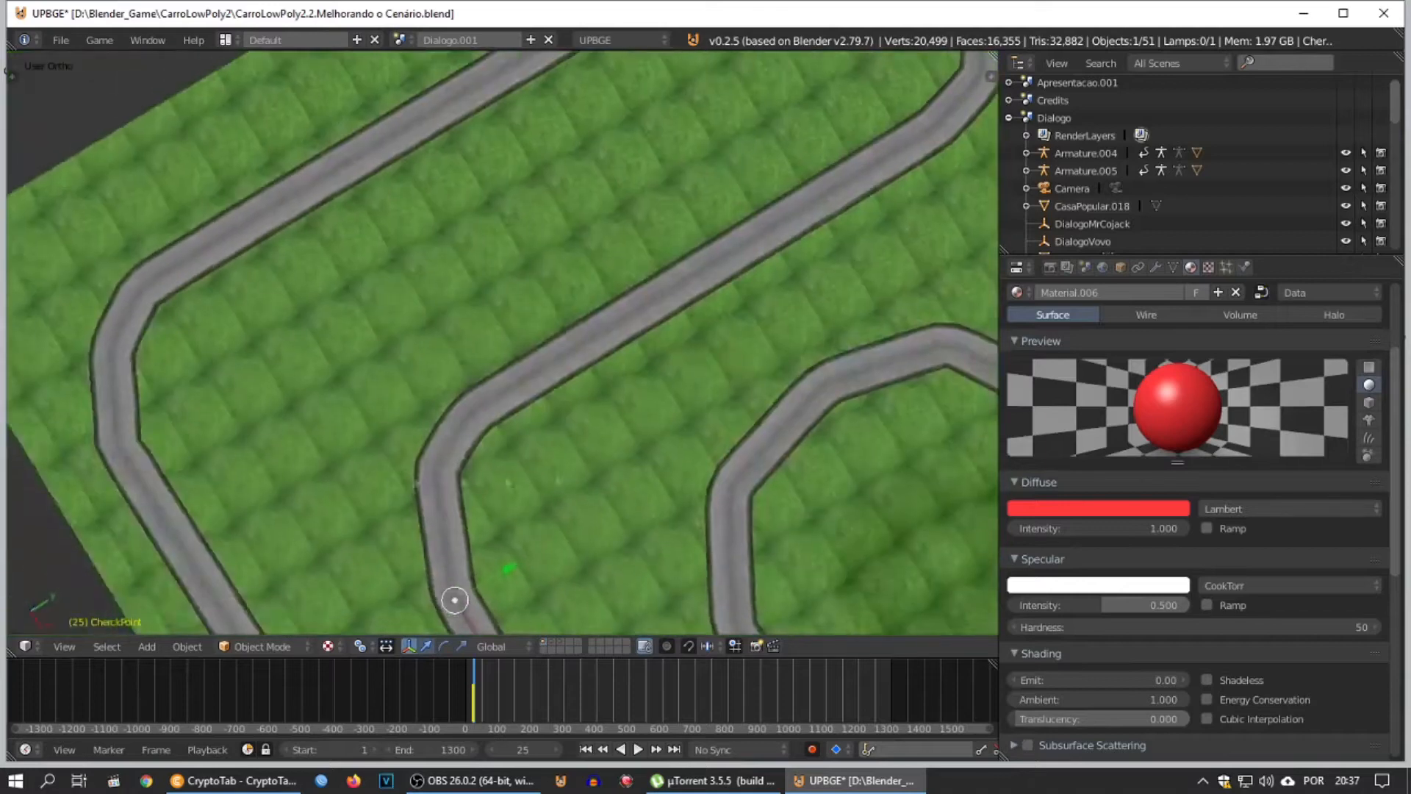
middle_click_drag(693, 484, 481, 454, "shift")
key("g")
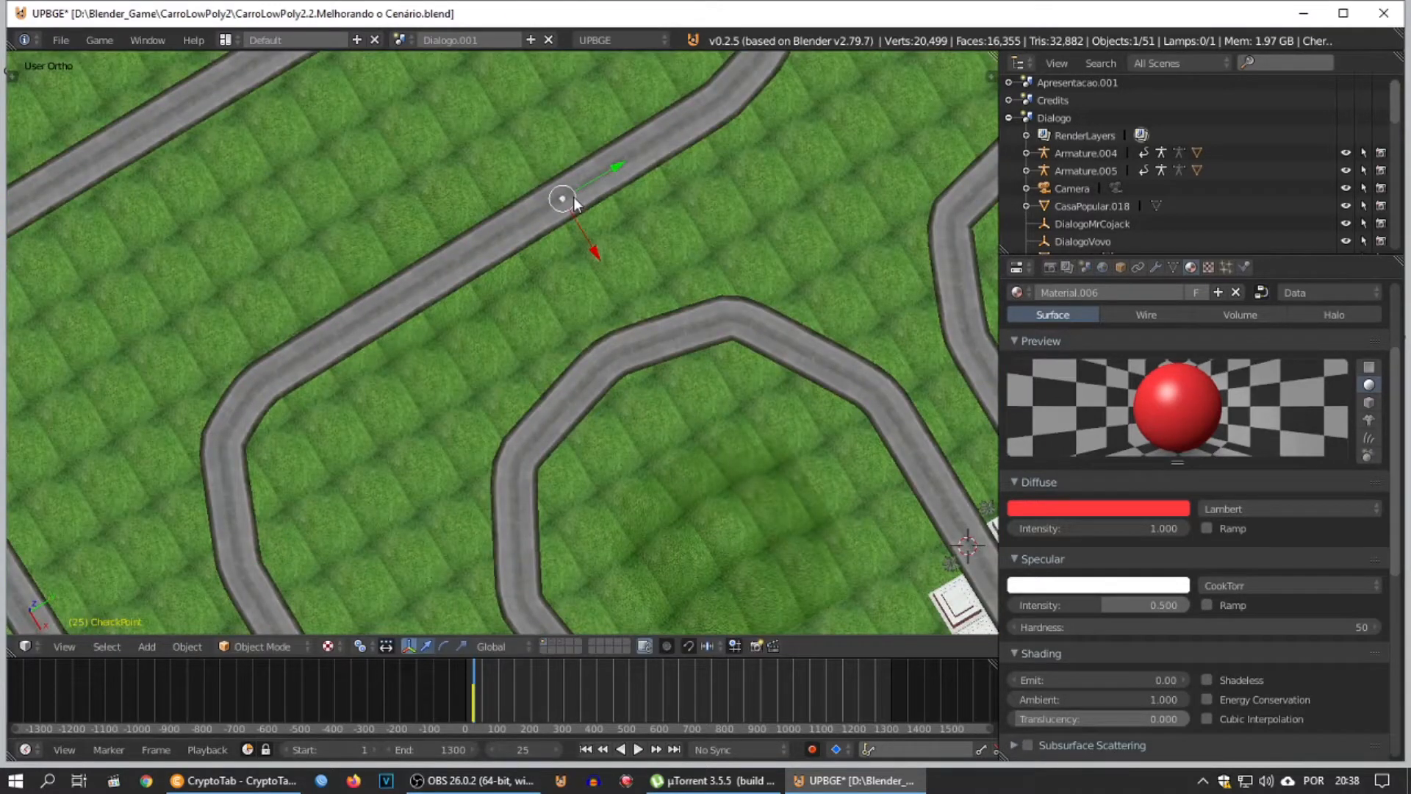
key("ctrl+z")
key("ctrl+z")
Step: Move the marker to two successive points further along the road, inserting a location keyframe at each on consecutive frames
left_click(670, 140)
key("i")
left_click(652, 135)
middle_click_drag(661, 132, 446, 322, "shift")
left_click(654, 81)
key("i")
left_click(628, 95)
Step: Place the marker on the slight bend after the diagonal straight and insert a location keyframe at frame 28
left_click(520, 557)
middle_click_drag(433, 478, 422, 355, "shift")
key("i")
left_click(422, 356)
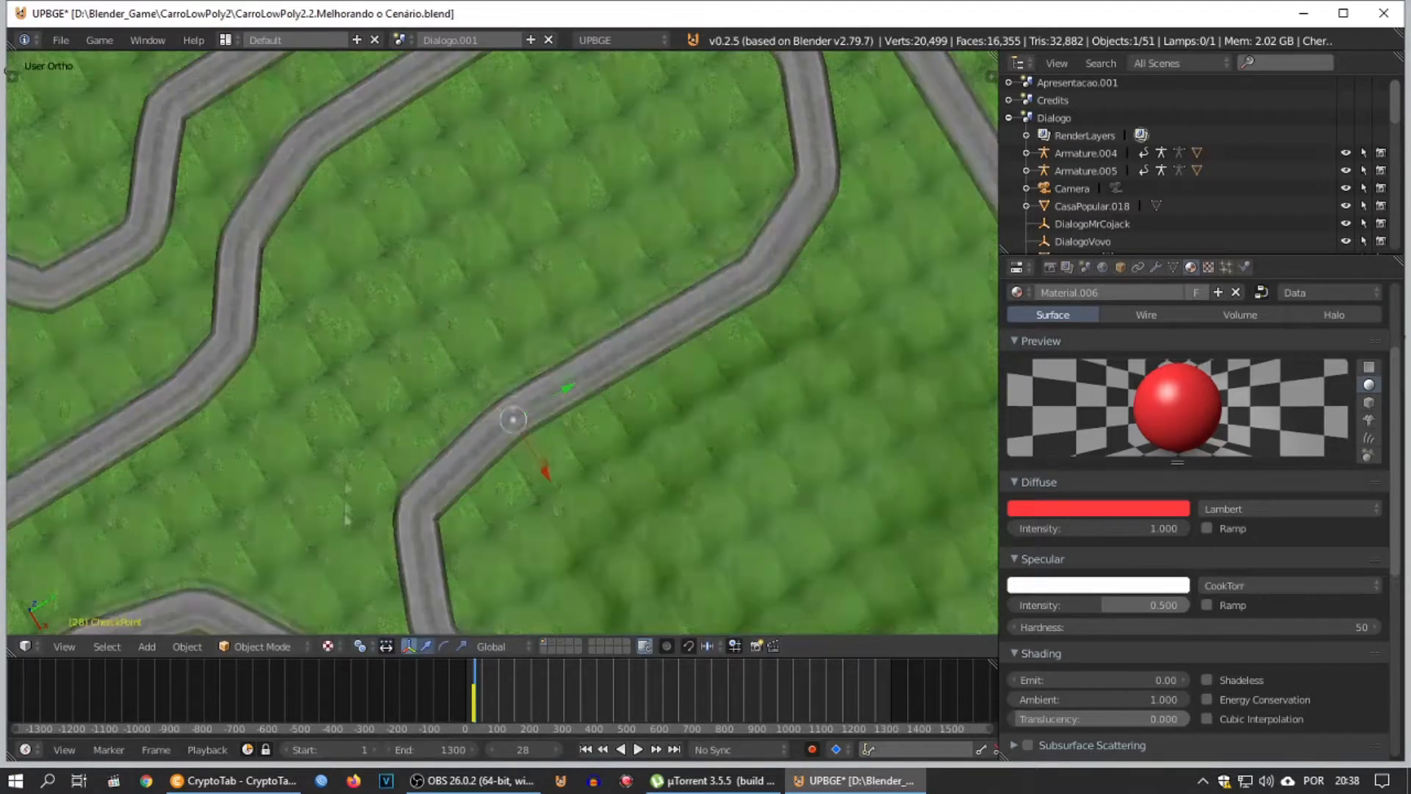
Step: Move the marker to two further points along the road, inserting a location keyframe at each, up to frame 30
middle_click_drag(509, 433, 407, 194, "shift")
key("g")
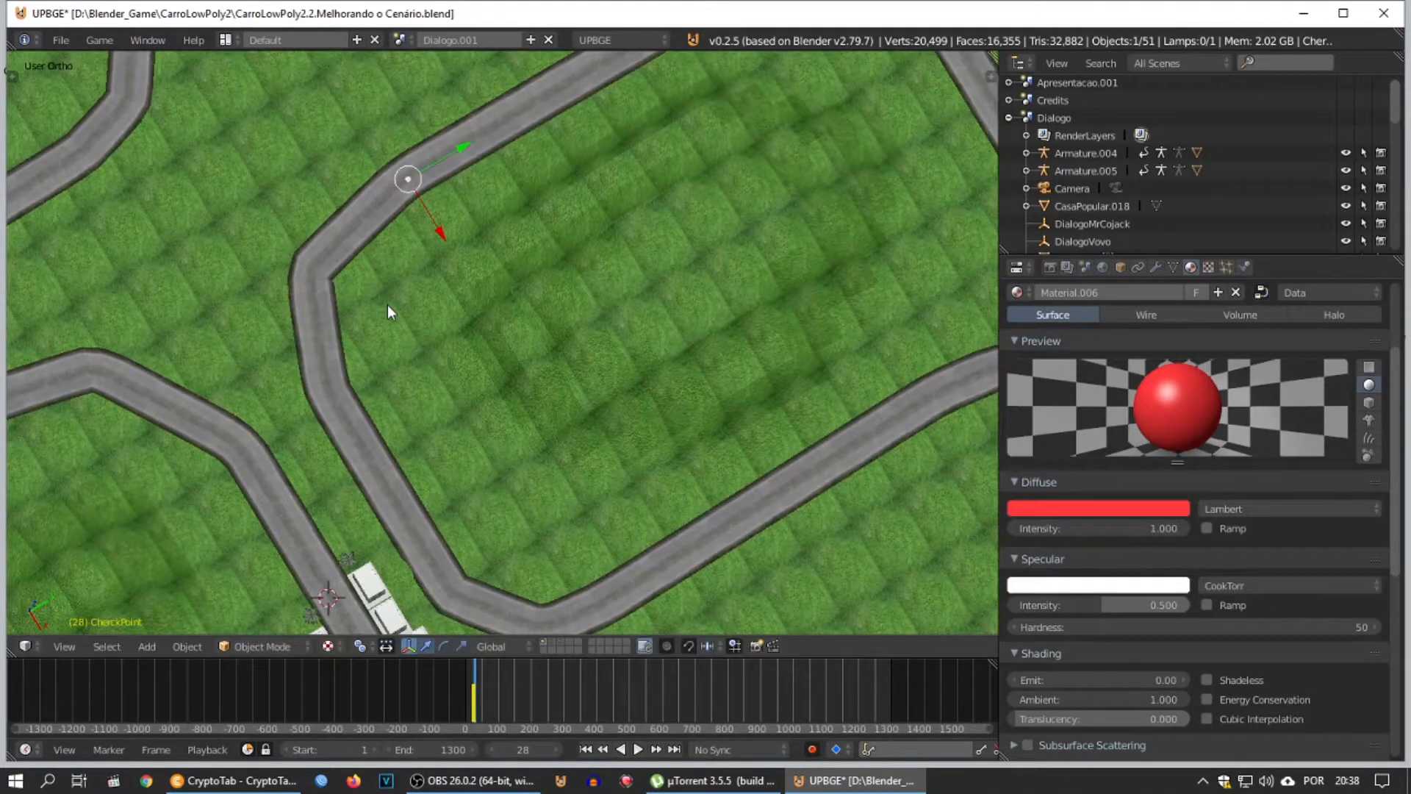
key("i")
left_click(456, 429)
middle_click_drag(457, 428, 248, 521, "shift")
key("g")
left_click(578, 261)
key("i")
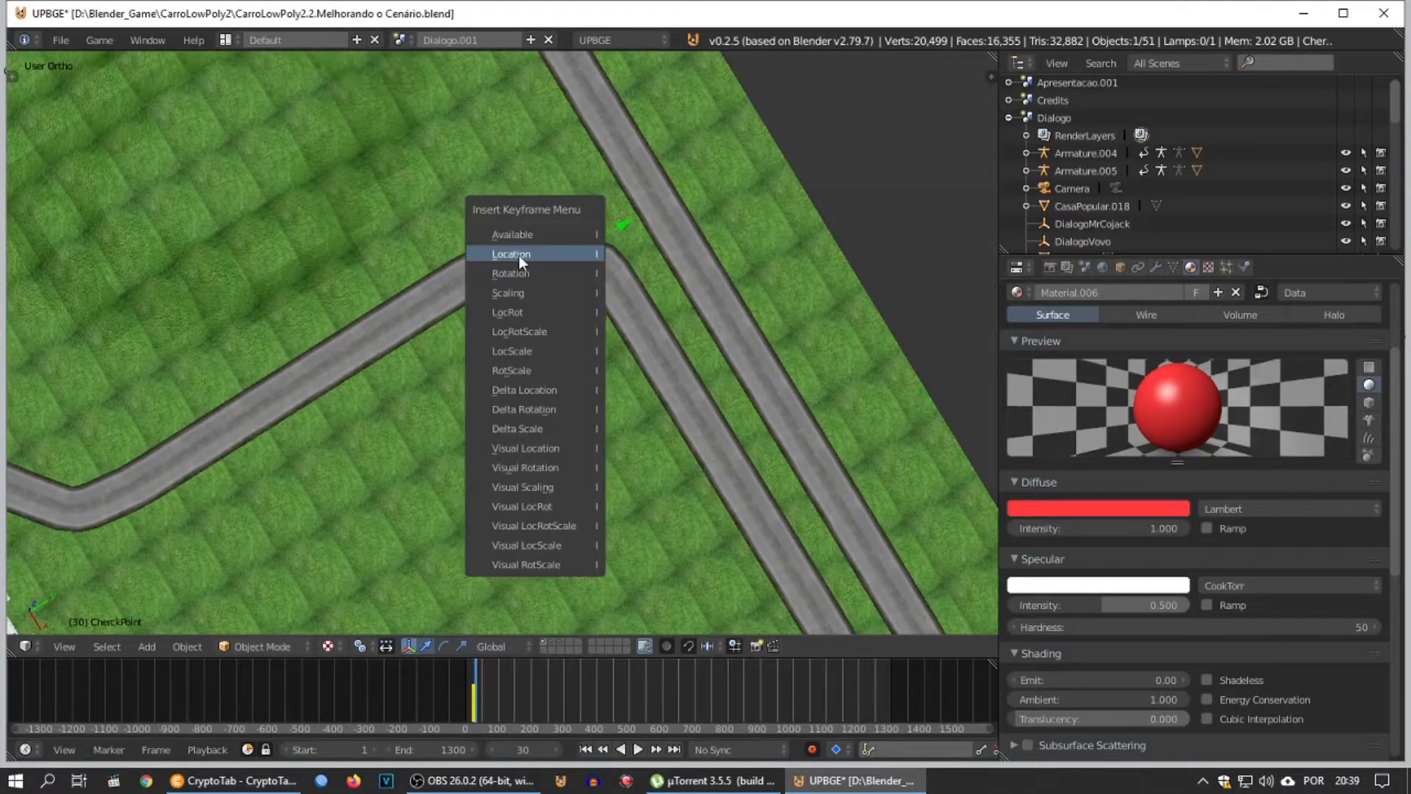
left_click(520, 259)
Step: Move the marker to the upper-right corner of the inner road in top view and insert a location keyframe at frame 31
scroll(542, 433, "down", 1)
middle_click_drag(544, 435, 306, 241, "shift")
mouse_move(440, 548)
middle_mouse_down()
mouse_move(397, 457)
mouse_move(444, 514)
mouse_move(463, 495)
mouse_move(457, 539)
middle_mouse_up()
key("KP_7")
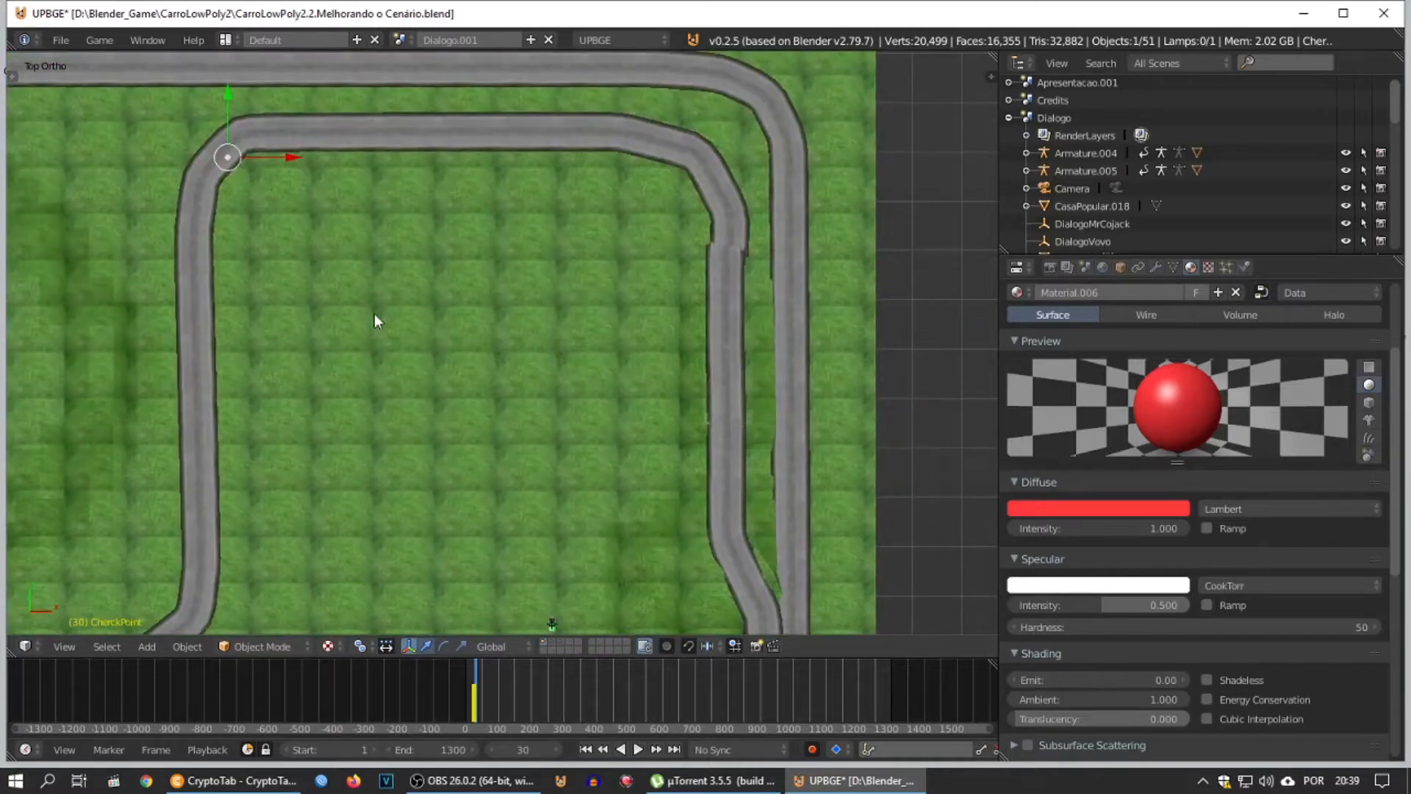
key("g")
left_click(712, 179)
key("i")
left_click(712, 179)
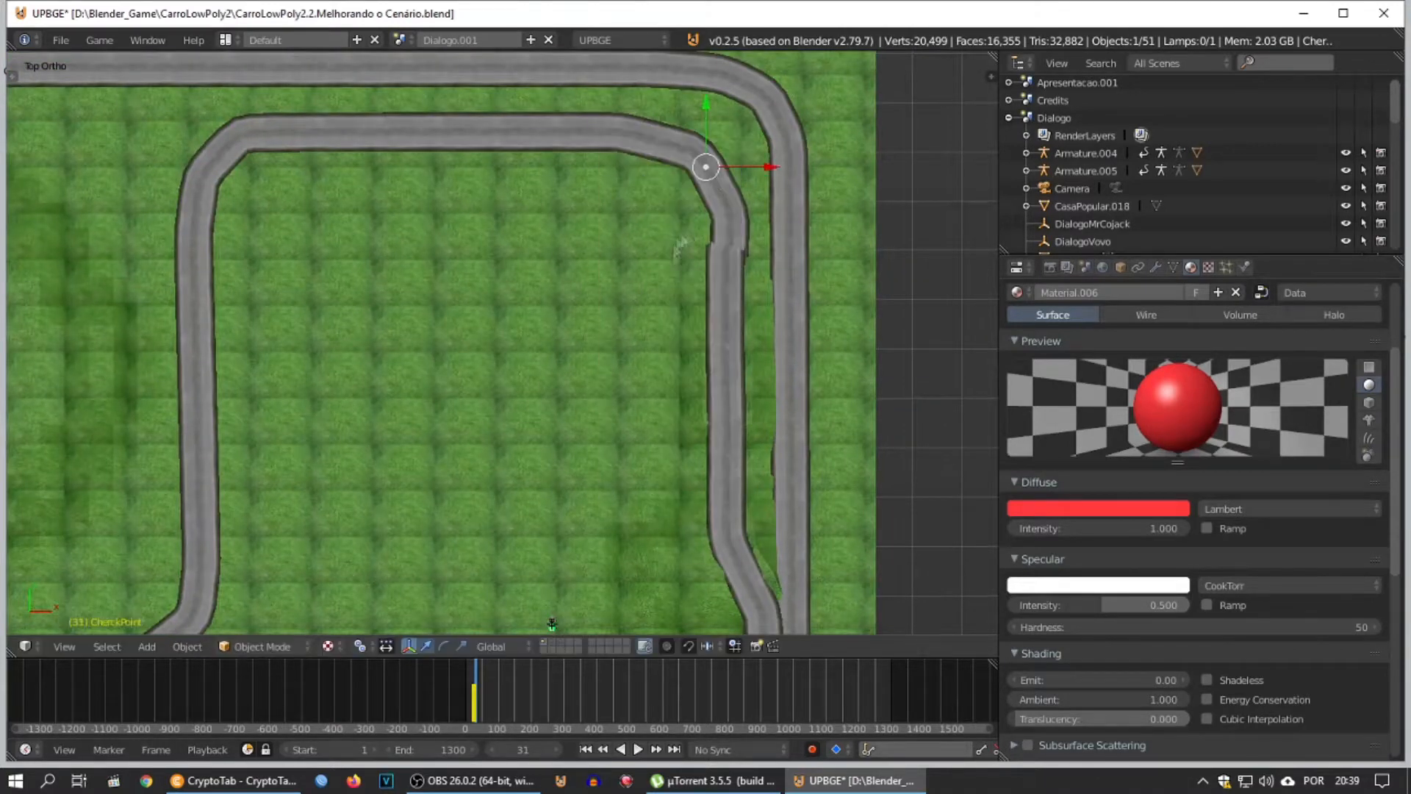
Step: Advance to frame 32 and move the marker down the eastern road to just above the junction with the street of houses
middle_click_drag(711, 179, 509, 132, "shift")
middle_click_drag(568, 623, 476, 482, "shift")
key("Right")
middle_click_drag(308, 338, 390, 276)
middle_click_drag(420, 434, 645, 436)
key("KP_7")
middle_click_drag(198, 462, 280, 242, "shift")
Step: Check the marker's height against the raised road in side view and insert a location keyframe at frame 32
key("KP_3")
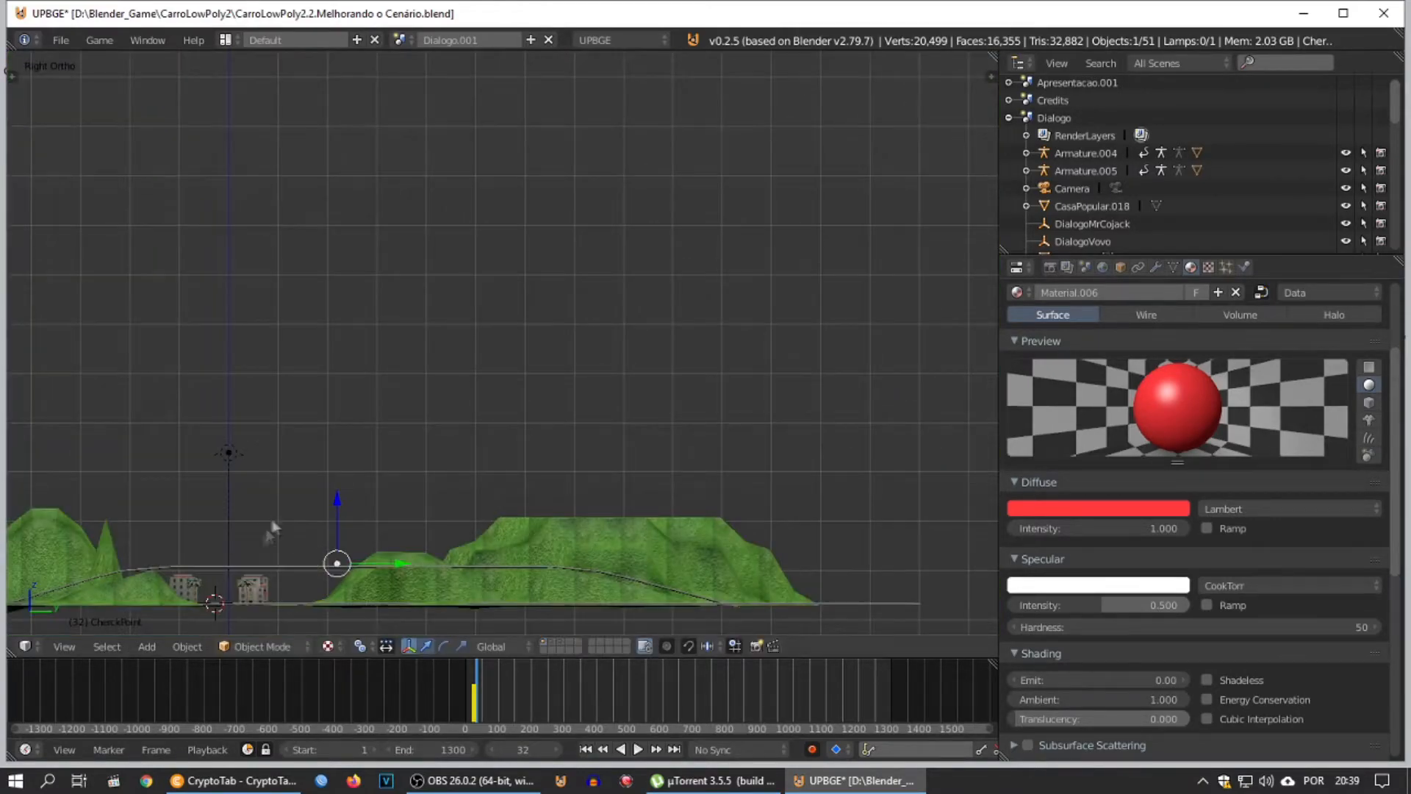
middle_click_drag(257, 537, 247, 419, "shift")
scroll(306, 400, "up", 8)
middle_click_drag(290, 477, 321, 226, "shift")
scroll(303, 404, "down", 2)
key("KP_7")
key("i")
left_click(262, 388)
Step: Try to move the marker down the eastern road to the map's lower-right corner
scroll(277, 368, "down", 5)
scroll(277, 366, "down", 2)
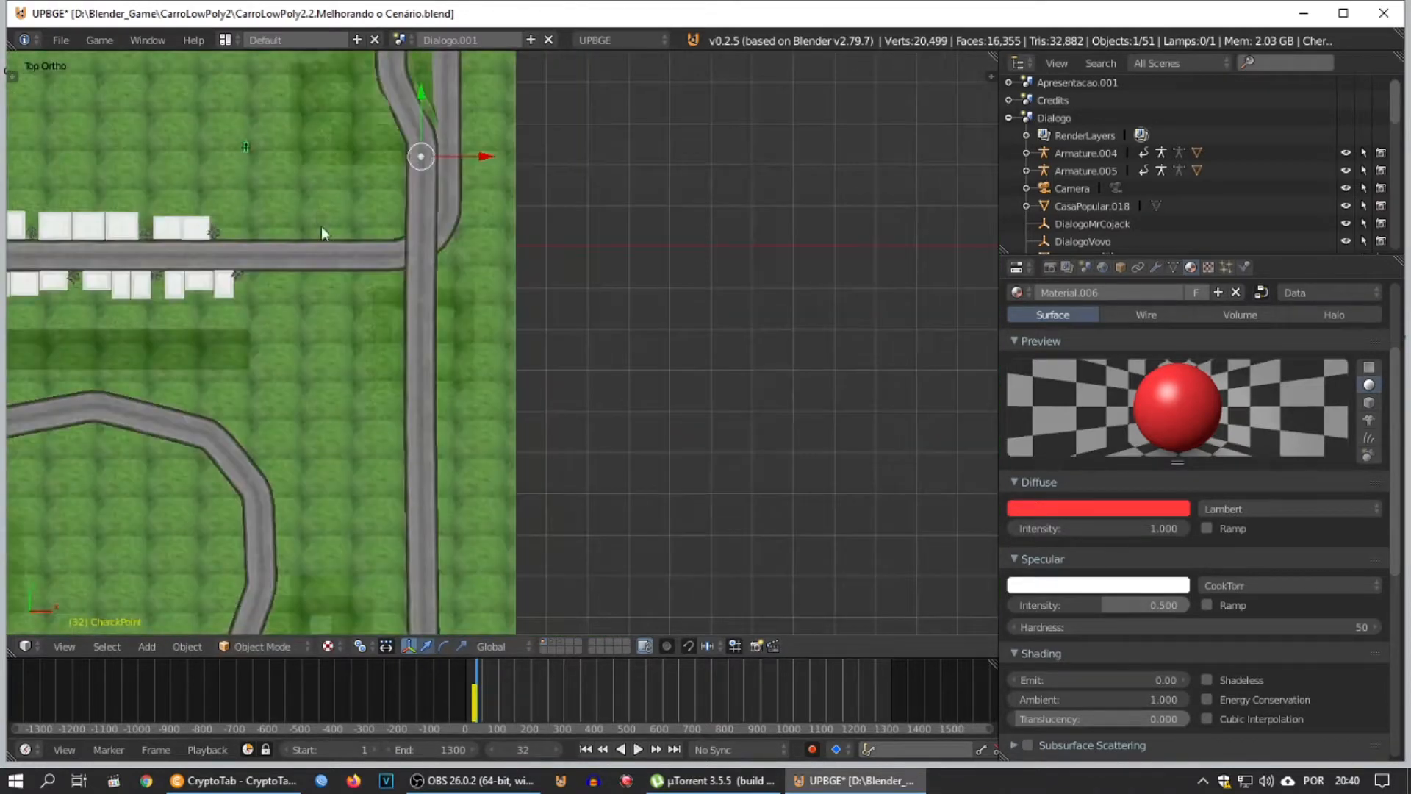
scroll(343, 254, "down", 3)
left_click_drag(456, 185, 456, 211)
left_click_drag(444, 527, 444, 528)
left_click_drag(456, 589, 422, 624)
middle_click_drag(416, 603, 323, 406)
middle_click_drag(341, 624, 337, 407, "shift")
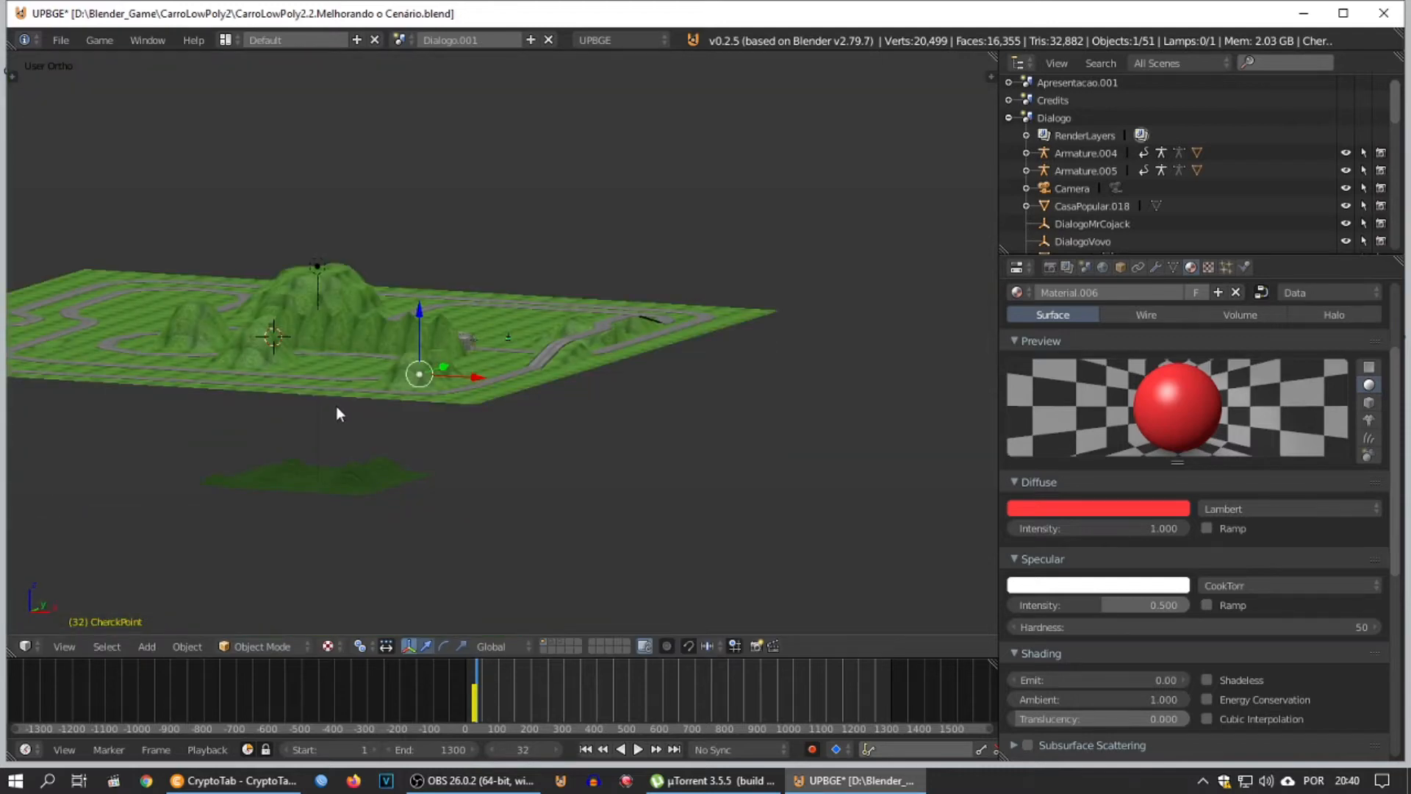
key("ctrl+z")
key("ctrl+z")
Step: Advance to frame 33 and move the marker to the road's lower-right corner of the map
key("KP_7")
key("Right")
middle_click_drag(597, 335, 454, 151, "shift")
left_click_drag(427, 527, 426, 526)
middle_click_drag(426, 526, 319, 360)
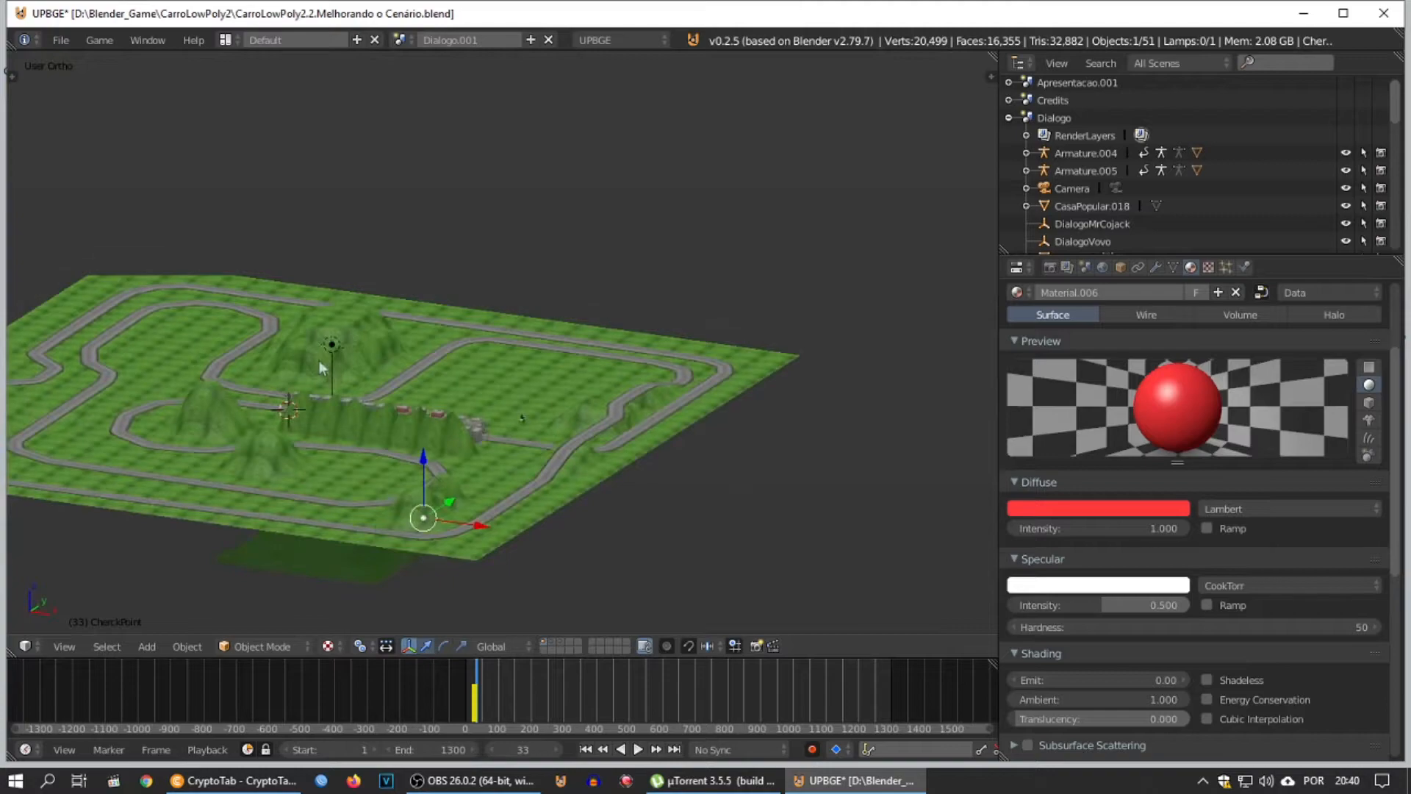
Step: Lower the marker onto the road surface at that corner and insert a location keyframe at frame 33
scroll(378, 525, "up", 4)
middle_click_drag(375, 581, 478, 294, "shift")
scroll(456, 316, "up", 4)
left_click_drag(429, 397, 430, 473)
middle_click_drag(431, 472, 441, 286, "shift")
scroll(395, 373, "up", 8)
scroll(395, 375, "up", 3)
middle_click_drag(395, 375, 662, 386, "shift")
left_click_drag(411, 260, 412, 259)
key("i")
left_click(326, 430)
Step: In top view, move the marker along the southern road to the map's lower-left corner and insert a location keyframe
scroll(391, 368, "down", 3)
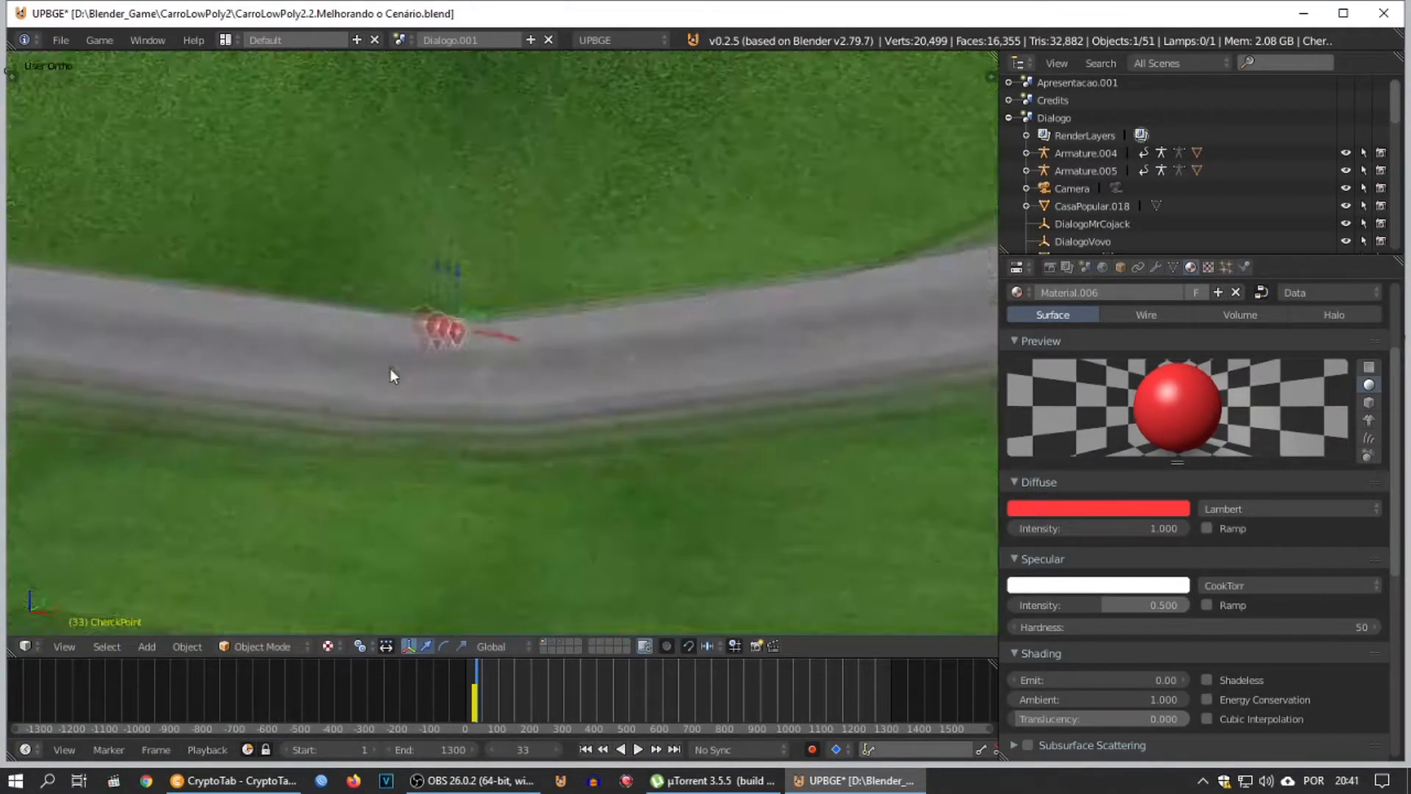
key("KP_7")
scroll(395, 381, "down", 9)
middle_click_drag(345, 371, 757, 338, "shift")
left_click_drag(933, 310, 122, 335)
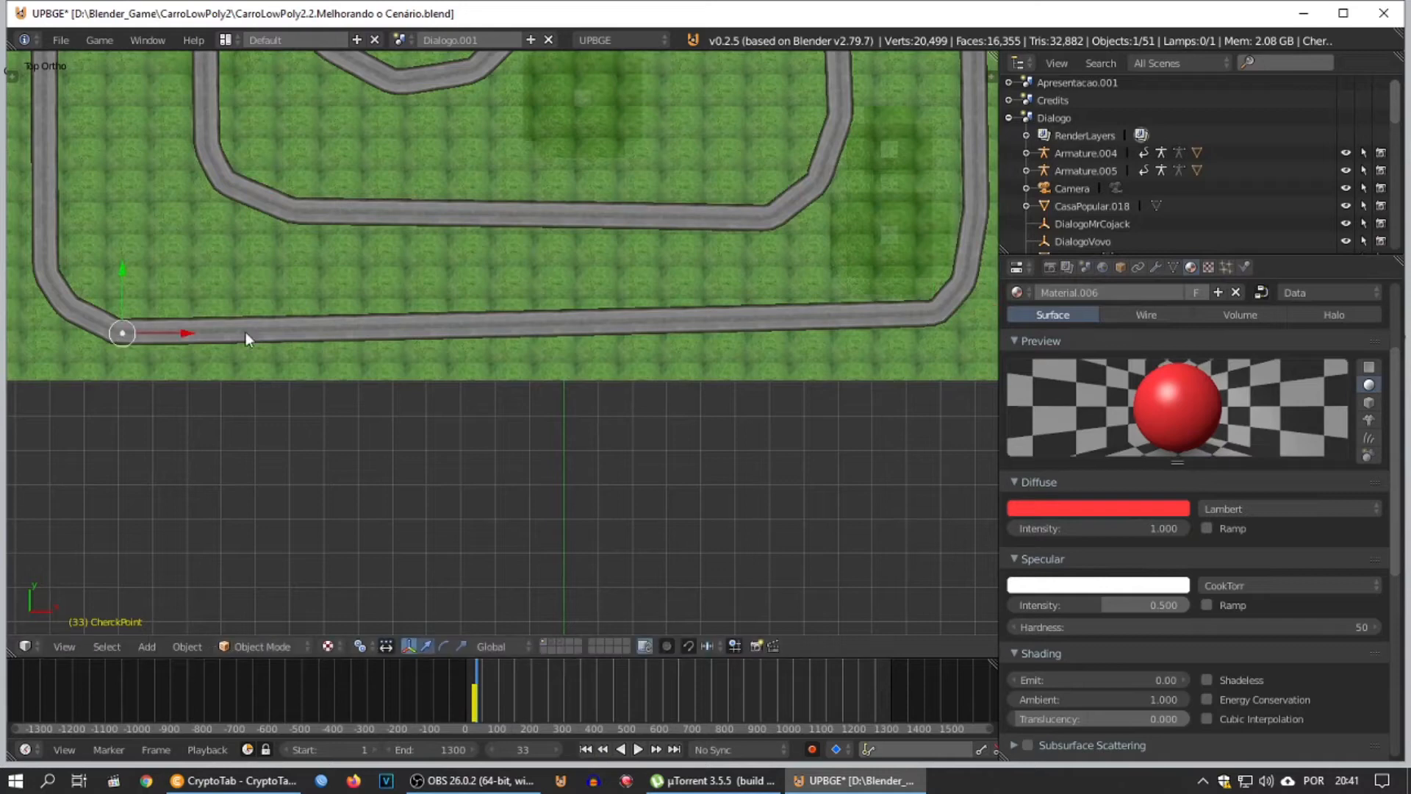
key("i")
left_click(181, 333)
Step: Move the marker up the western road to the start of its bend and insert a location keyframe
scroll(192, 336, "down", 4)
middle_click_drag(264, 338, 331, 518, "shift")
left_click_drag(380, 520, 334, 323)
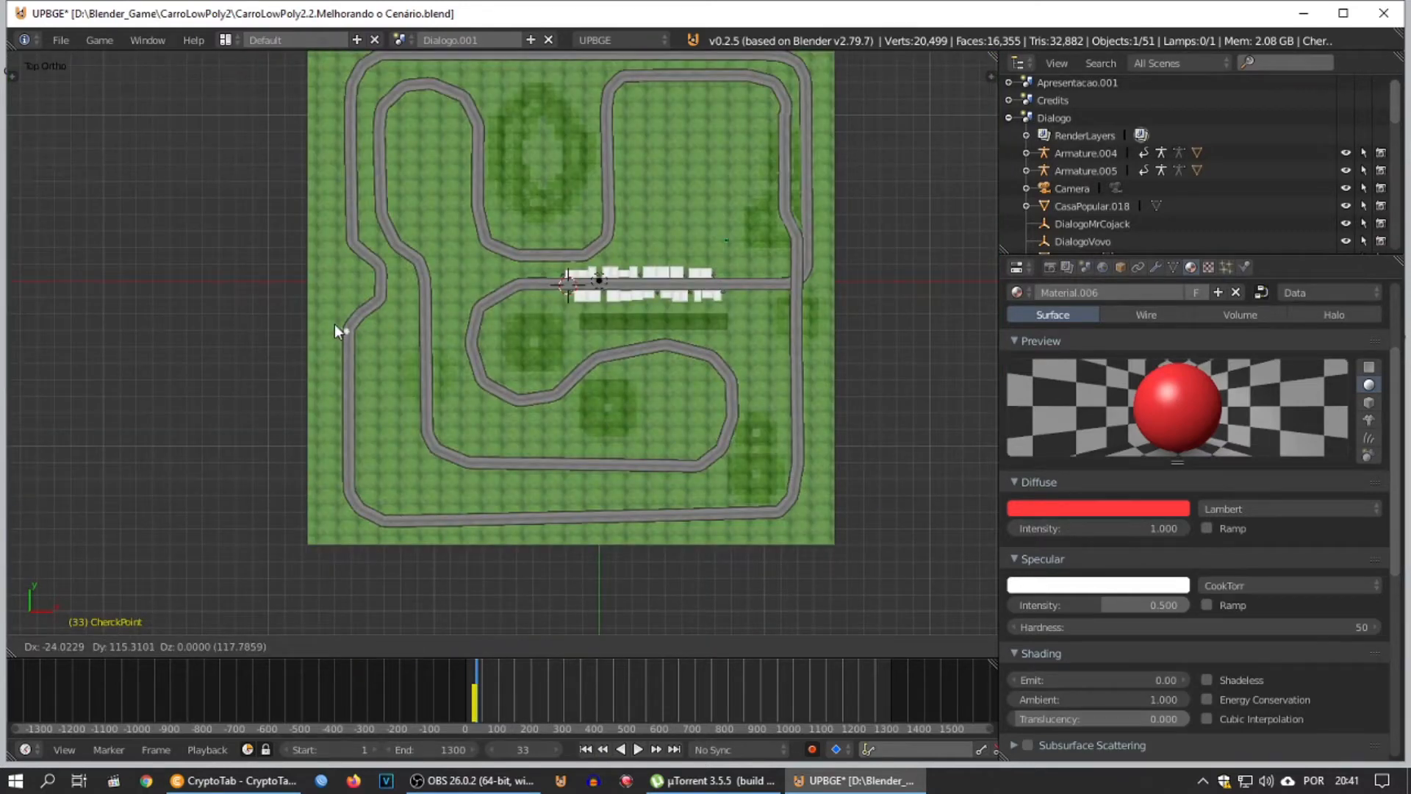
left_click_drag(380, 523, 345, 333)
key("i")
left_click(372, 334)
Step: Advance the timeline and move the marker up the western road to the map's upper-left corner
middle_click_drag(327, 367, 365, 471, "shift")
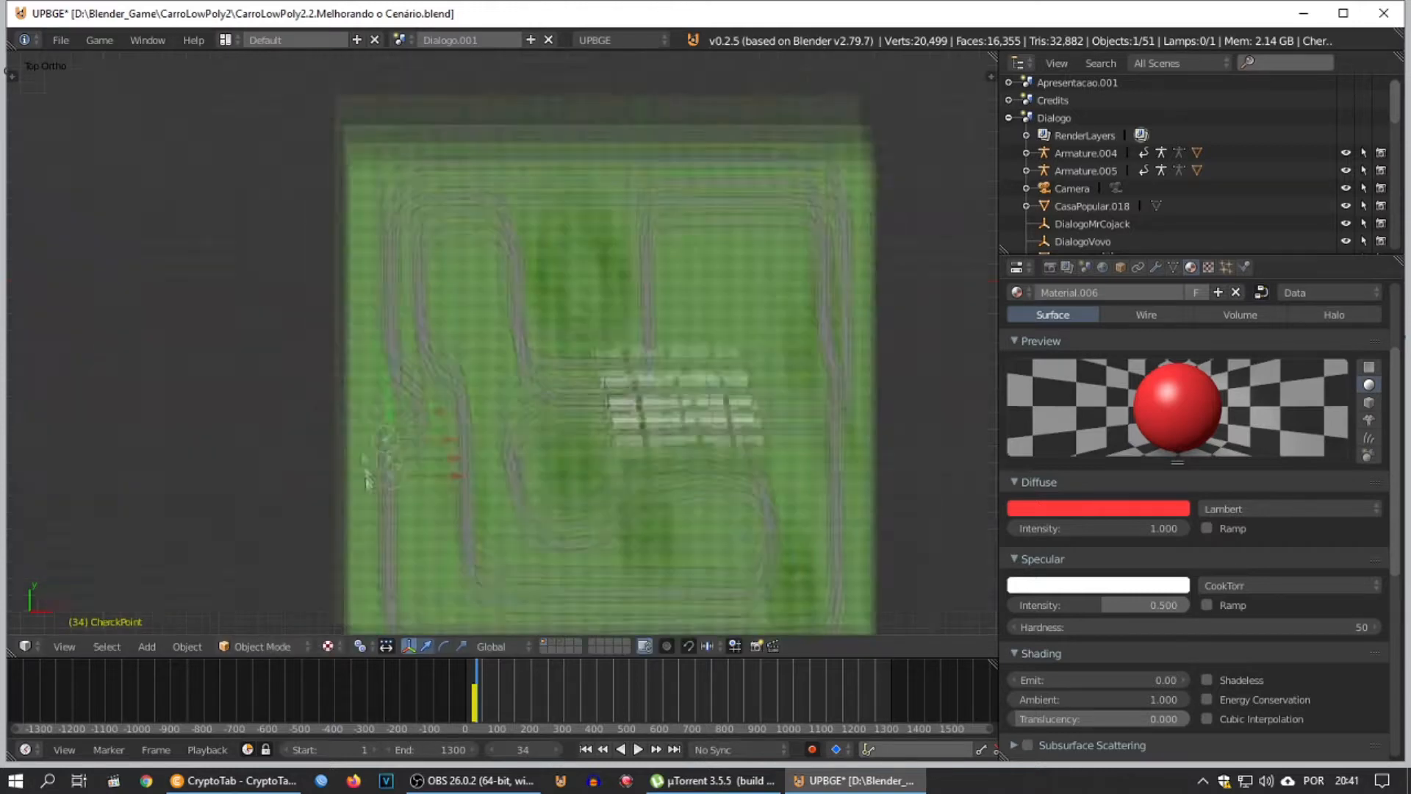
scroll(365, 471, "up", 2)
scroll(366, 361, "up", 2)
key("Right")
left_click_drag(362, 450, 369, 127)
middle_click_drag(369, 127, 410, 471, "shift")
left_click_drag(410, 471, 422, 259)
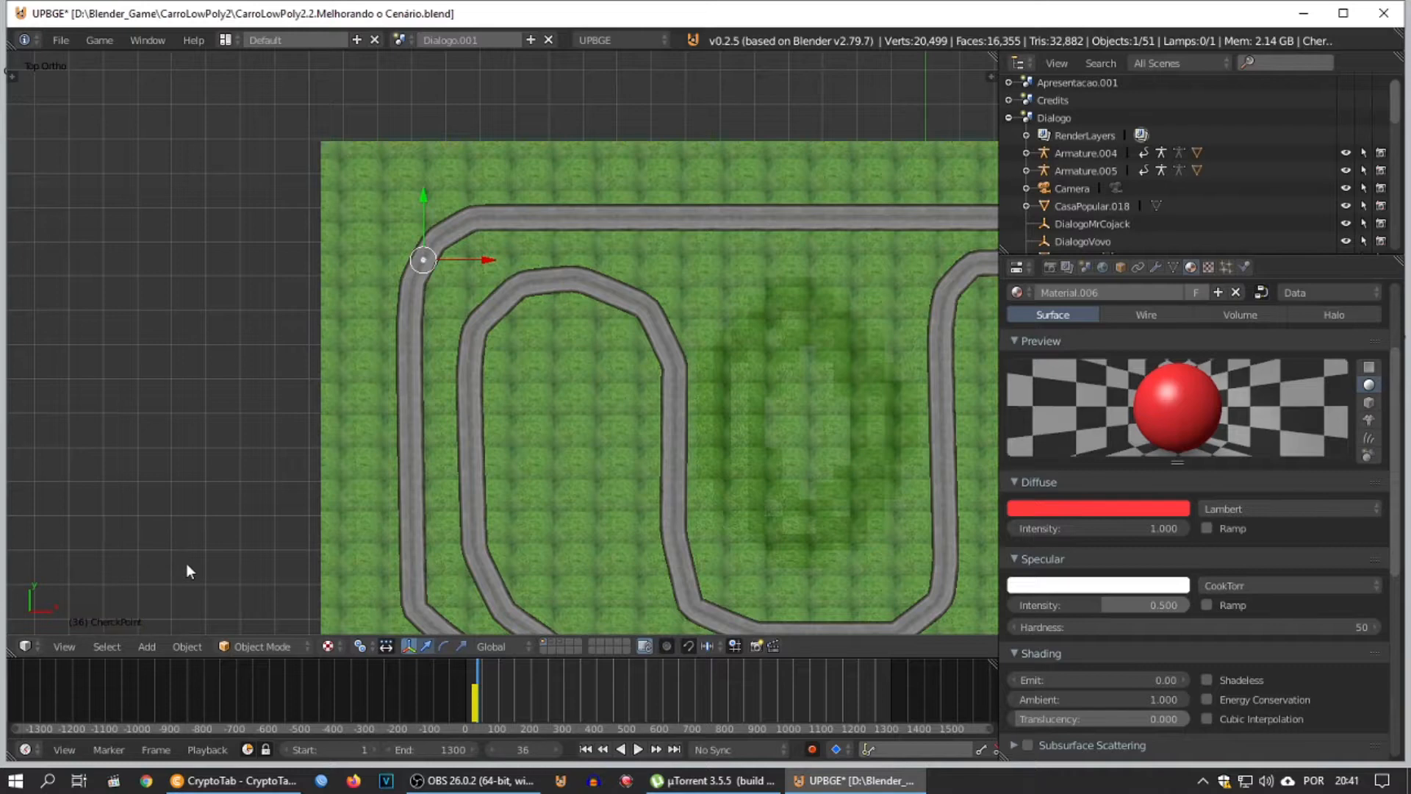
Step: At frame 36, move the marker along the northern road to about its middle
key("Right")
scroll(320, 523, "down", 2)
middle_click_drag(453, 483, 189, 513, "shift")
left_click_drag(193, 315, 521, 286)
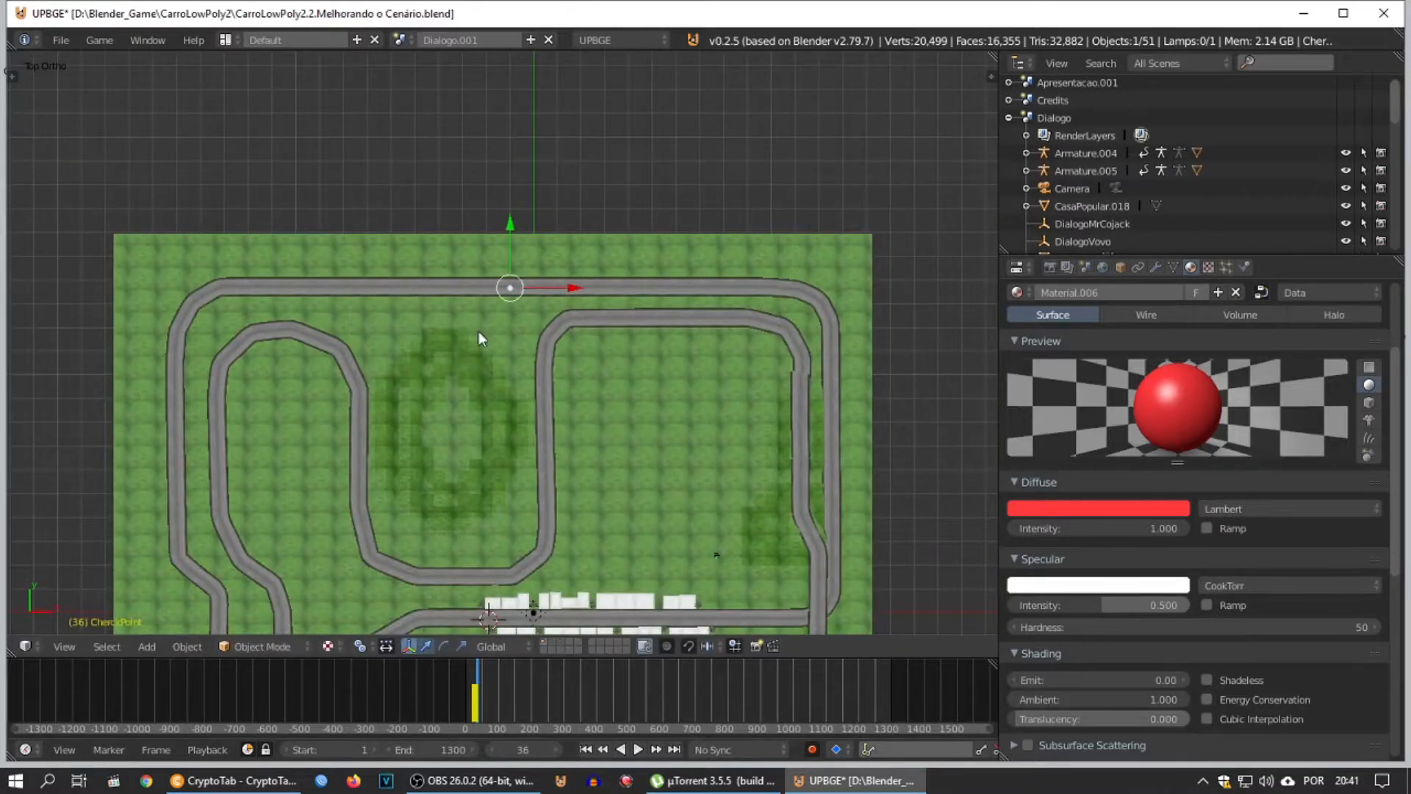
middle_click_drag(479, 332, 321, 280, "shift")
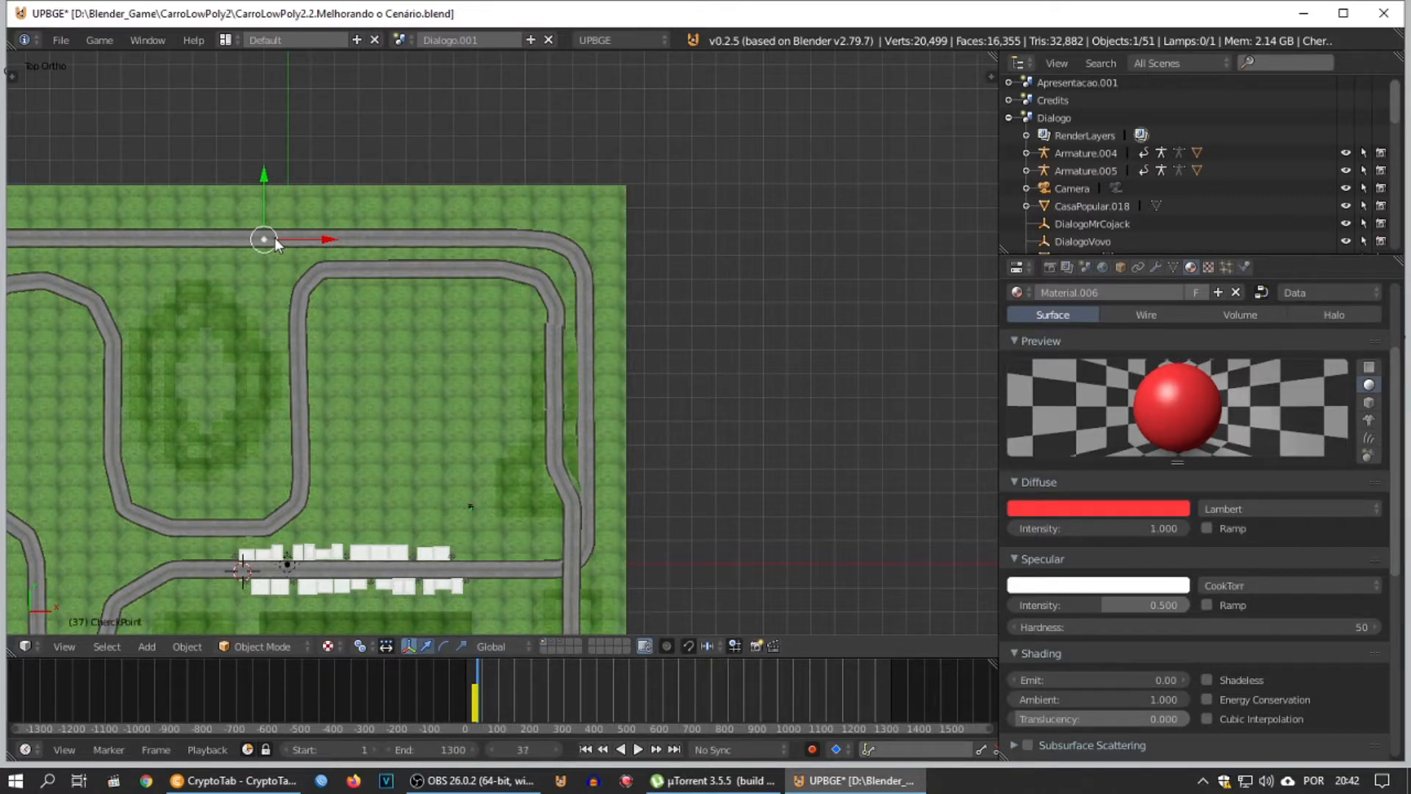
Step: Move the marker to two successive points down the outer eastern road, inserting keyframes at frames 37 and 38
right_click(593, 333)
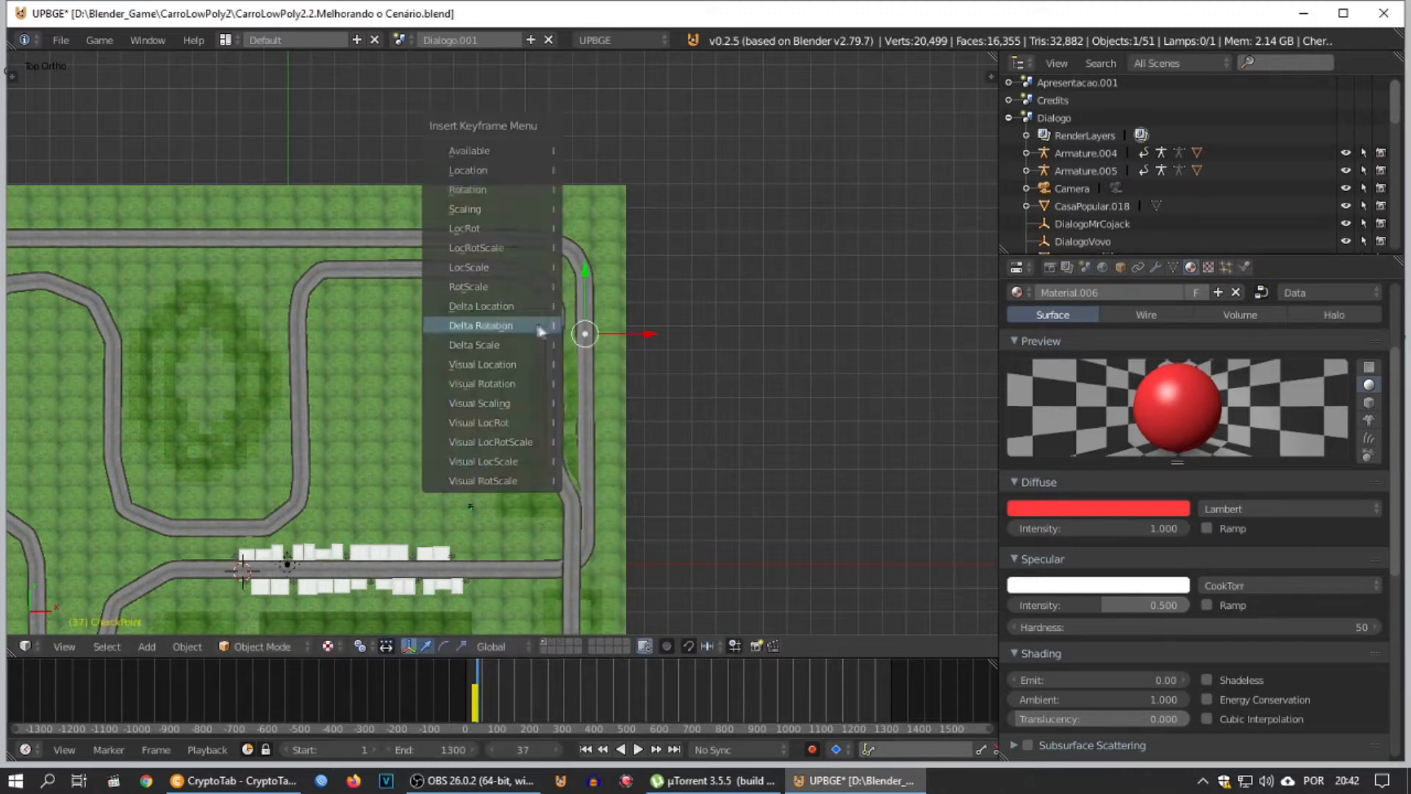
middle_click_drag(358, 428, 330, 222, "shift")
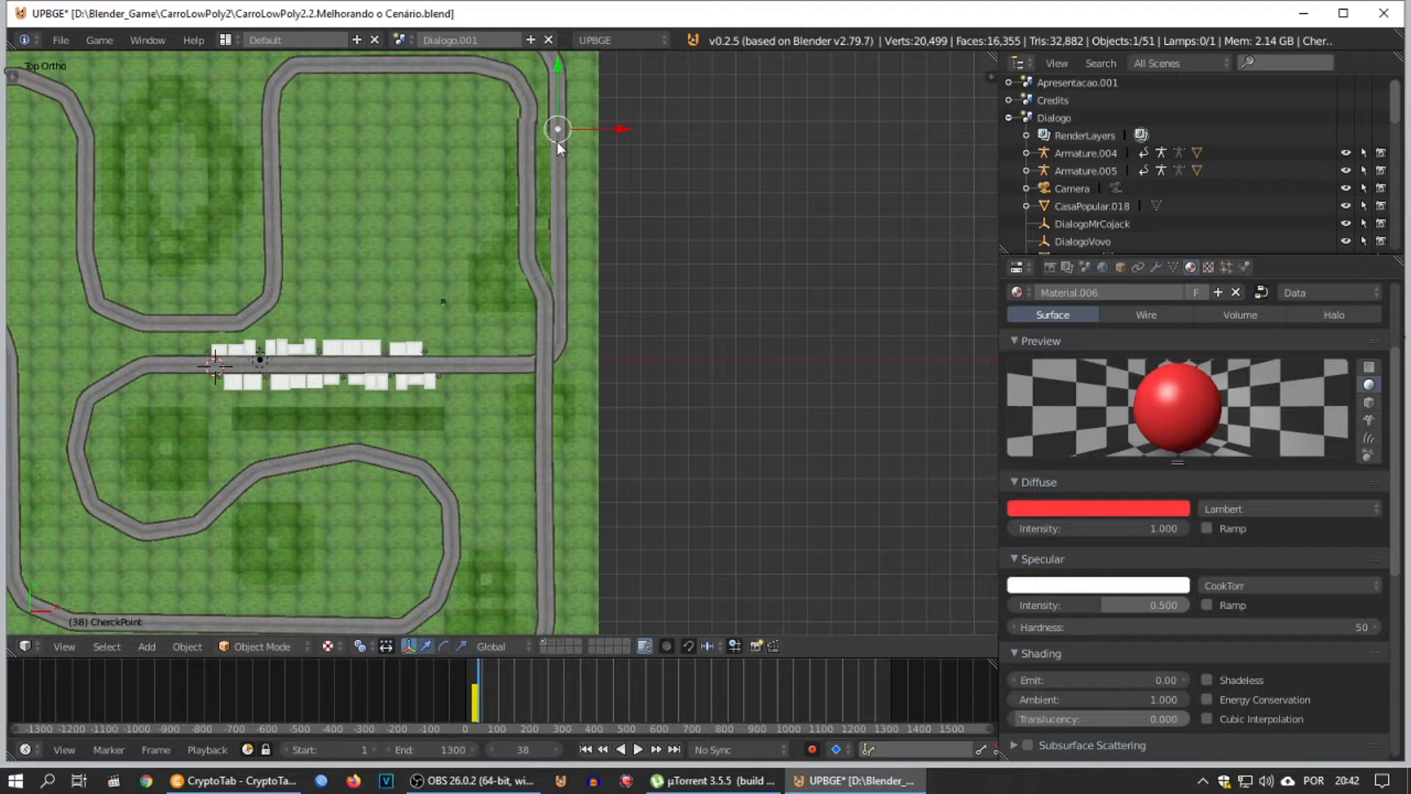
key("g")
left_click(558, 269)
key("i")
left_click(504, 269)
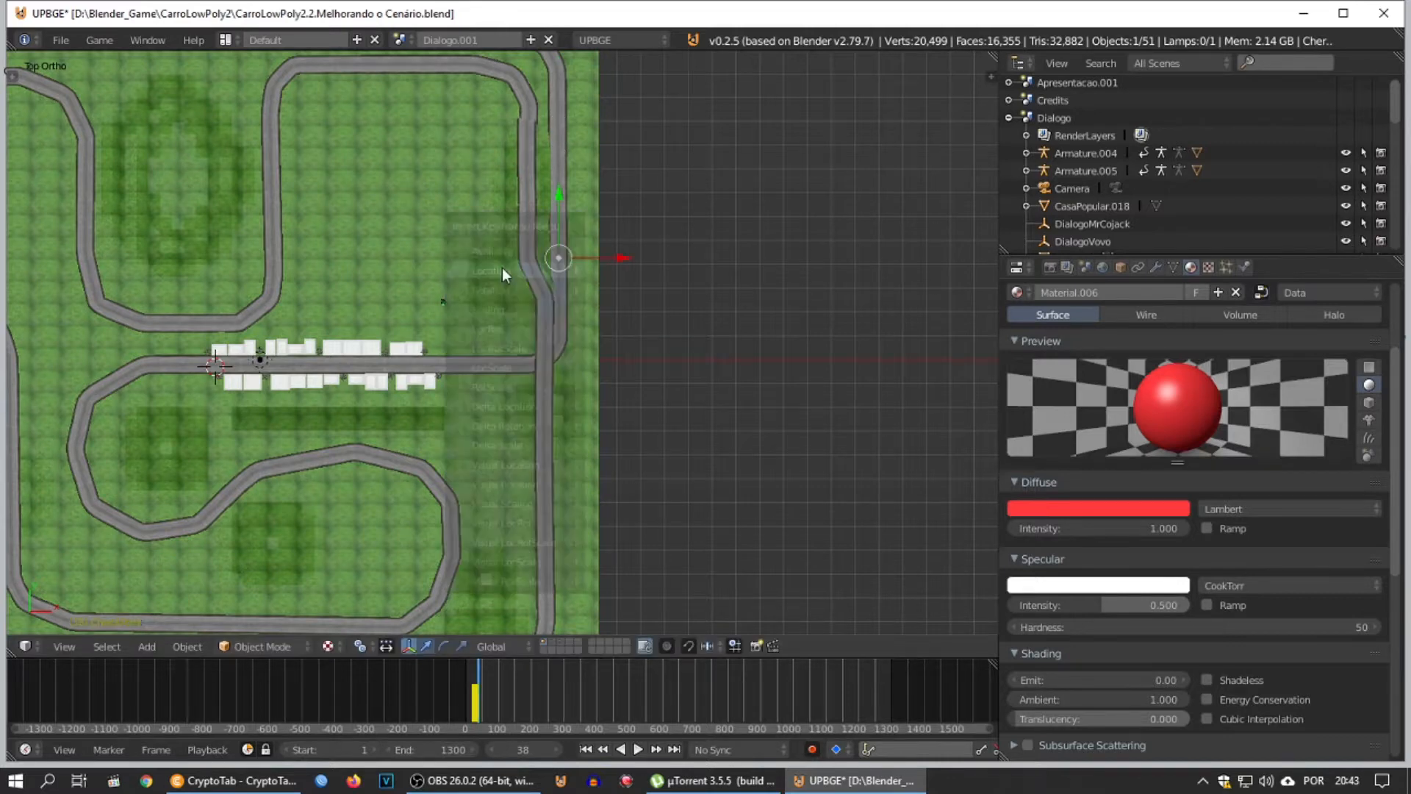
Step: Step back and forth through the keyframed frames to check the marker's positions around the track, ending at frame 20
middle_click_drag(496, 278, 505, 281)
key("Left")
scroll(498, 704, "up", 20)
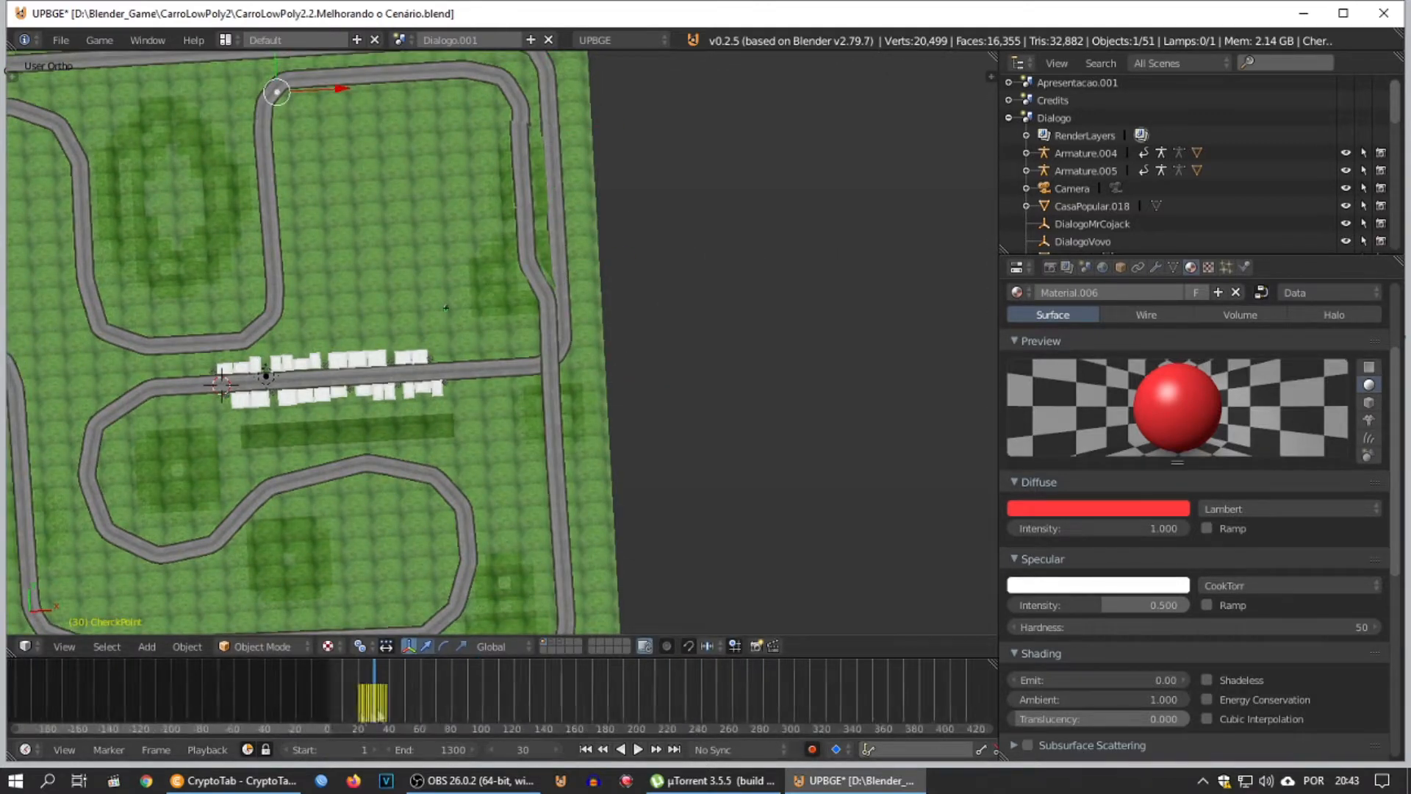
key("Left")
key("Left")
key("Left")
key("Left")
key("Left")
key("Left")
key("Left")
key("Left")
key("Left")
key("Left")
key("Right")
key("Right")
key("Right")
key("Right")
key("Right")
key("Right")
key("Right")
key("Right")
key("Right")
key("Right")
key("Right")
key("Right")
key("Right")
key("Right")
key("Right")
key("Right")
key("Right")
key("Right")
key("Right")
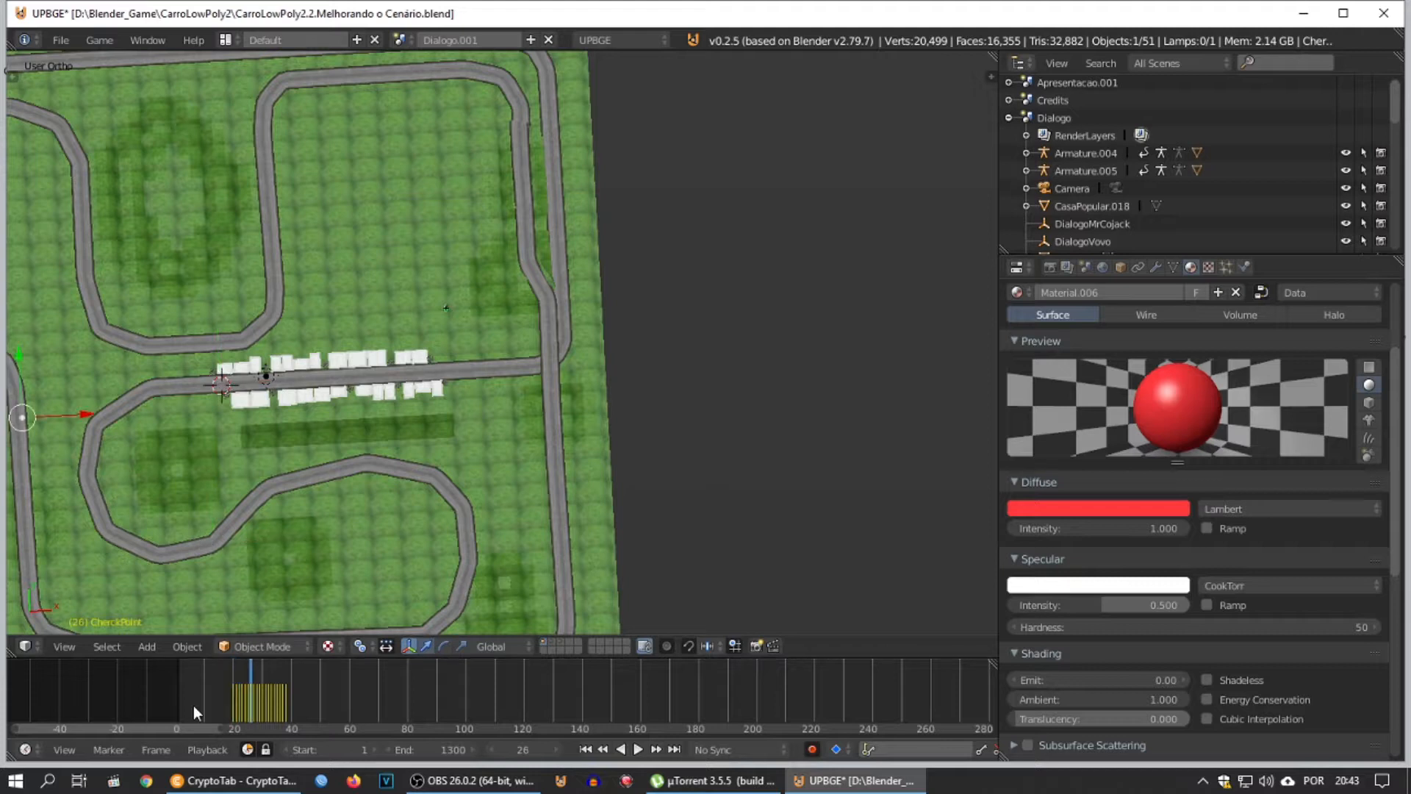
key("Left")
key("Left")
key("Left")
key("Left")
key("Left")
key("Left")
key("Left")
key("Left")
key("Left")
key("Left")
key("Left")
key("Left")
key("Left")
key("Left")
key("Left")
key("Left")
key("Left")
key("Left")
key("Left")
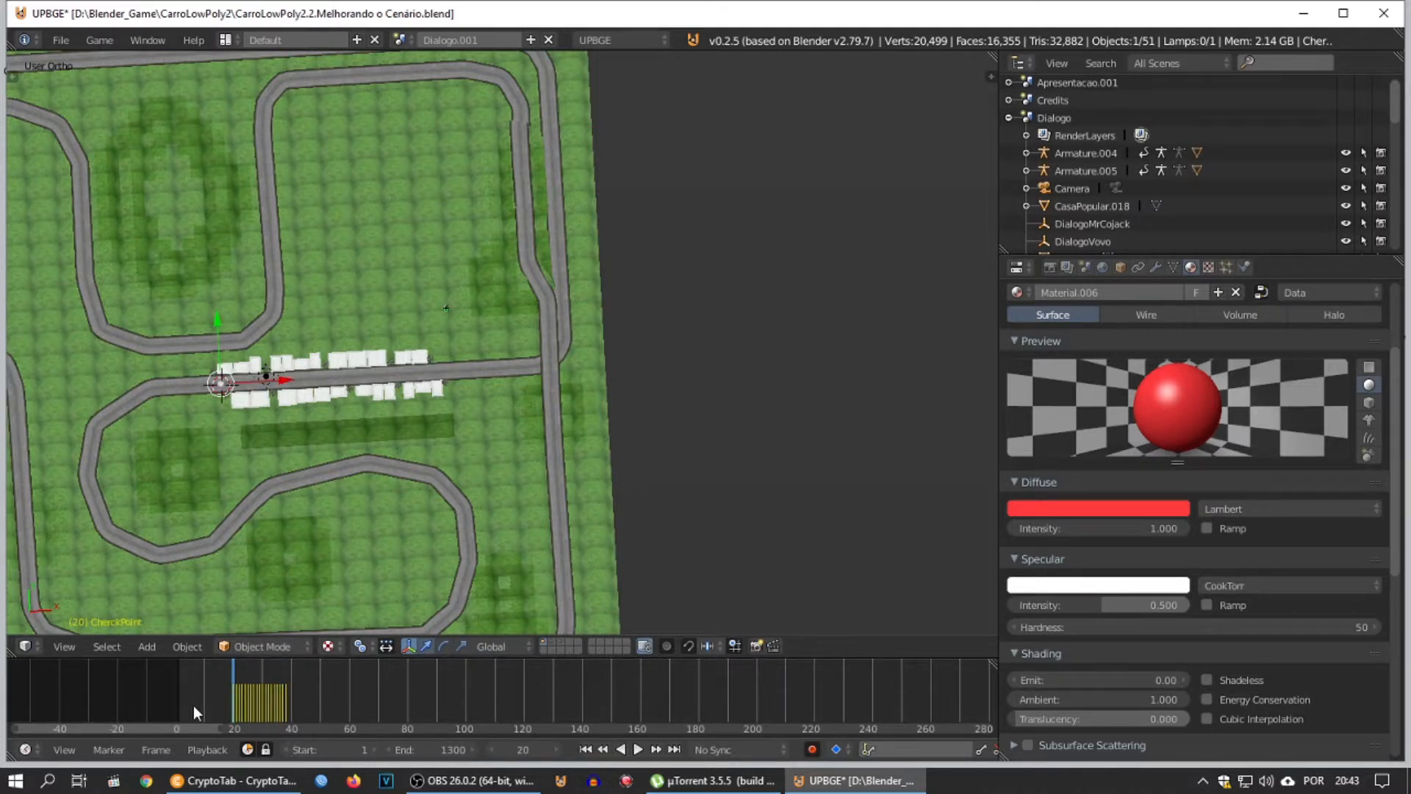
Step: Select the green player car and change the enlarged timeline area to the Logic Editor
scroll(447, 320, "up", 8)
right_click(296, 303)
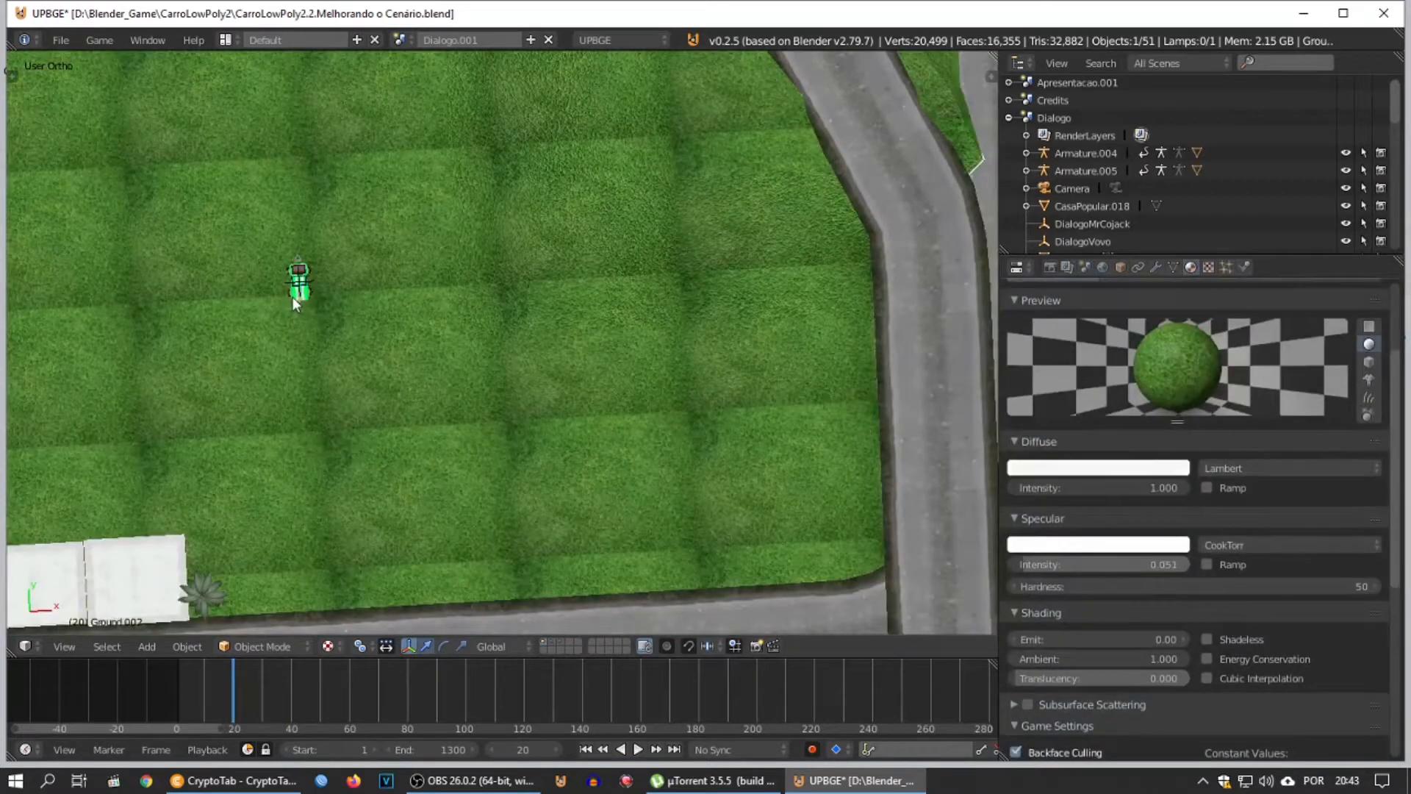
right_click(296, 296)
left_click_drag(713, 659, 713, 440)
left_click(26, 750)
left_click(73, 698)
Step: Show the car's game properties, copy the property name player, and hide the properties again
key("n")
left_click_drag(771, 625, 622, 632)
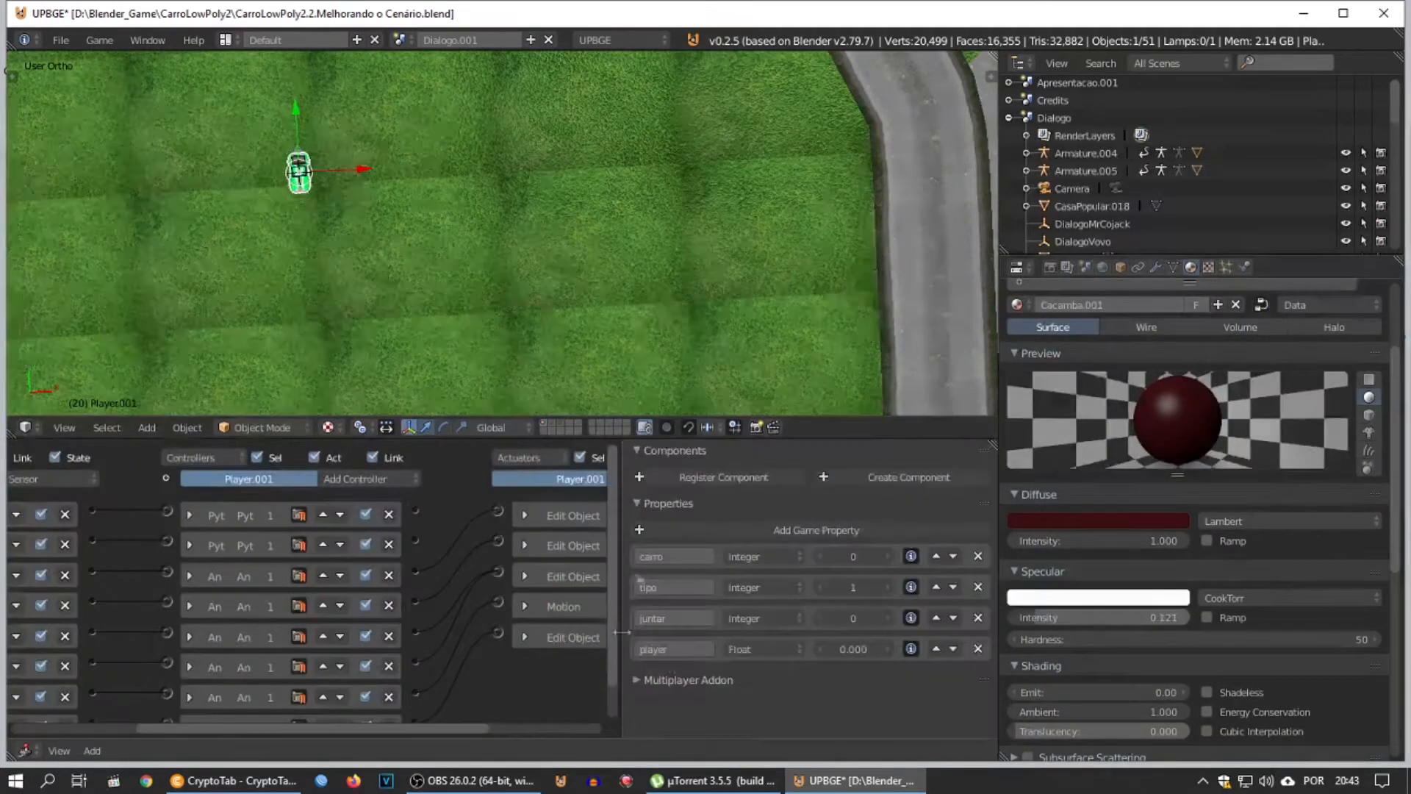
left_click(649, 649)
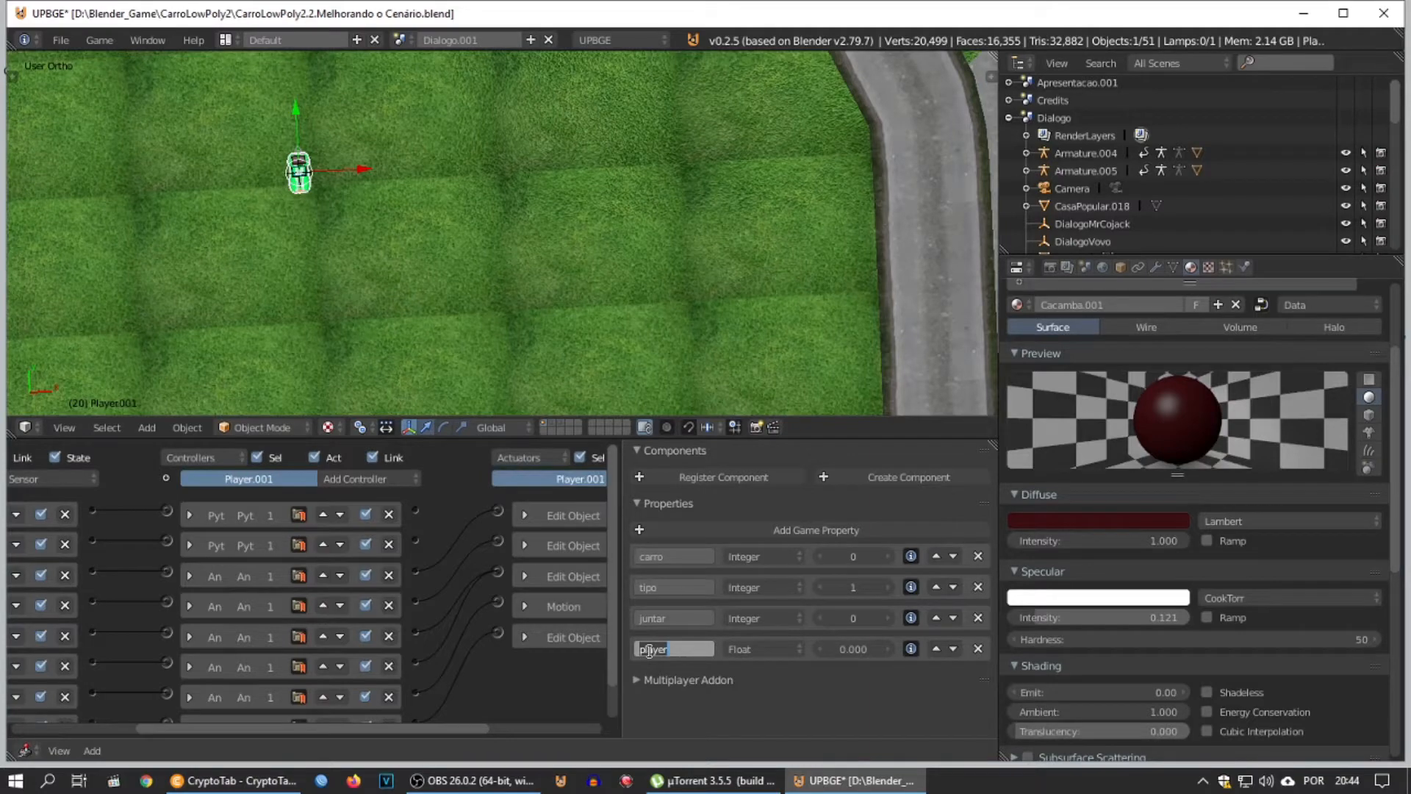
left_click(454, 490)
key("n")
Step: Enlarge the 3D view and select the red checkpoint marker on the road beside the buildings
left_click_drag(329, 439, 382, 630)
middle_click_drag(309, 477, 505, 410, "shift")
middle_click_drag(357, 424, 470, 410, "shift")
middle_click_drag(456, 535, 399, 364)
scroll(411, 405, "up", 5)
scroll(399, 364, "up", 4)
right_click(393, 358)
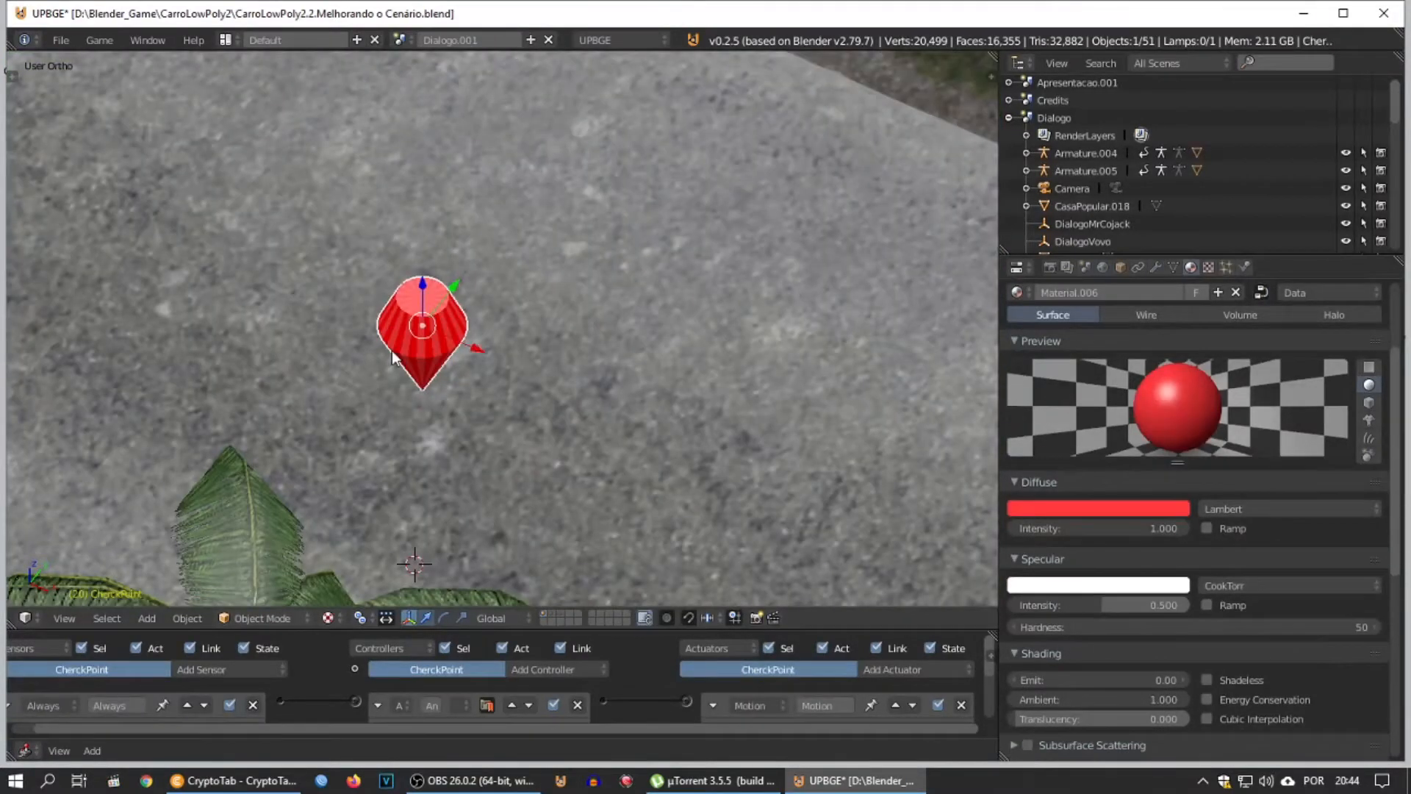
Step: Enlarge the Logic Editor for the marker and collapse its Motion actuator
left_click_drag(470, 631, 515, 341)
left_click(714, 417)
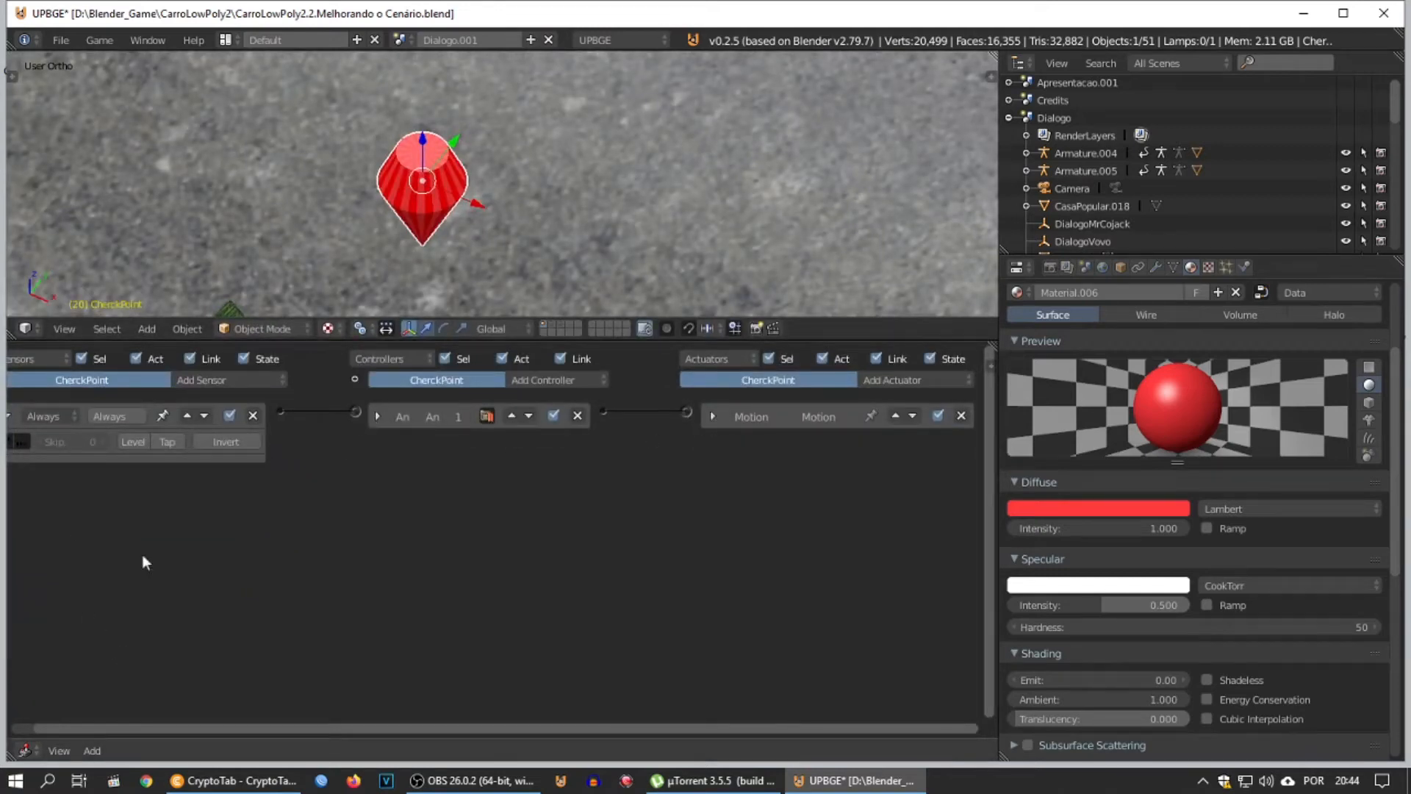
left_click_drag(1000, 435, 1165, 435)
Step: Add a Collision sensor with Tap for the property player and an Edit Object actuator to the marker
left_click(235, 383)
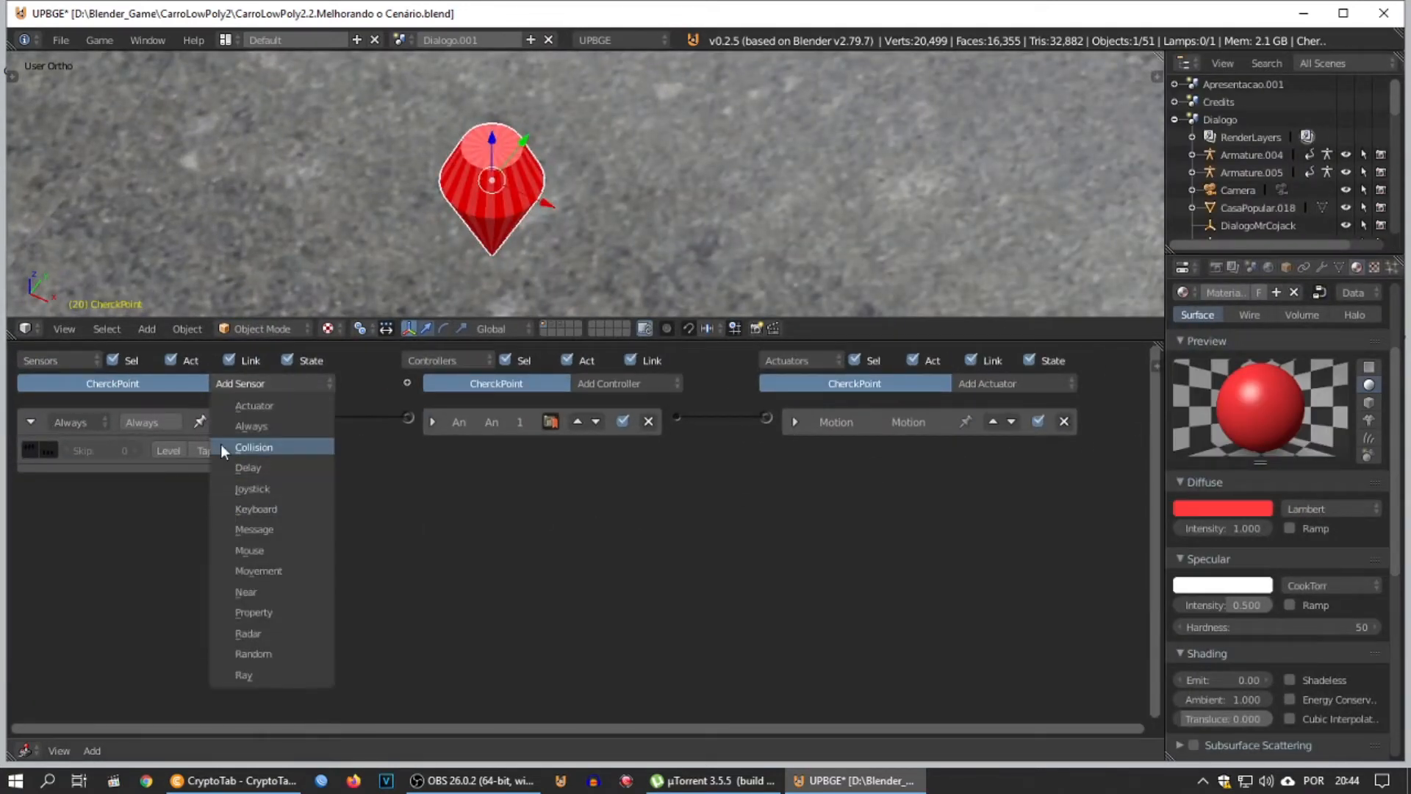
left_click(221, 445)
left_click(207, 547)
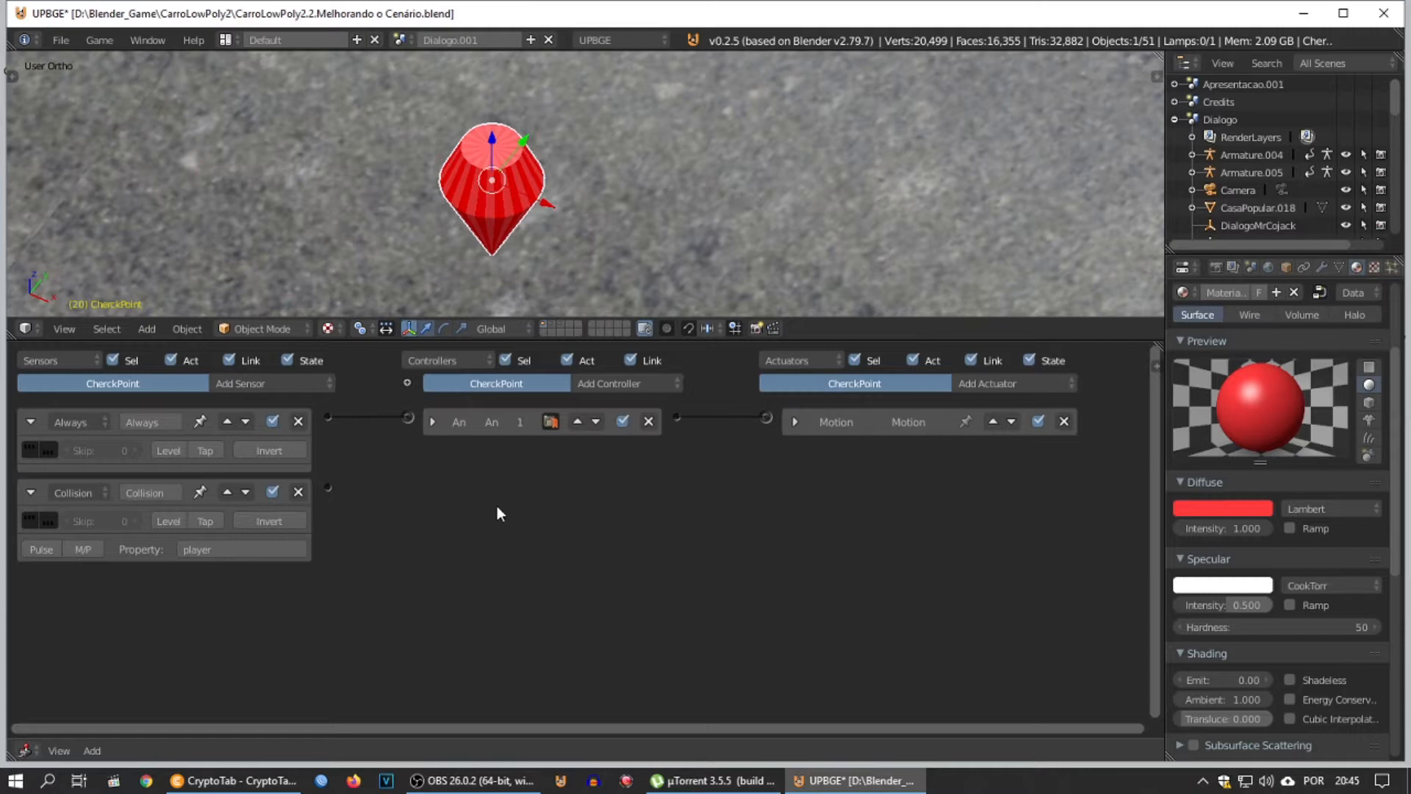
left_click_drag(474, 341, 500, 291)
left_click(1014, 334)
left_click(1003, 416)
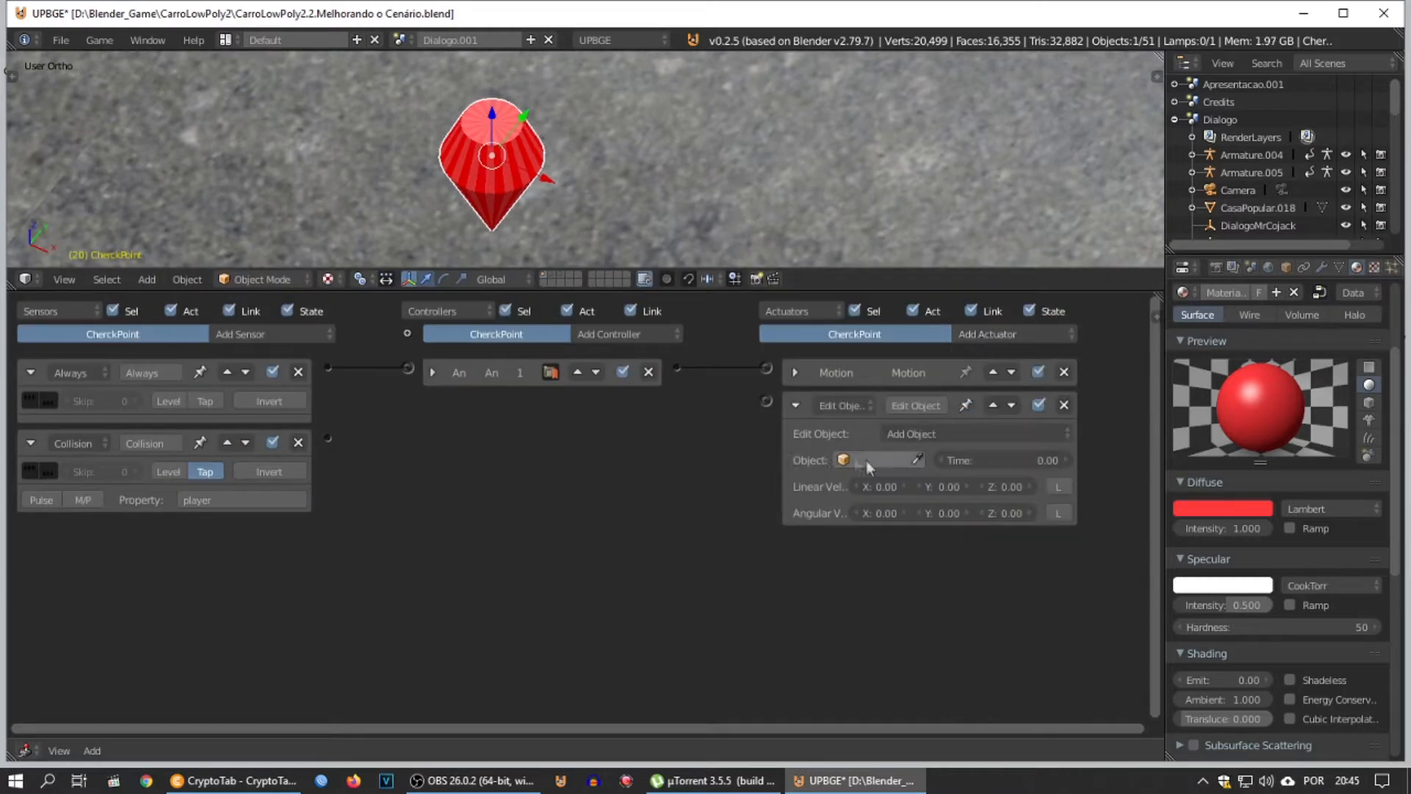
Step: Show the layer holding the sound objects, inspect their Sound actuators and select the last object in the row
left_click(559, 275)
scroll(606, 228, "up", 4)
middle_click_drag(606, 228, 502, 186, "shift")
scroll(502, 187, "up", 7)
middle_click_drag(457, 233, 537, 195, "shift")
right_click(520, 128)
left_click(795, 373)
right_click(575, 147)
right_click(600, 157)
right_click(632, 169)
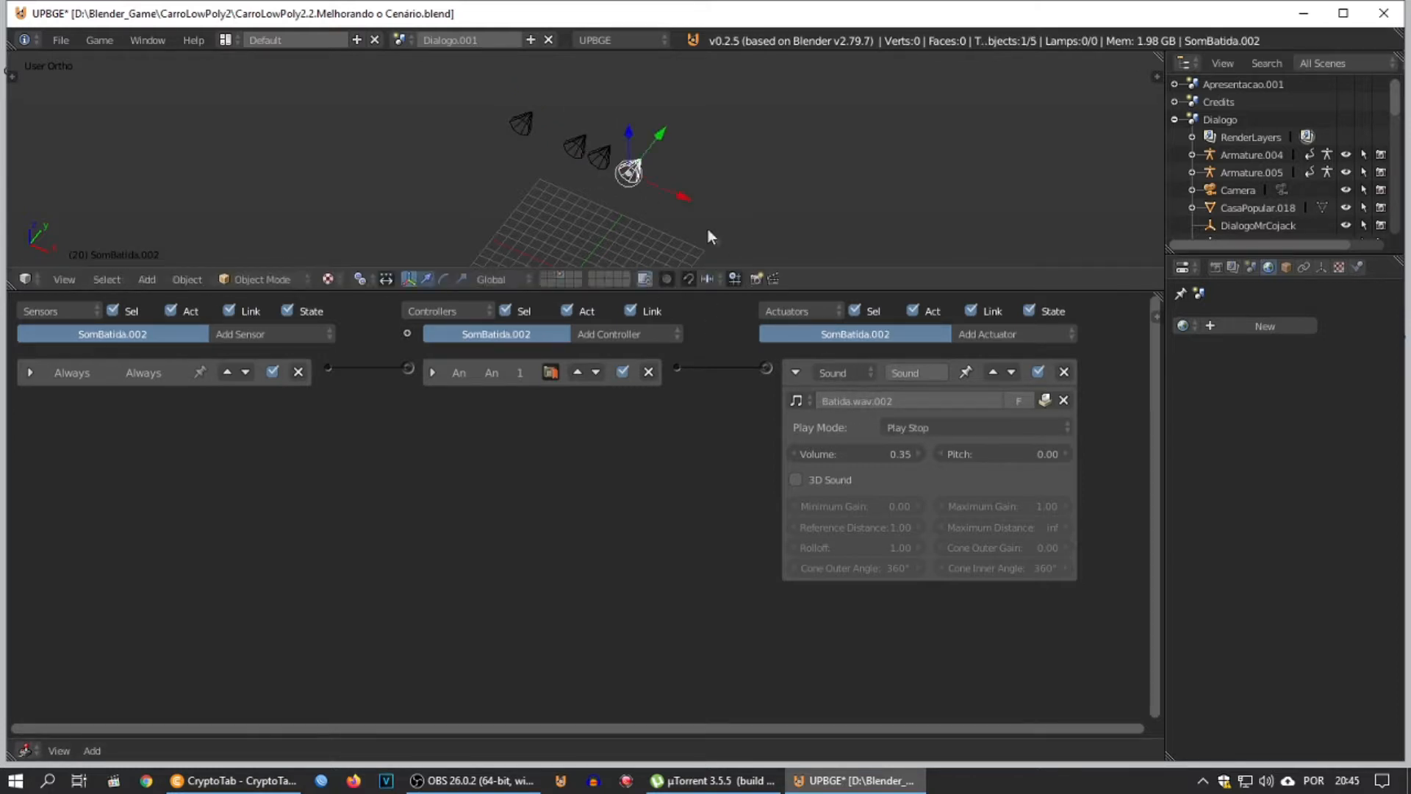
Step: Duplicate the selected sound object along the X axis and rename the copy SomCheckPoint.015
key("shift+d")
key("x")
left_click(708, 223)
left_click_drag(1165, 302, 1123, 301)
left_click(1243, 266)
left_click(1192, 326)
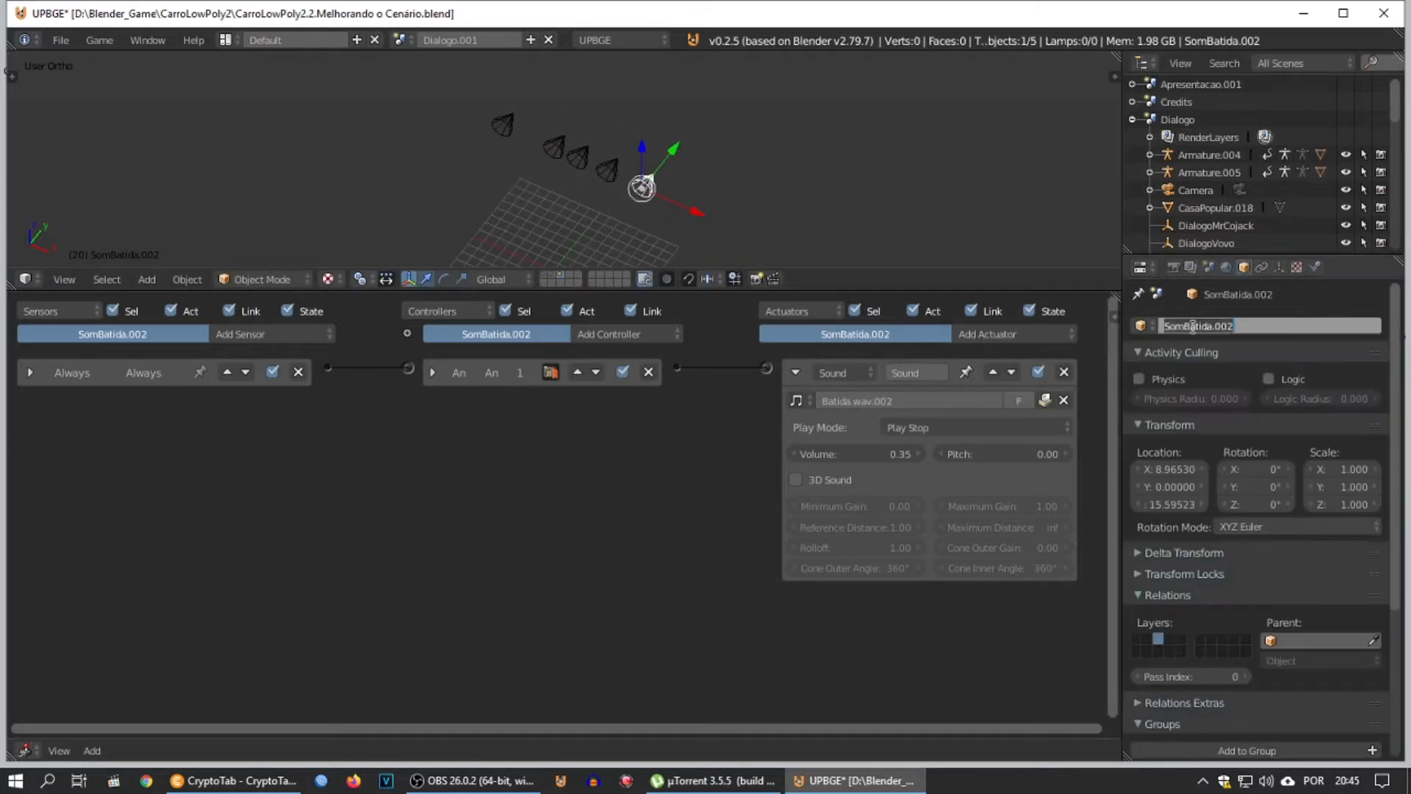
type("SomCheckPoint.015")
key("Return")
Step: Replace the copy's sound with SelectMenu1.wav and collapse its Sound actuator
left_click(861, 401)
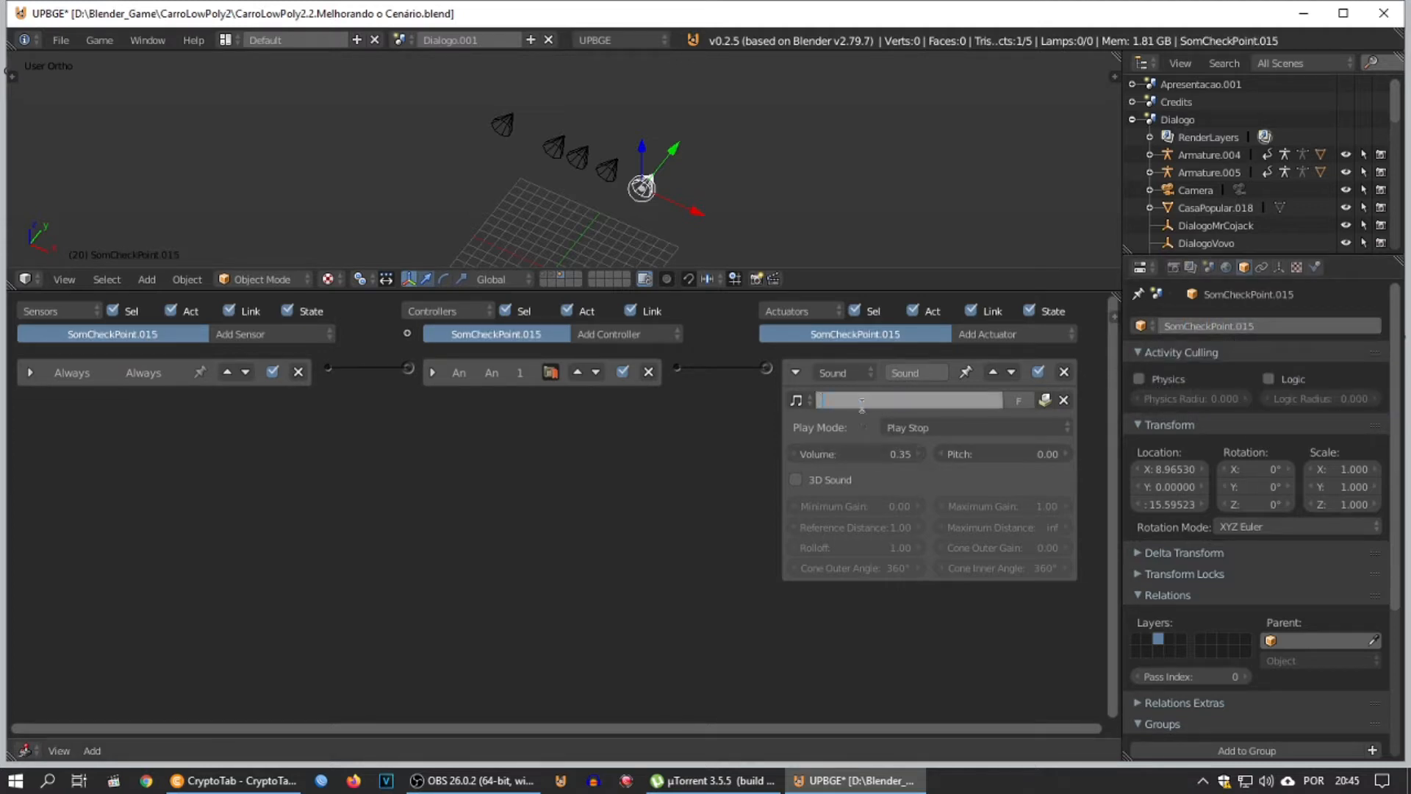
left_click(1065, 401)
left_click(1022, 401)
left_click(240, 130)
left_click(269, 199)
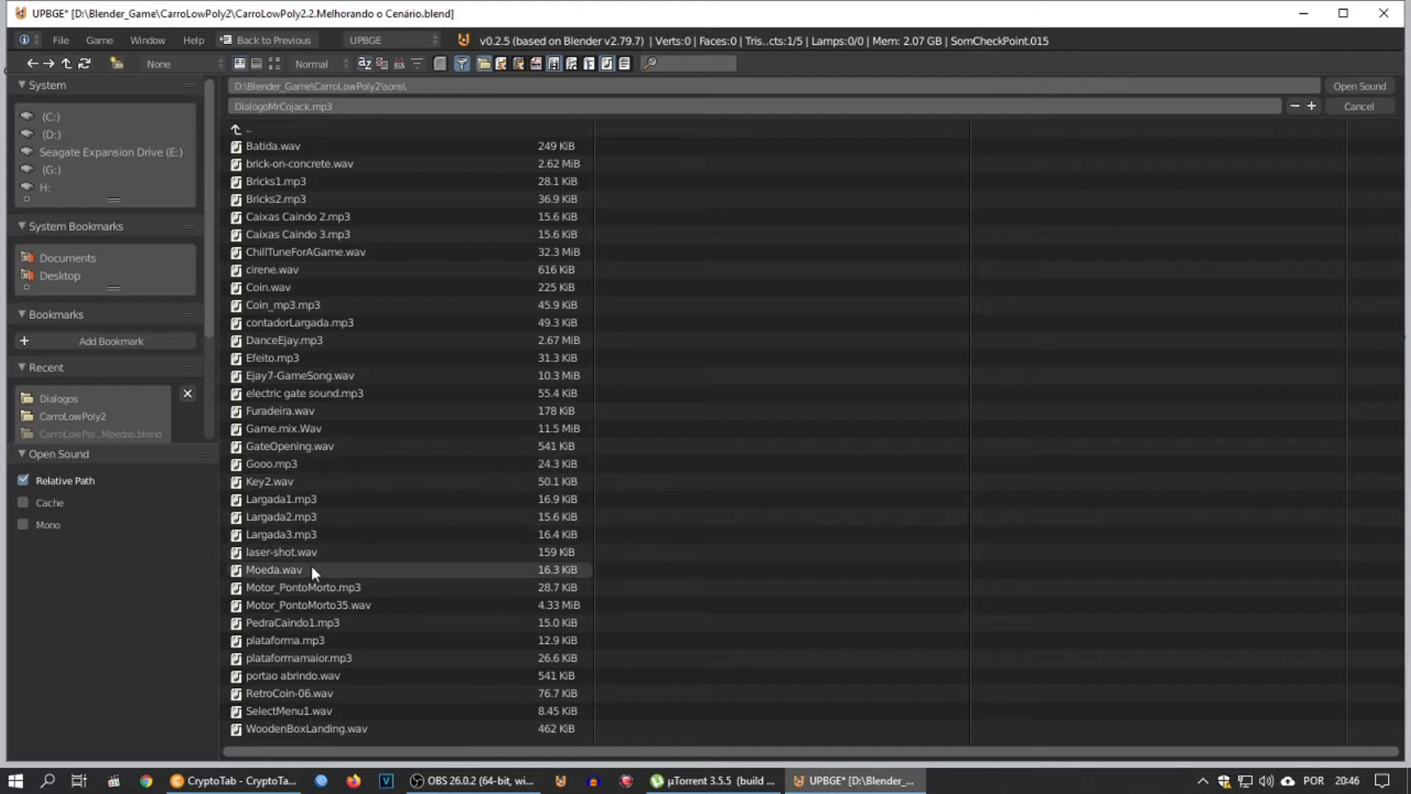
double_click(294, 711)
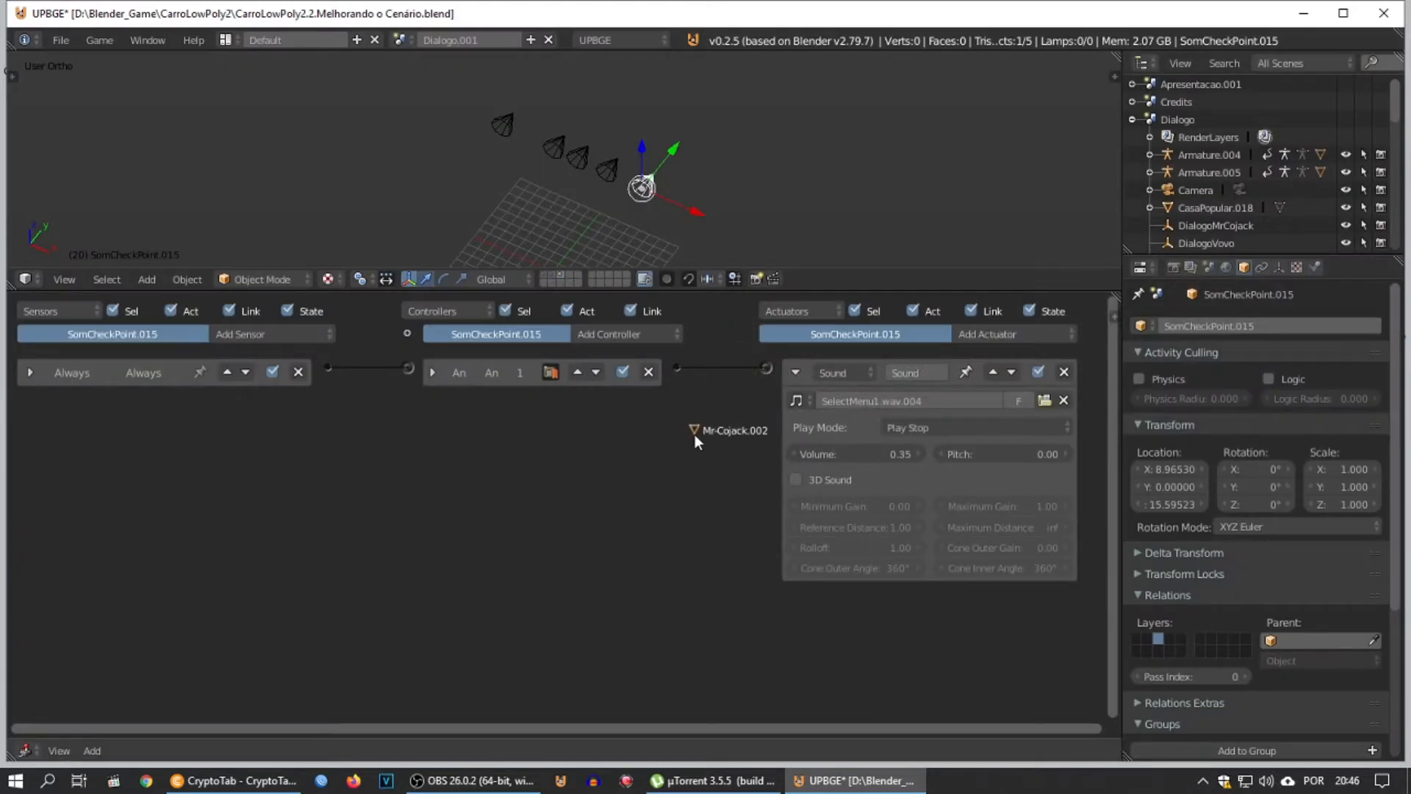
left_click(795, 372)
Step: Copy the sound object's name and reselect the red checkpoint marker on the track layer
left_click(1173, 326)
key("ctrl+c")
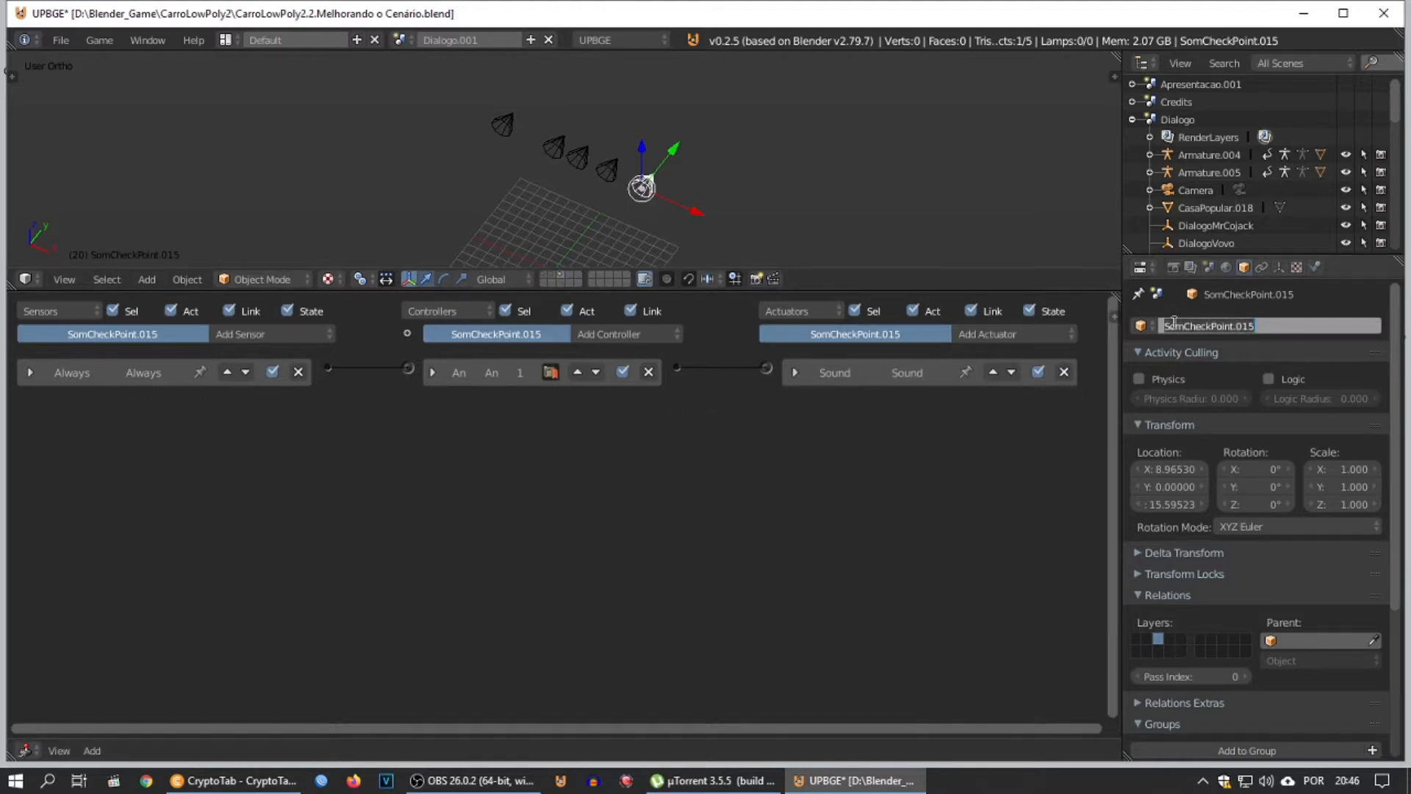
left_click(542, 272)
left_click(544, 274)
middle_click_drag(510, 117, 516, 243, "shift")
left_click_drag(529, 291, 529, 534)
scroll(453, 294, "up", 6)
scroll(705, 344, "up", 8)
middle_click_drag(453, 294, 460, 265, "shift")
right_click(539, 157)
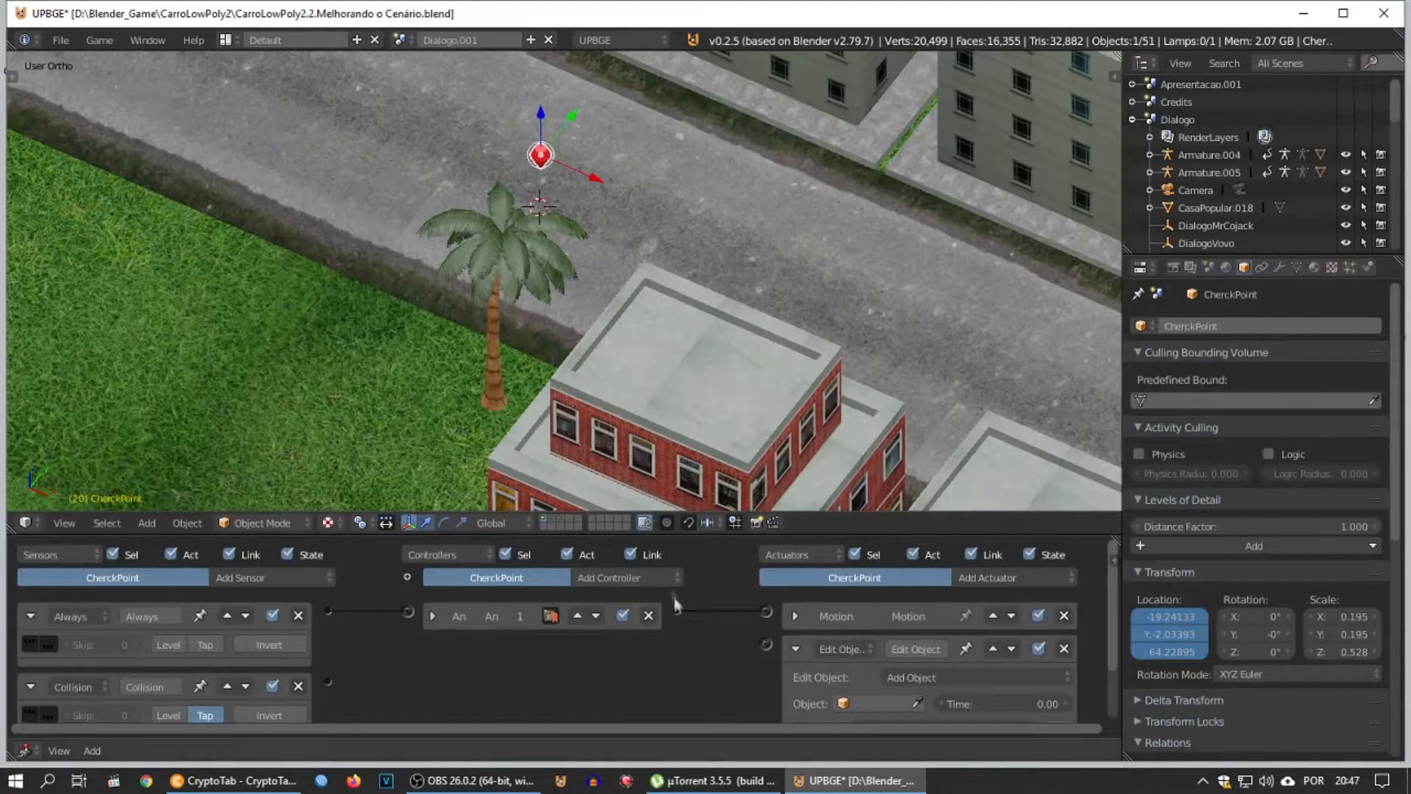
Step: Set the Edit Object actuator to add SomCheckPoint.015, link the existing And controller to it and collapse it
left_click_drag(724, 534, 750, 327)
left_click(859, 493)
key("ctrl+v")
key("Return")
left_click(1031, 496)
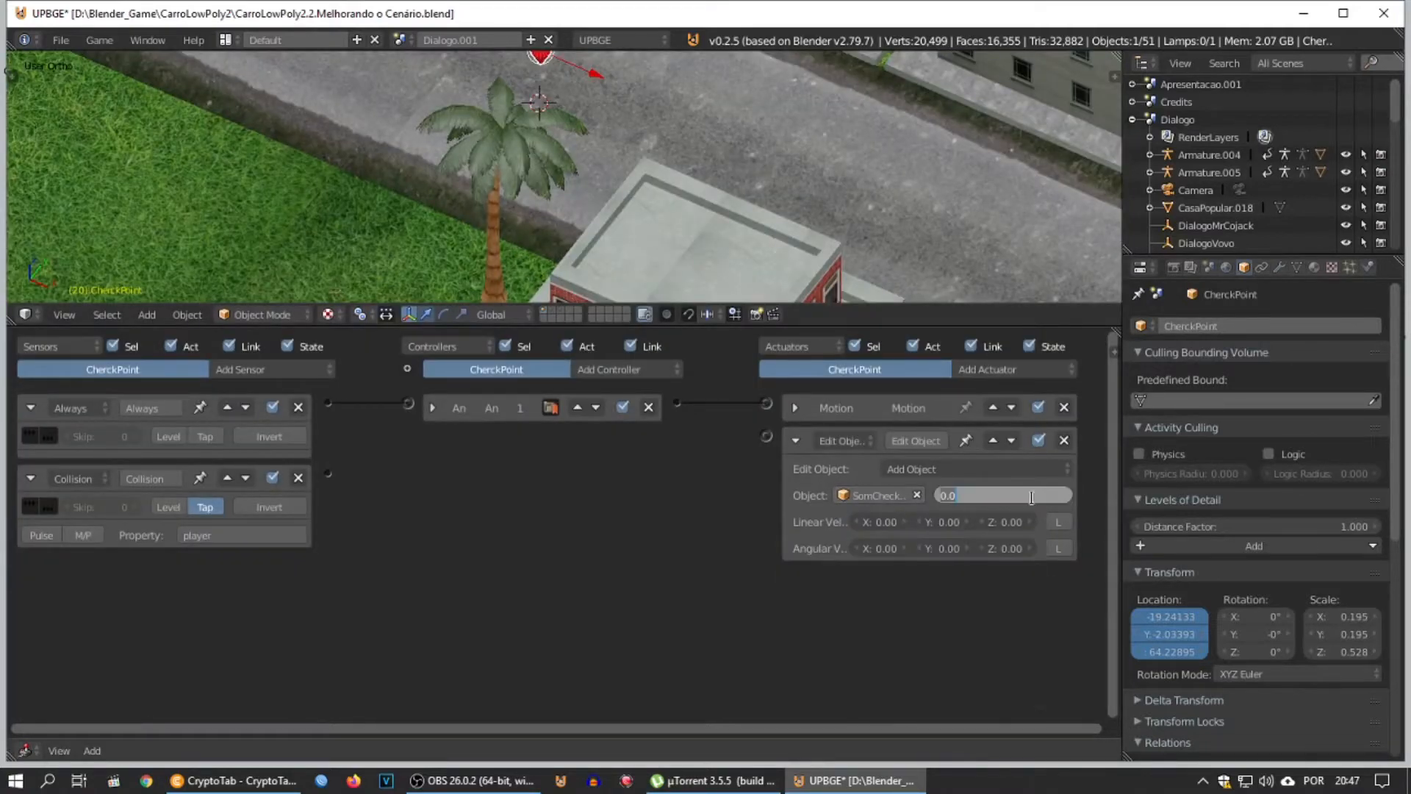
left_click_drag(684, 408, 677, 405)
left_click(795, 441)
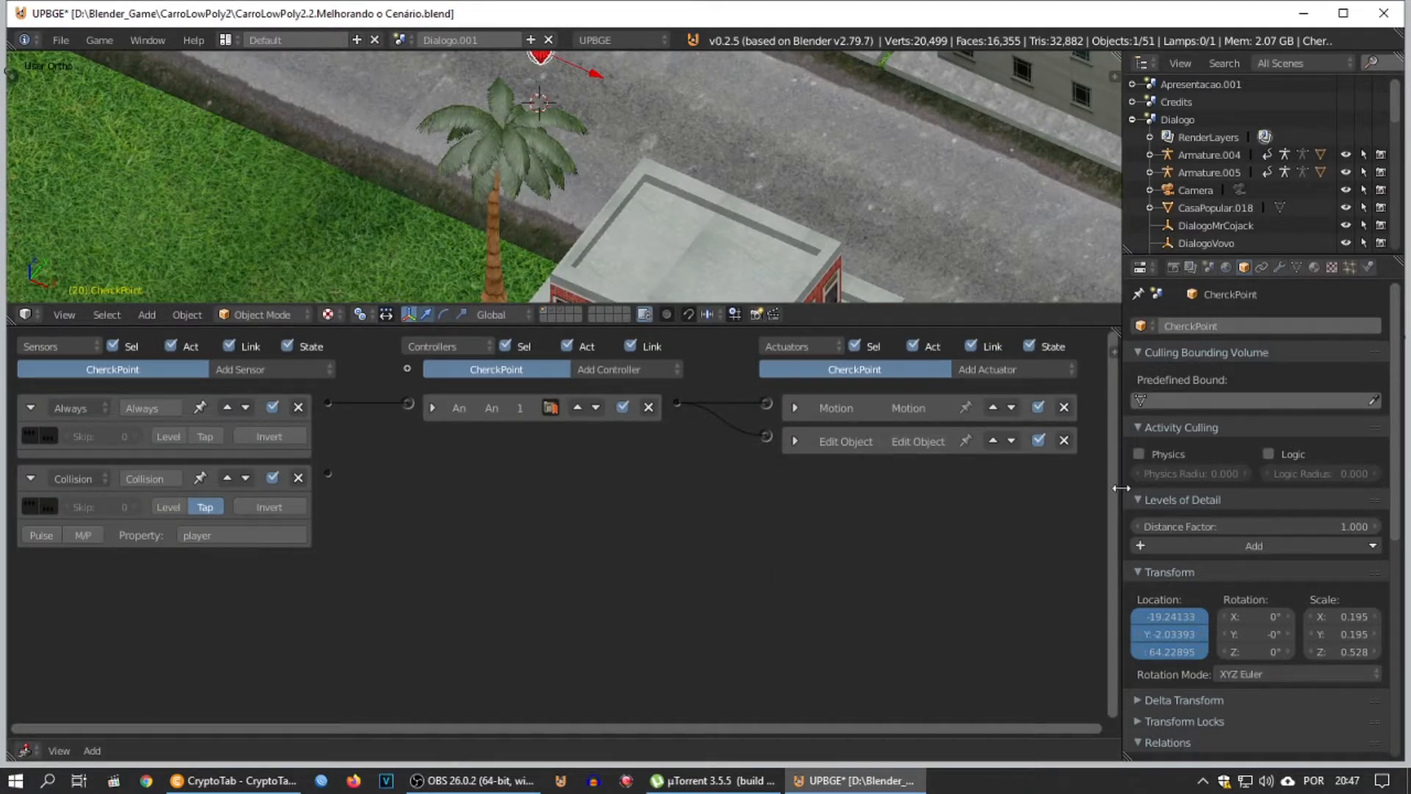
Step: Turn on Box collision bounds in the checkpoint's physics settings
left_click_drag(1122, 441, 756, 412)
left_click(1000, 268)
left_click(784, 639)
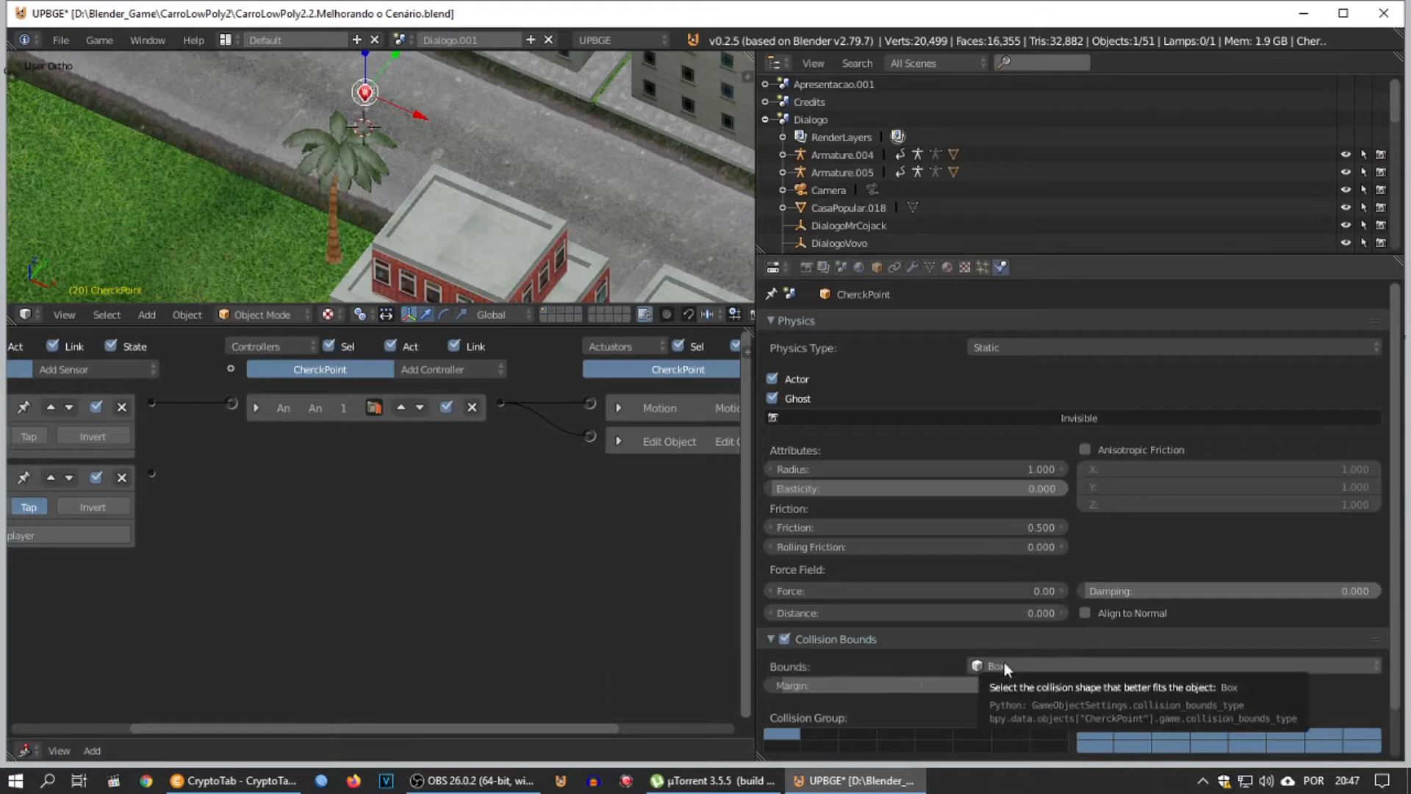
Step: Run the game full screen from the camera view to test the checkpoint, and return to the full layout
key("KP_0")
key("shift+space")
key("p")
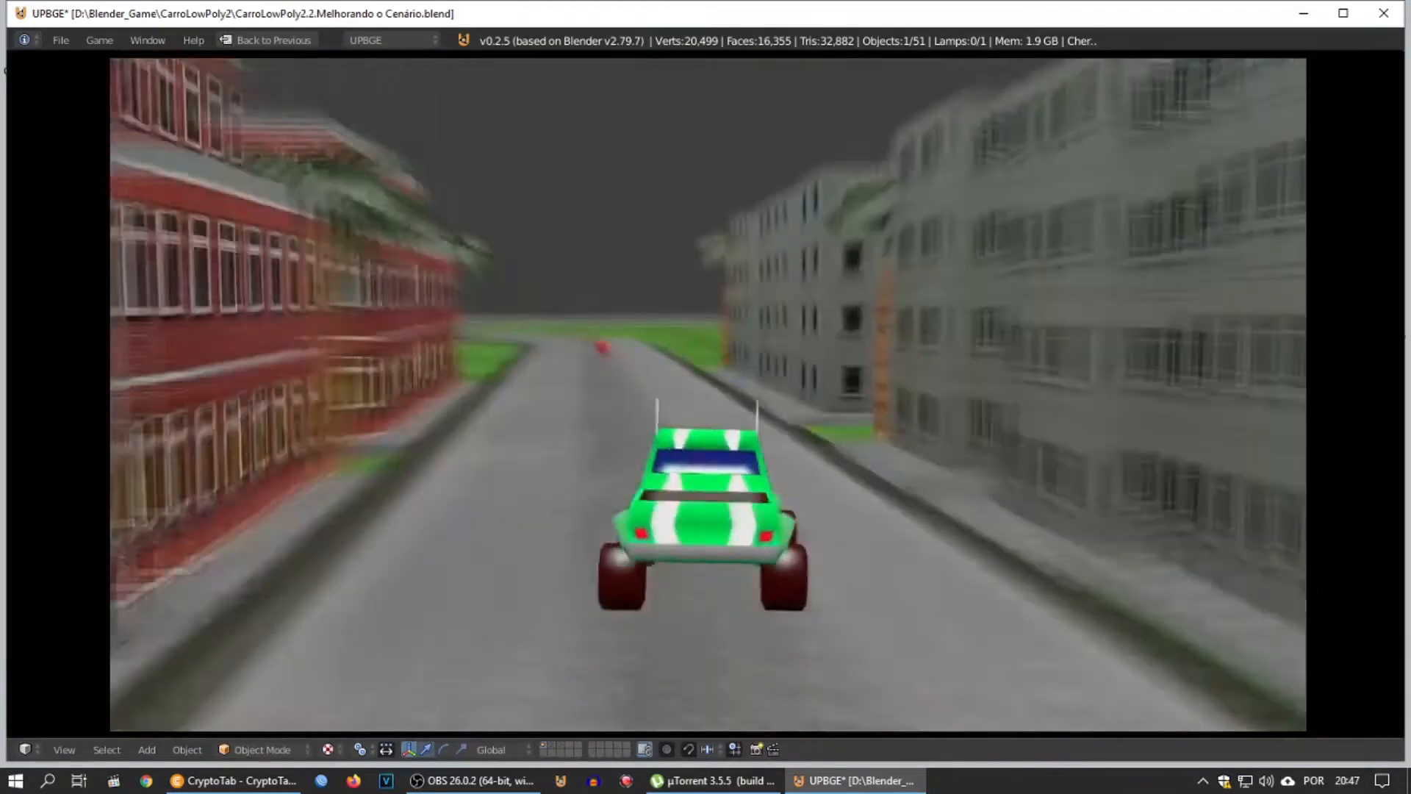
key("Escape")
key("shift+space")
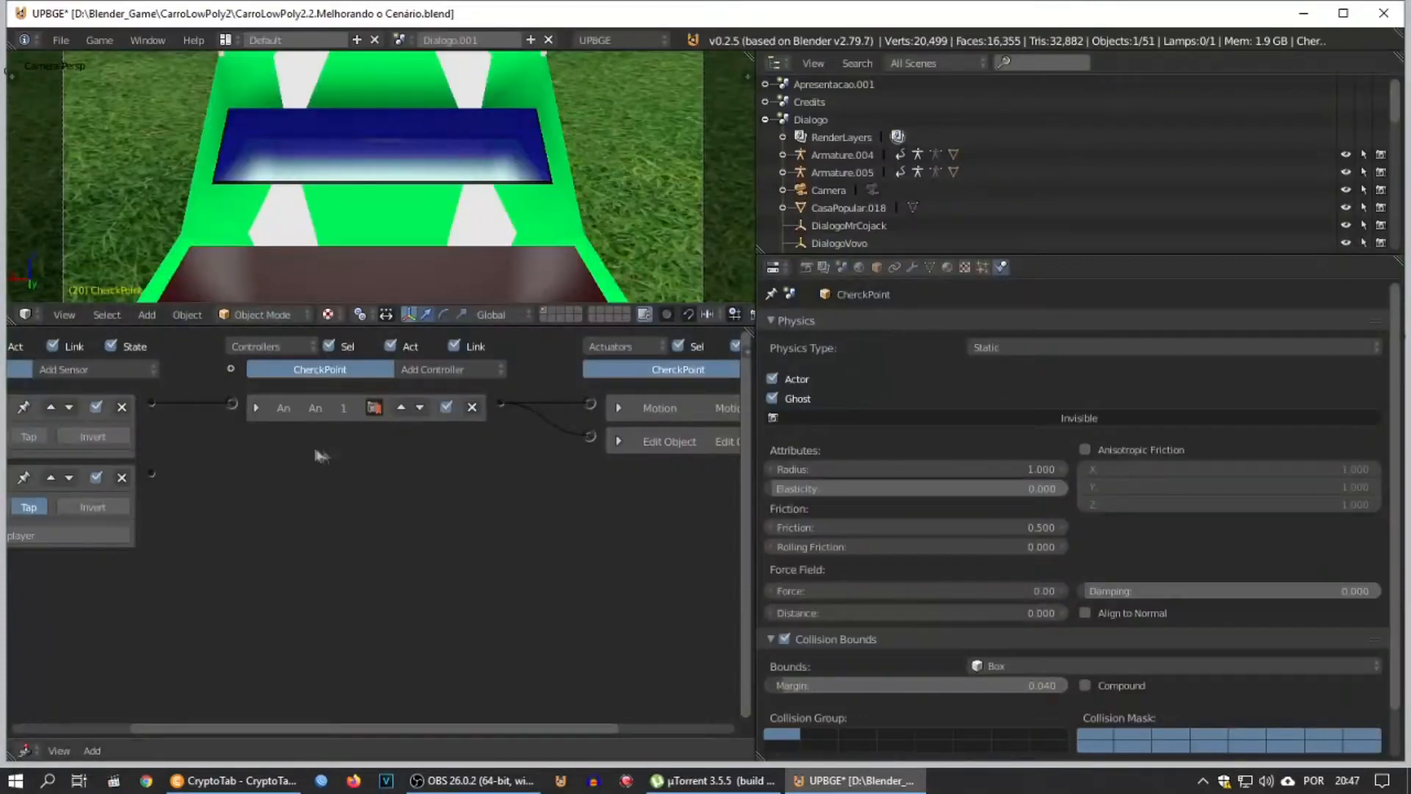
Step: Link the checkpoint's Collision sensor through its own And controller to the Edit Object actuator
left_click_drag(212, 435, 211, 433)
left_click(696, 357)
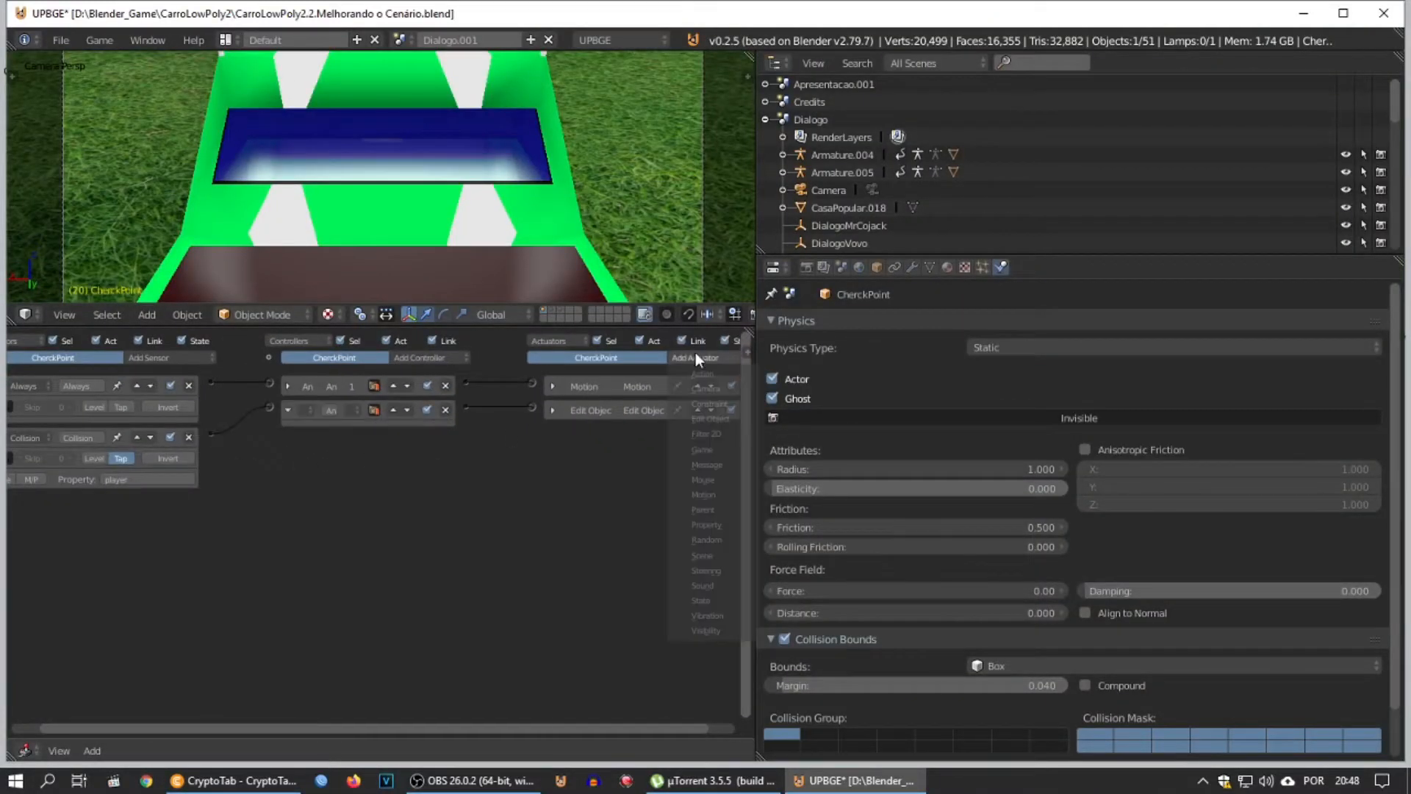
left_click(687, 430)
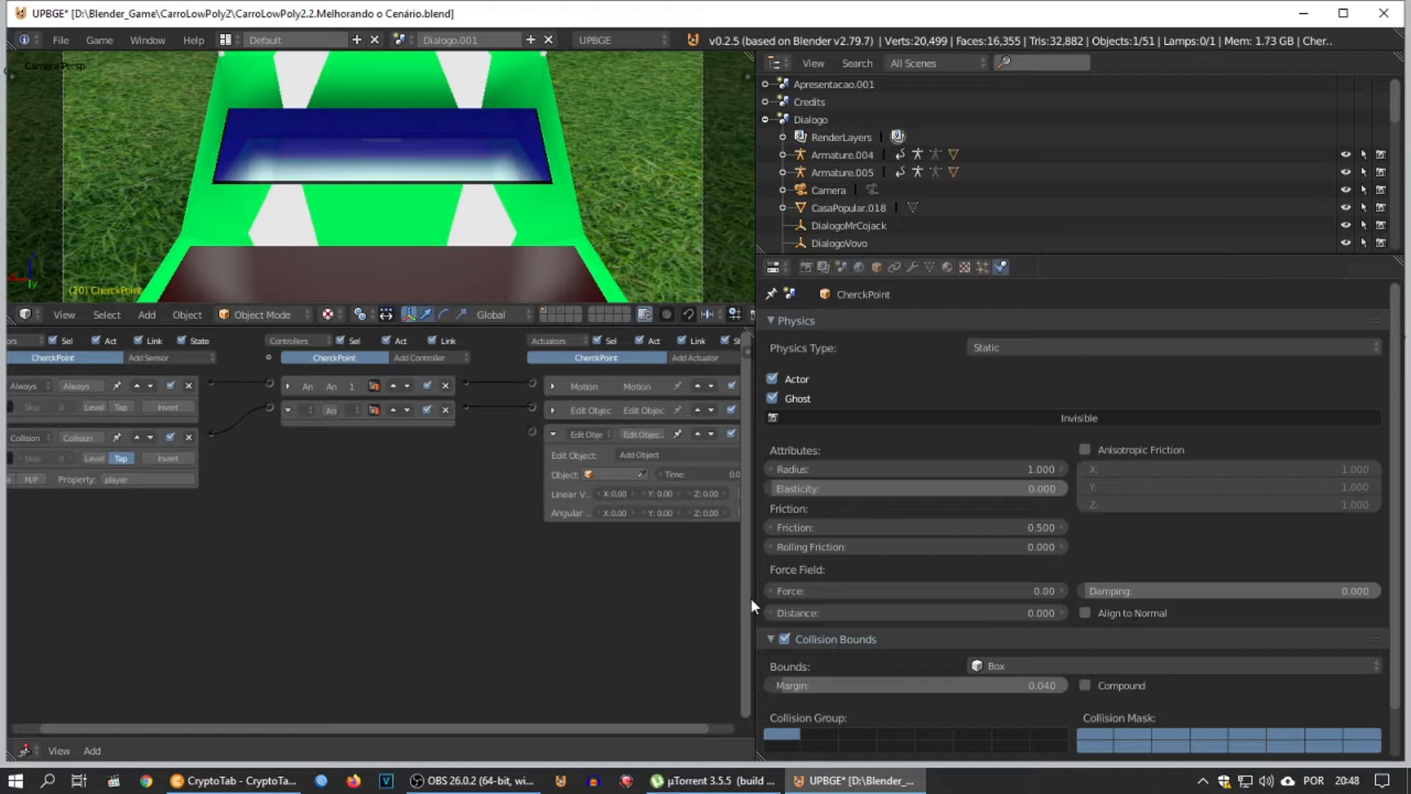
left_click_drag(753, 607, 1020, 567)
left_click(781, 435)
Step: Add an Action actuator to the checkpoint and browse the list of available actions
left_click(735, 358)
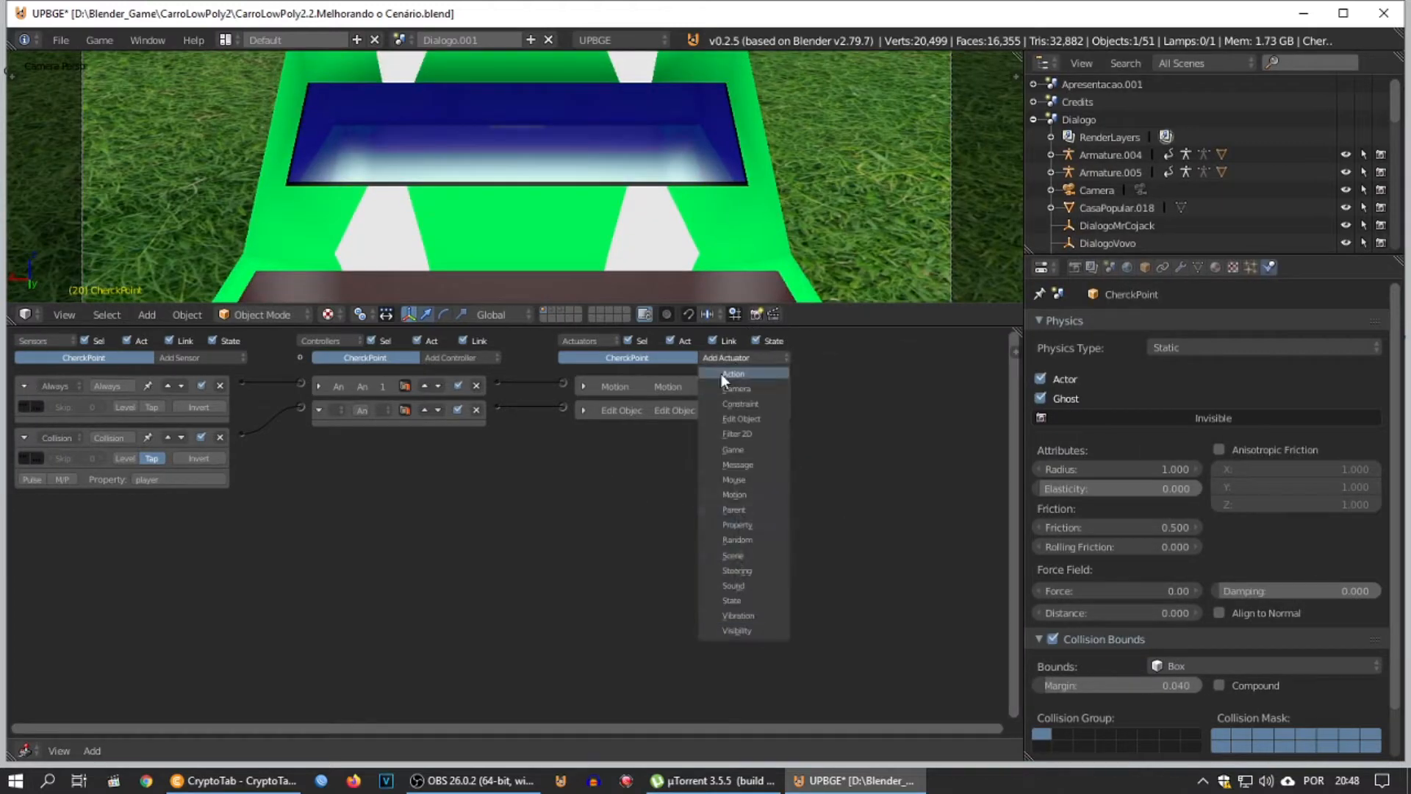
left_click(722, 375)
left_click(625, 474)
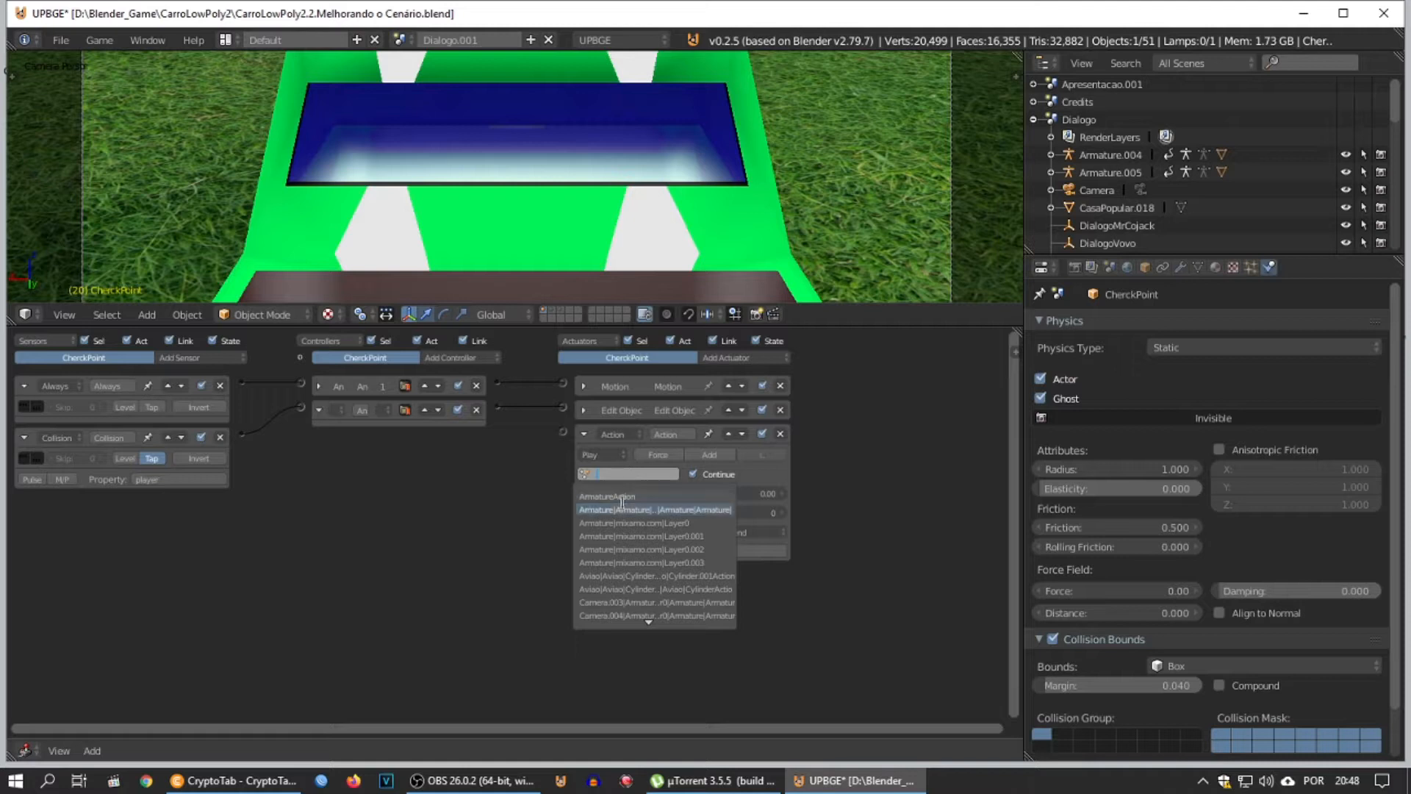
scroll(648, 622, "down", 7)
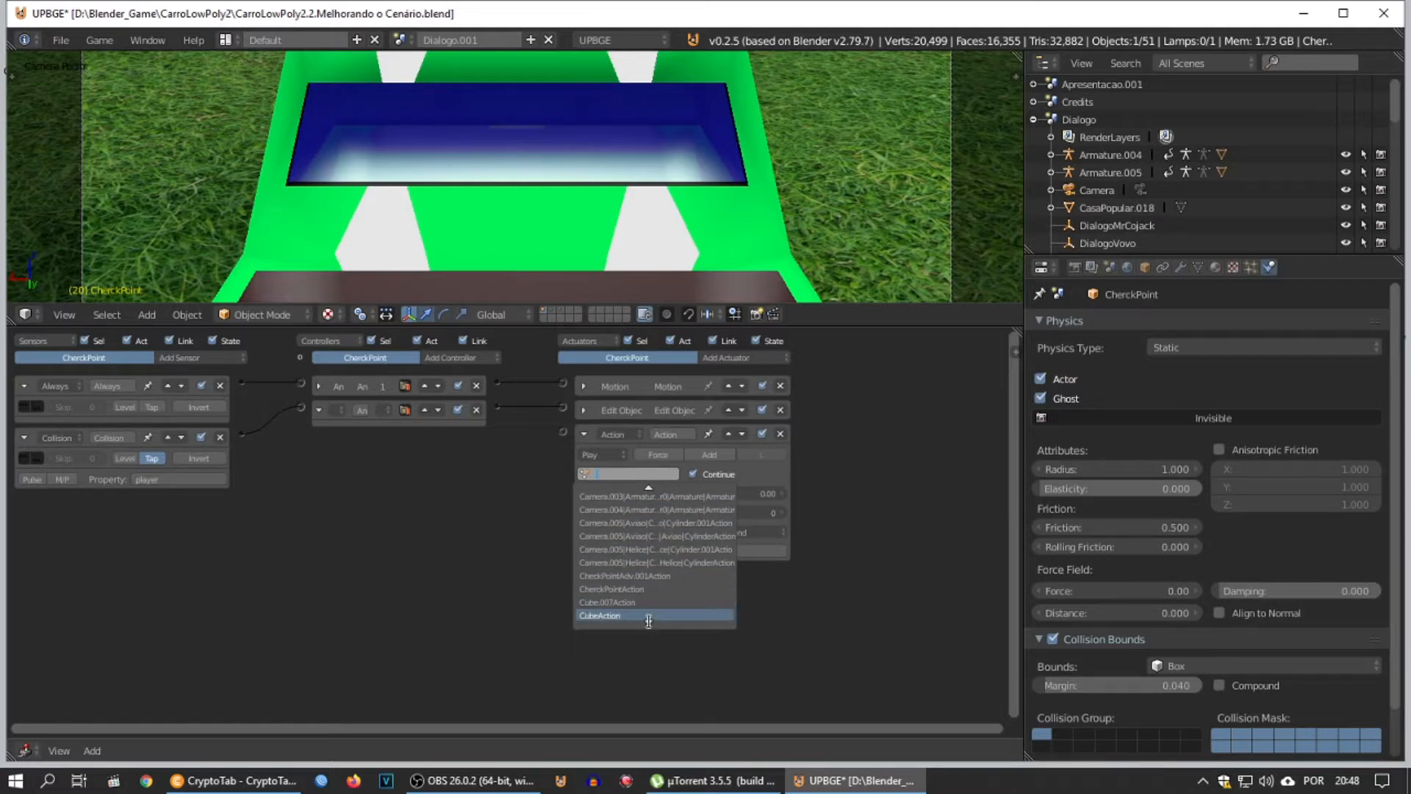
scroll(648, 622, "down", 10)
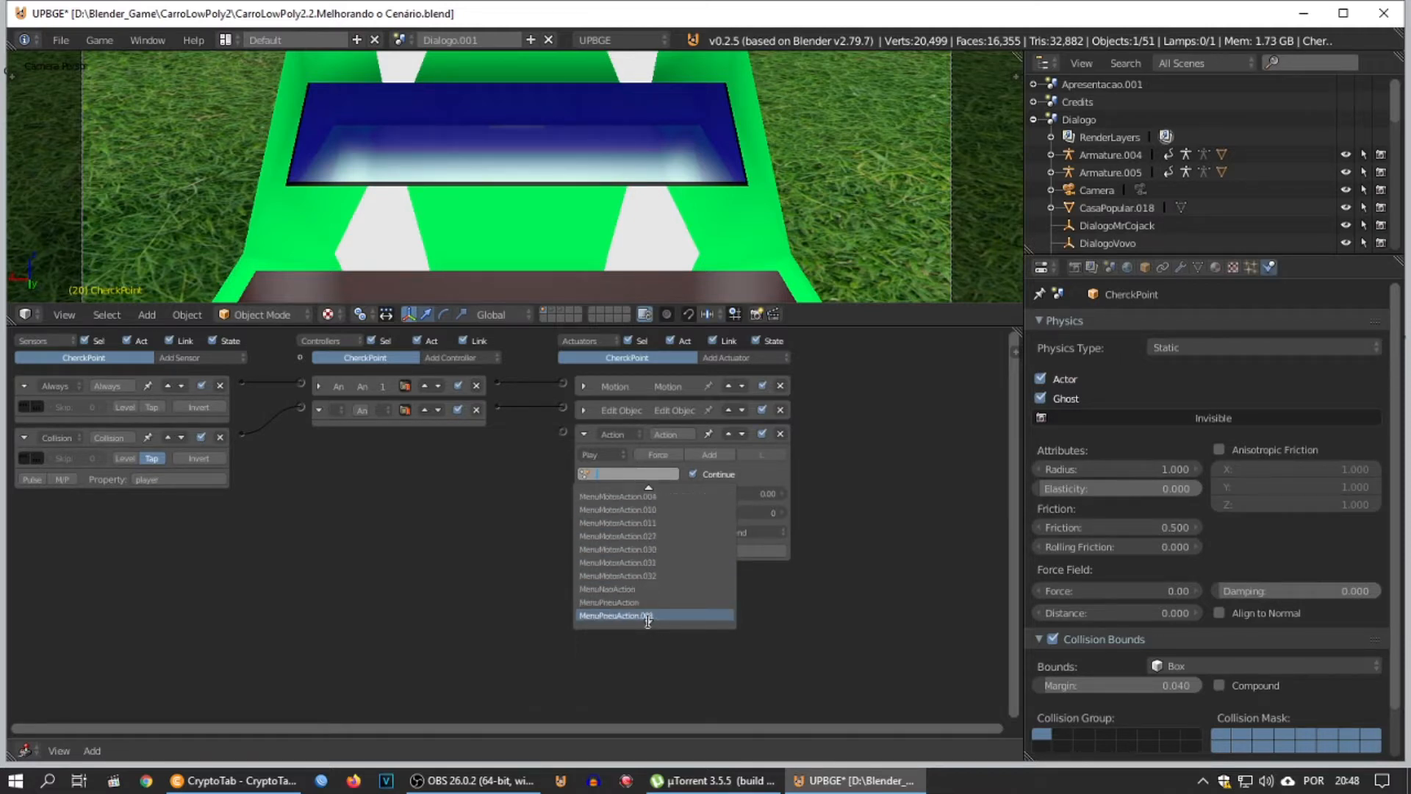
scroll(648, 622, "down", 9)
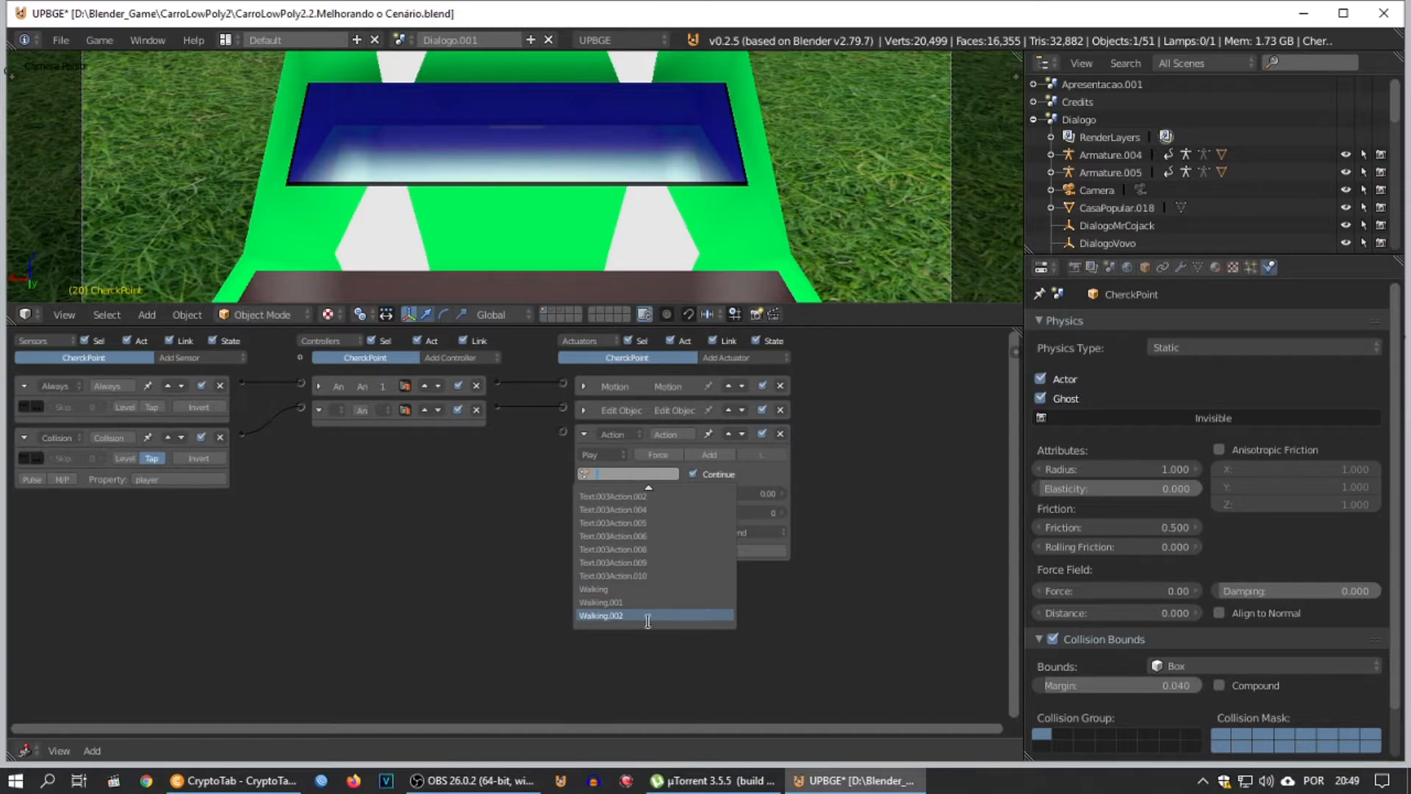
left_click(518, 512)
Step: Frame the checkpoint marker in the view and turn the enlarged Outliner area into a Dope Sheet in Action Editor mode
left_click_drag(828, 324, 823, 512)
scroll(806, 277, "down", 5)
key("KP_0")
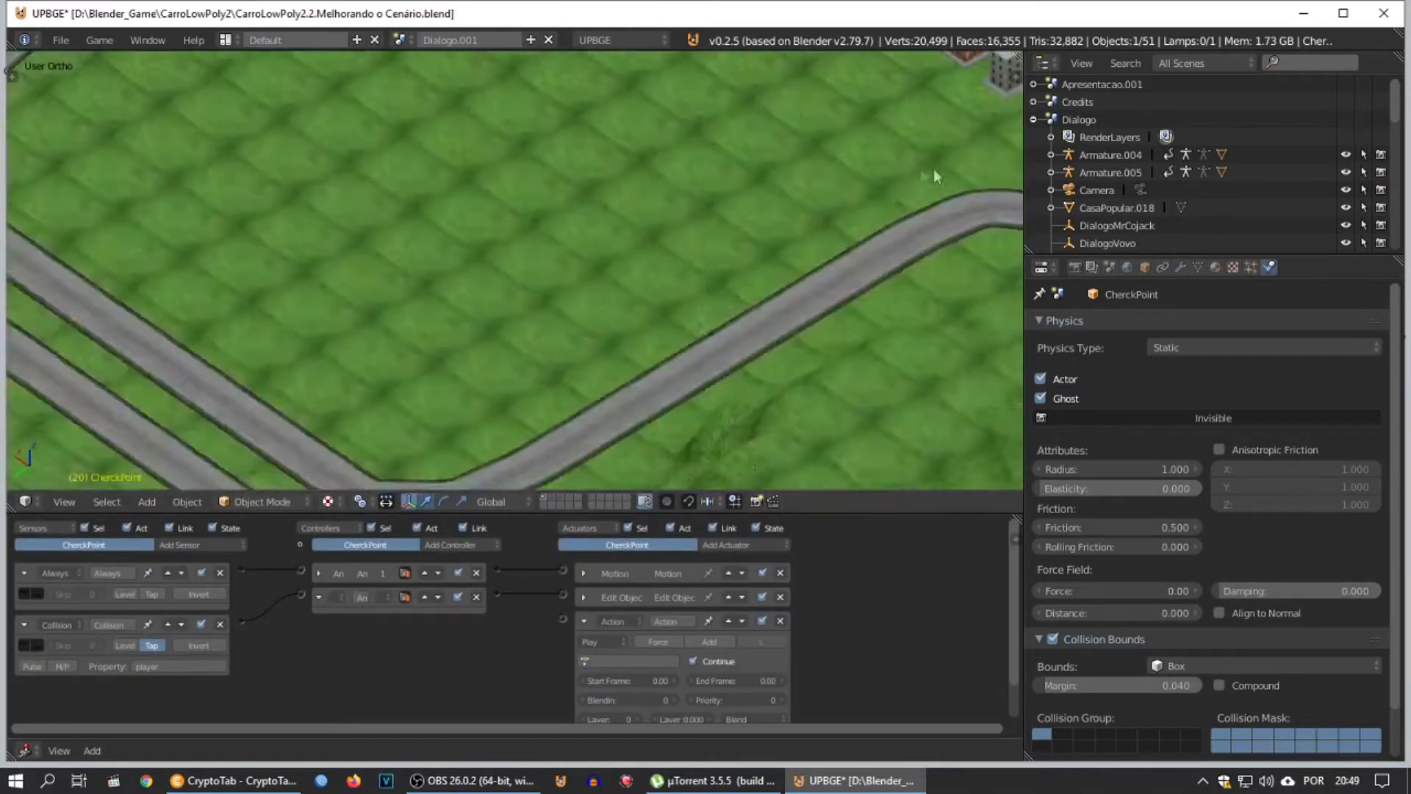
key("KP_Decimal")
left_click_drag(1023, 292, 788, 292)
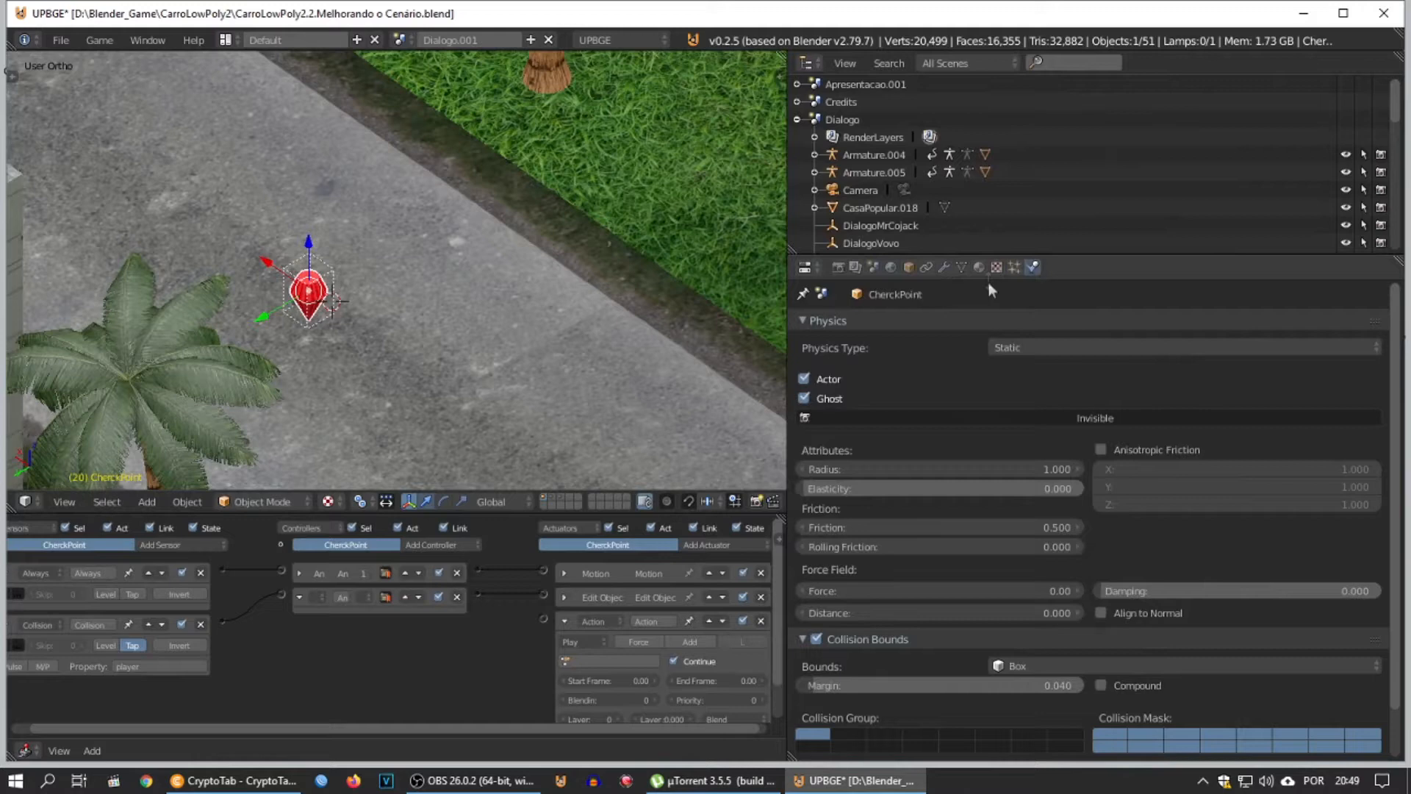
left_click_drag(1070, 256, 1069, 426)
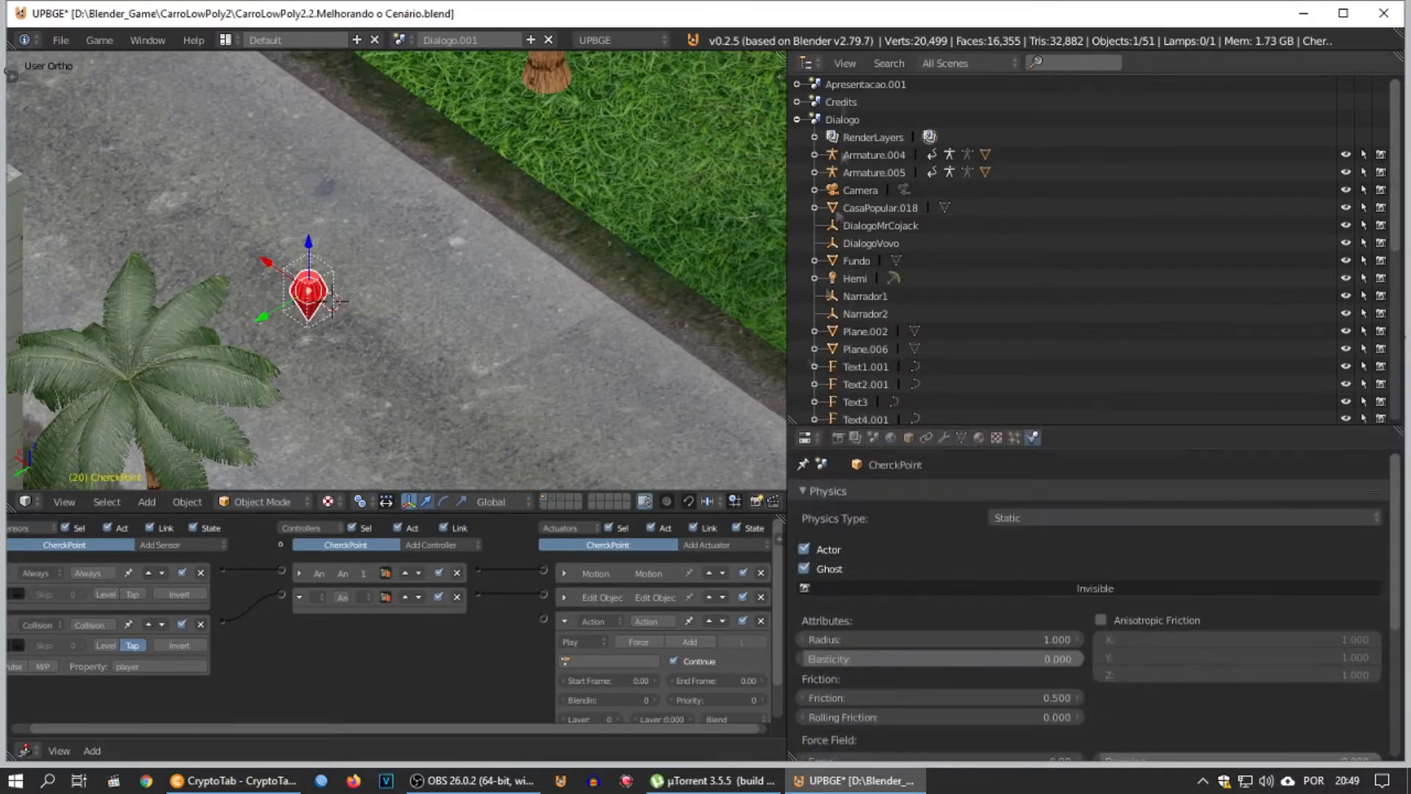
left_click(806, 63)
left_click(948, 172)
left_click(1098, 413)
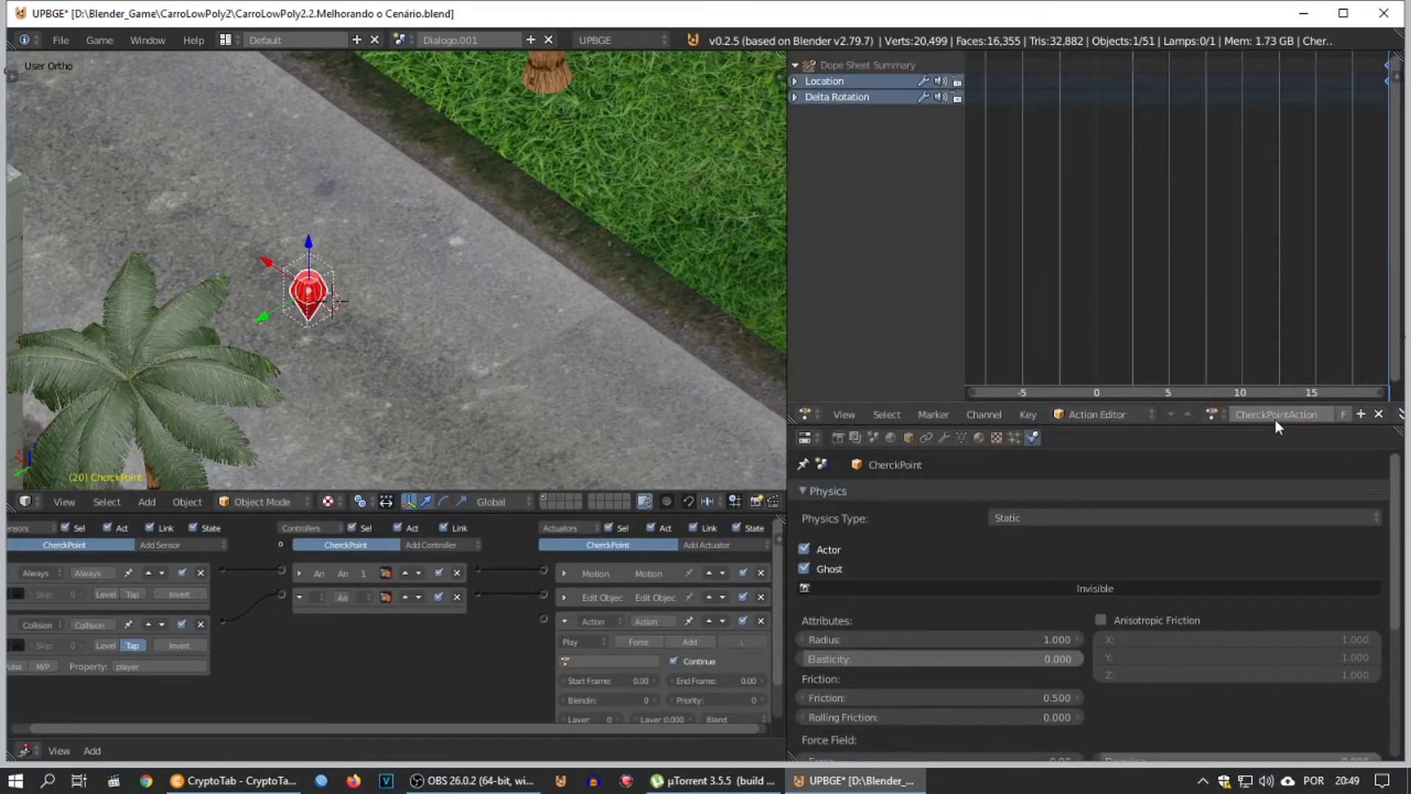
Step: Assign CherckPointAction to the Action actuator with frames 20 to 21, link it to the collision controller and collapse it
left_click_drag(786, 449, 1018, 448)
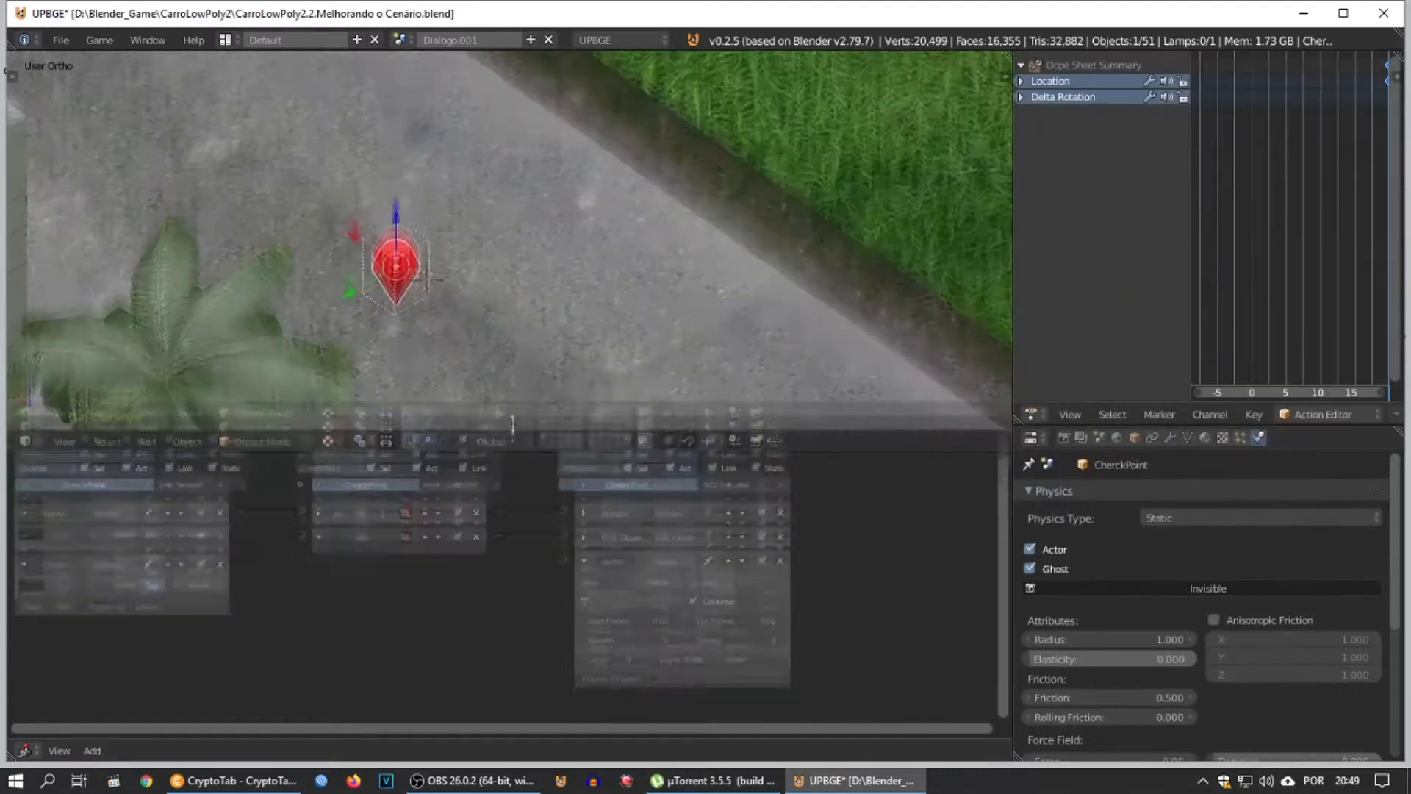
type("ch")
left_click(615, 609)
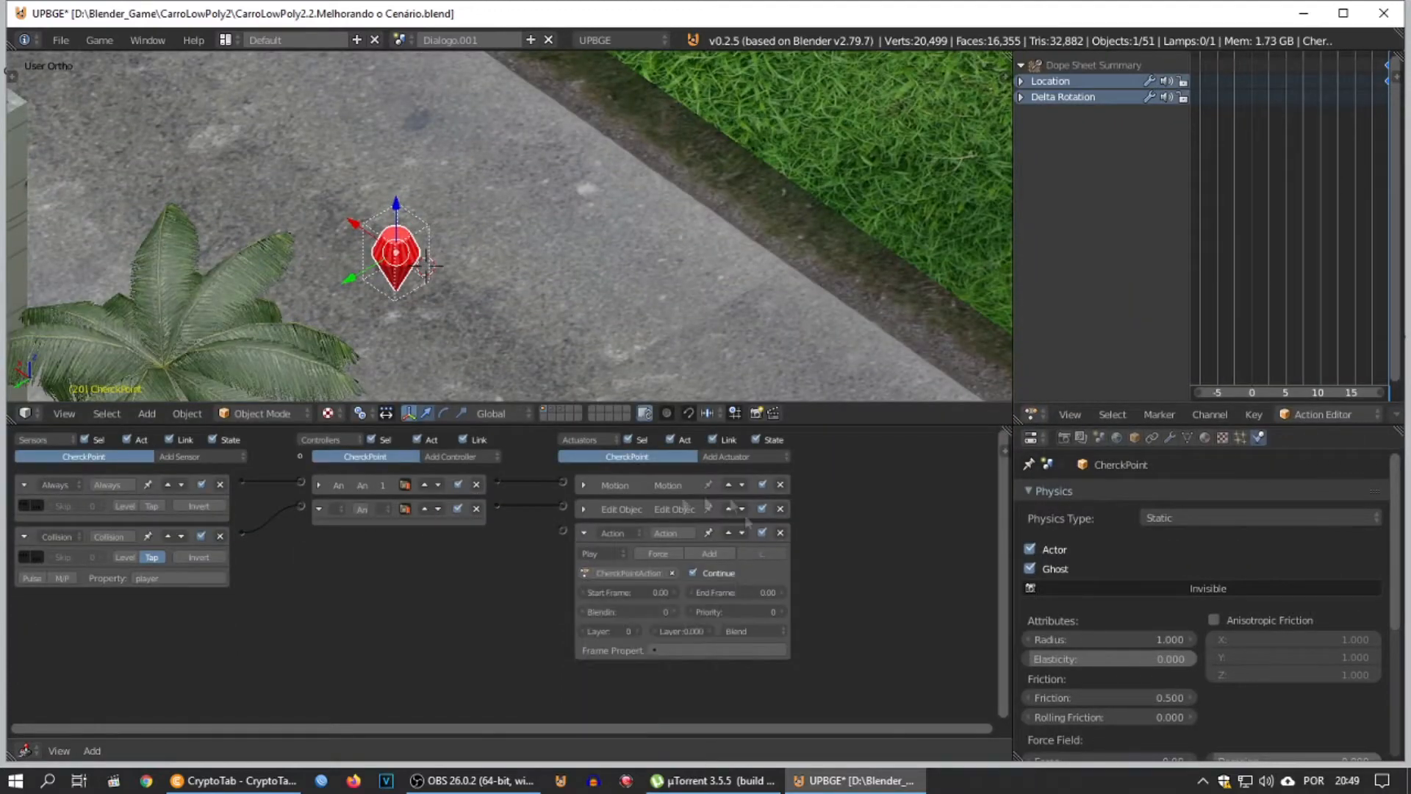
left_click(692, 574)
left_click(660, 592)
left_click_drag(511, 519, 497, 506)
left_click(584, 533)
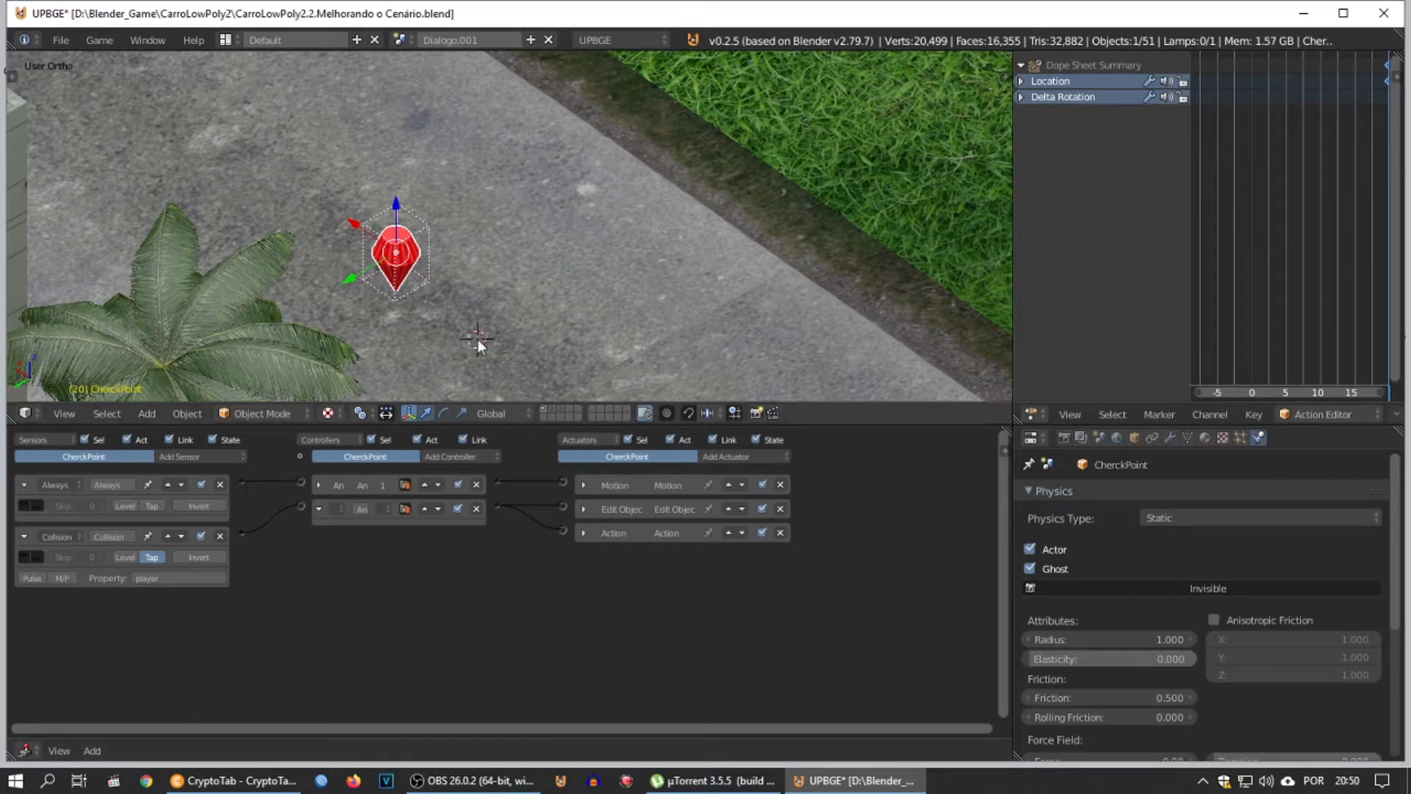
Step: Run the game from the camera view, drive the car along the road through the checkpoint, and exit the game
key("KP_0")
key("shift+space")
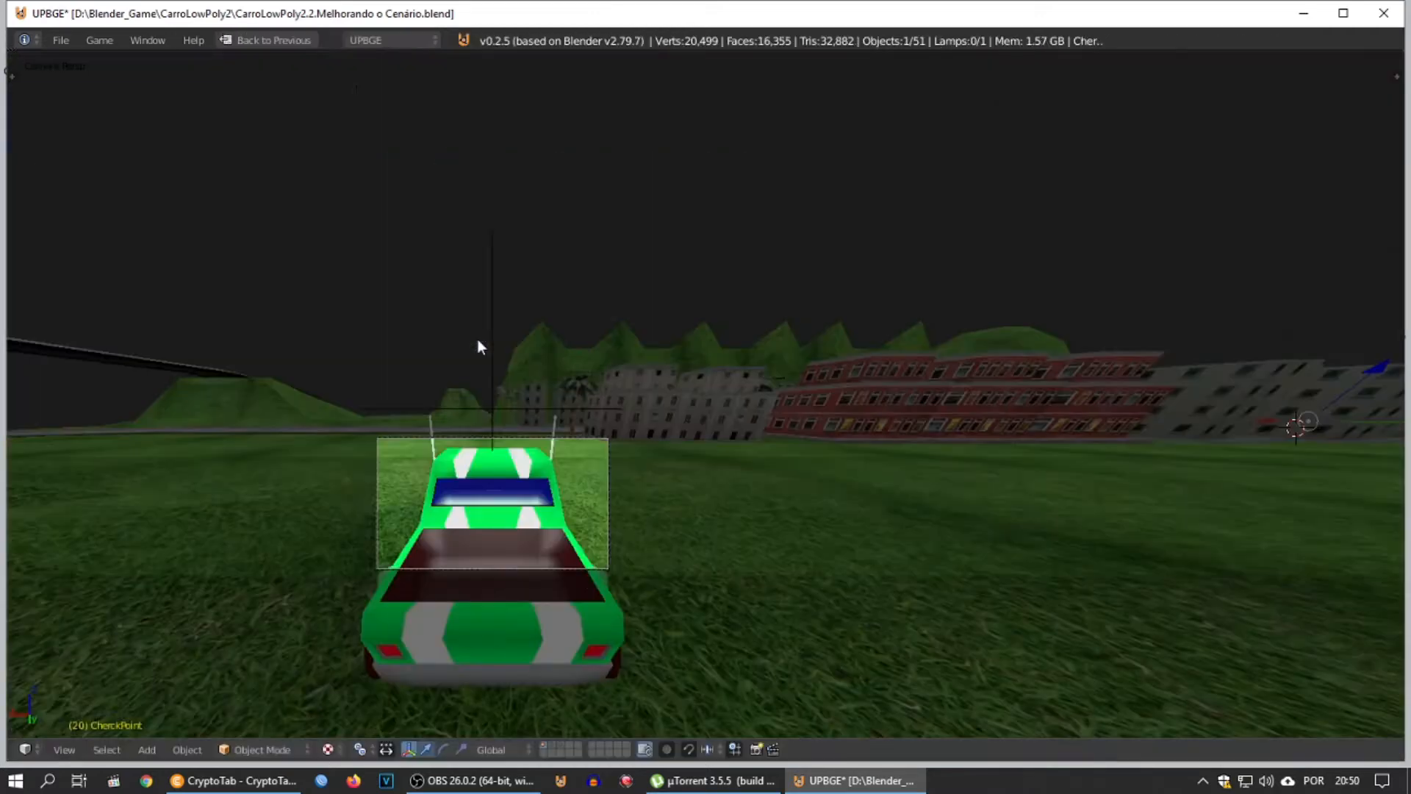
key("p")
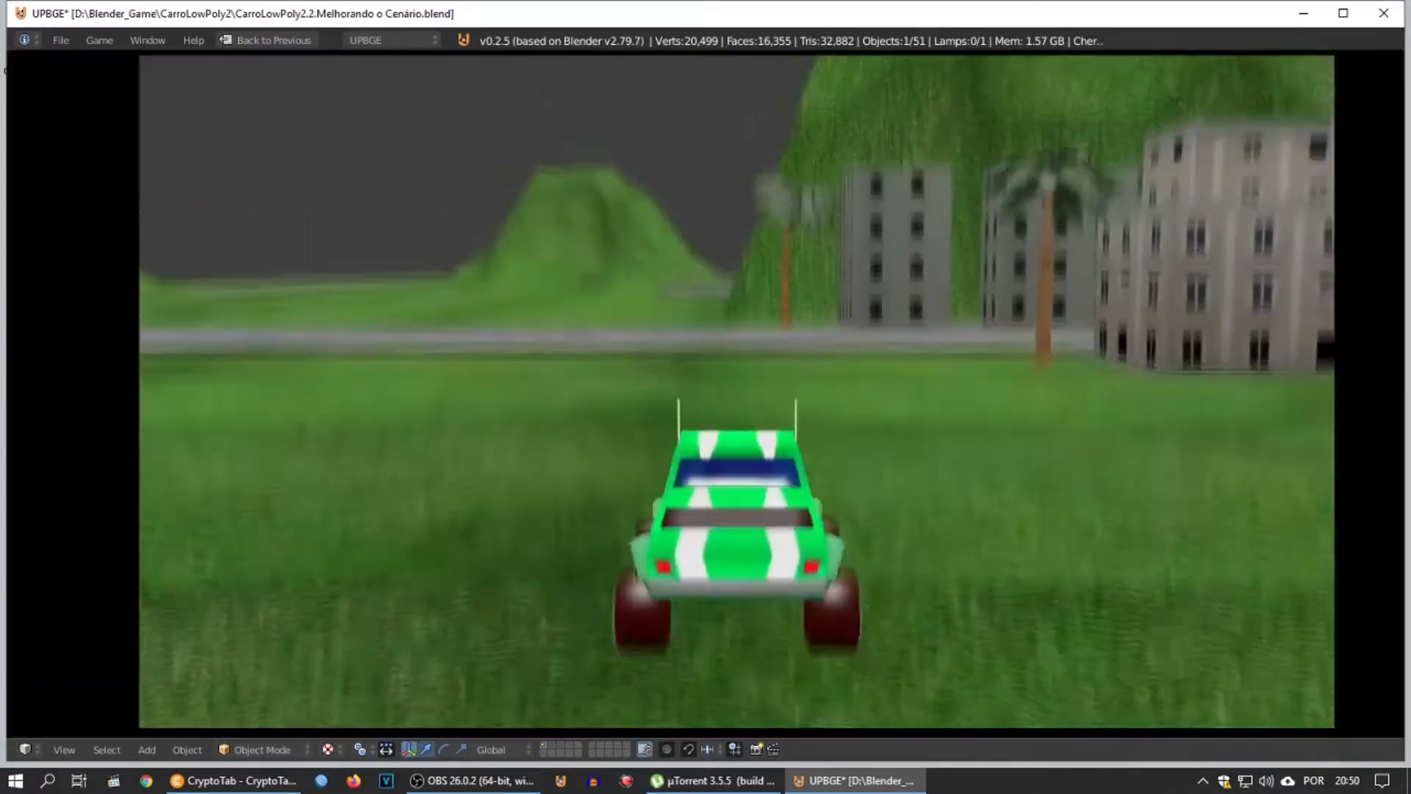
key("Up")
key("Right")
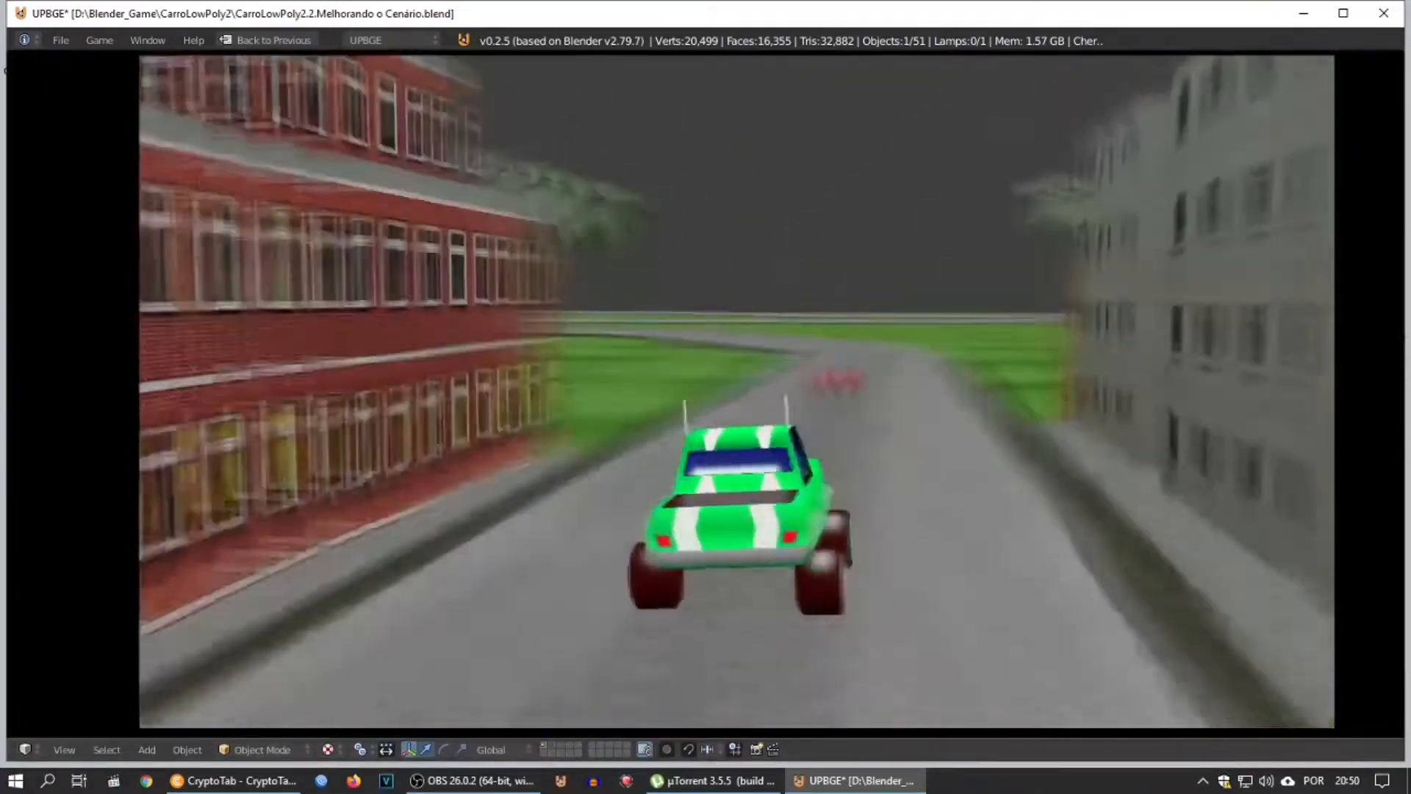
key("Left")
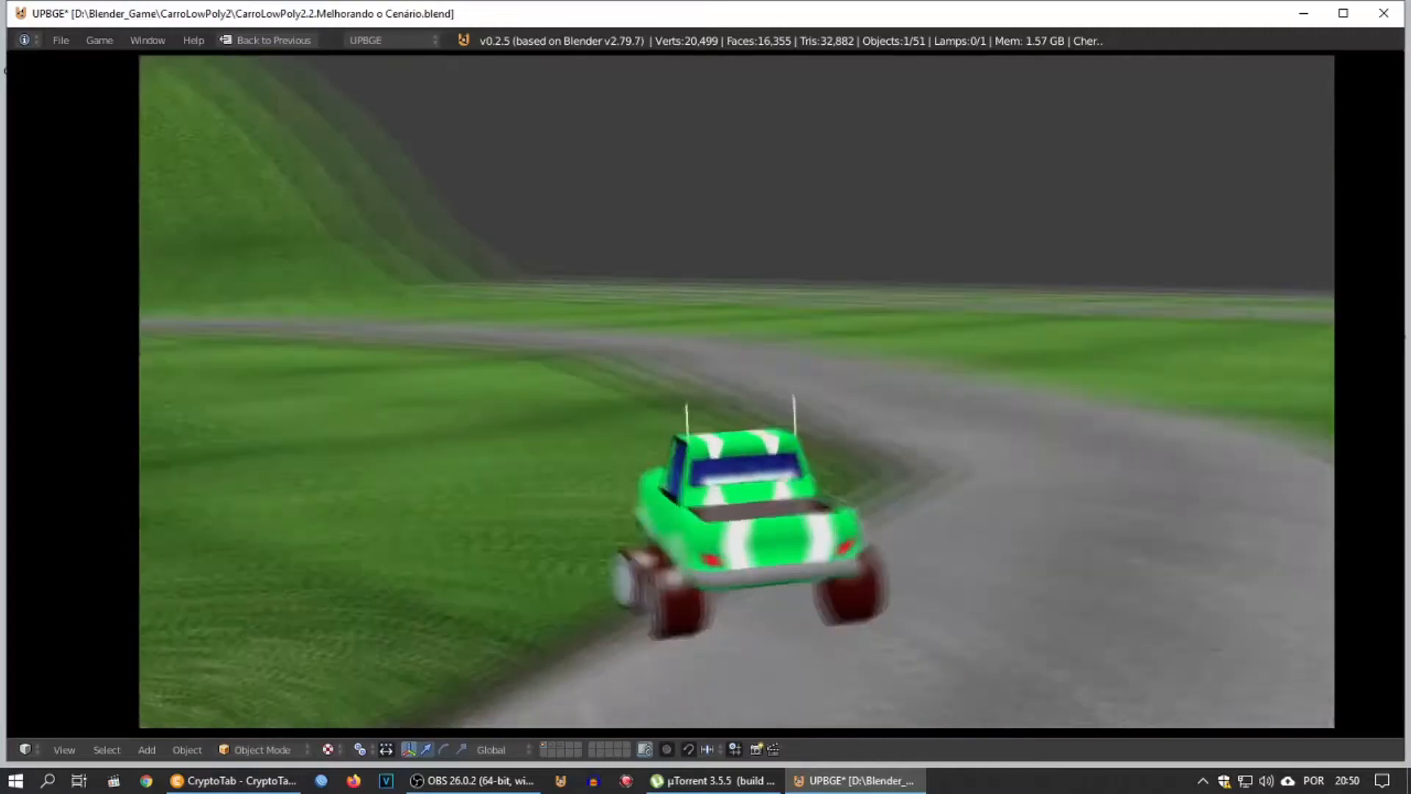
key("Right")
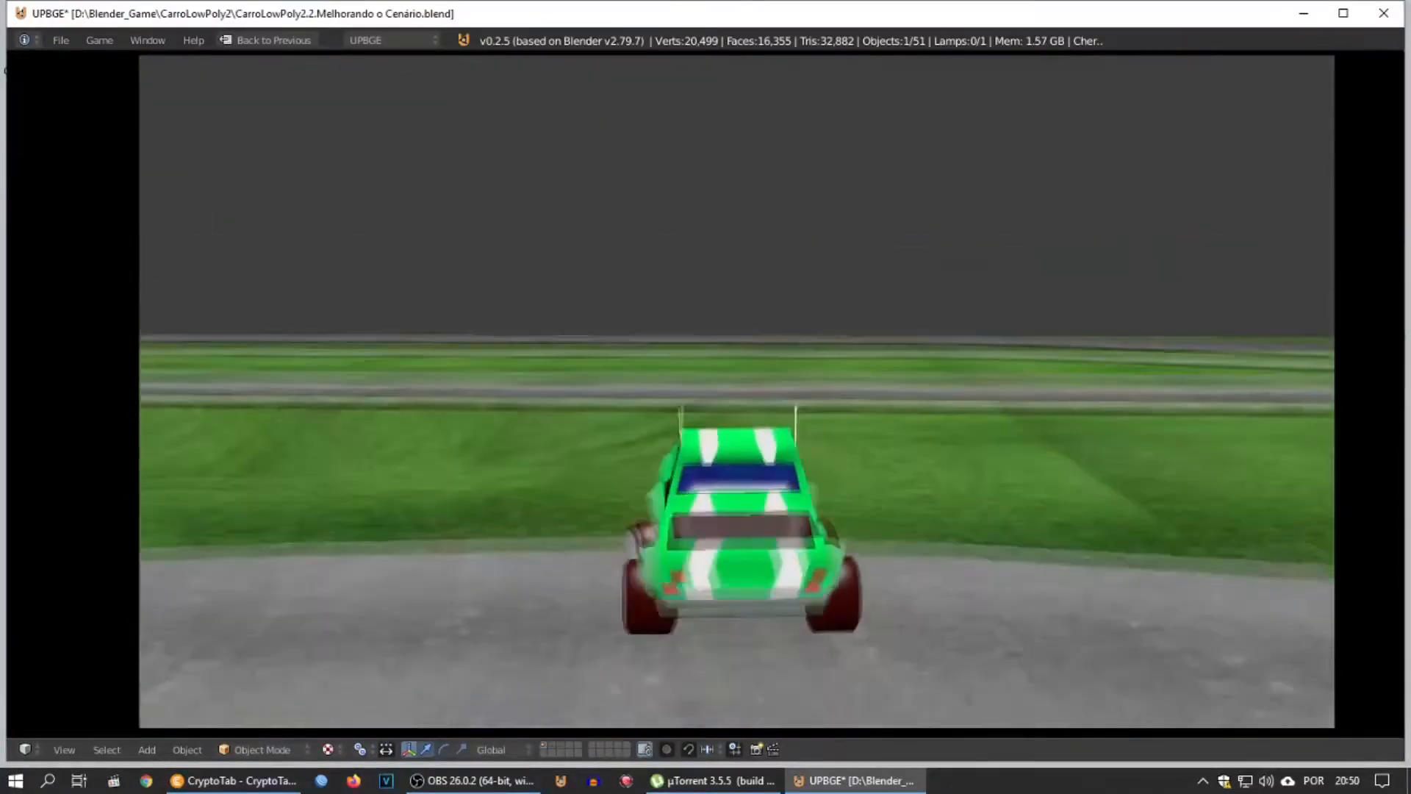
key("Escape")
key("ctrl+Up")
Step: Add an integer game property named location to the checkpoint and unlink the Action actuator from the collision controller
left_click(683, 515)
key("Return")
left_click(746, 544)
left_click(761, 505)
left_click_drag(635, 650, 801, 609)
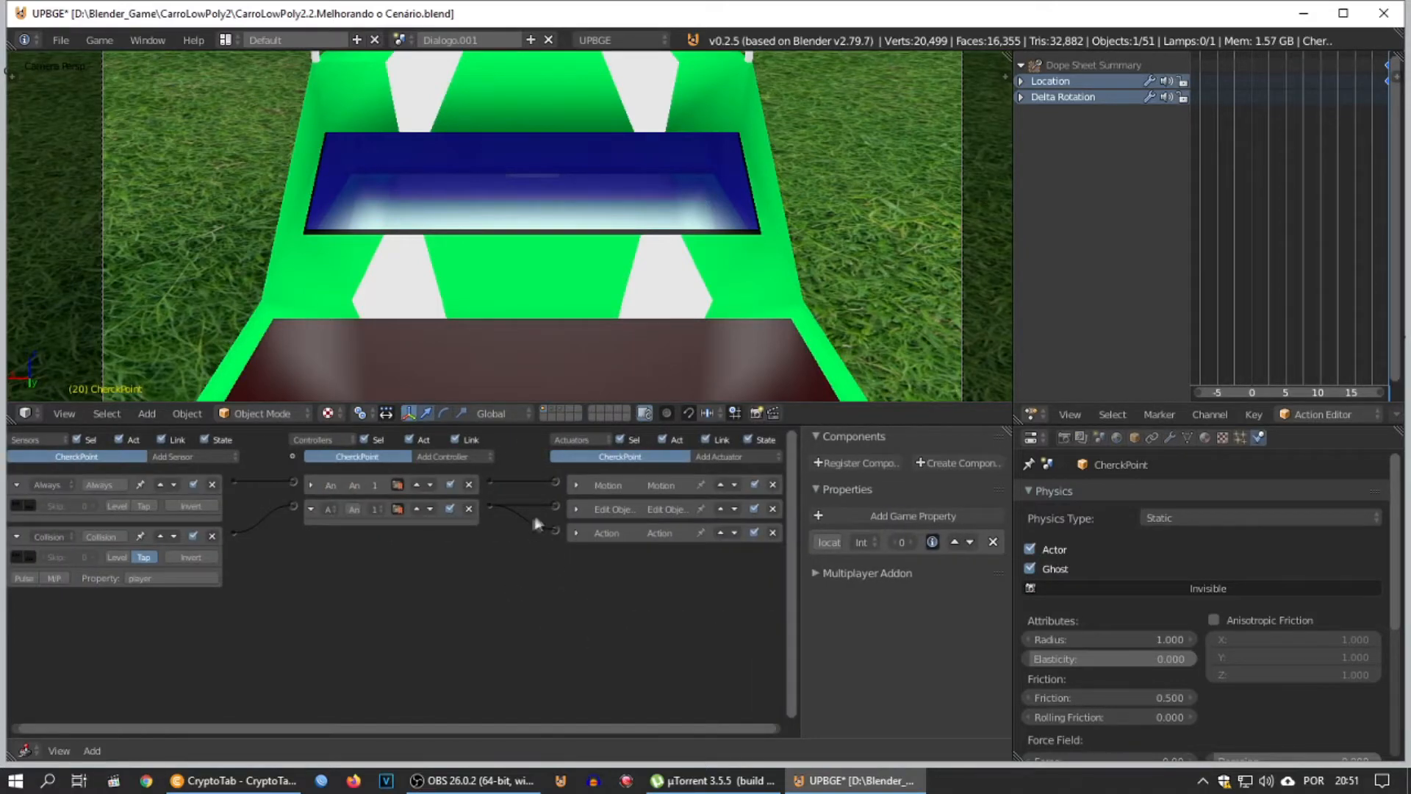
left_click_drag(1013, 382, 1133, 389)
key("n")
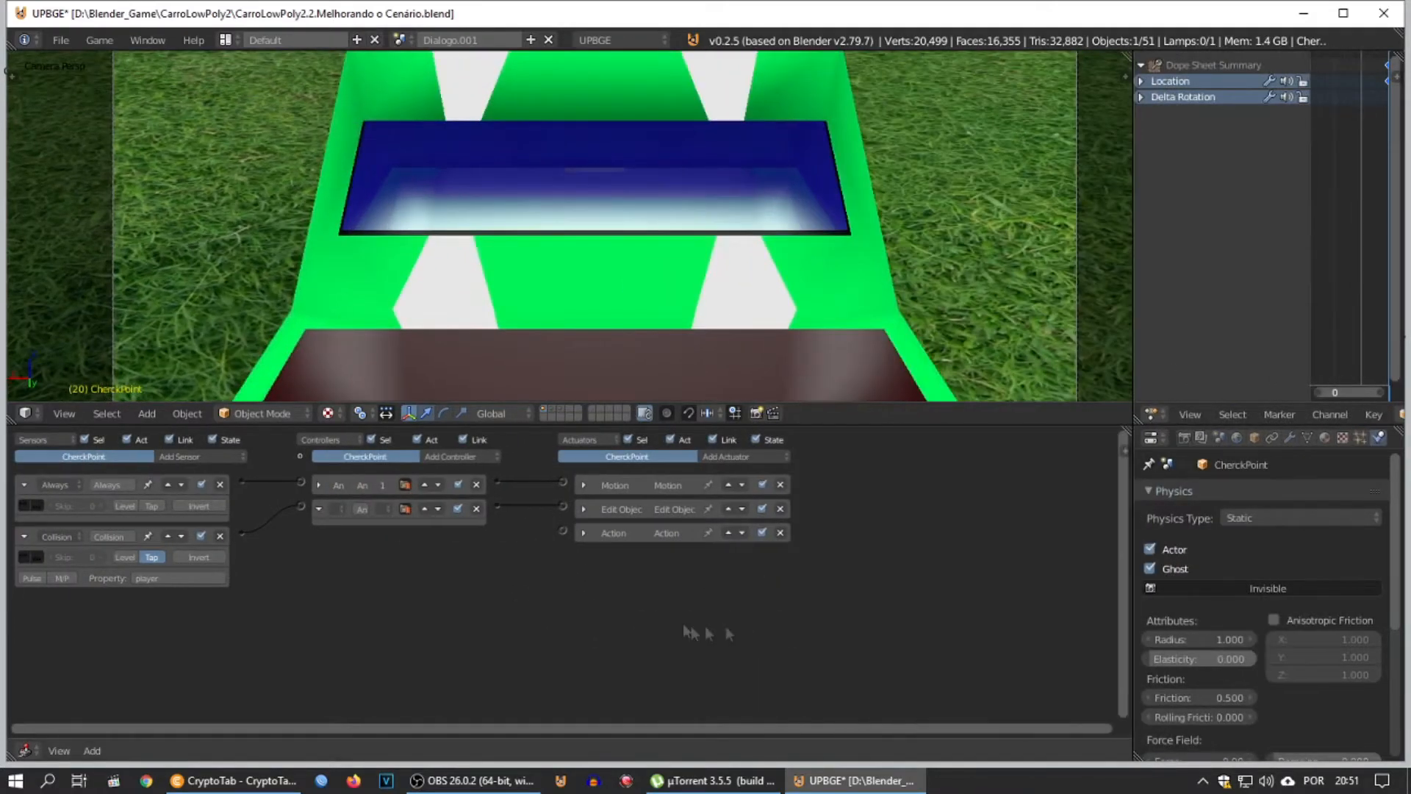
Step: Add a Property actuator that adds 1 to location, link it to the collision controller and place it above the Action actuator
scroll(773, 587, "up", 3)
left_click(915, 464)
left_click(926, 256)
left_click(832, 618)
left_click(829, 577)
left_click_drag(709, 588, 634, 533)
left_click(919, 591)
Step: Collapse the Always and Collision sensors and add a Property sensor checking that location equals 1
left_click(27, 566)
left_click(28, 500)
left_click(227, 465)
left_click(239, 677)
left_click(161, 638)
left_click(116, 461)
left_click(147, 662)
type("1")
key("Return")
Step: Link the Property sensor to the Action actuator through a new And controller and collapse the open logic bricks
left_click_drag(707, 664, 708, 664)
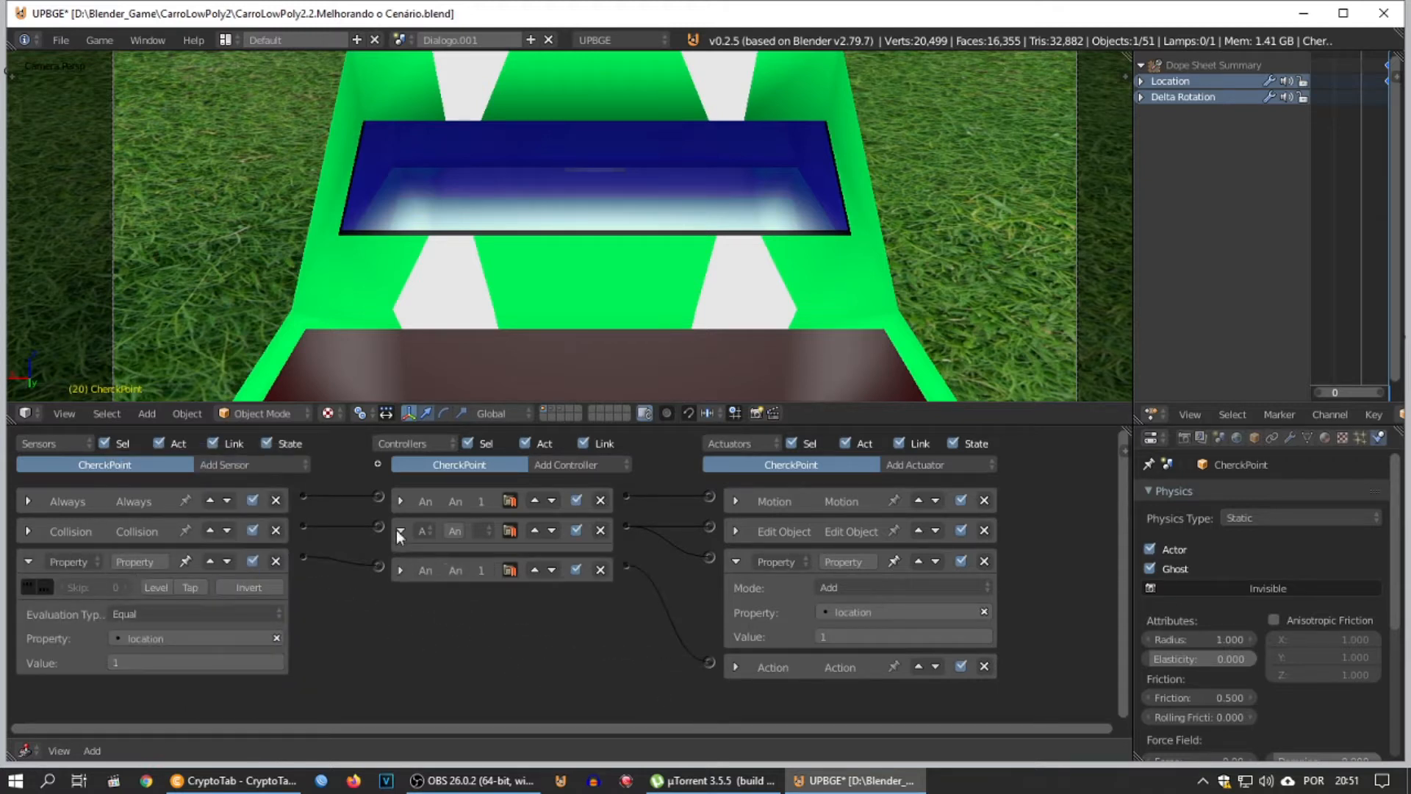
left_click(401, 530)
left_click(28, 561)
left_click(735, 562)
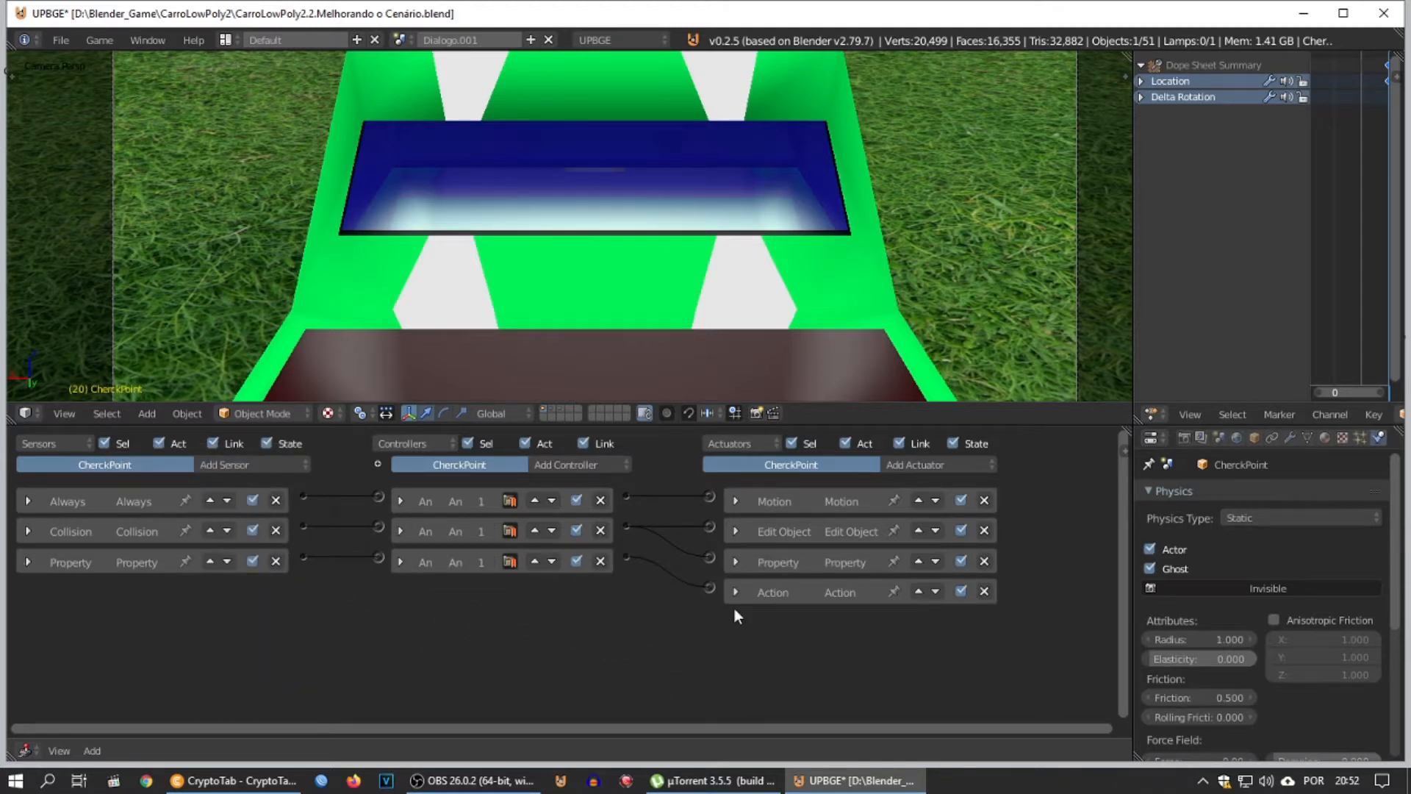
Step: Add a second Action actuator playing CherckPointAction from frame 21 to 22
left_click(735, 592)
left_click(806, 673)
type("ch")
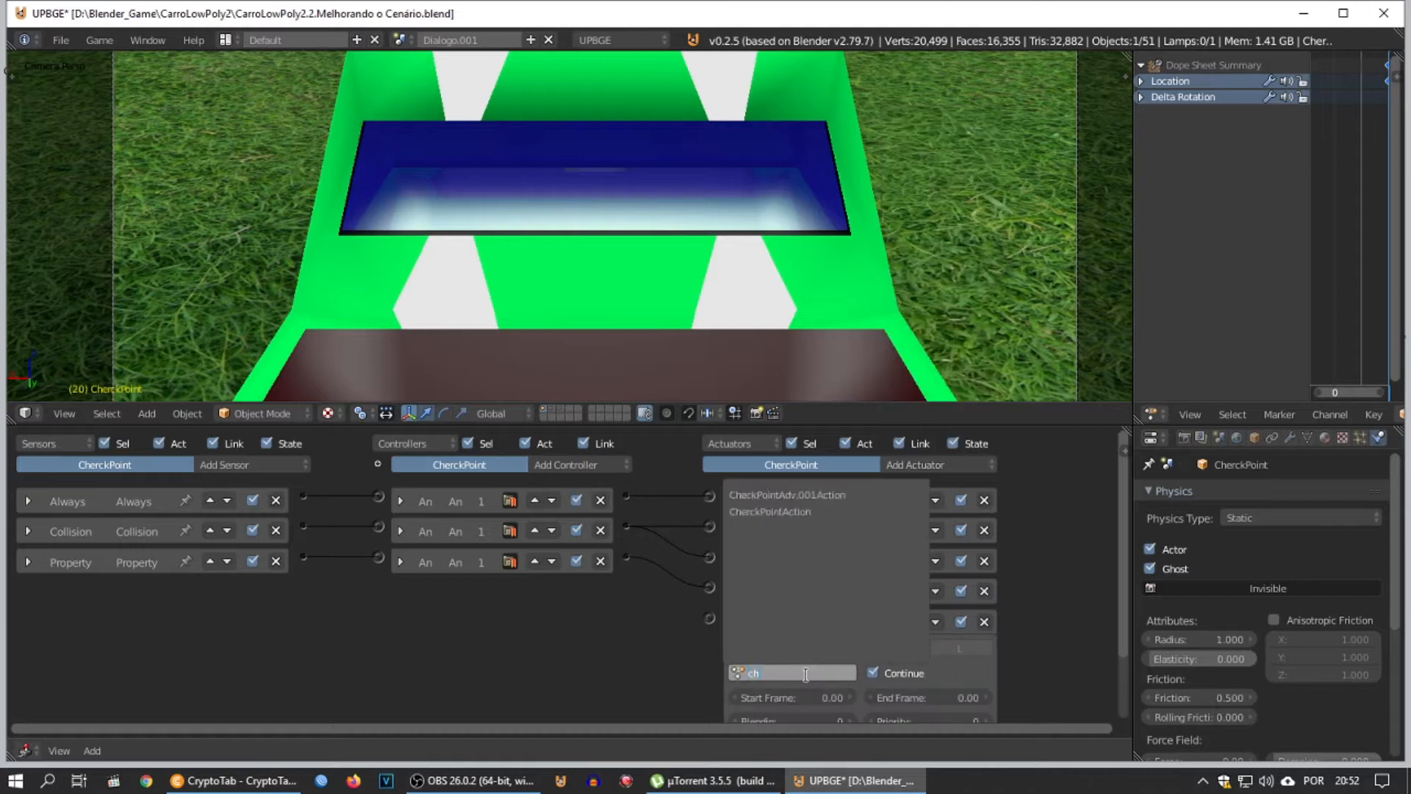
key("Down")
key("Return")
type("2")
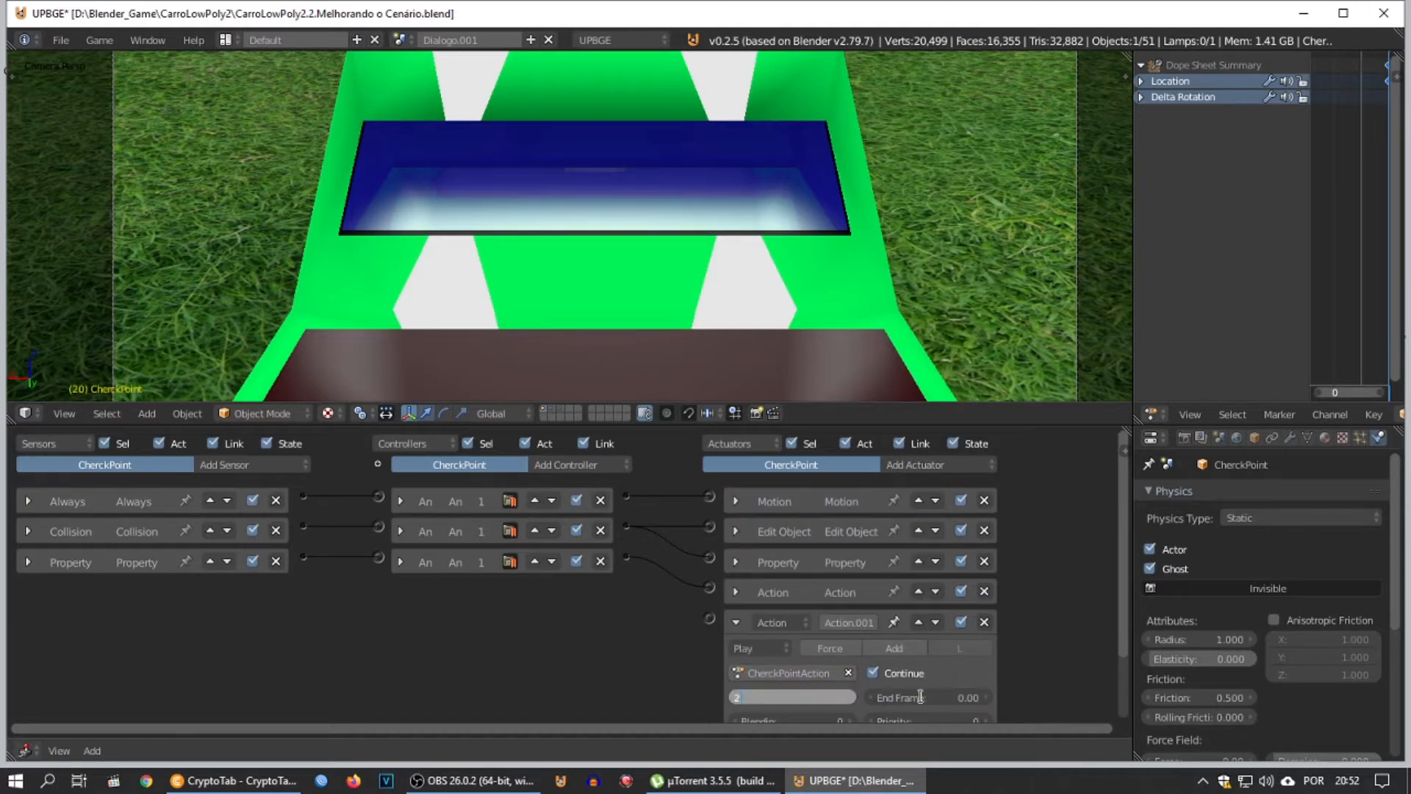
type("1")
key("Tab")
Step: Add a second Property sensor for location and link it through a new And controller to the second Action actuator
left_click(233, 465)
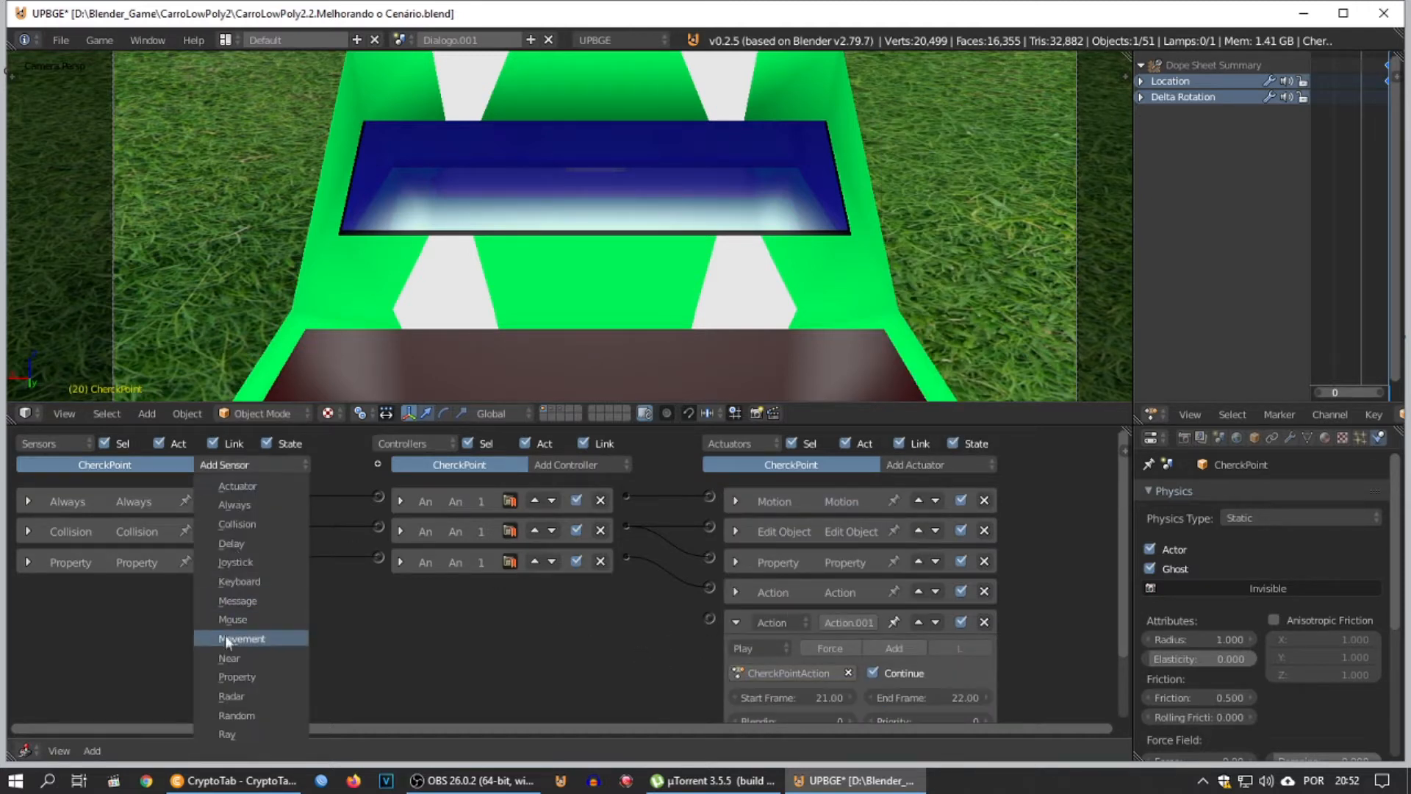
left_click(219, 677)
left_click(166, 668)
left_click(126, 491)
left_click_drag(303, 586, 709, 618)
Step: Name the two Property sensors 1 and 2 and collapse them
left_click(28, 561)
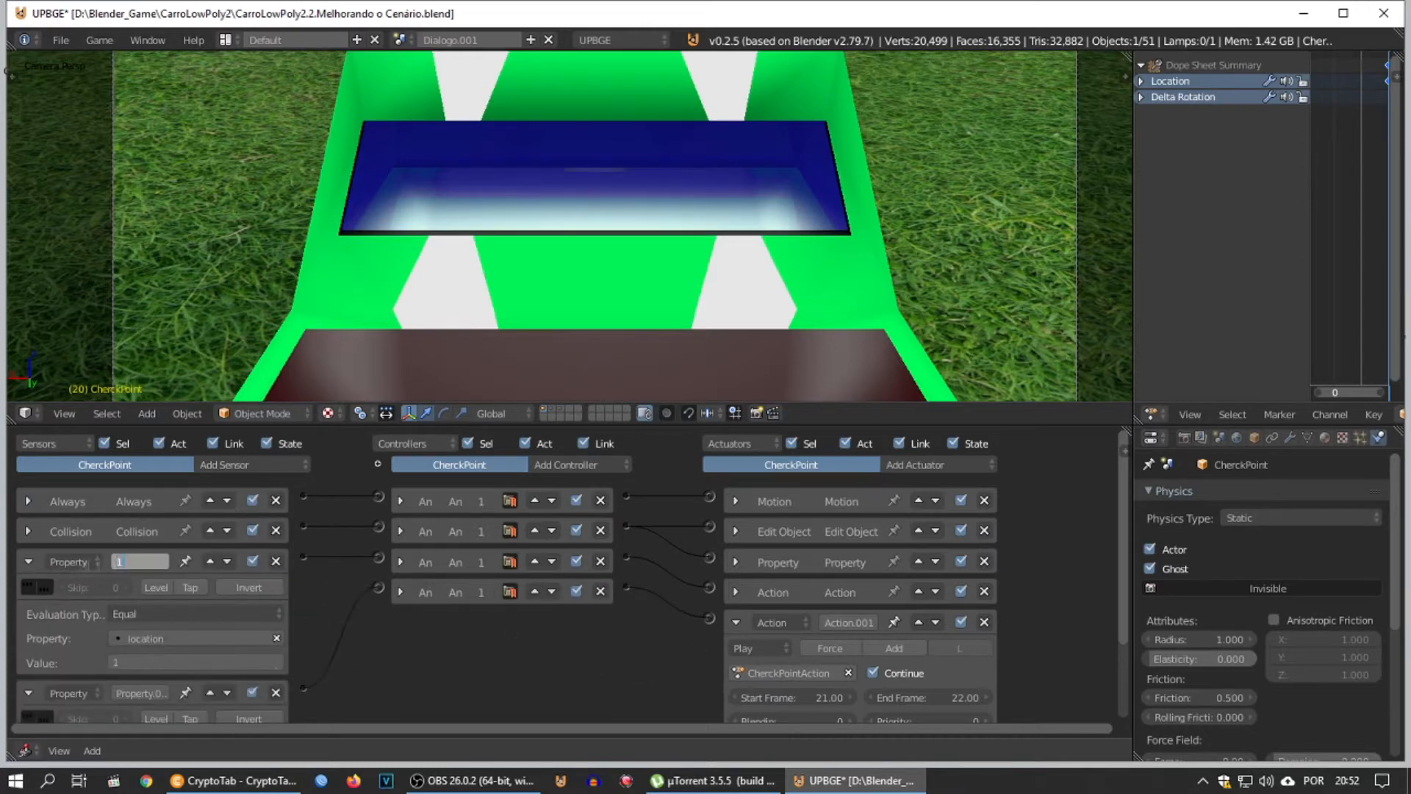
left_click(28, 561)
key("Return")
left_click(31, 591)
Step: Name the two Action actuators 1 and 2 and collapse them
left_click(737, 593)
left_click(831, 596)
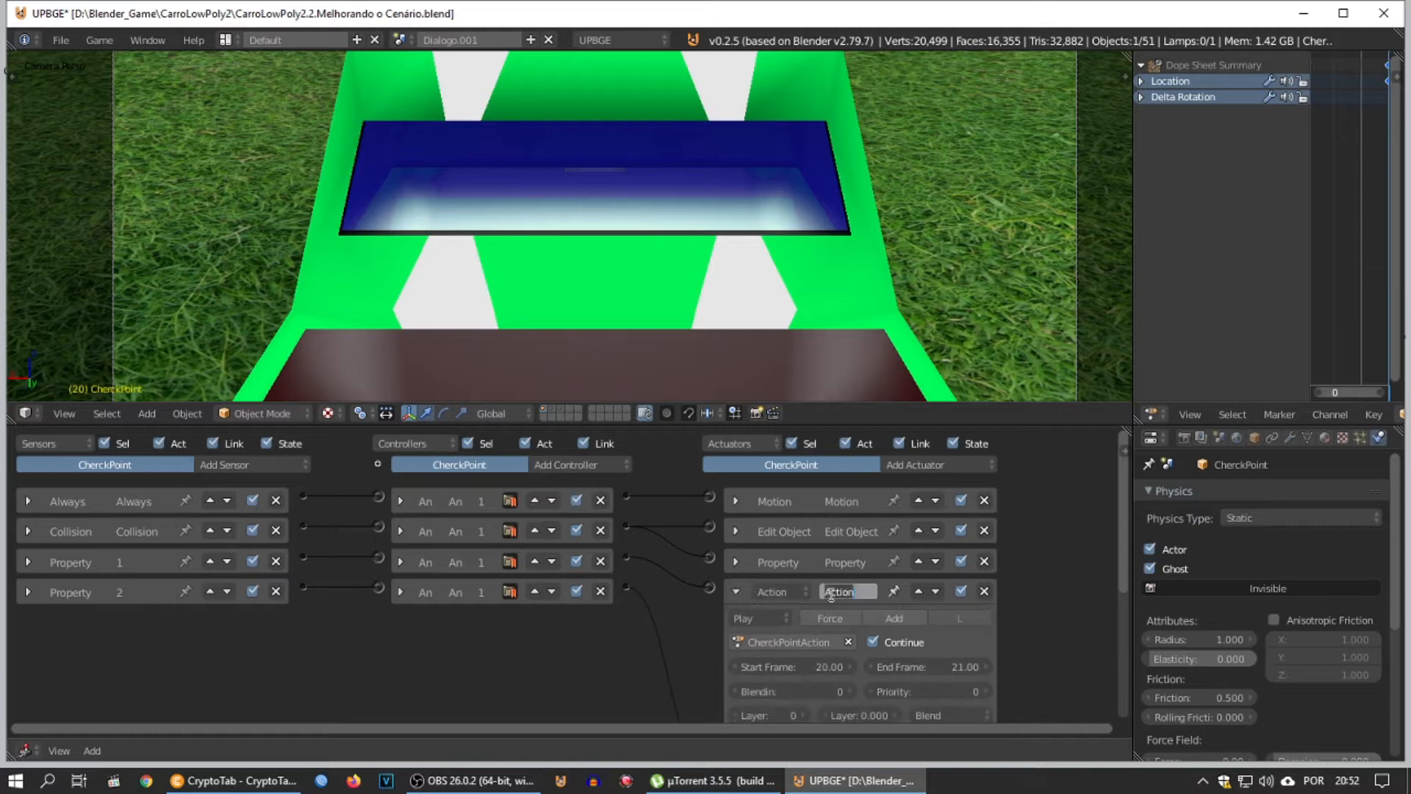
left_click(737, 591)
left_click(736, 623)
left_click(838, 623)
type("2")
key("Return")
left_click(737, 622)
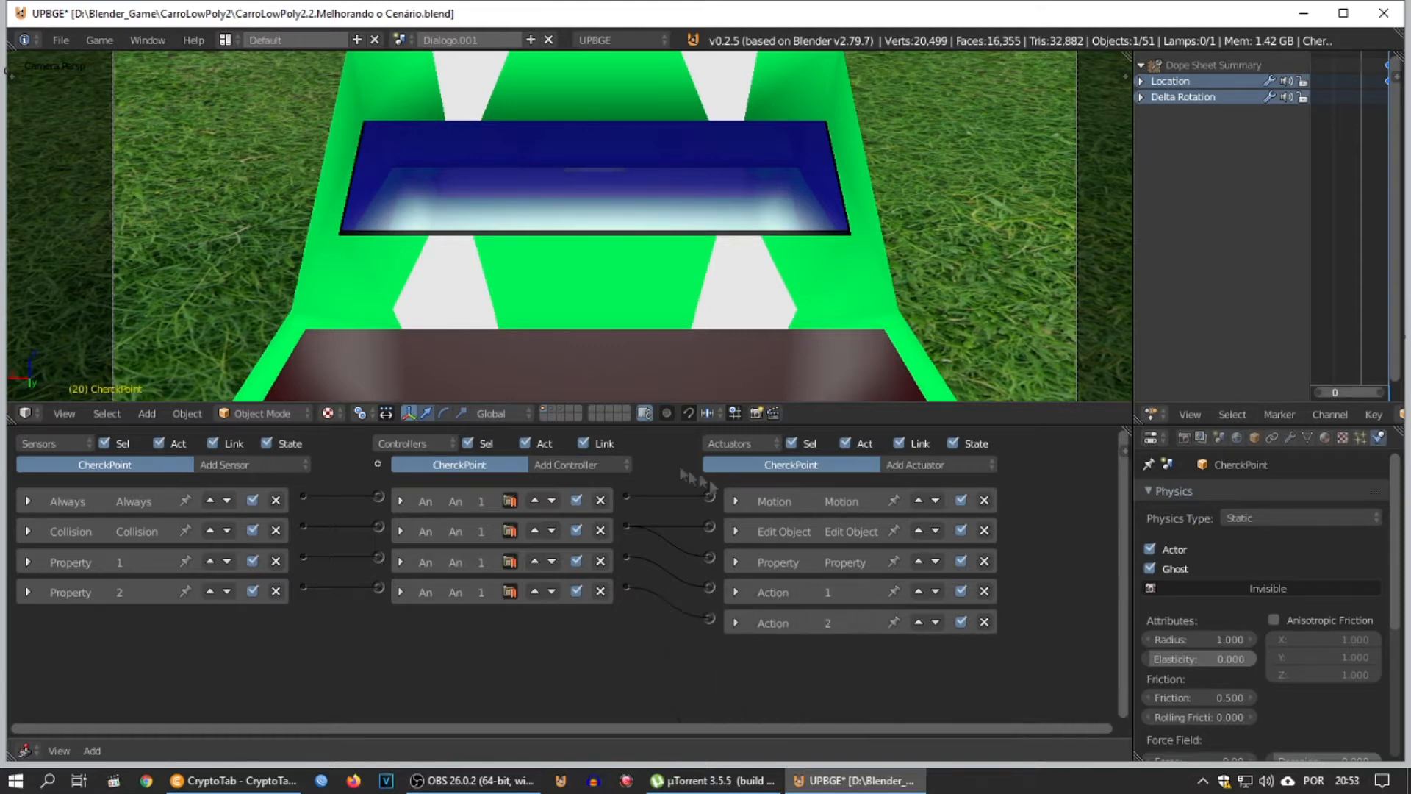
Step: Enlarge the logic area, add a third Property sensor named 3 and collapse it
left_click_drag(640, 426, 639, 304)
left_click(234, 341)
left_click(231, 552)
type("3")
key("Return")
left_click(28, 499)
Step: Add a third Action actuator playing CherckPointAction with end frame 23, link it to Property sensor 3 and collapse it
left_click(919, 341)
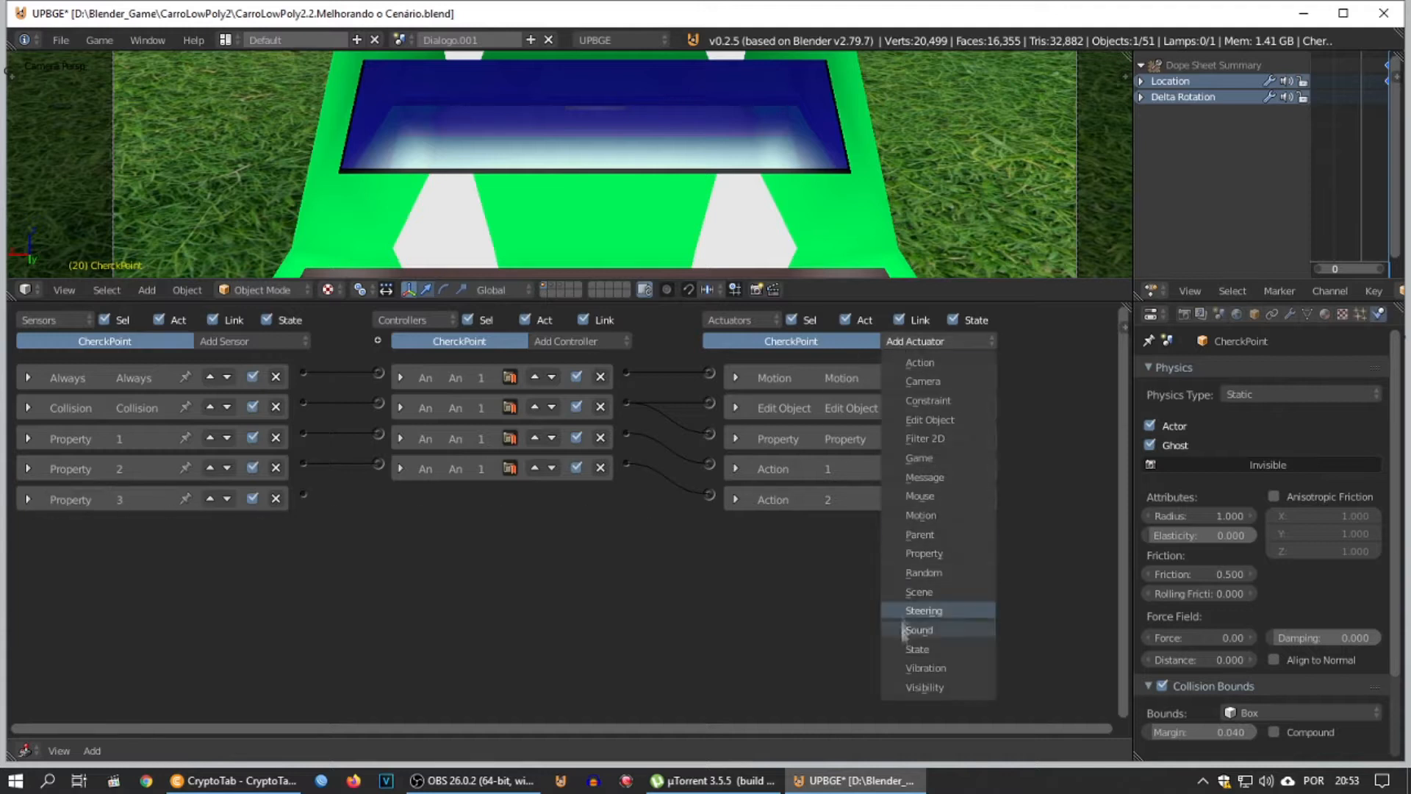
left_click(918, 363)
left_click(822, 580)
scroll(822, 559, "down", 5)
left_click(821, 557)
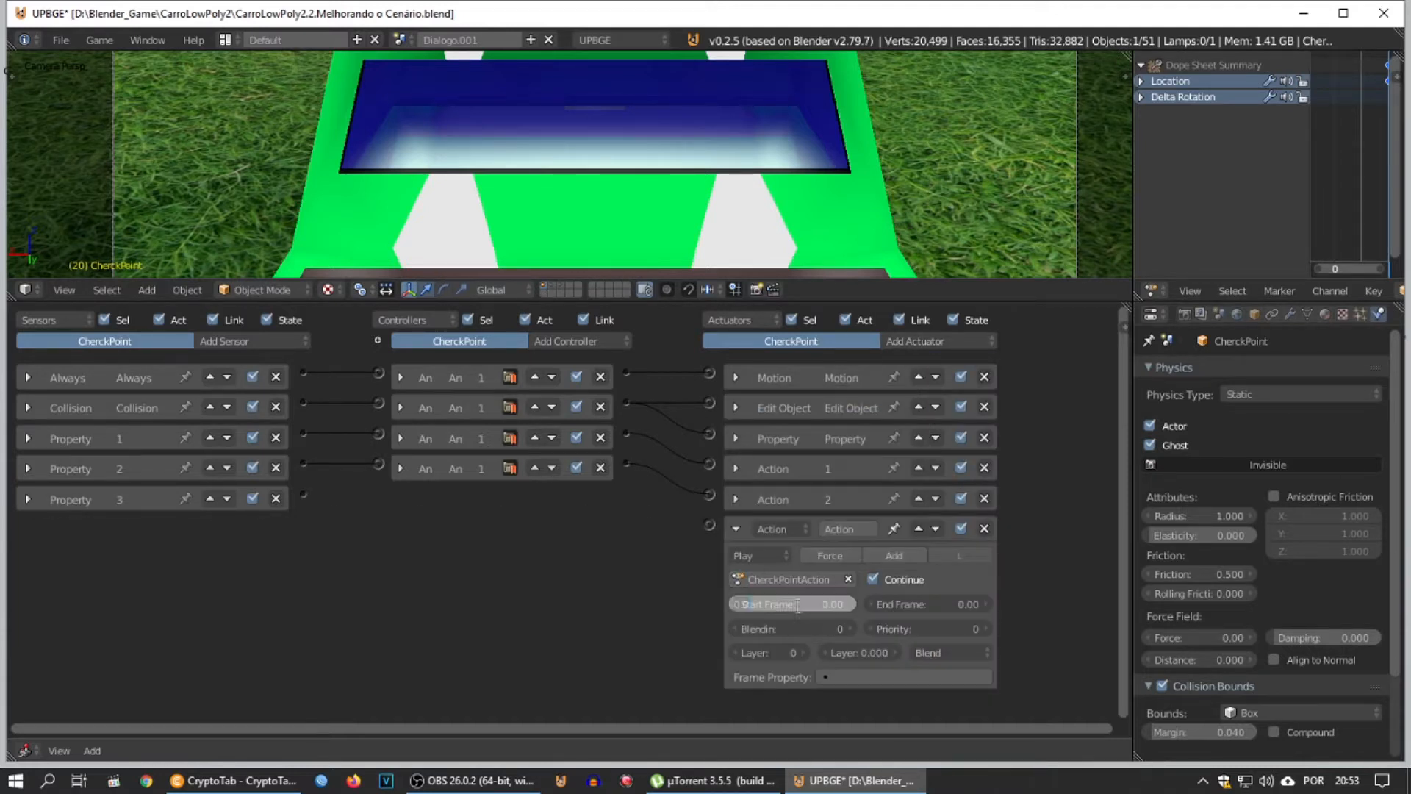
key("Tab")
type("23")
left_click_drag(687, 529, 303, 494)
left_click(736, 529)
Step: Add a Property sensor named 4 that checks location equal to 4 and collapse it
left_click(251, 341)
left_click(237, 553)
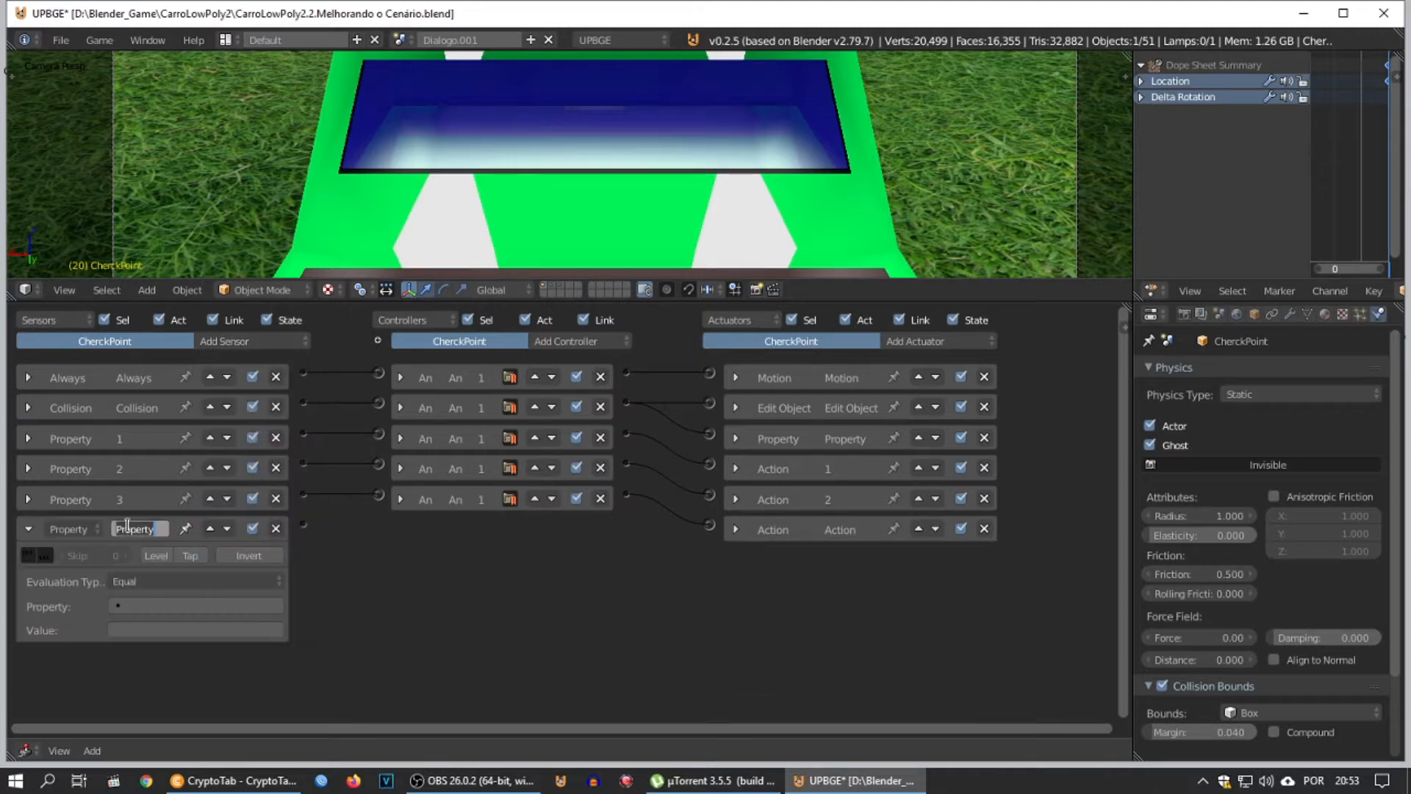
key("Return")
left_click(149, 606)
left_click(126, 432)
left_click(158, 630)
type("4")
key("Return")
left_click(28, 528)
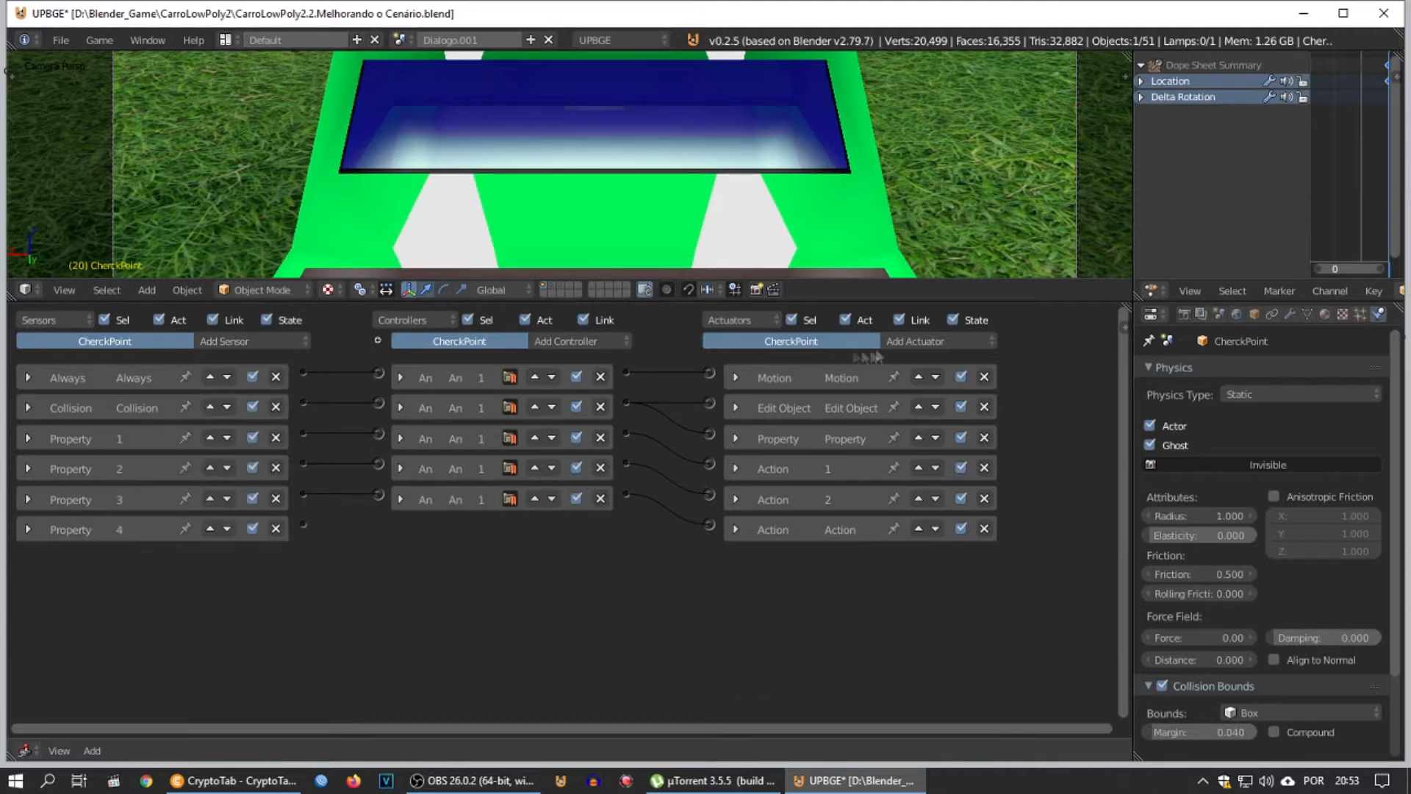
Step: Add a fourth Action actuator playing CherckPointAction from frame 23 to 24 and link it to Property sensor 4
left_click(909, 342)
left_click(911, 363)
left_click(737, 610)
left_click(771, 477)
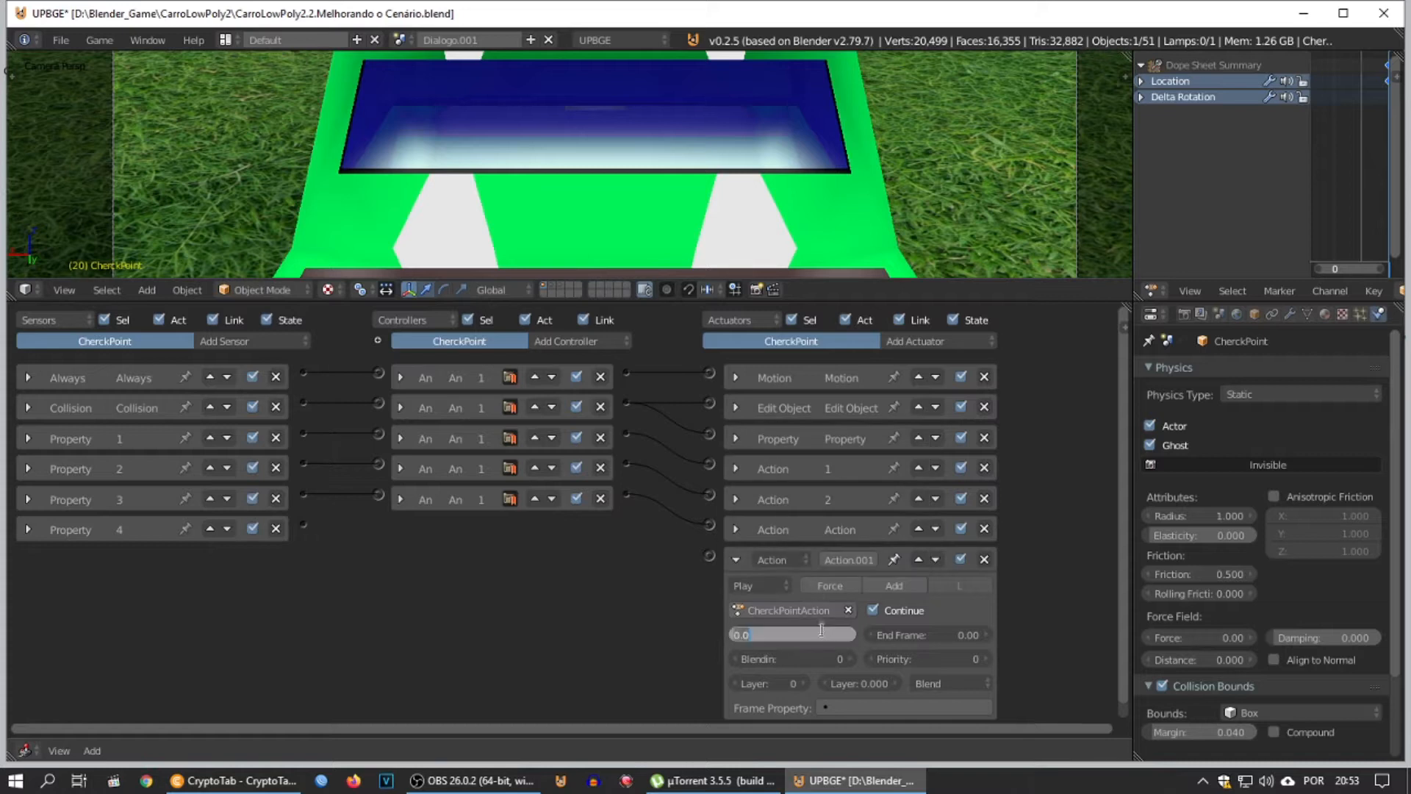
type("23")
left_click(918, 633)
left_click_drag(709, 556, 304, 525)
Step: Name the two newest Action actuators 3 and 4 and collapse them
left_click(737, 529)
left_click(833, 526)
type("3")
key("Return")
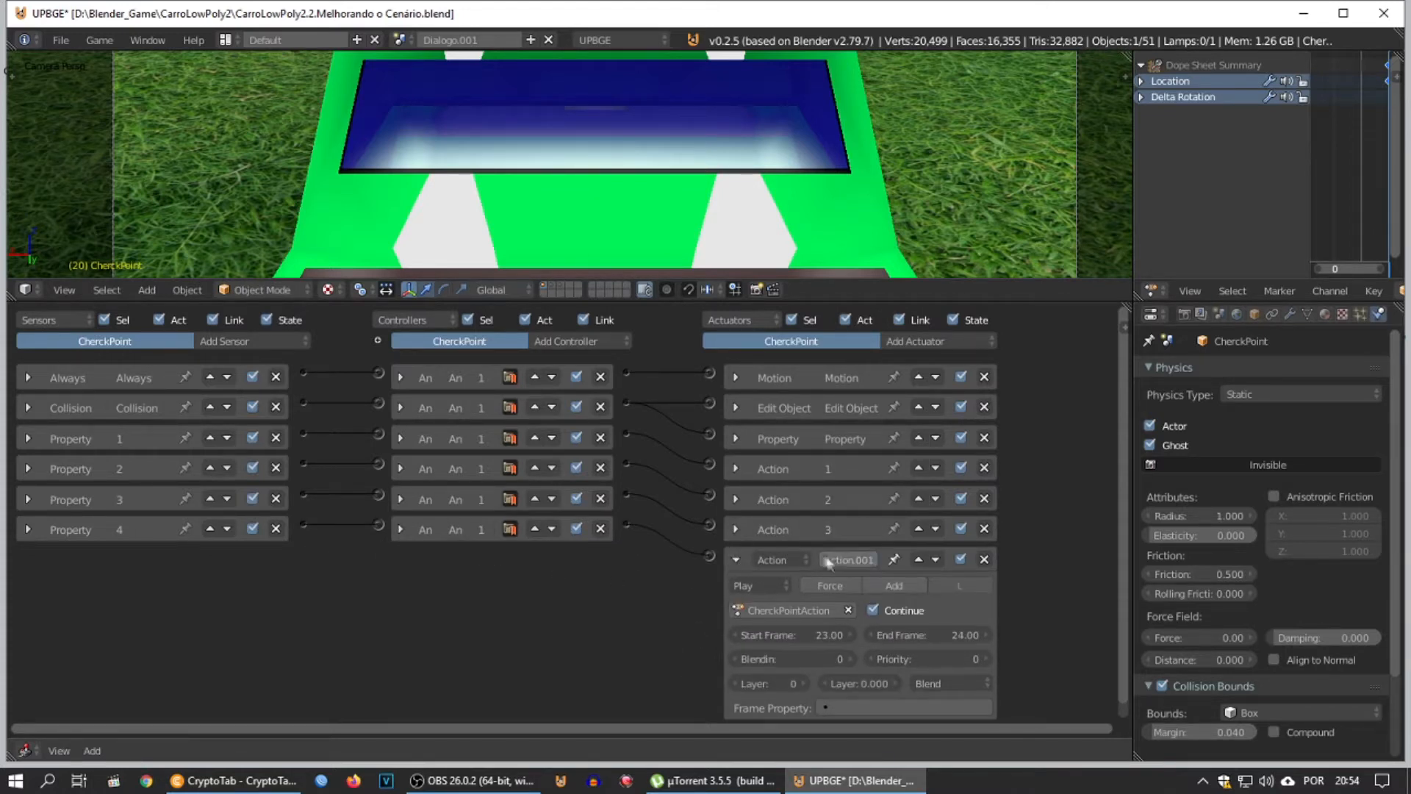
key("Return")
left_click(738, 559)
Step: Maximize the 3D view and run the game, driving the car along the track to test the checkpoint positions
left_click_drag(523, 302, 527, 579)
key("ctrl+Up")
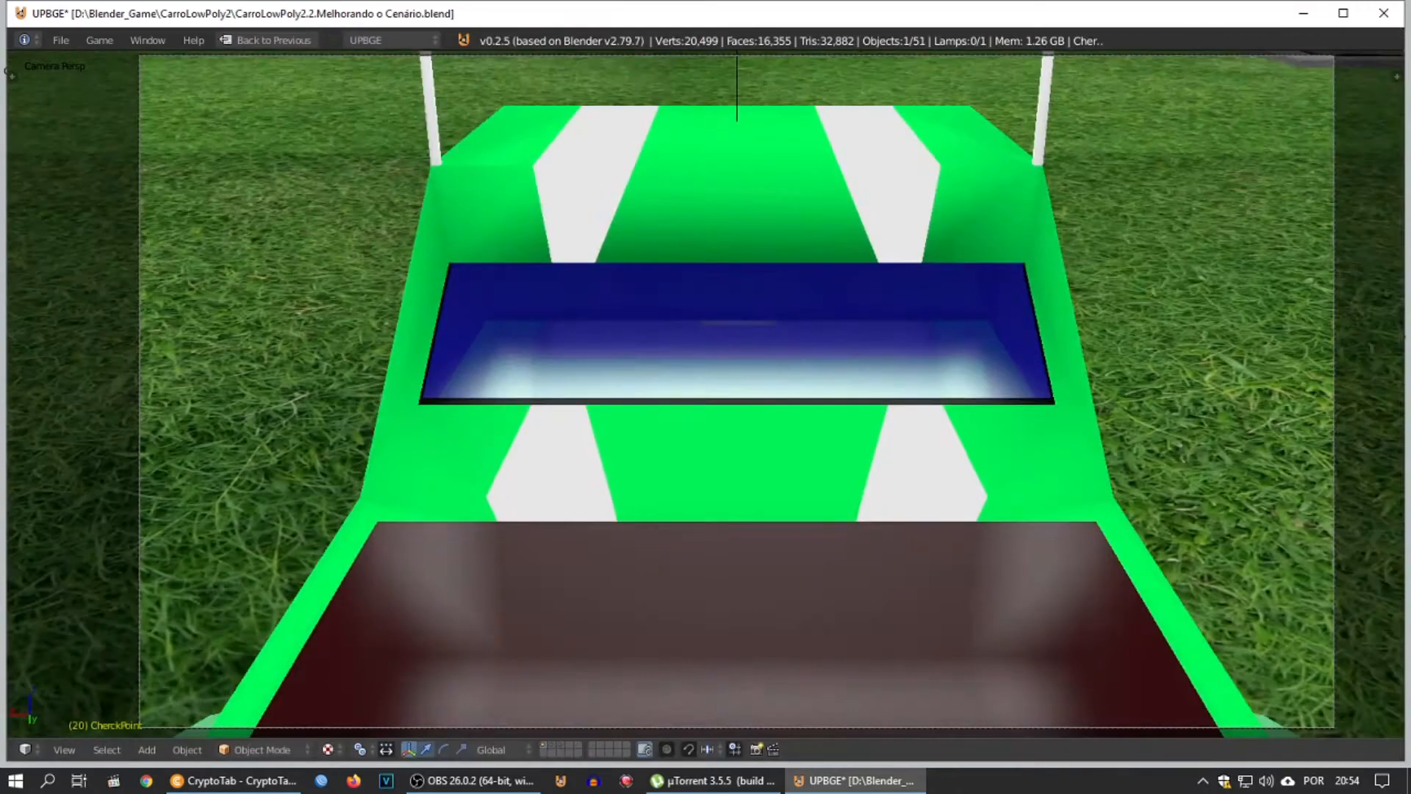
key("p")
key("Up")
key("Right")
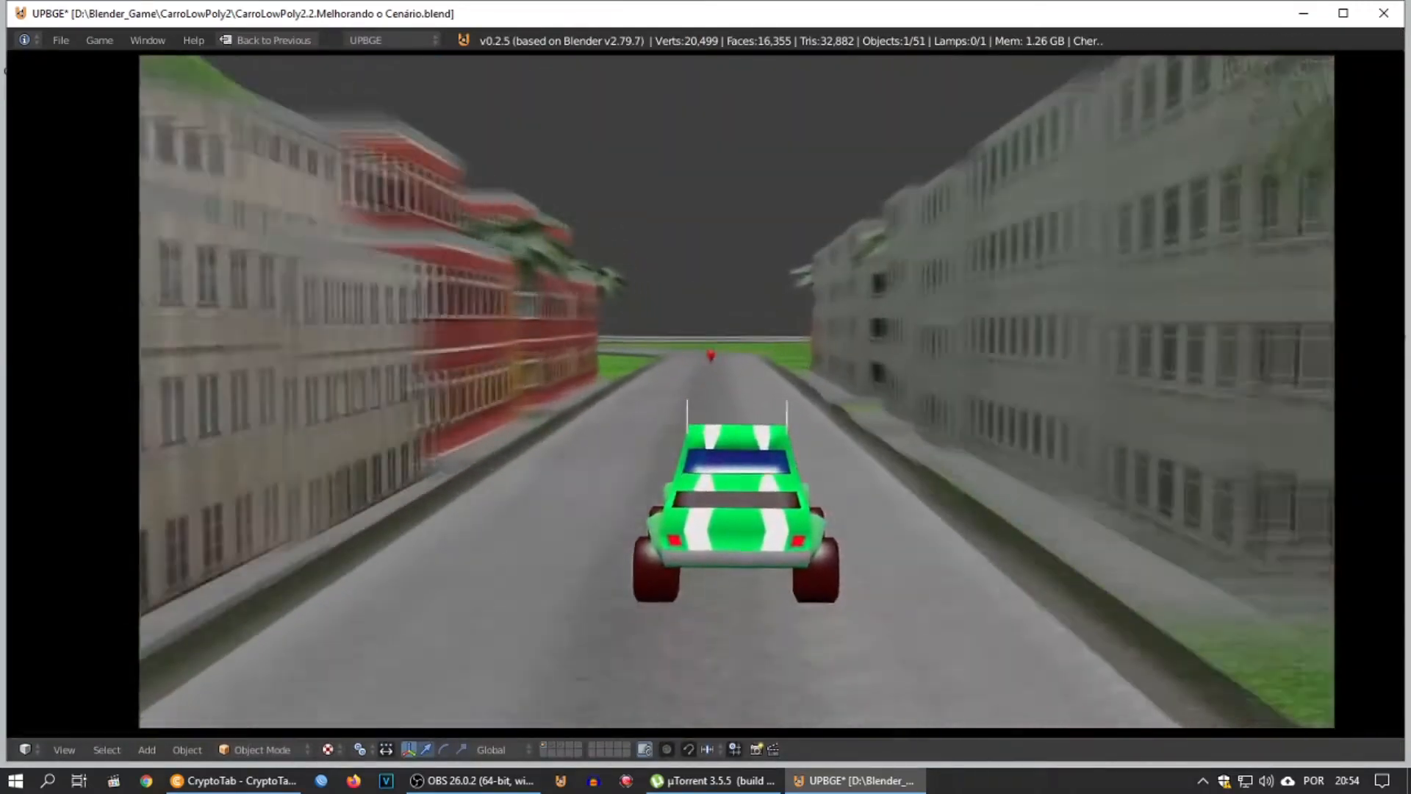
key("Left")
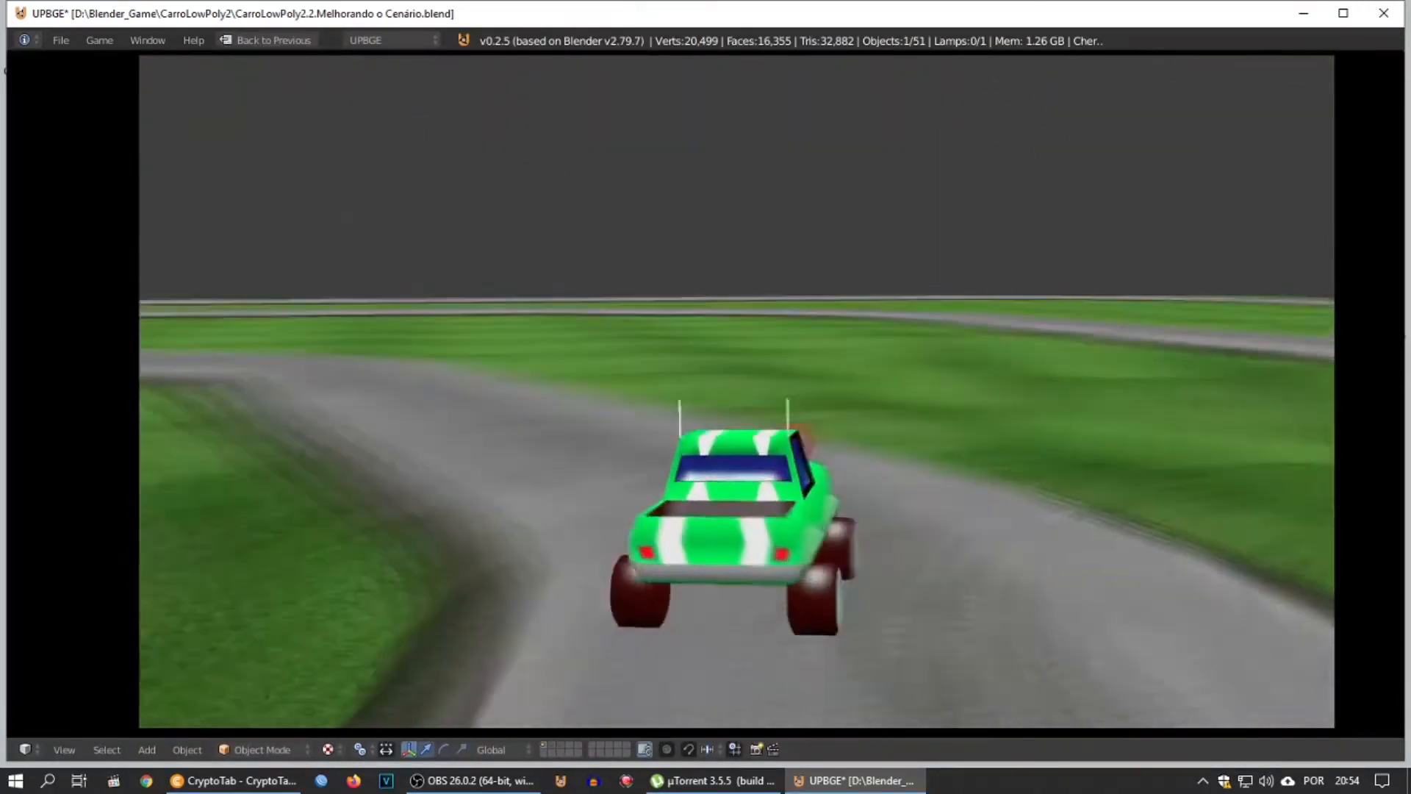
key("Right")
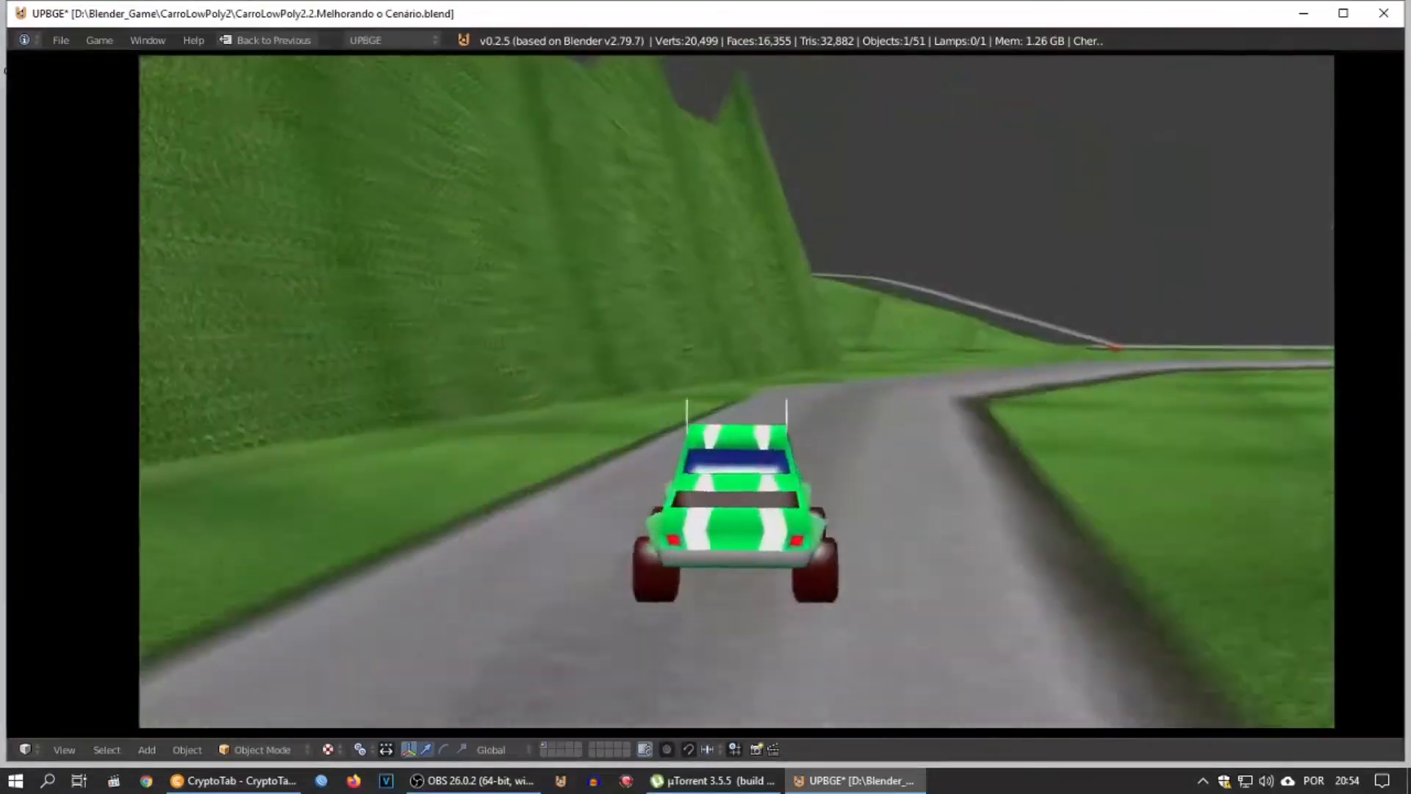
key("Right")
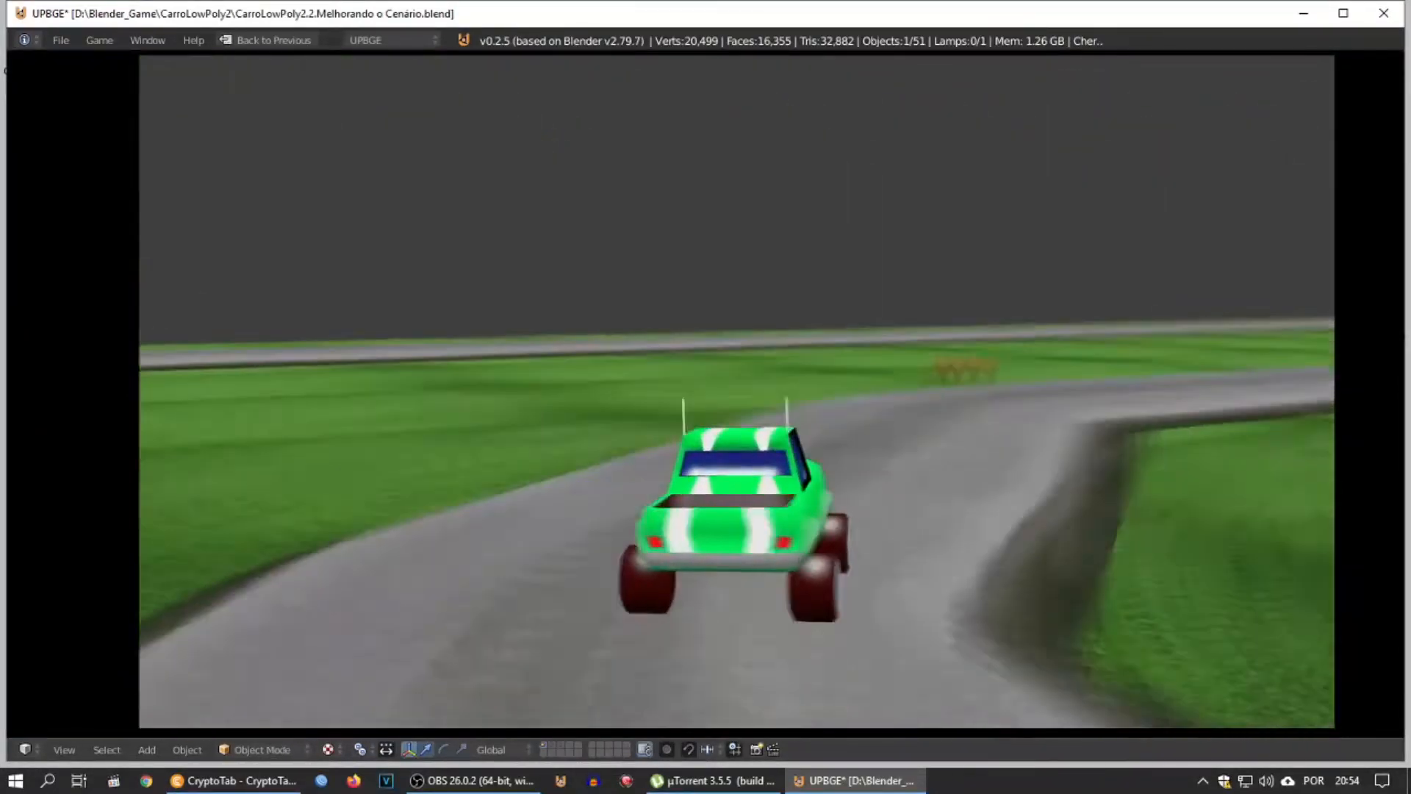
key("Escape")
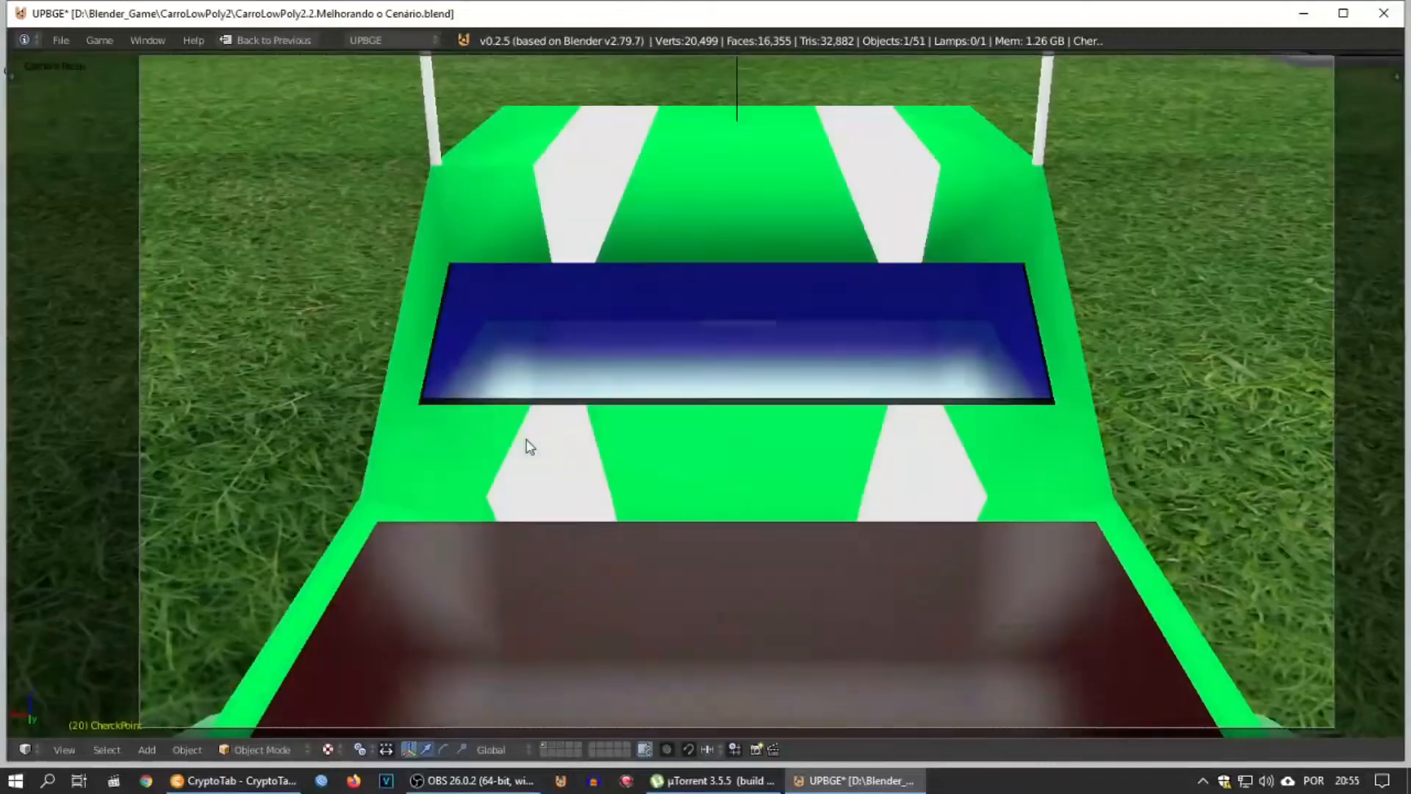
Step: Maximize the logic area and add a Property sensor named 5 that checks location equal to 5
key("ctrl+Up")
left_click(250, 91)
left_click(220, 309)
left_click(136, 385)
left_click(136, 412)
left_click(137, 410)
type("5")
key("Return")
Step: Add an Action actuator named 5 that plays CherckPointAction, keeping Action actuator 4 collapsed
left_click(927, 91)
left_click(924, 110)
left_click(848, 341)
type("5")
left_click(668, 377)
left_click(792, 389)
type("ch")
left_click(764, 433)
left_click(735, 312)
left_click(735, 312)
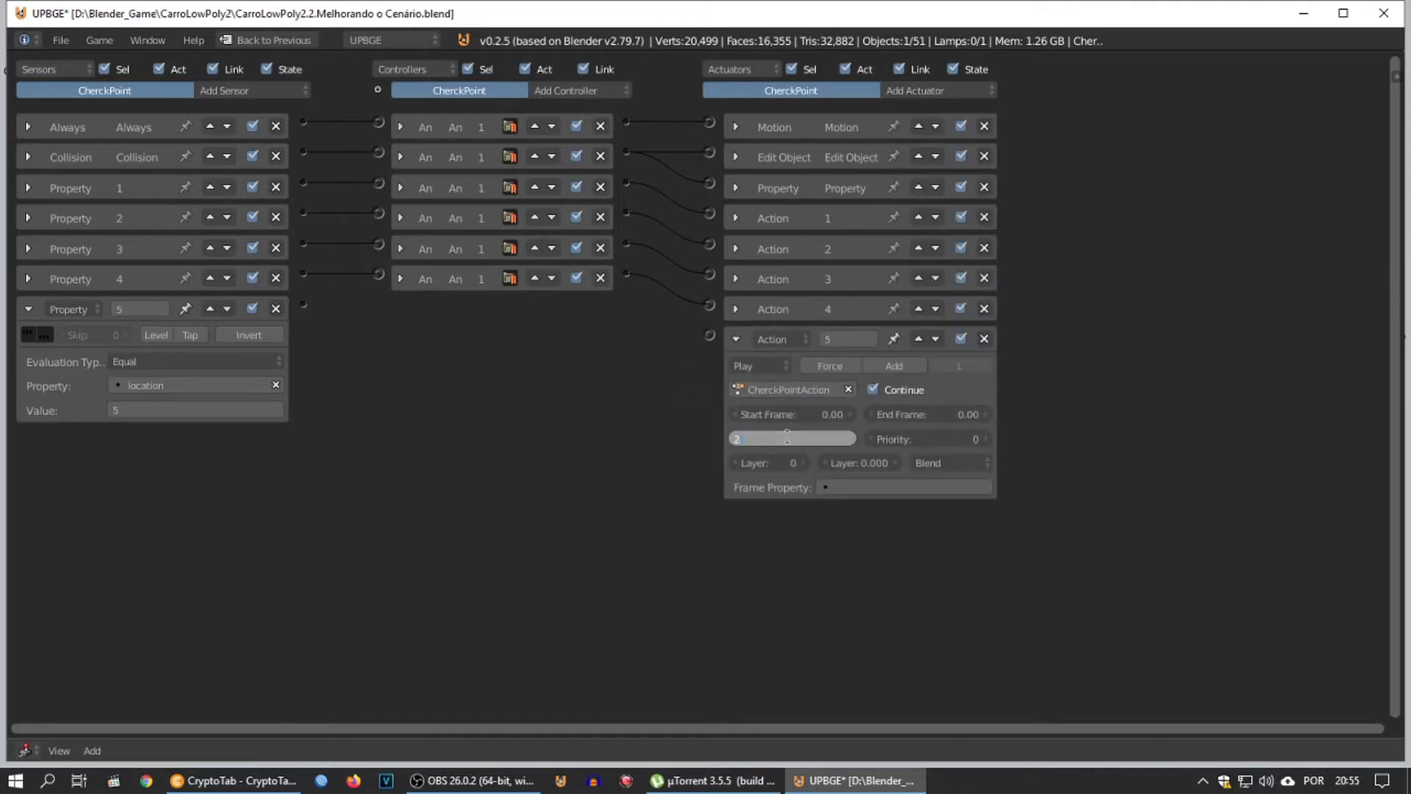
left_click(829, 438)
type("24")
key("Escape")
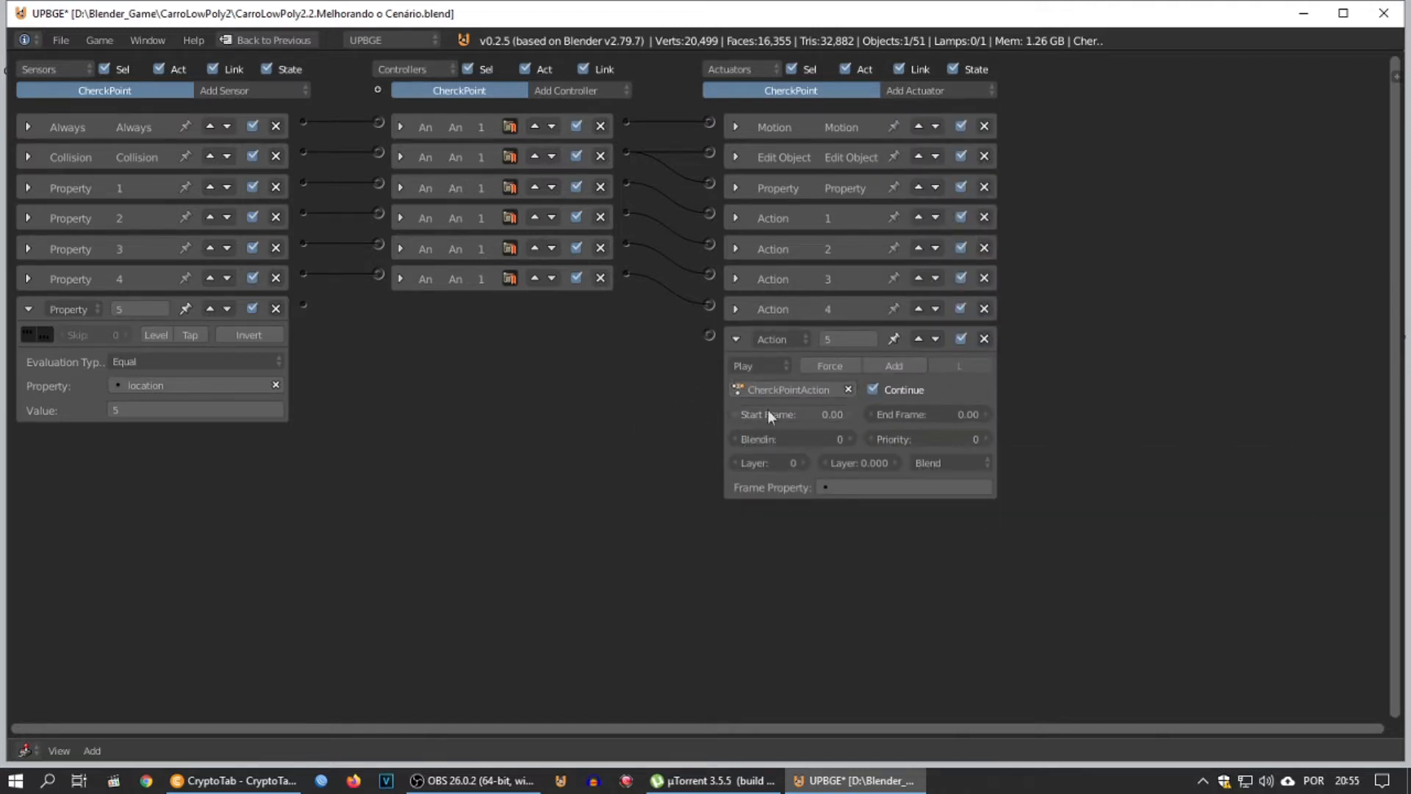
Step: Link Property sensor 5 to Action actuator 5 and collapse both
left_click_drag(710, 335, 303, 304)
left_click(28, 309)
left_click(735, 338)
Step: Add a Property sensor named 6 for the location property and collapse it
left_click(249, 90)
left_click(237, 303)
left_click(139, 339)
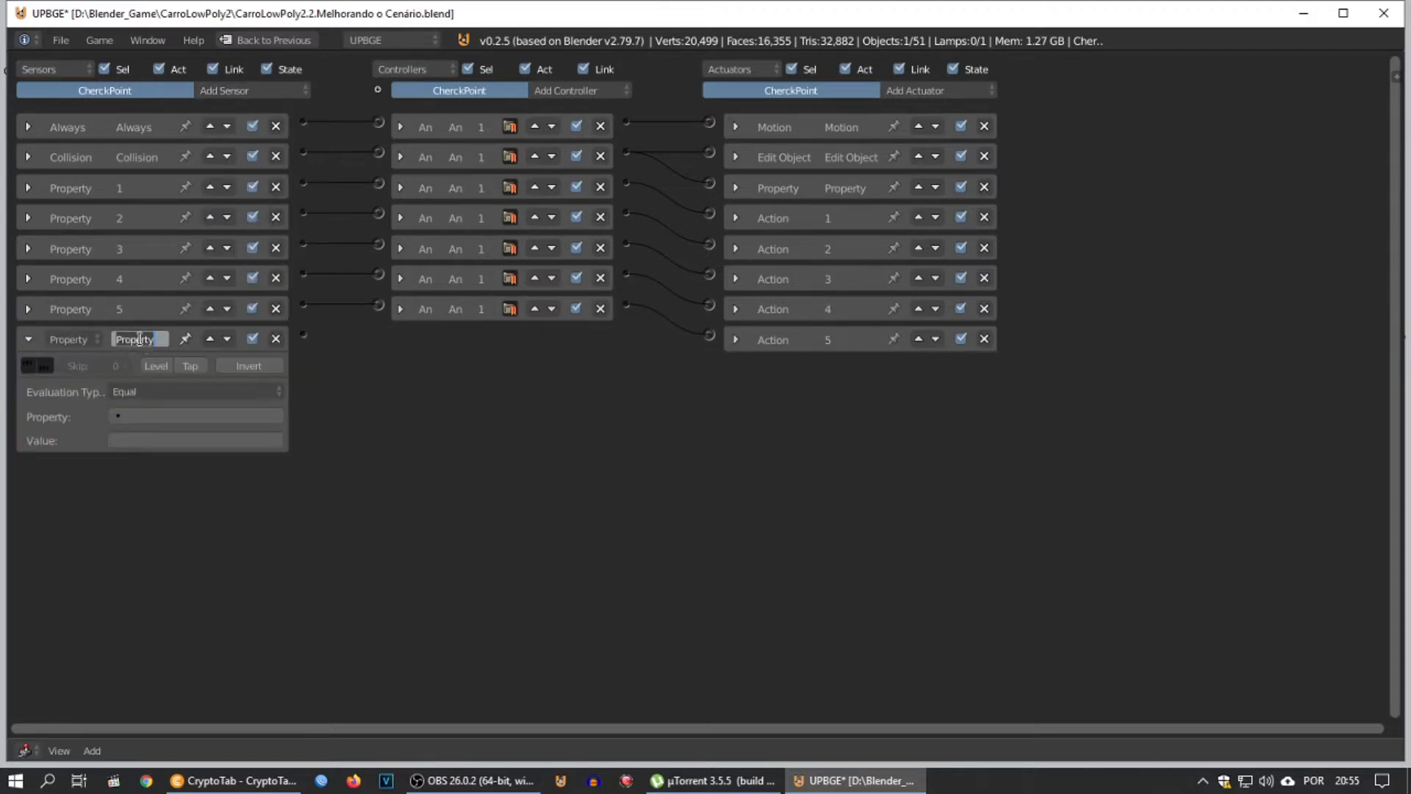
left_click(195, 416)
left_click(117, 514)
left_click(28, 339)
Step: Add an Action actuator named 6 playing CherckPointAction from frame 25 to 26, link it to Property sensor 6 and collapse it
left_click(915, 90)
left_click(911, 112)
left_click(778, 419)
type("ch")
left_click(772, 474)
left_click(807, 442)
type("25")
key("Return")
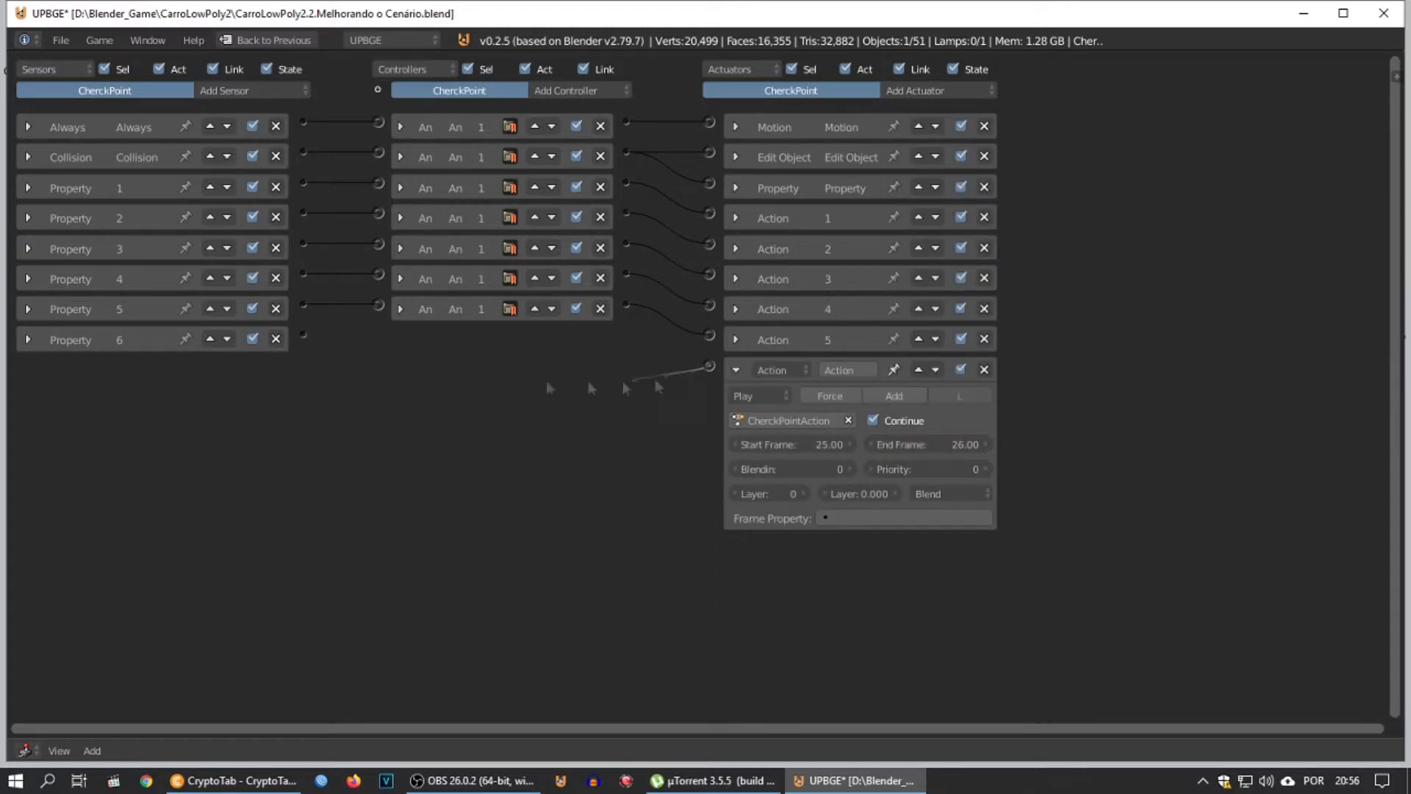
left_click_drag(547, 386, 303, 335)
left_click(735, 369)
Step: Add a Property sensor named 7 that checks location equal to 7 and collapse it
left_click(250, 90)
left_click(250, 304)
left_click(123, 370)
left_click(157, 445)
left_click(129, 471)
left_click(124, 472)
type("7")
left_click(30, 369)
Step: Add an Action actuator named 7 playing CherckPointAction from frame 26 to 27, link it to Property sensor 7 and collapse it
left_click(899, 91)
left_click(900, 111)
left_click(833, 400)
left_click(758, 451)
left_click(808, 631)
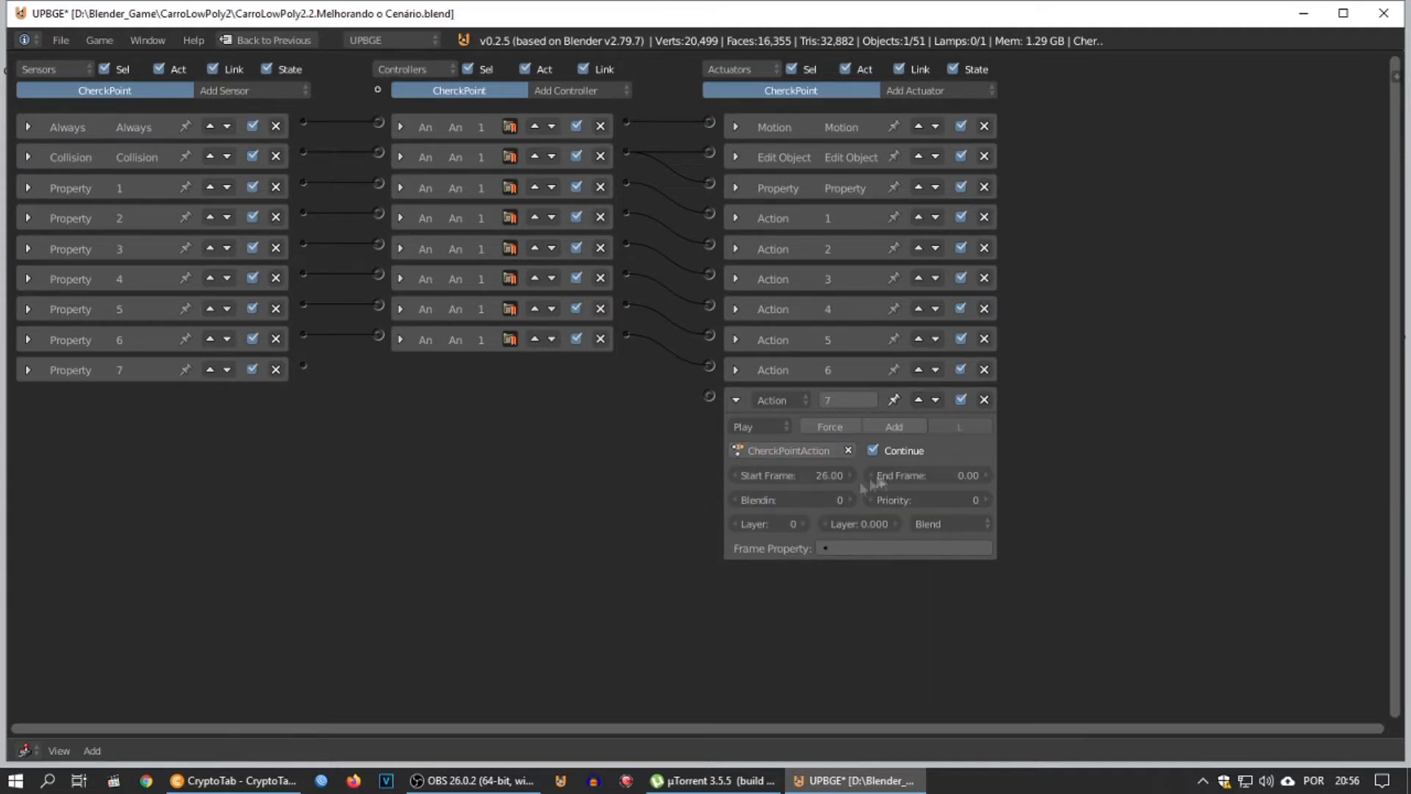
left_click_drag(337, 383, 303, 365)
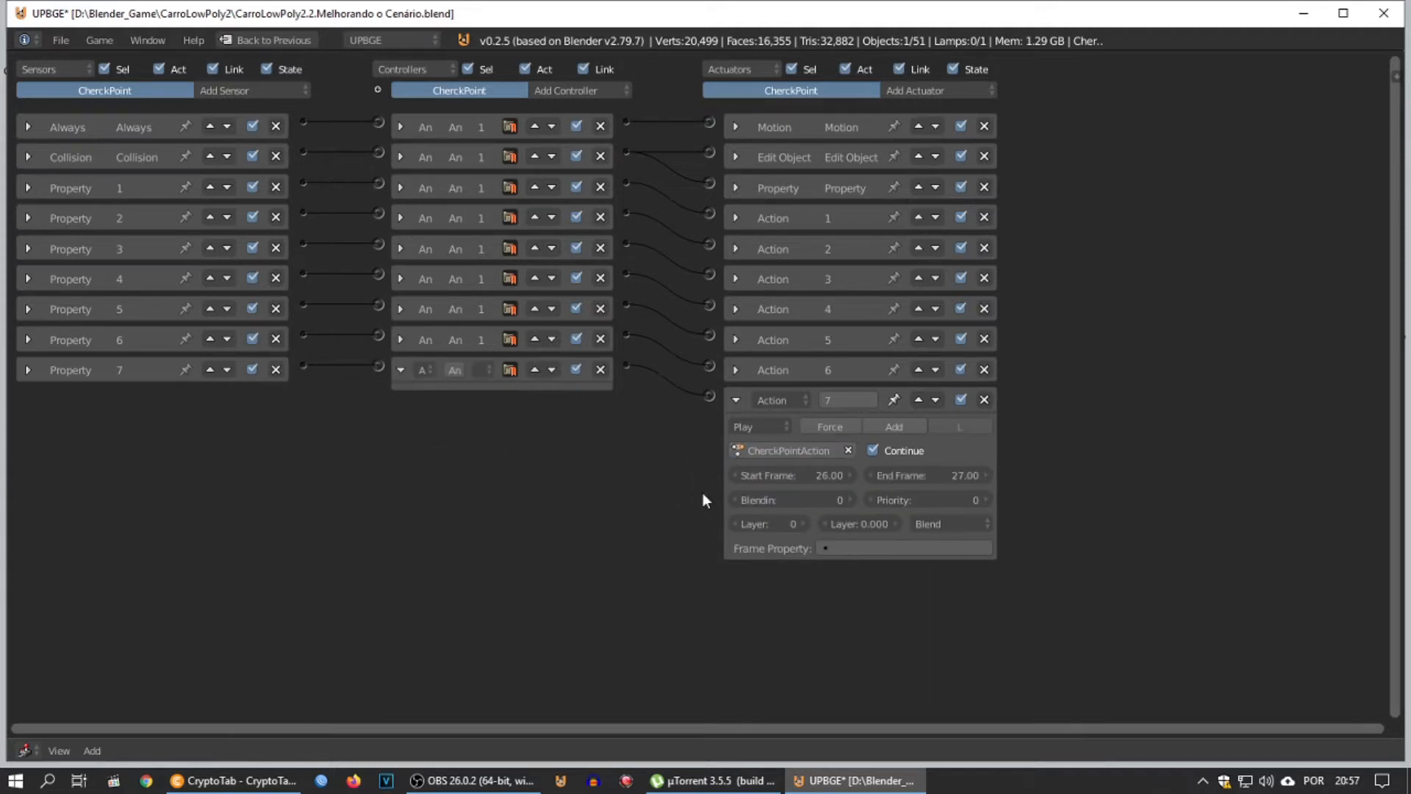
left_click(736, 400)
Step: Add a Property sensor named 8 that checks location equal to 8 and collapse it
left_click(250, 90)
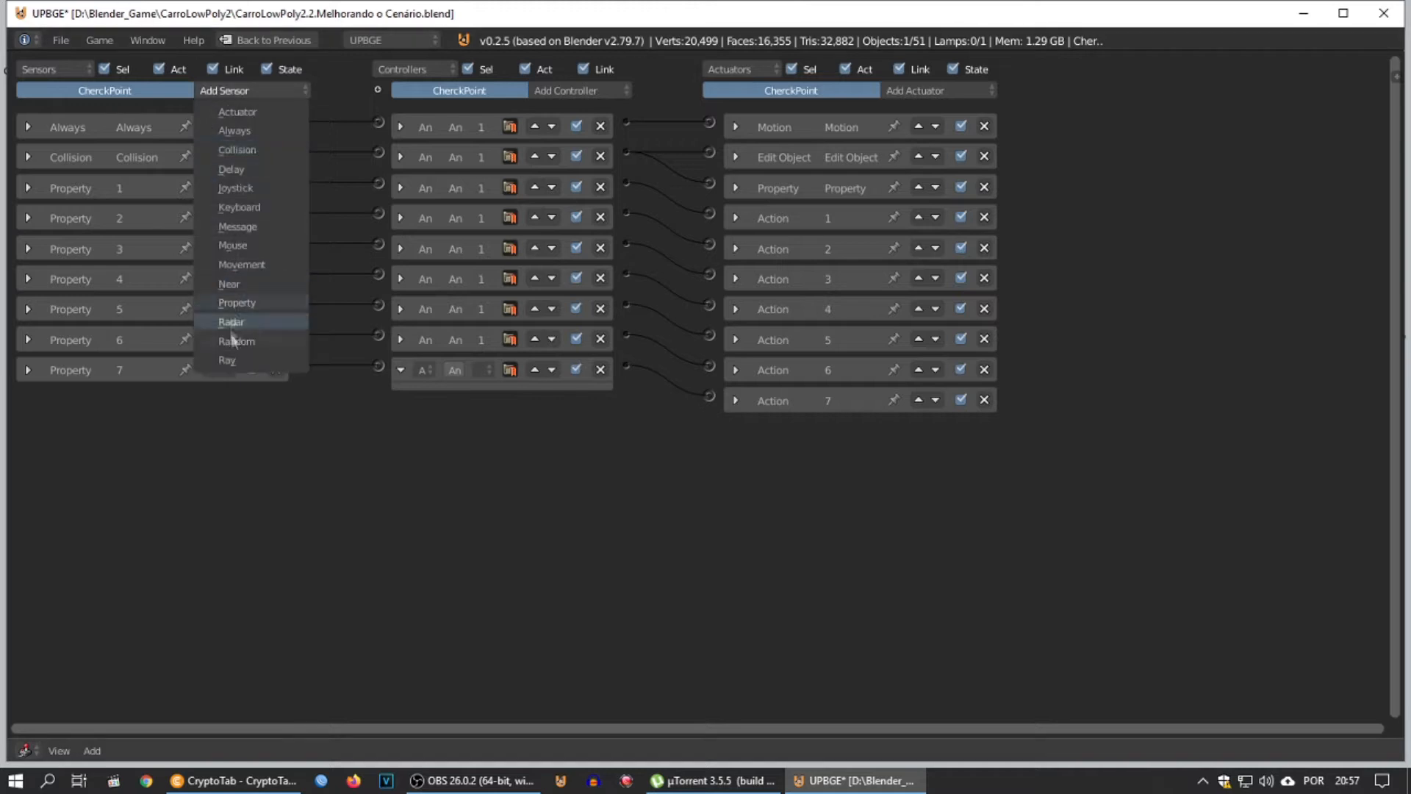
left_click(221, 316)
left_click(129, 478)
left_click(131, 504)
left_click(128, 502)
type("8")
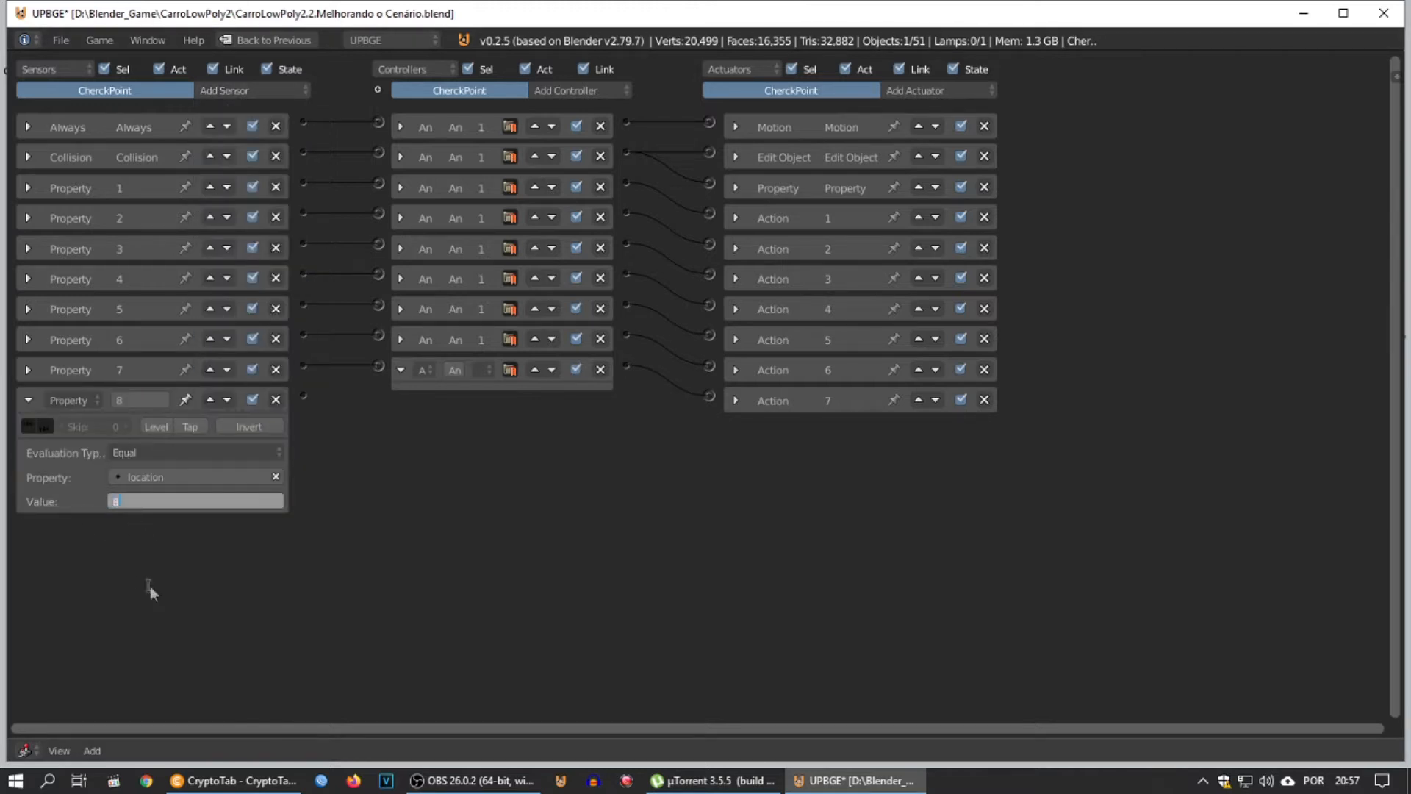
key("Return")
left_click(28, 400)
Step: Add an Action actuator named 8 playing CherckPointAction from frame 27 to 28, link it to Property sensor 8 and collapse it
left_click(903, 91)
left_click(901, 114)
left_click(794, 480)
left_click(787, 523)
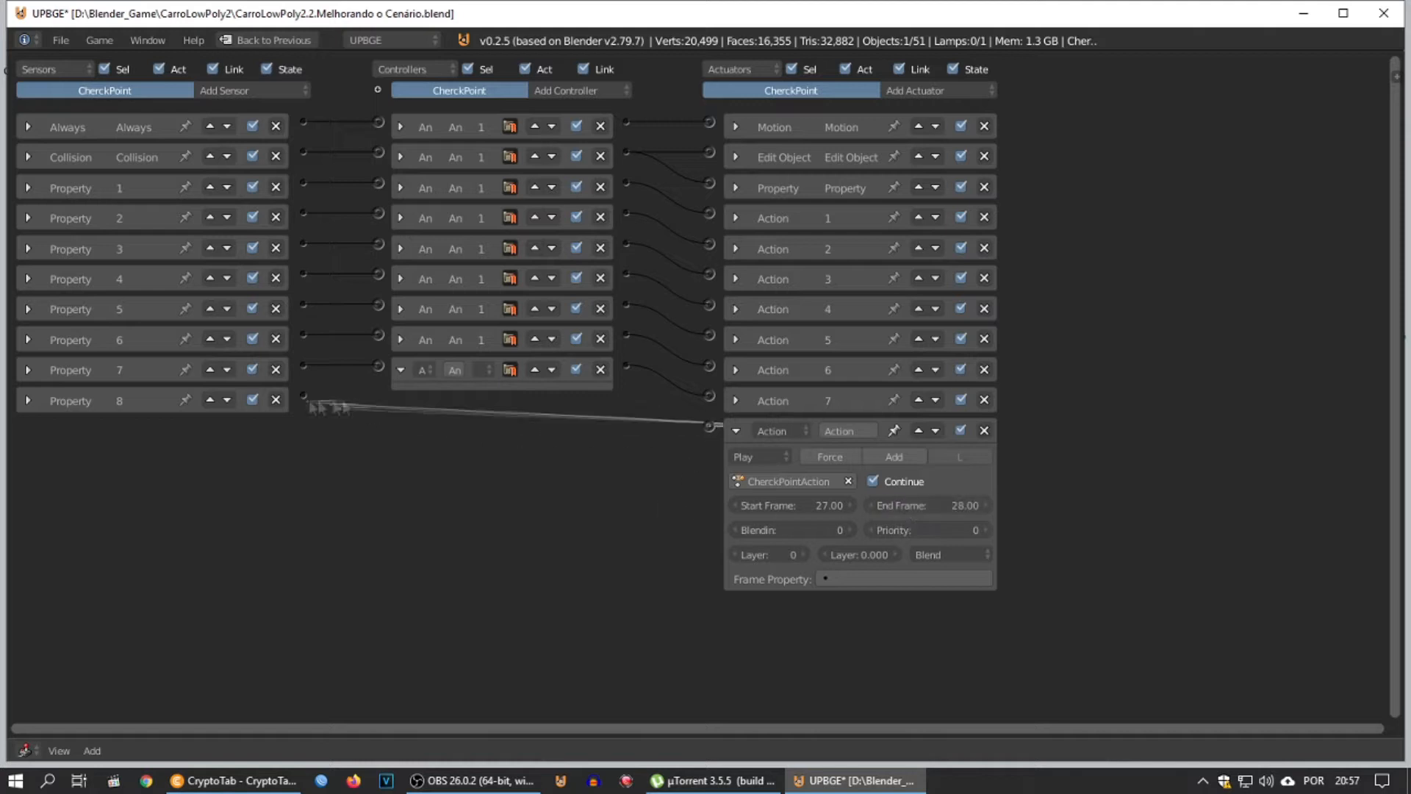
left_click_drag(360, 413, 303, 396)
left_click(736, 431)
Step: Add a Property sensor named 9 that checks location equal to 9 and collapse it
left_click(213, 91)
left_click(221, 304)
left_click(129, 507)
left_click(131, 371)
left_click(137, 532)
type("9")
key("Return")
left_click(29, 430)
Step: Add an Action actuator named 9 playing CherckPointAction from frame 28 to 29, link it to Property sensor 9 and collapse it
left_click(912, 91)
left_click(919, 111)
left_click(737, 511)
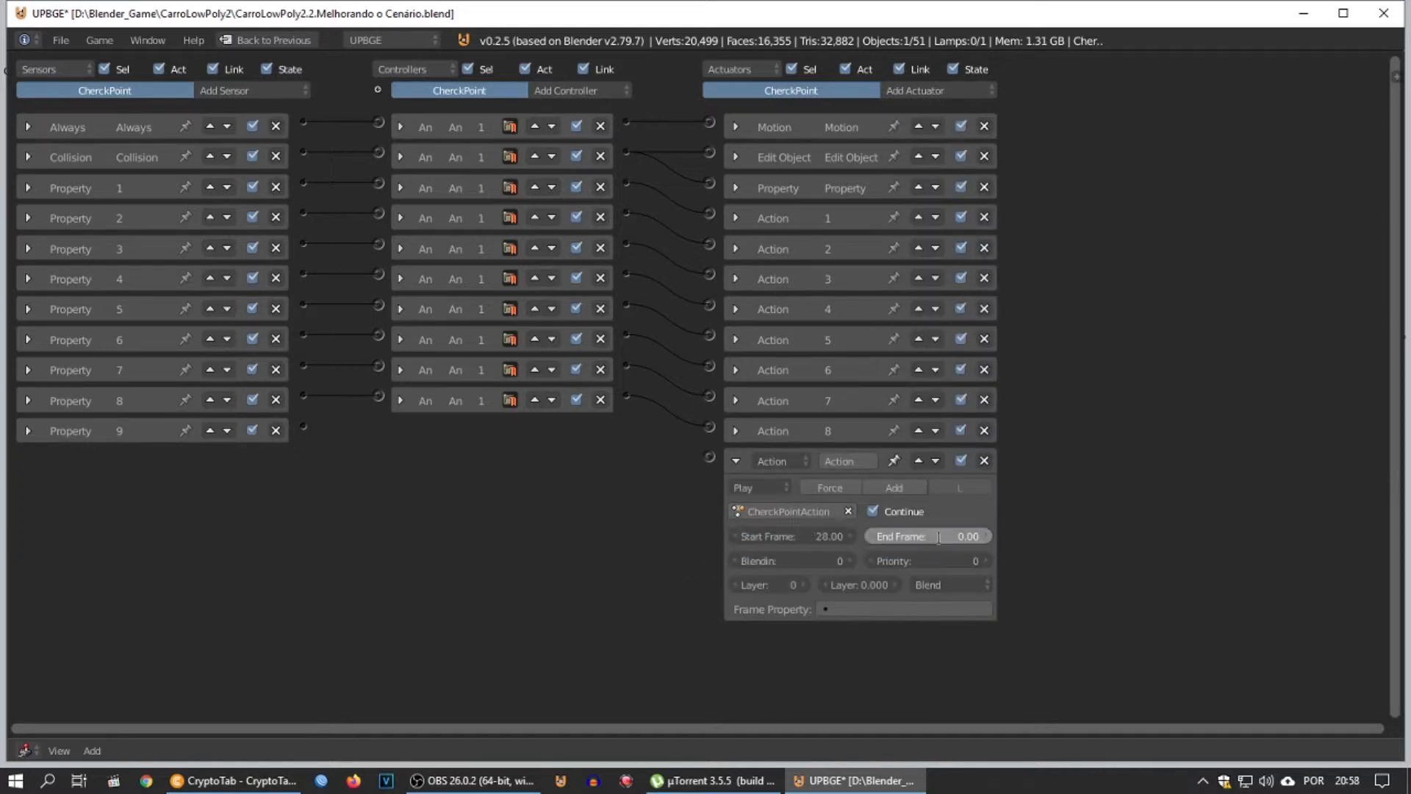
left_click_drag(354, 438, 302, 426)
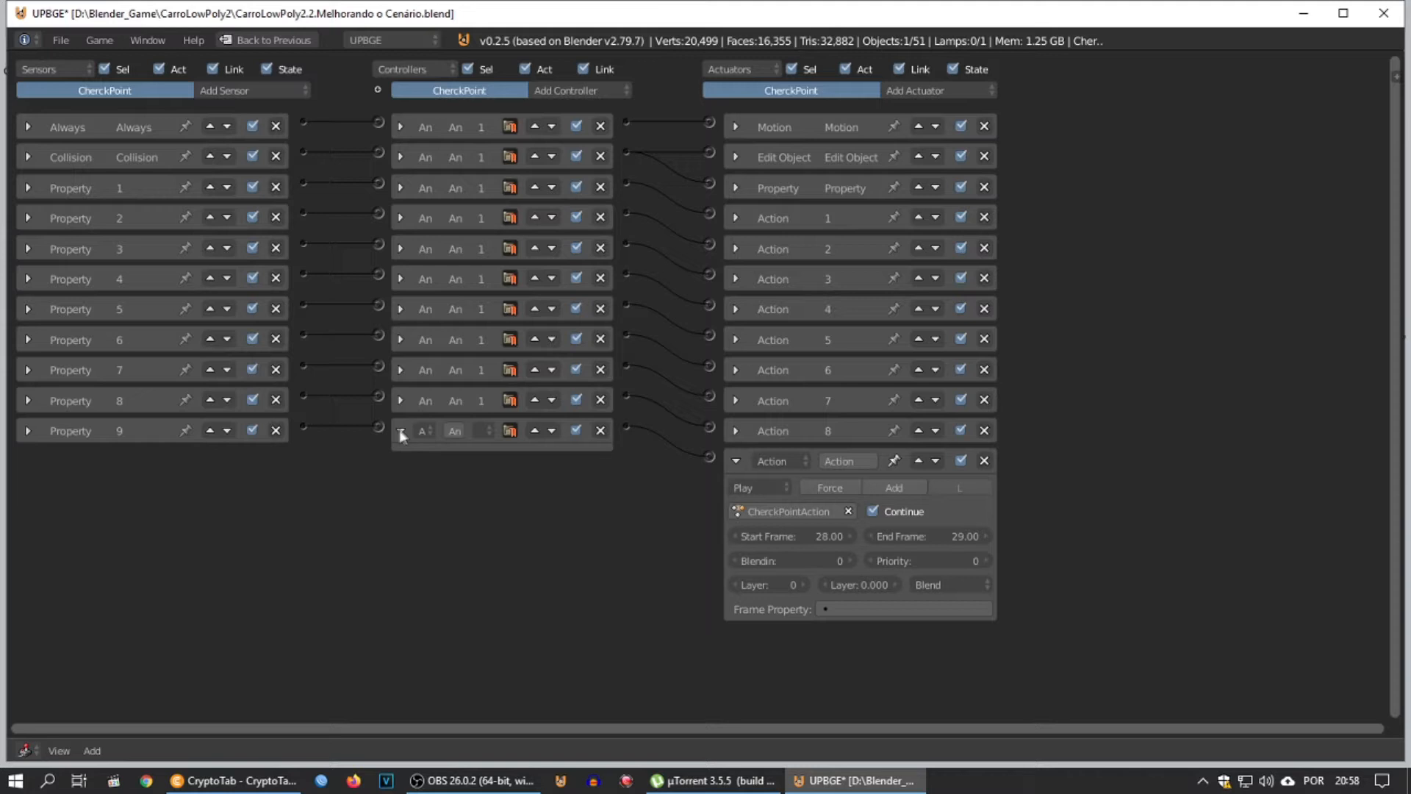
left_click(734, 461)
Step: Add a Property sensor named 10 that checks location equal to 10
left_click(220, 91)
left_click(229, 302)
left_click(120, 461)
left_click(344, 504)
left_click(147, 538)
left_click(136, 561)
left_click(138, 562)
type("1")
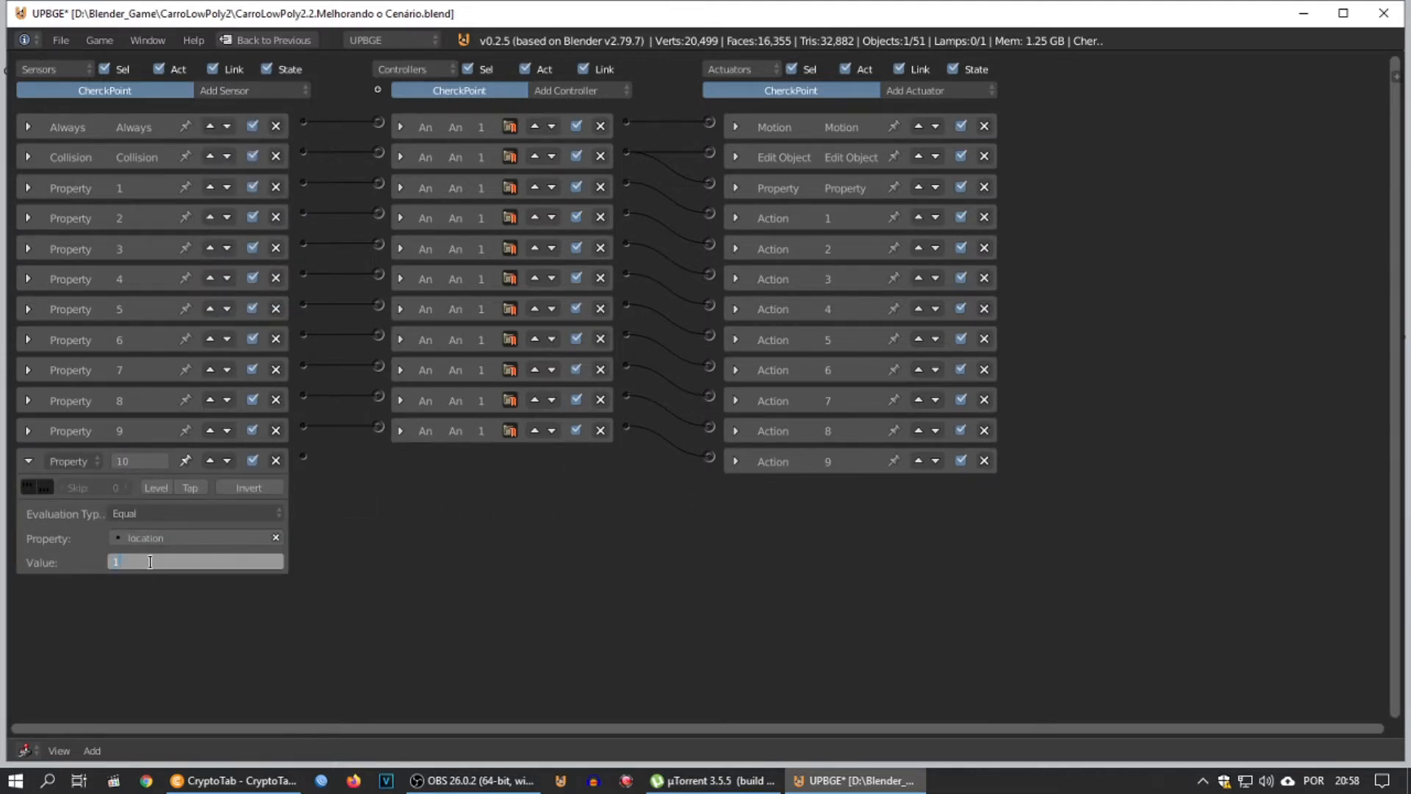
Step: Add an Action actuator named 10 that plays CherckPointAction and set its frame range
left_click(937, 91)
left_click(908, 118)
left_click(843, 485)
type("1")
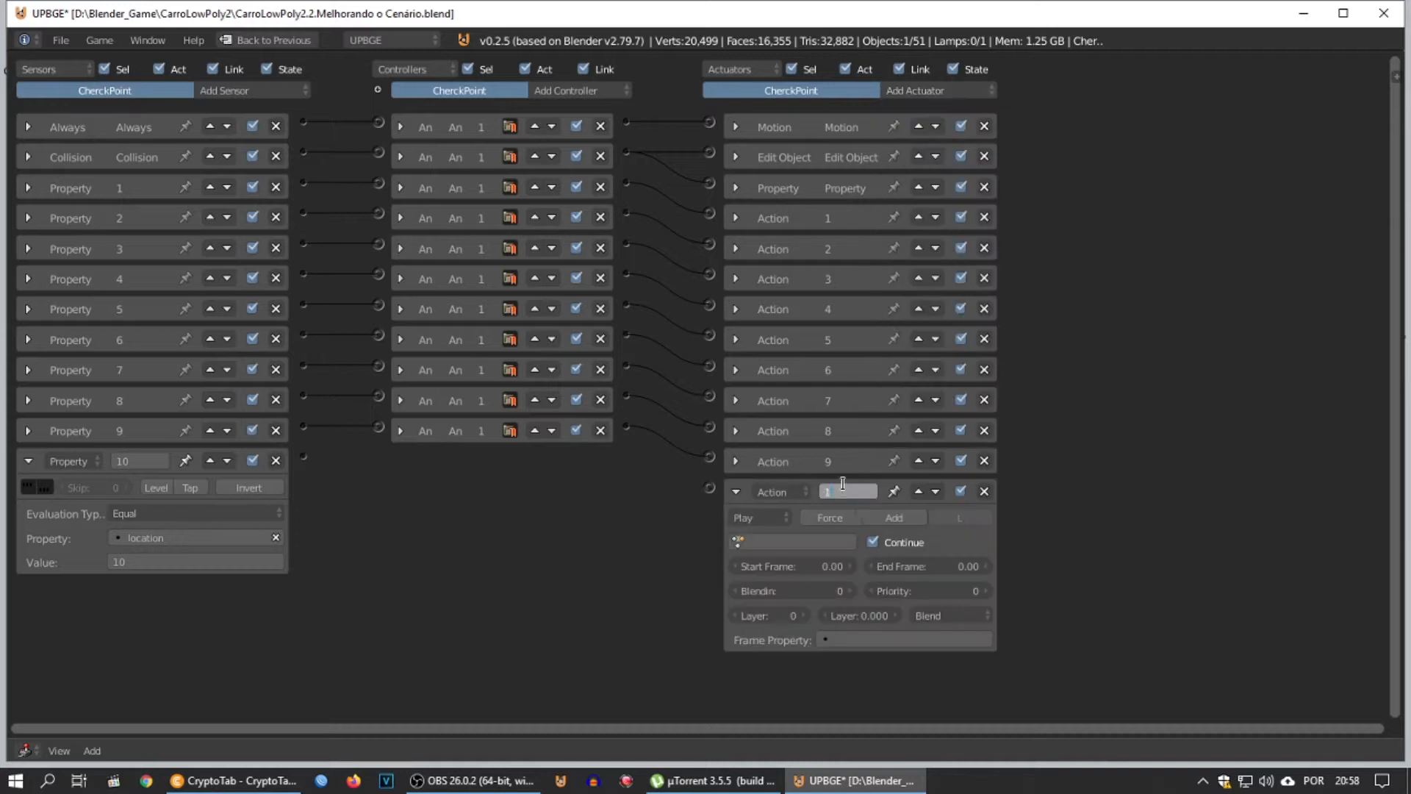
type("0")
left_click(777, 542)
type("ch")
left_click(783, 586)
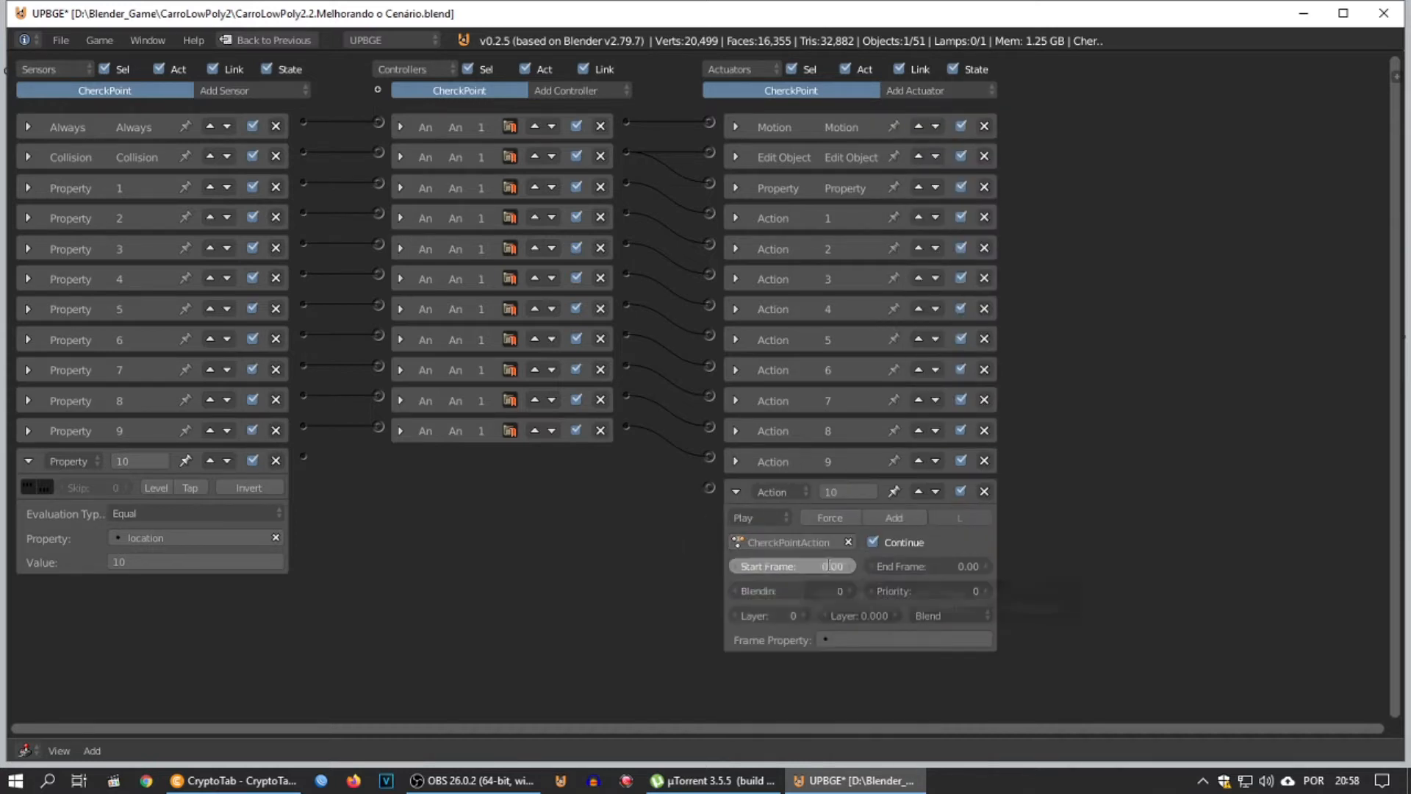
left_click(926, 566)
Step: Link Property sensor 10 to Action actuator 10 and collapse both
left_click_drag(708, 488, 303, 457)
left_click(28, 460)
left_click(736, 492)
Step: Add a Property sensor named 11 that checks location equal to 11
left_click(224, 90)
left_click(228, 303)
left_click(118, 492)
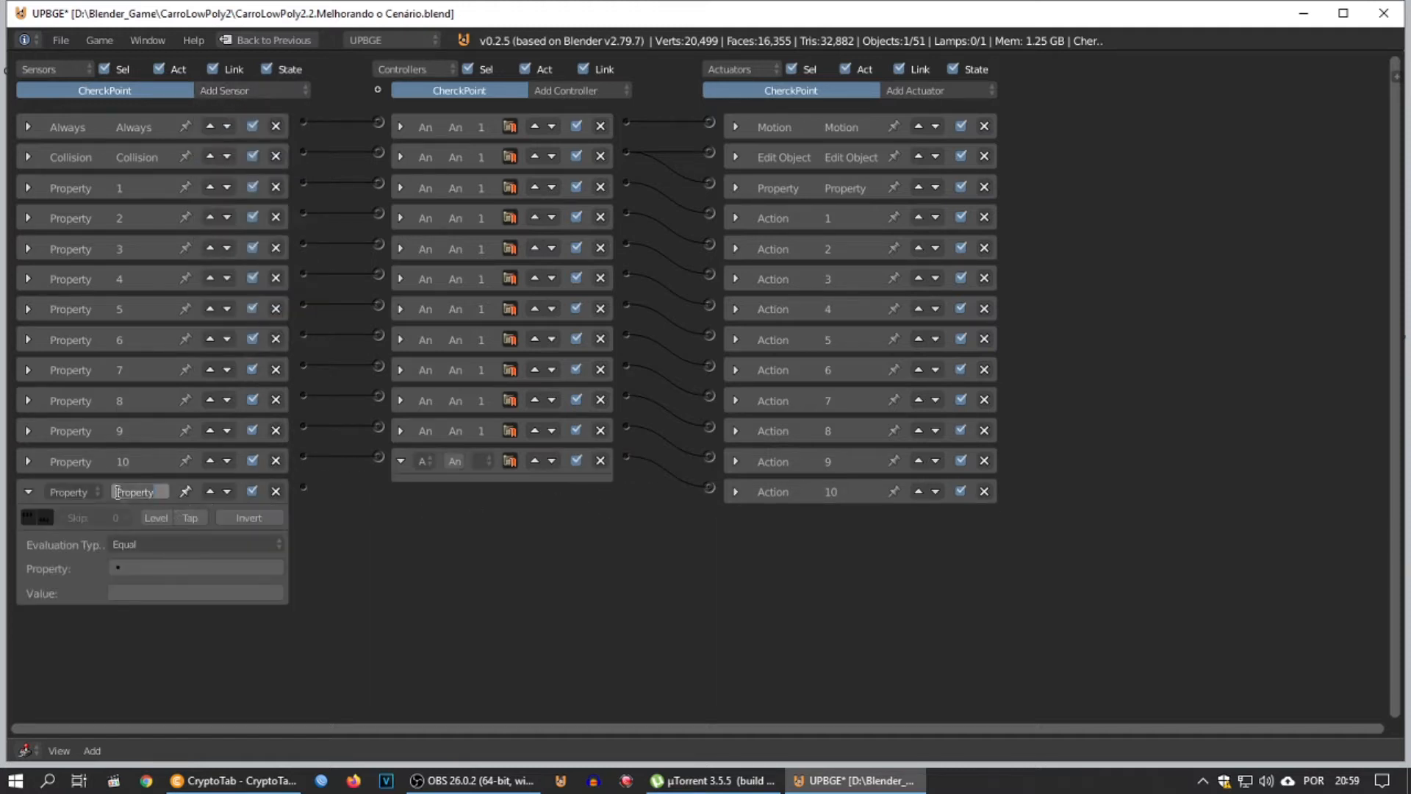
left_click(435, 537)
left_click(140, 568)
left_click(135, 392)
left_click(147, 592)
type("11")
left_click(389, 566)
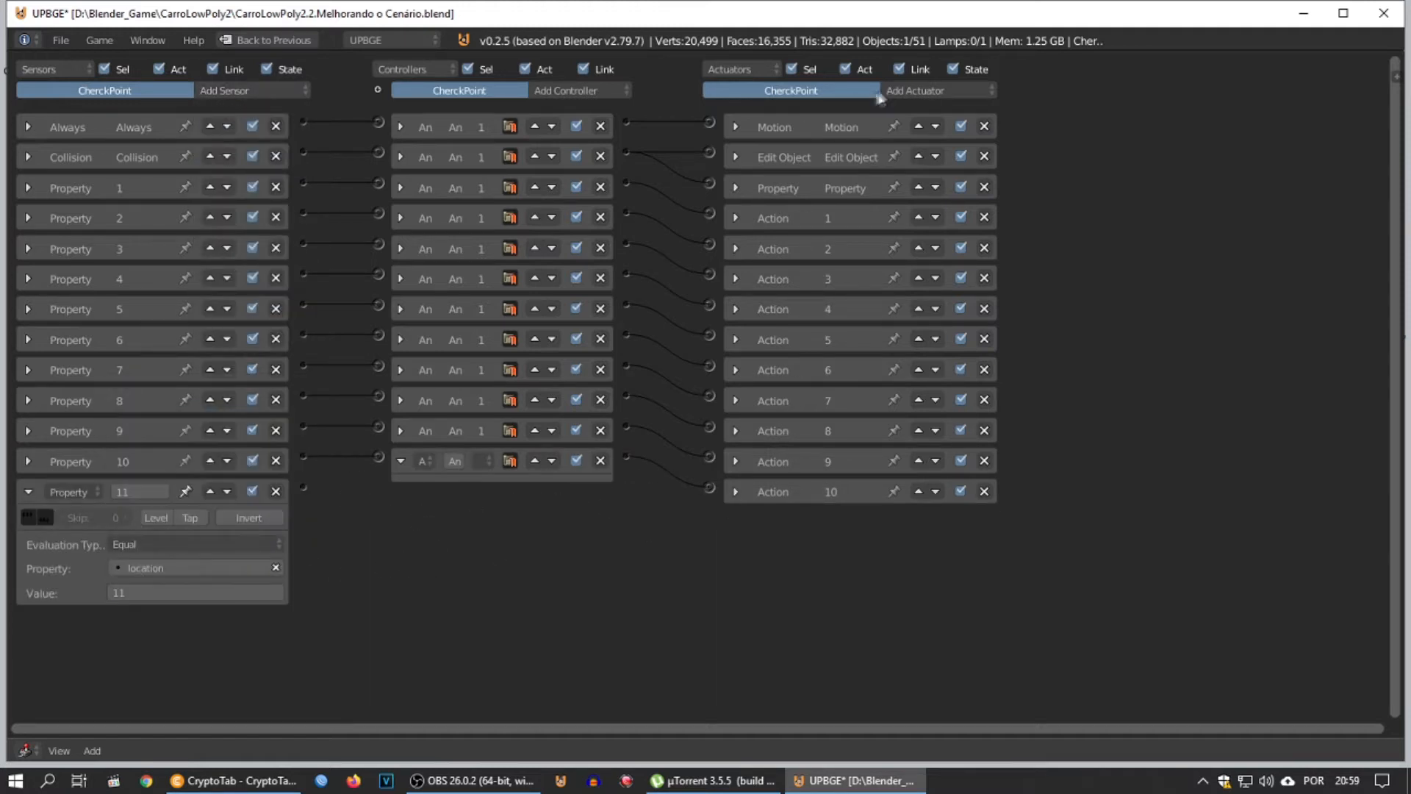
Step: Add an Action actuator named 11 with start frame 30 and end frame 31
left_click(891, 92)
left_click(901, 109)
left_click(779, 572)
type("ch")
left_click(765, 601)
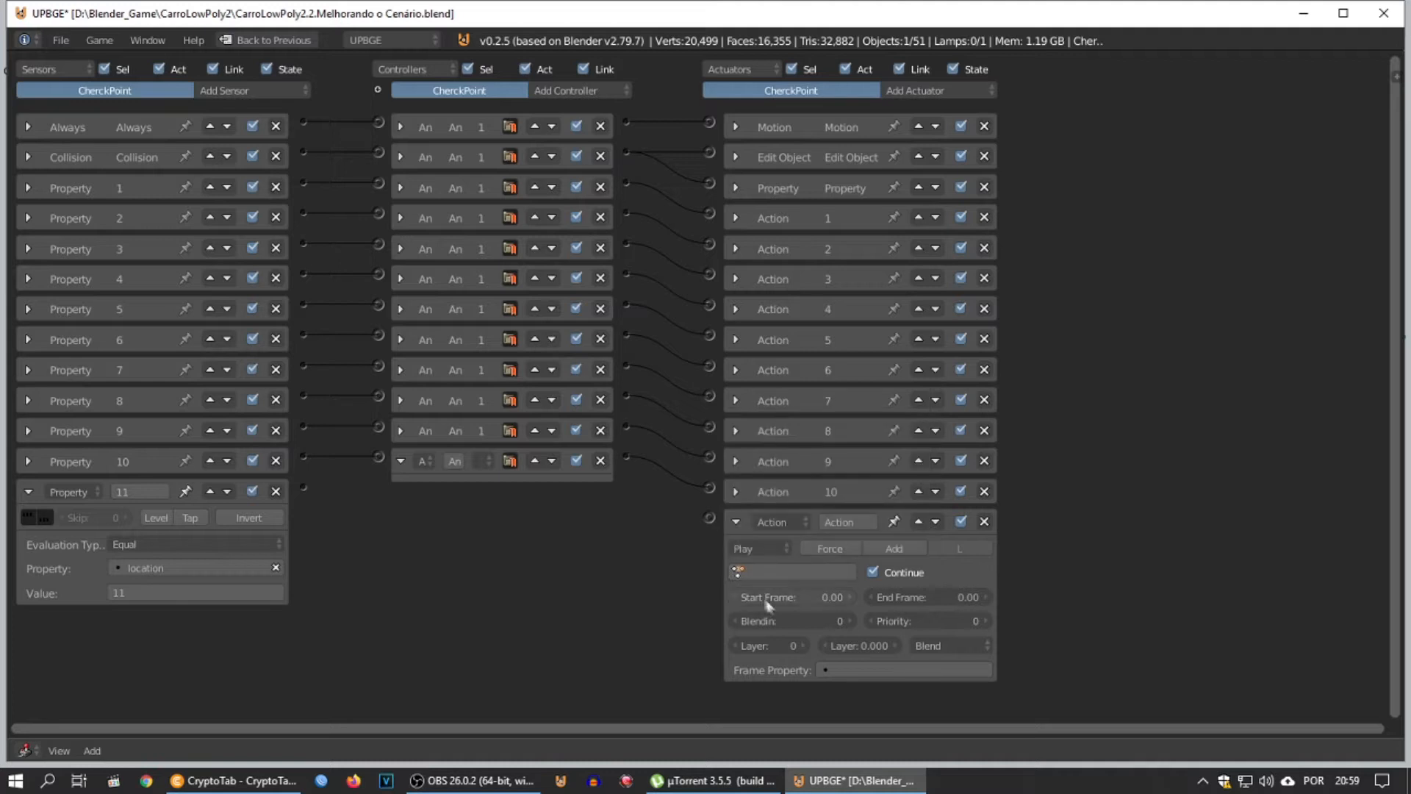
double_click(736, 492)
left_click(736, 492)
left_click(808, 597)
type("30")
left_click(893, 597)
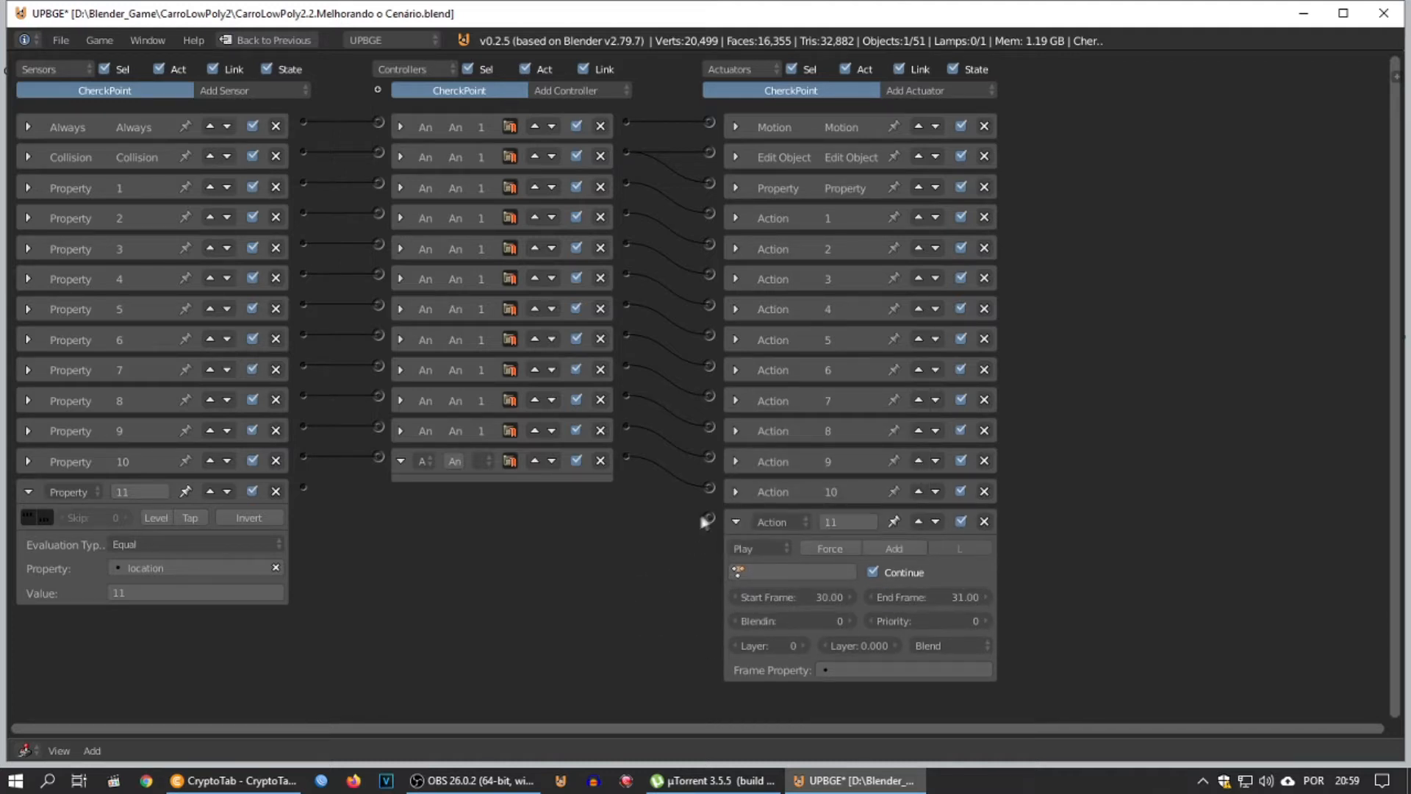
Step: Link Property sensor 11 to Action actuator 11 and collapse both
left_click_drag(306, 488, 304, 491)
left_click(28, 491)
left_click(735, 521)
Step: Add a Property sensor named 12 that checks location equal to 12
left_click(208, 90)
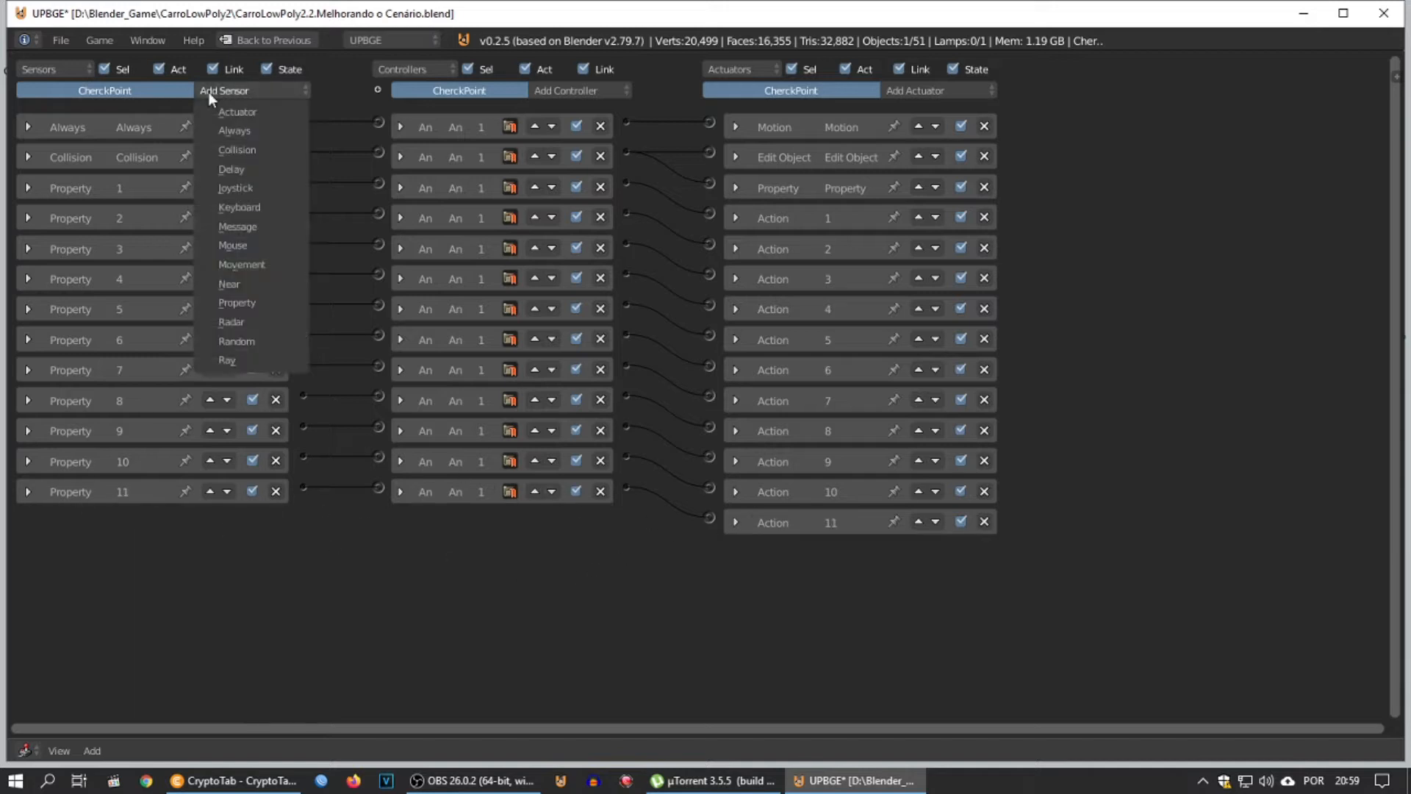
left_click(206, 303)
left_click(131, 521)
type("12")
key("Return")
left_click(146, 600)
left_click(136, 418)
left_click(123, 621)
type("12")
key("Return")
Step: Add an Action actuator named 12 that plays CherckPointAction from frame 31 to 32
left_click(910, 90)
left_click(906, 113)
left_click(801, 603)
type("ch")
left_click(765, 422)
left_click(810, 625)
type("31")
key("Tab")
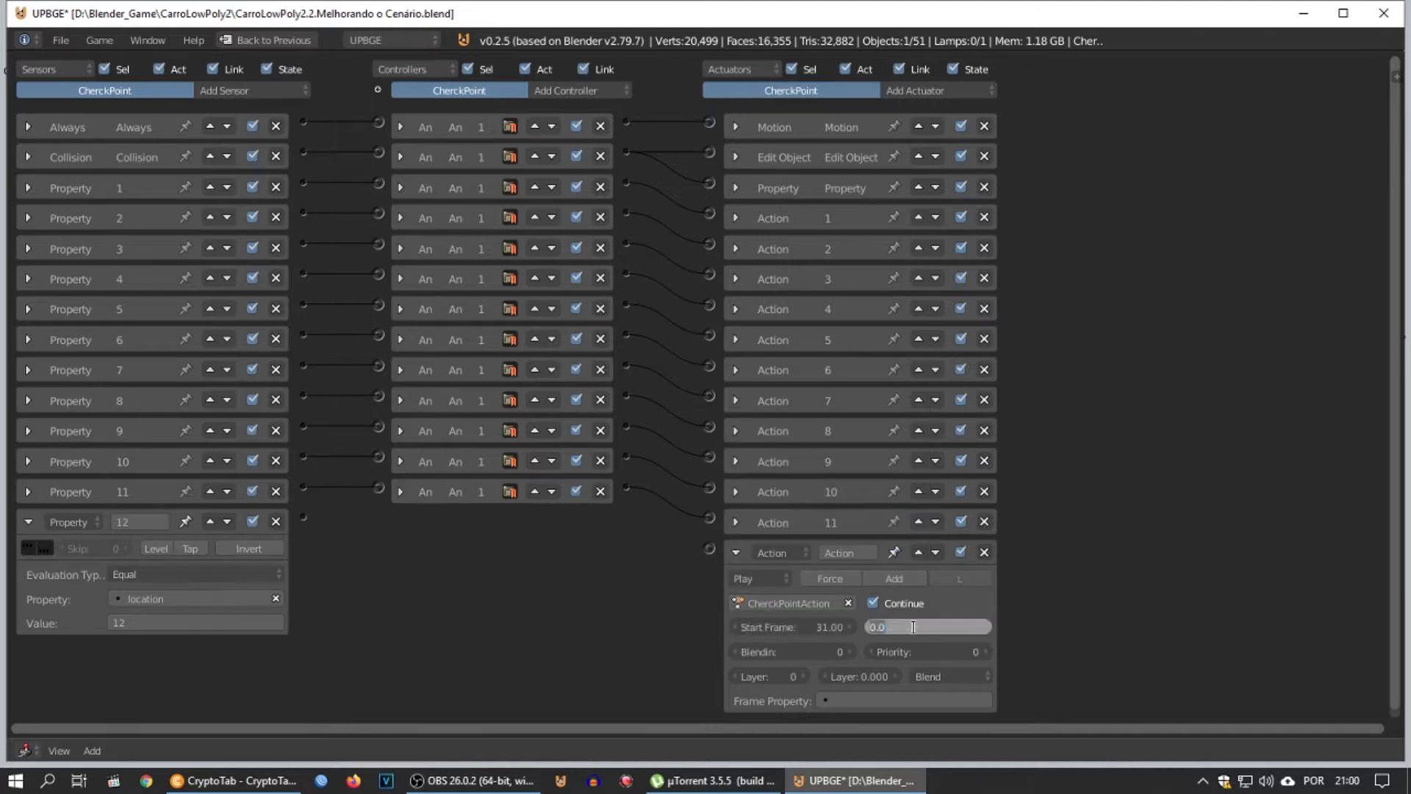
Step: Link Property sensor 12 to Action actuator 12 and collapse both
left_click_drag(310, 521, 303, 518)
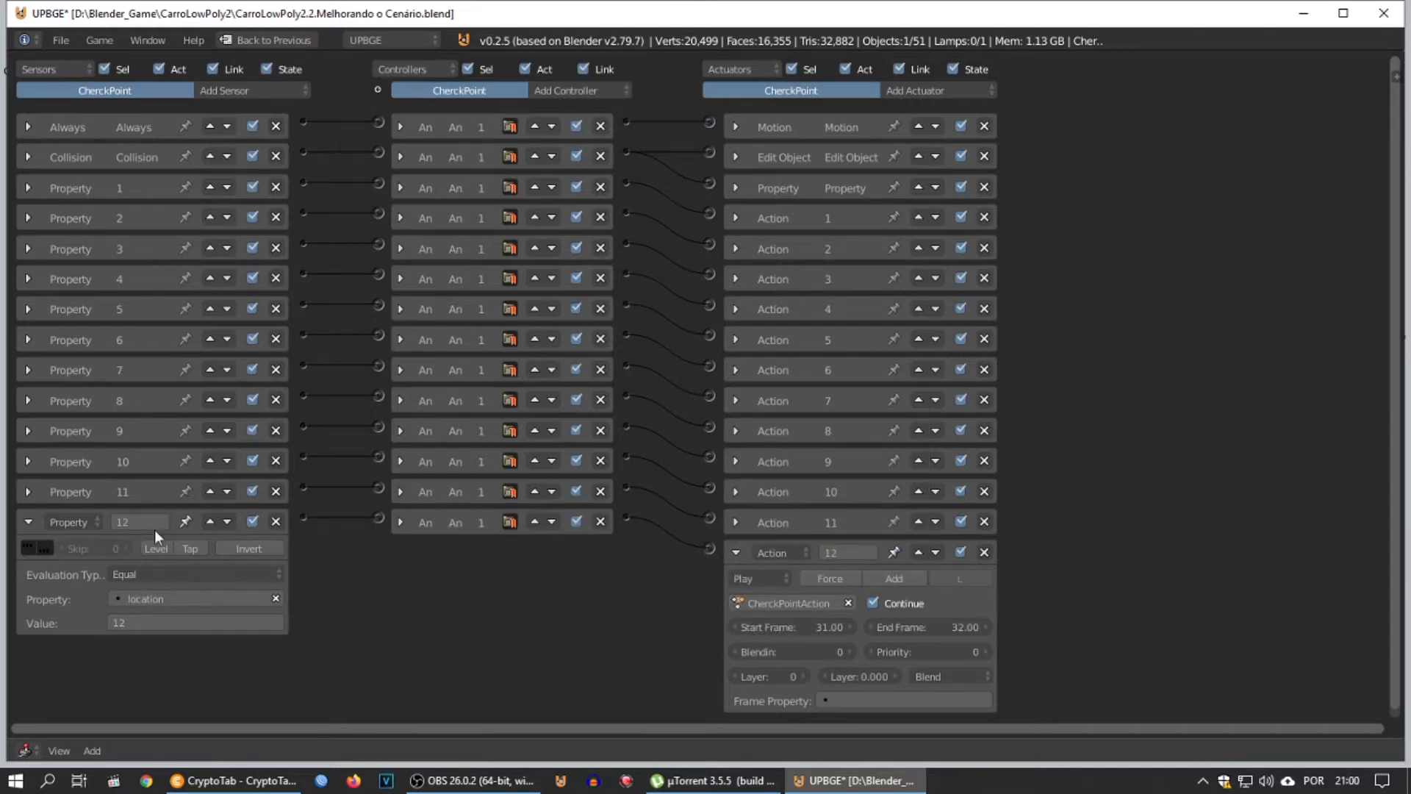
left_click(27, 522)
left_click(736, 553)
Step: Add a Property sensor named 13 that checks location equal to 13, and collapse it
left_click(204, 91)
left_click(237, 303)
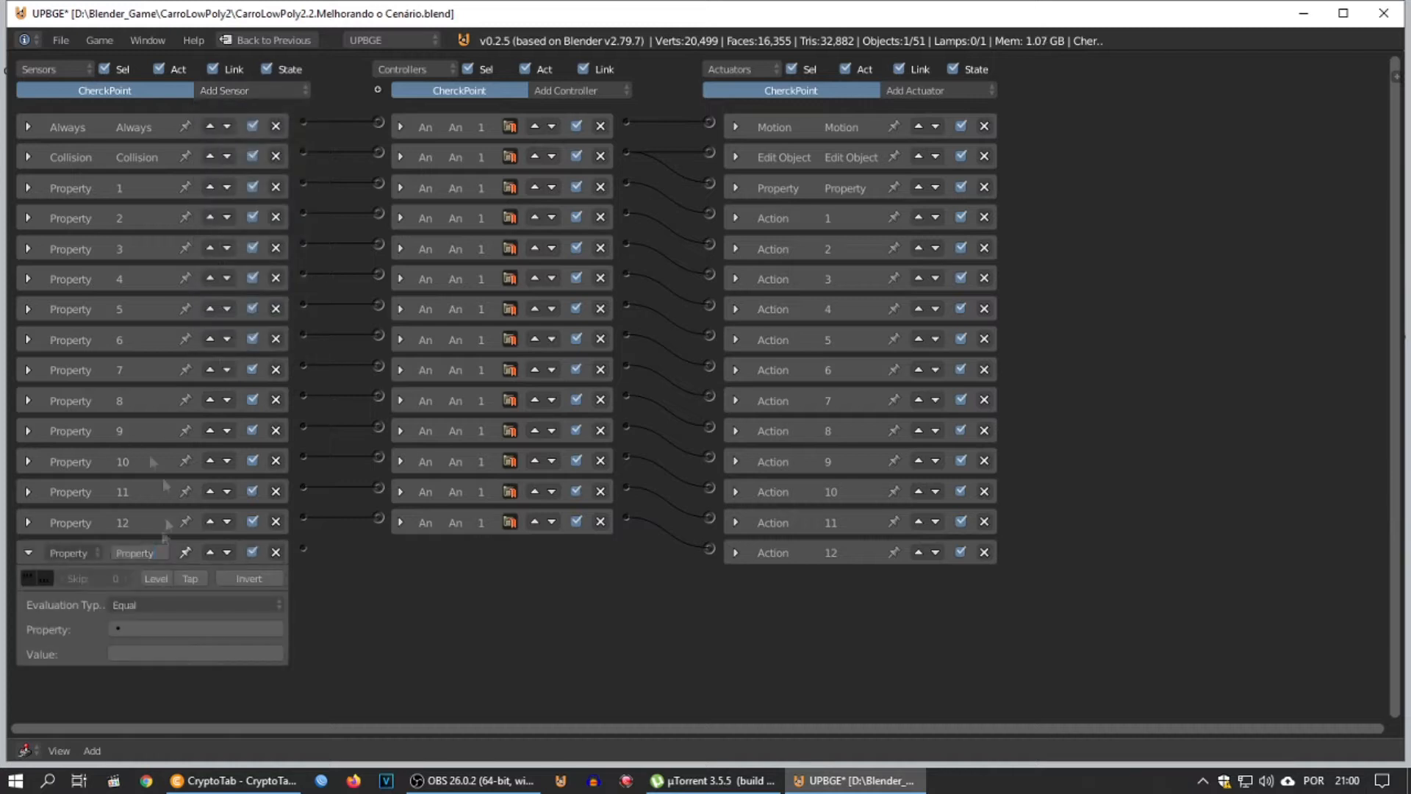
left_click(131, 628)
left_click(140, 450)
left_click(127, 655)
type("13")
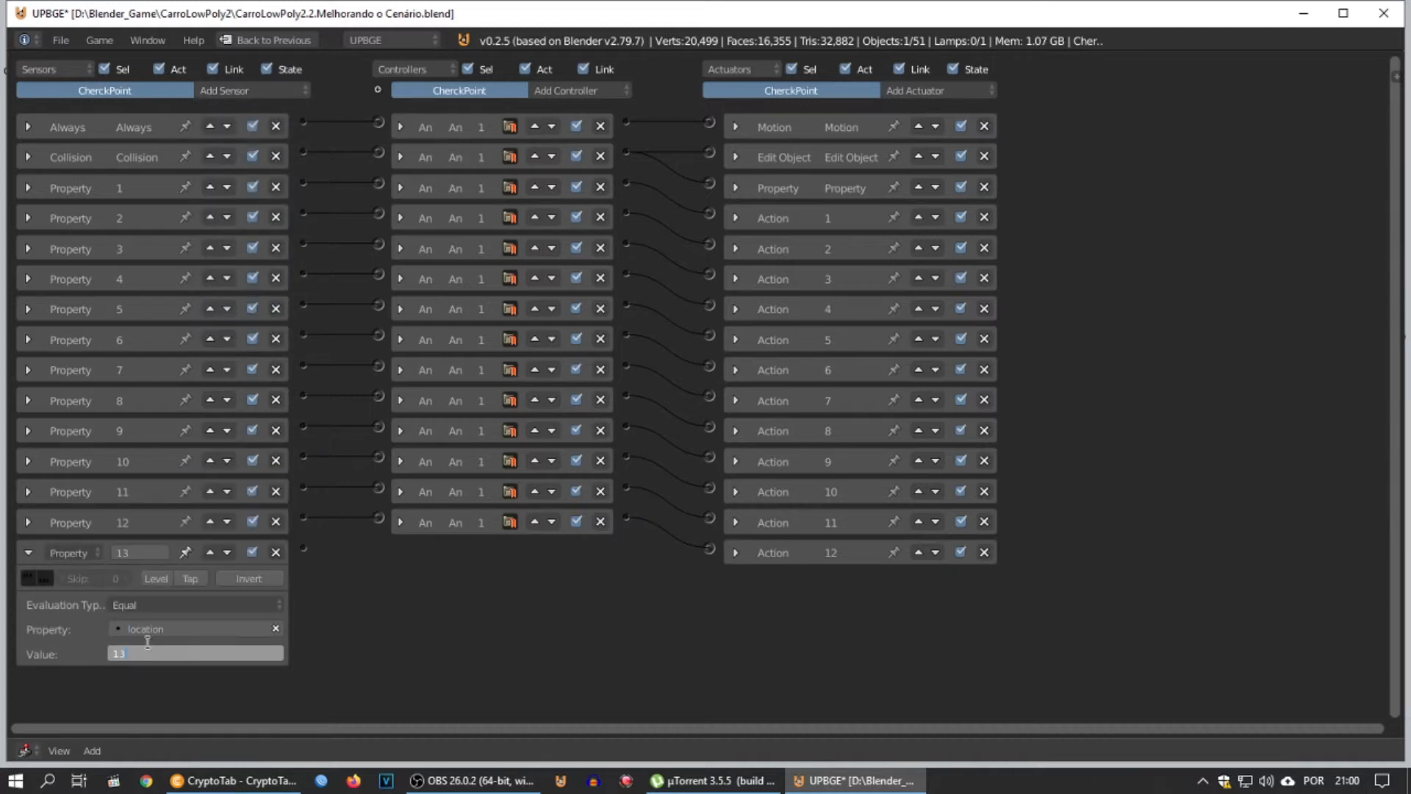
left_click(28, 552)
Step: Add an Action actuator that plays CherckPointAction and link it to Property sensor 13
left_click(895, 92)
left_click(919, 112)
left_click(738, 633)
left_click(749, 554)
left_click_drag(519, 562, 303, 548)
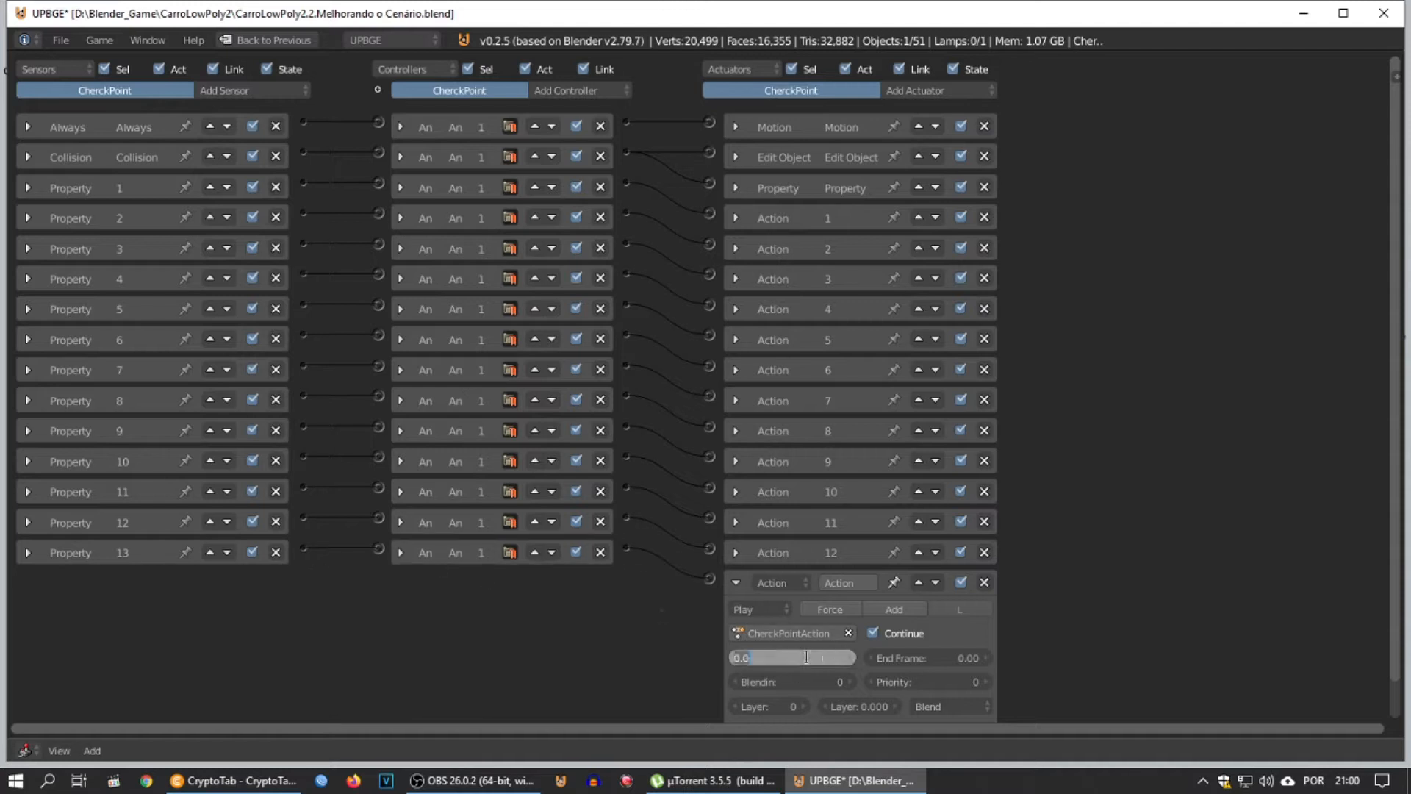
Step: Set the new Action actuator's frame range, name it 13 and collapse it
left_click(936, 657)
type("3")
left_click(737, 583)
left_click(737, 583)
left_click(838, 583)
type("13")
key("Return")
left_click(737, 582)
Step: Add a Property sensor named 14 that checks location equal to 14, and collapse it
left_click(219, 91)
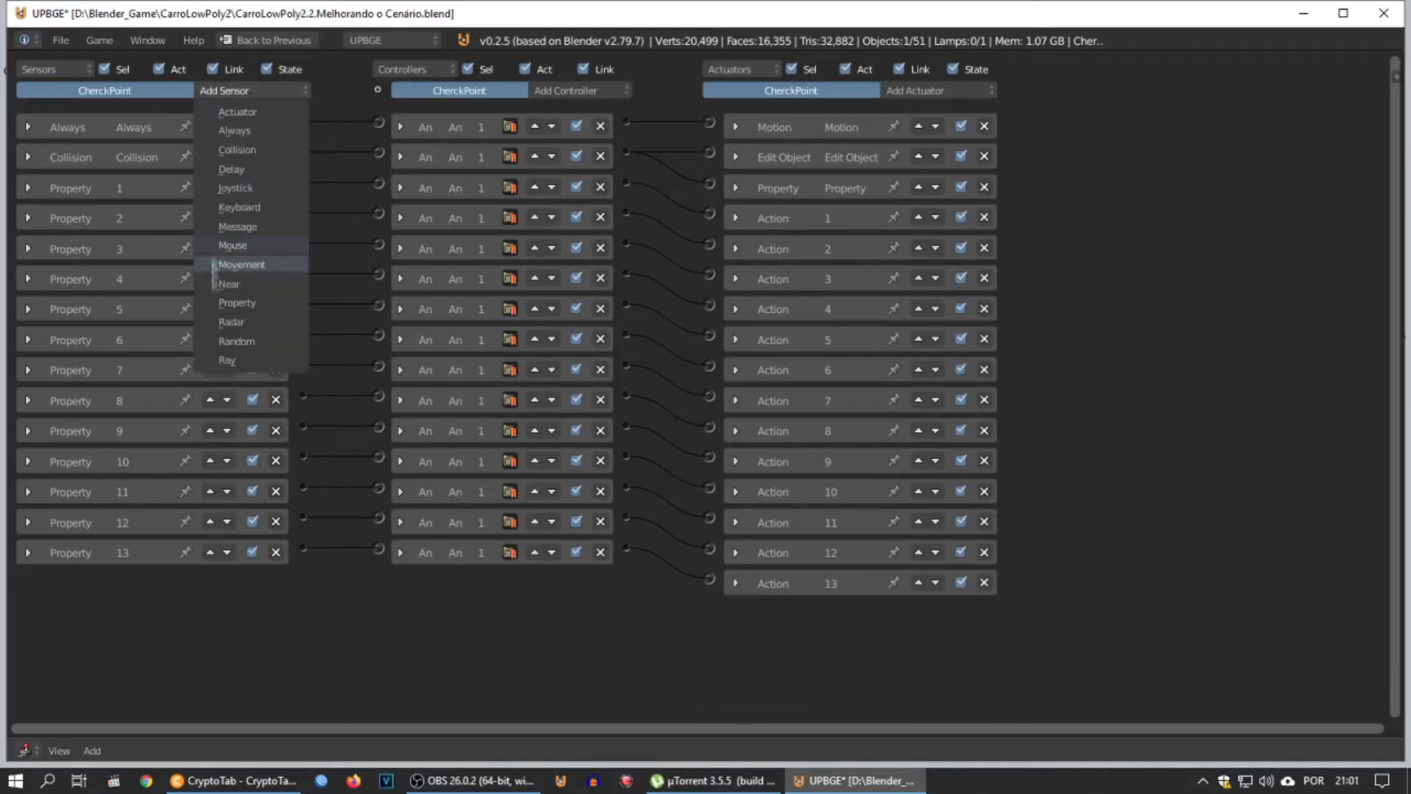
left_click(236, 303)
left_click(121, 582)
key("Return")
left_click(198, 659)
left_click(126, 479)
left_click(137, 683)
type("1")
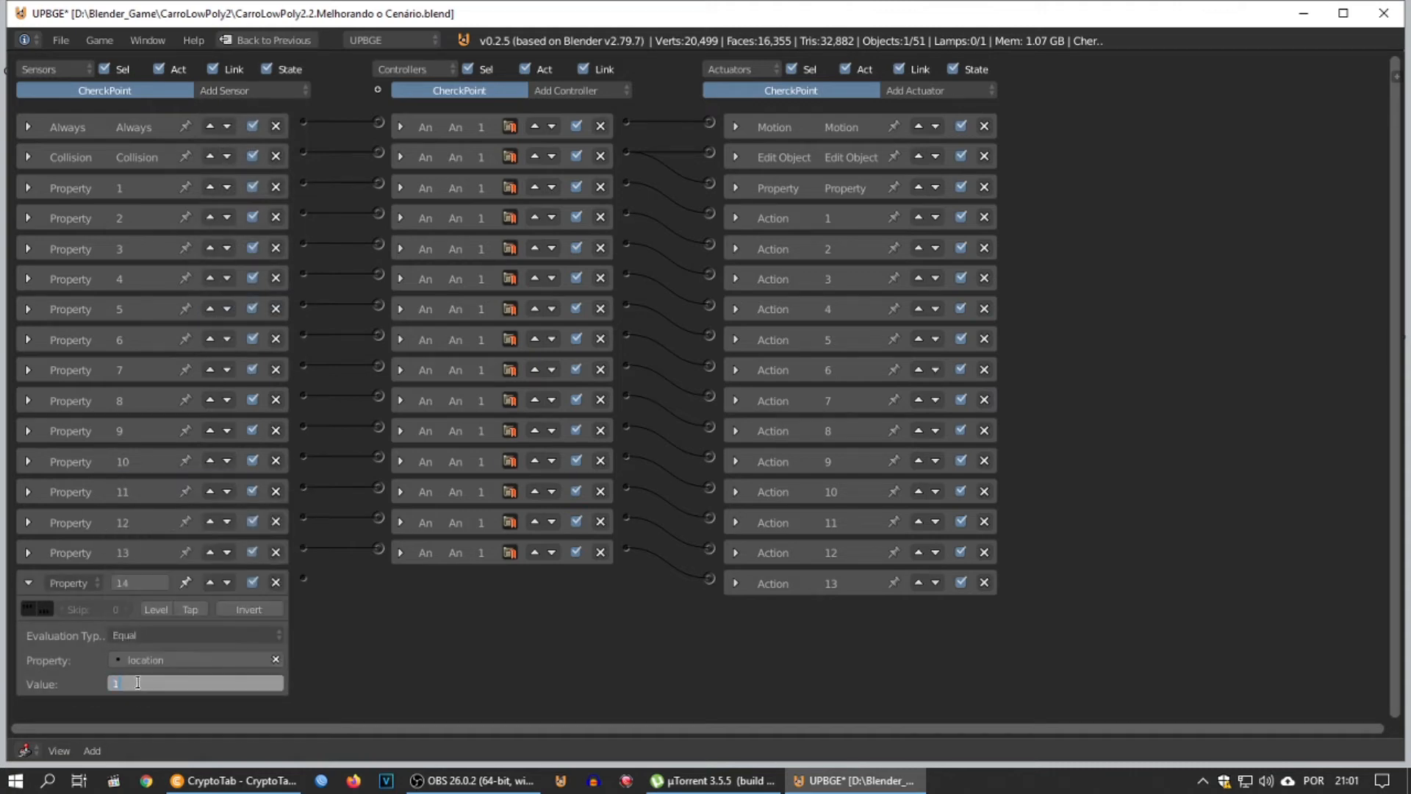
type("4")
left_click(27, 582)
Step: Add an Action actuator that plays CherckPointAction from frame 33 to 34, and link it to Property sensor 14
left_click(915, 90)
left_click(911, 110)
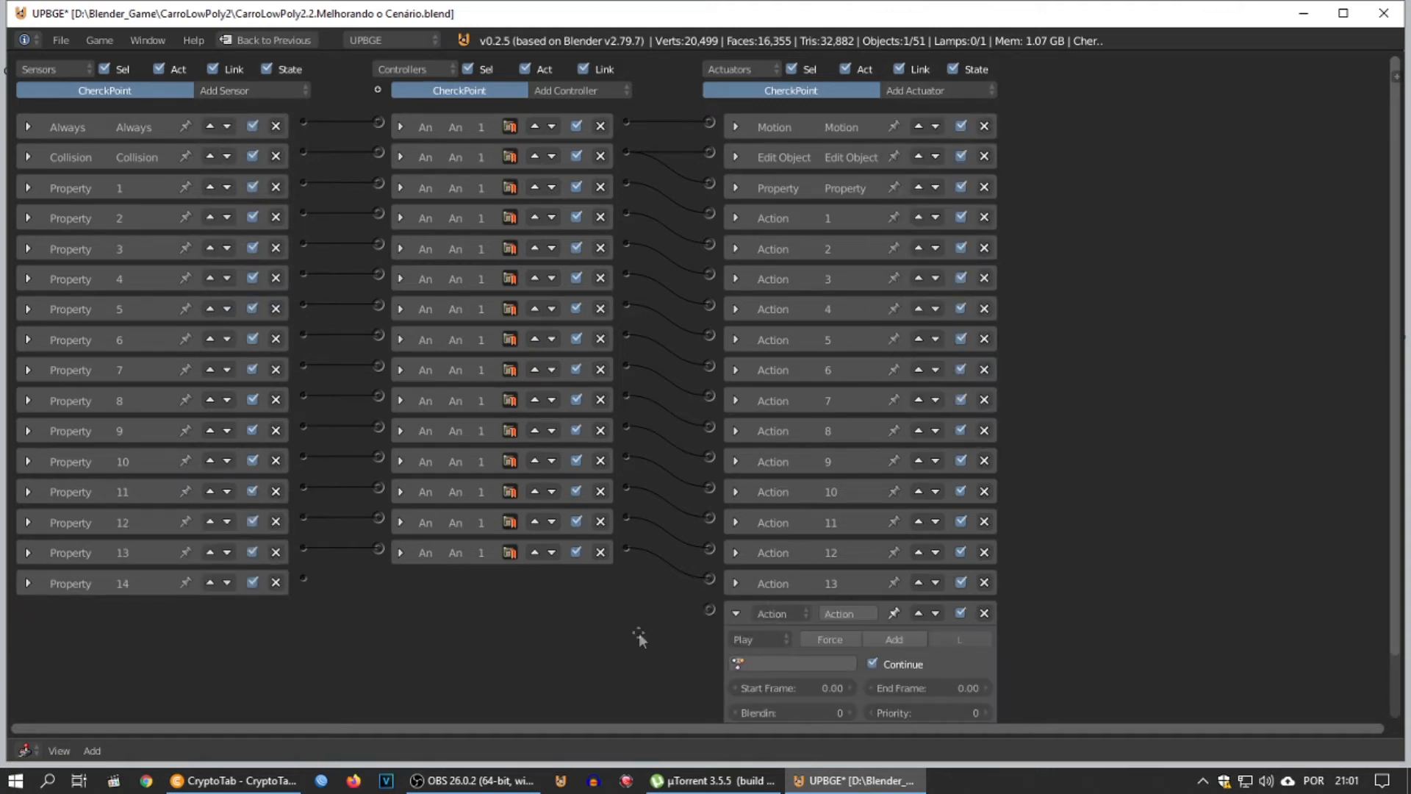
scroll(662, 625, "down", 2)
left_click(777, 594)
type("ch")
left_click(766, 433)
left_click(781, 620)
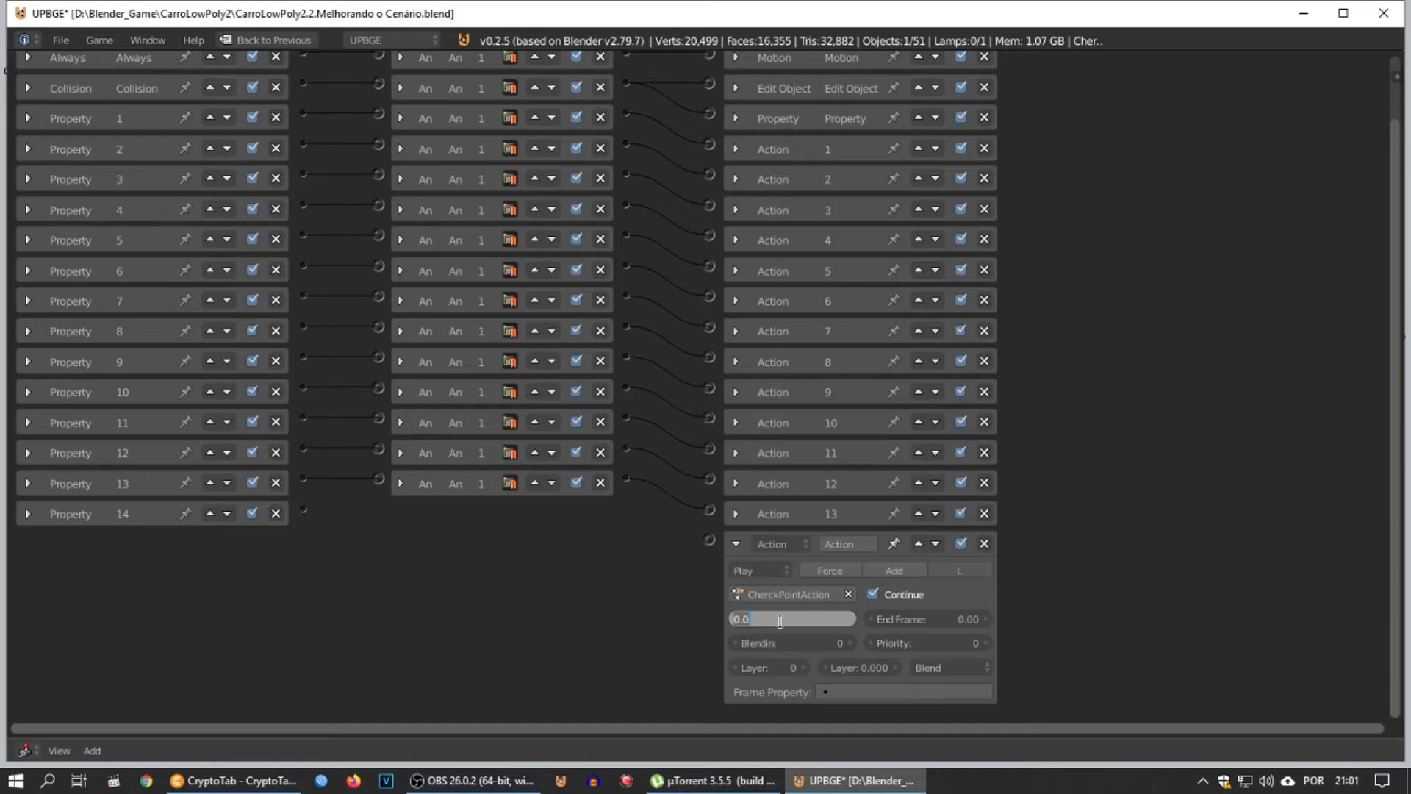
type("33")
left_click(909, 617)
left_click_drag(712, 541, 303, 509)
left_click(736, 544)
Step: Add a Property sensor named 15 that checks location equal to 15
left_click(230, 91)
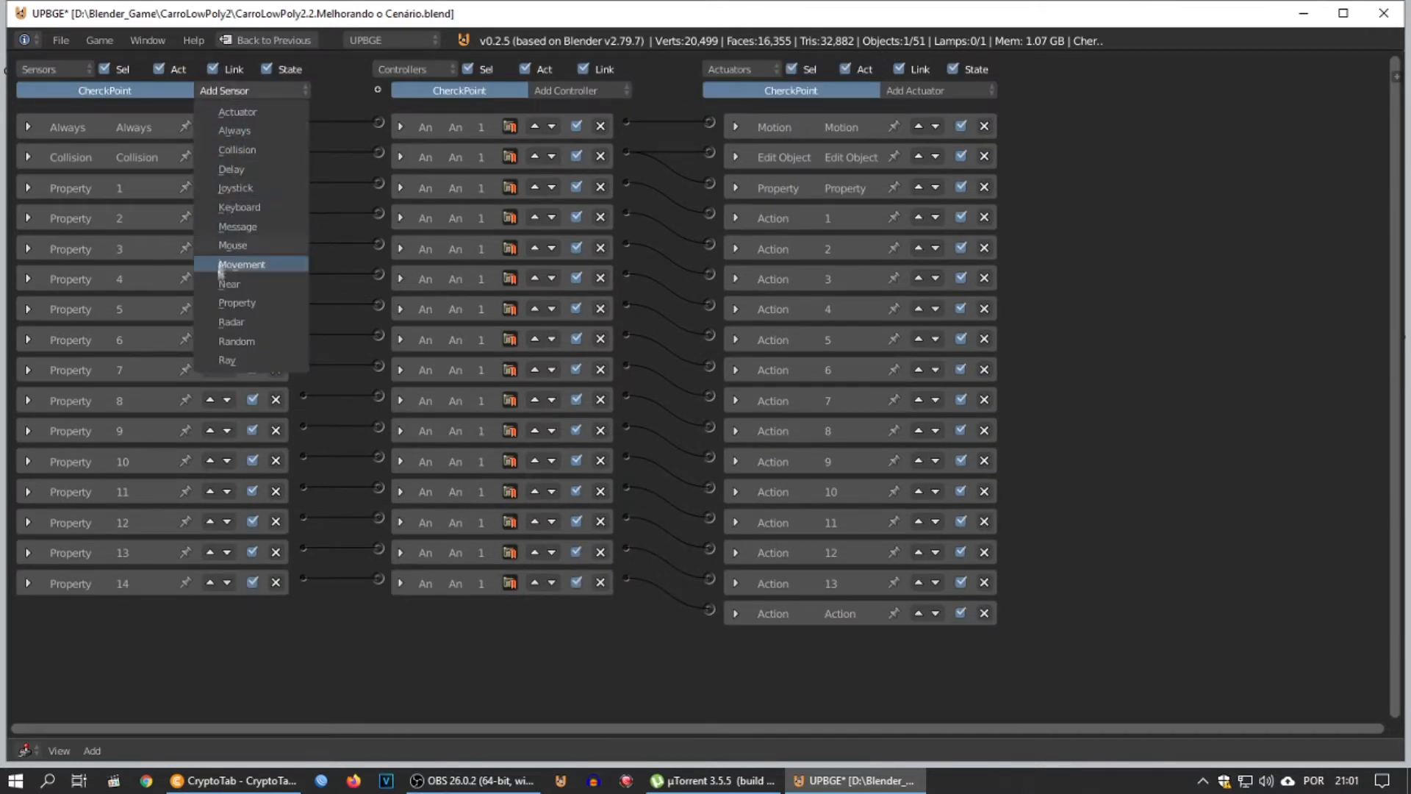
left_click(235, 303)
key("Return")
left_click(137, 690)
left_click(130, 511)
left_click(122, 714)
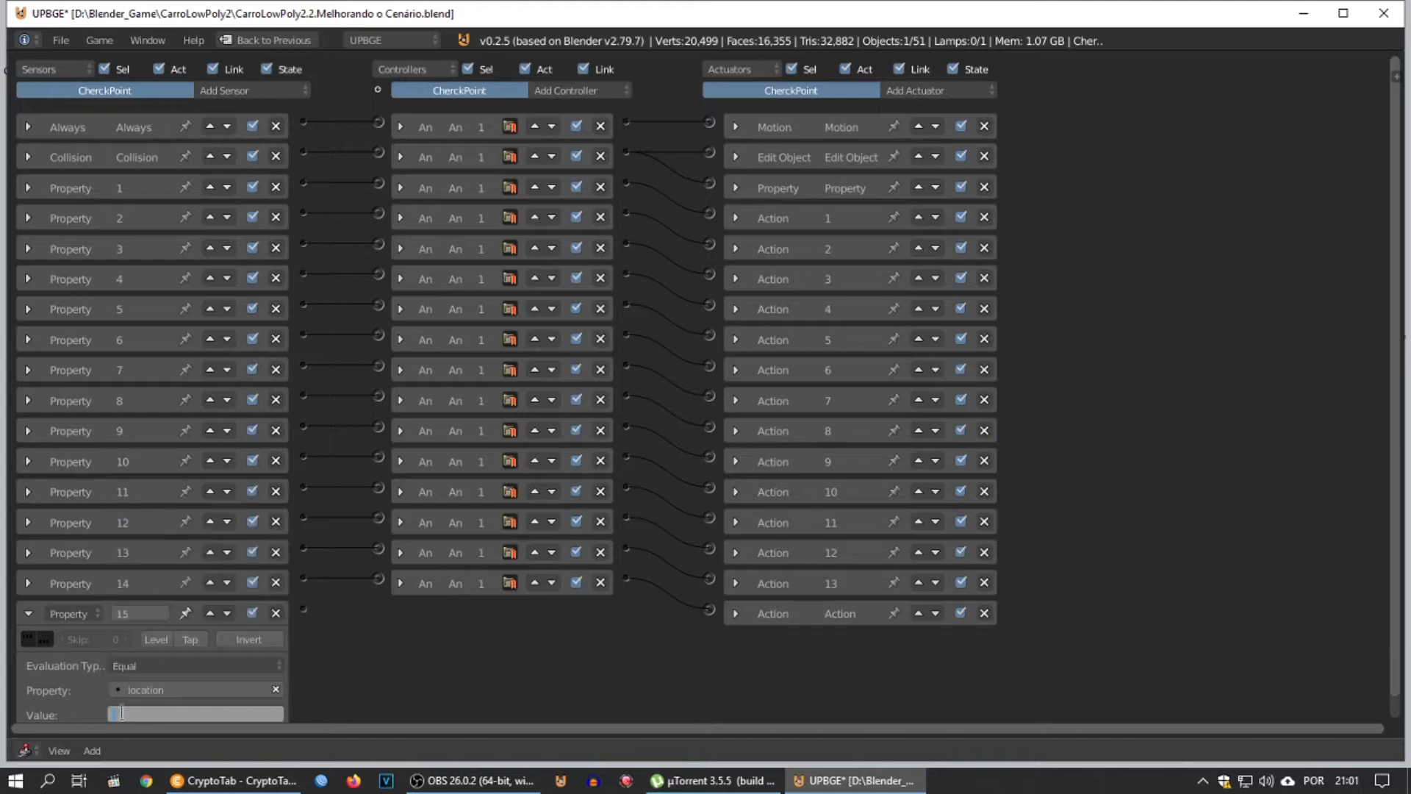
key("Return")
Step: Add an Action actuator named 15 that plays CherckPointAction from frame 34 to 35
left_click(915, 90)
left_click(917, 112)
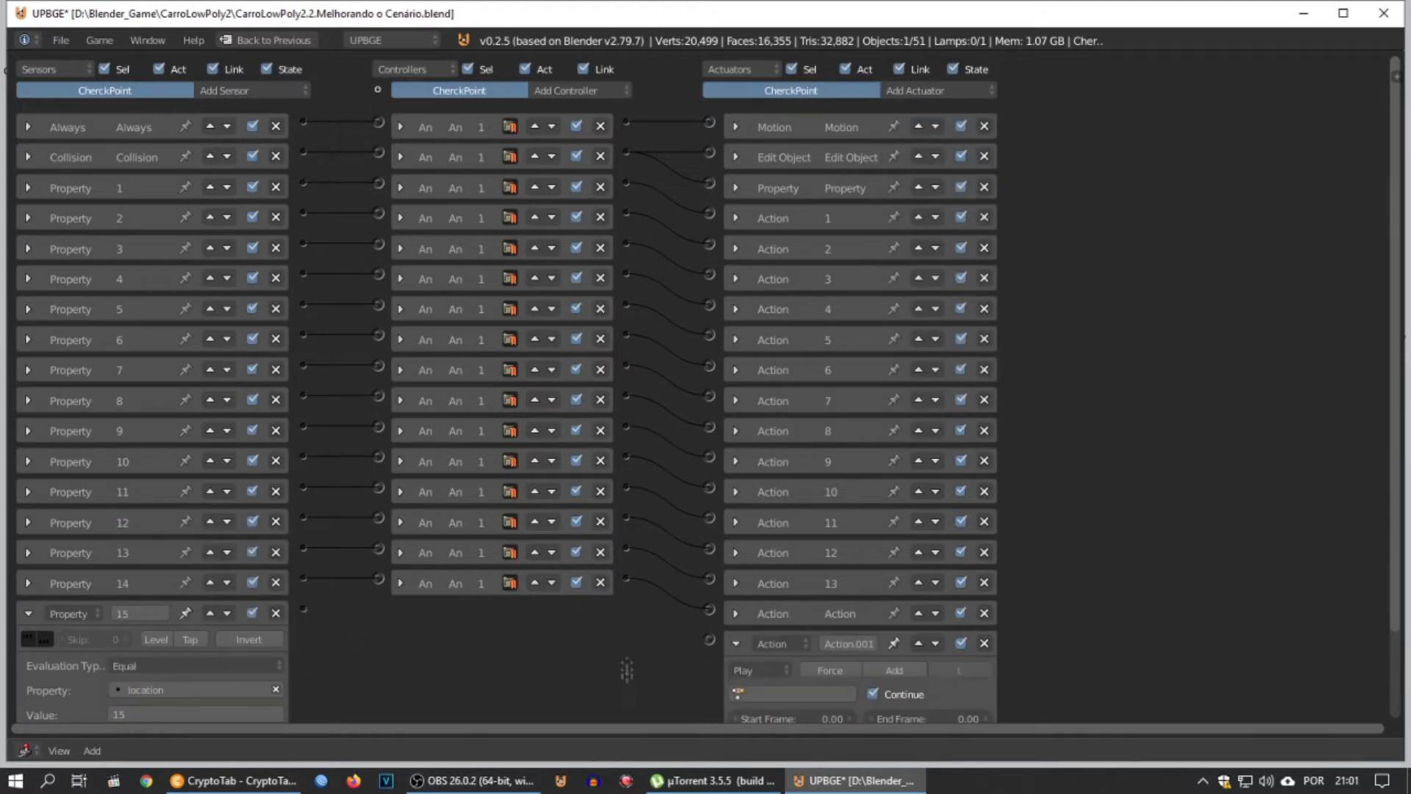
middle_click_drag(627, 672, 598, 527)
left_click(772, 601)
left_click(769, 433)
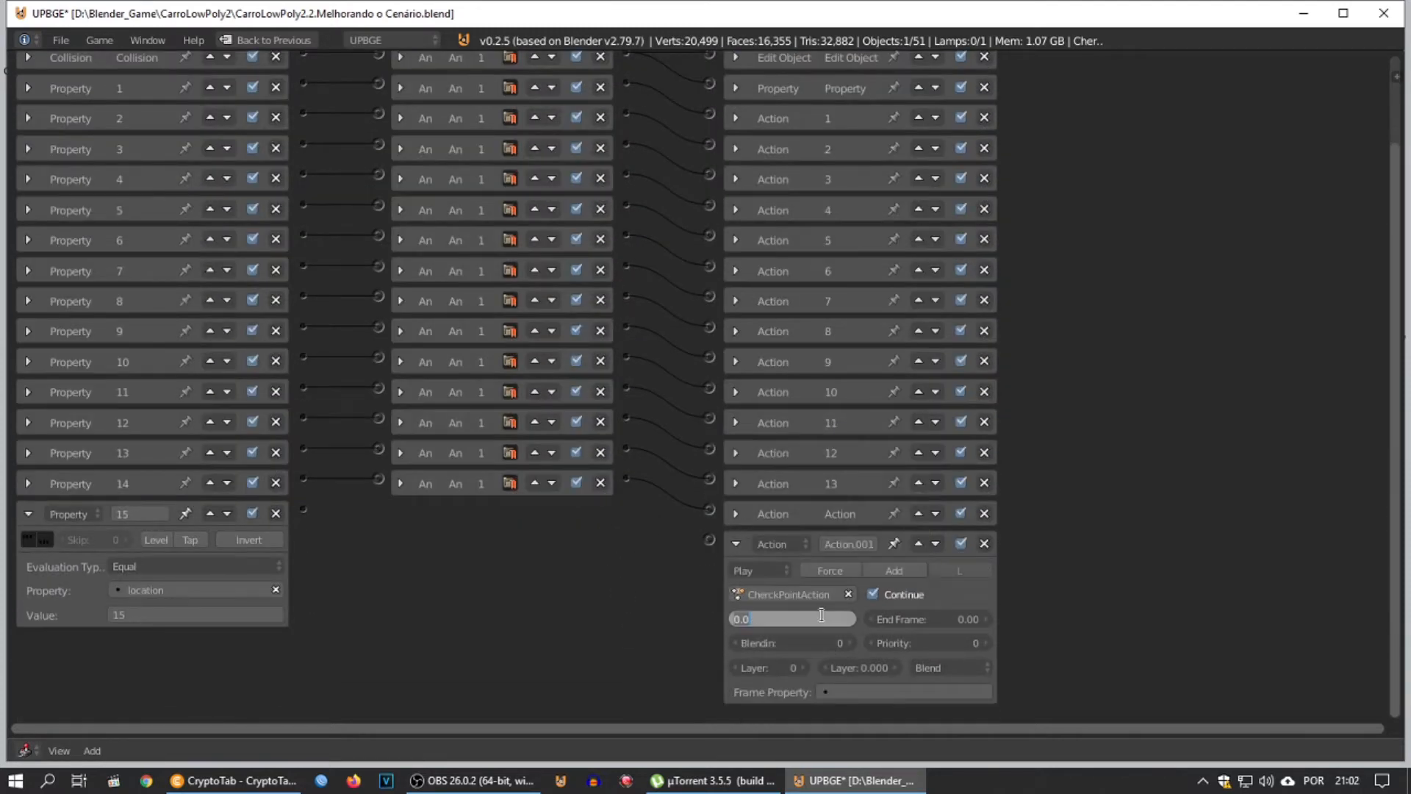
left_click(900, 617)
type("35")
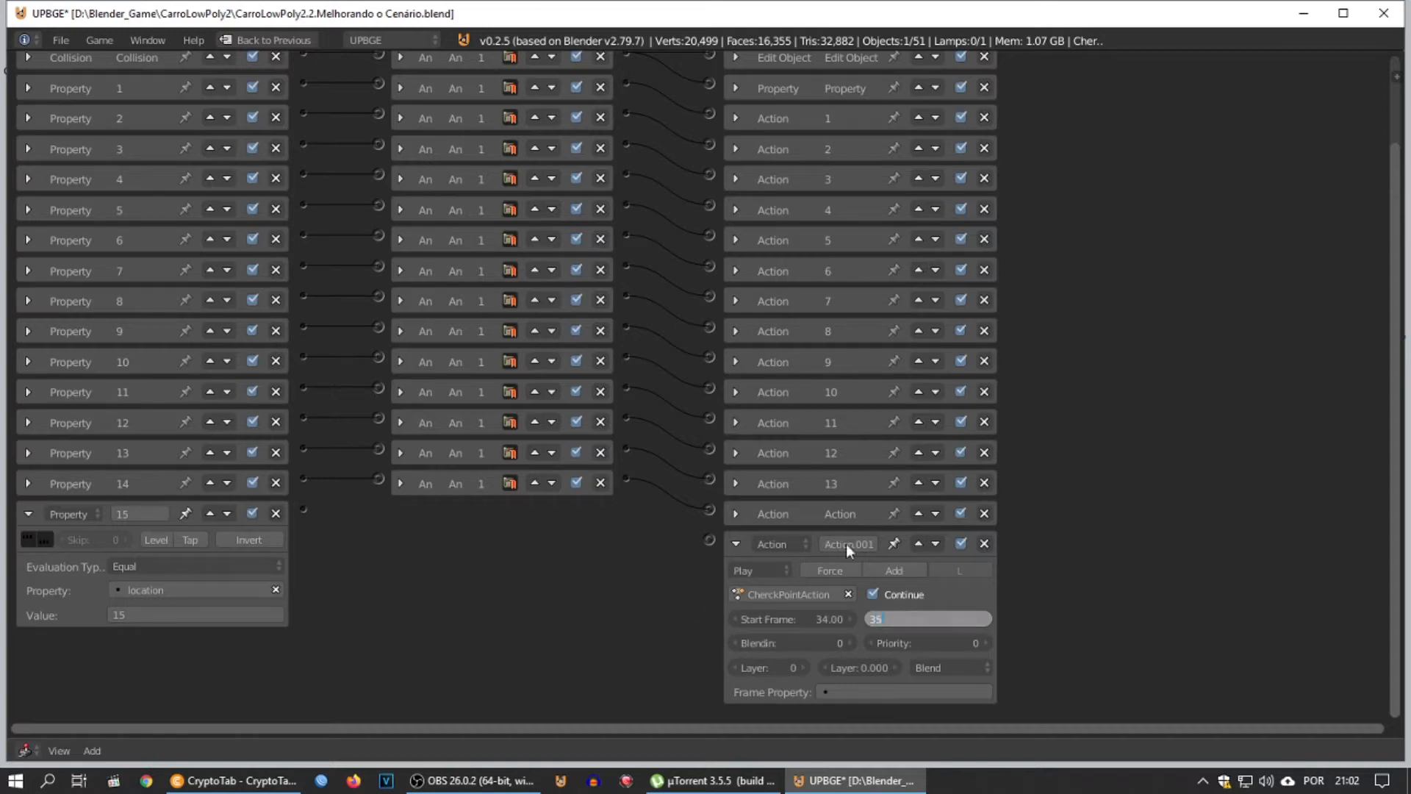
Step: Rename the Action actuator linked to Property sensor 14 as 14
left_click(735, 513)
left_click(825, 513)
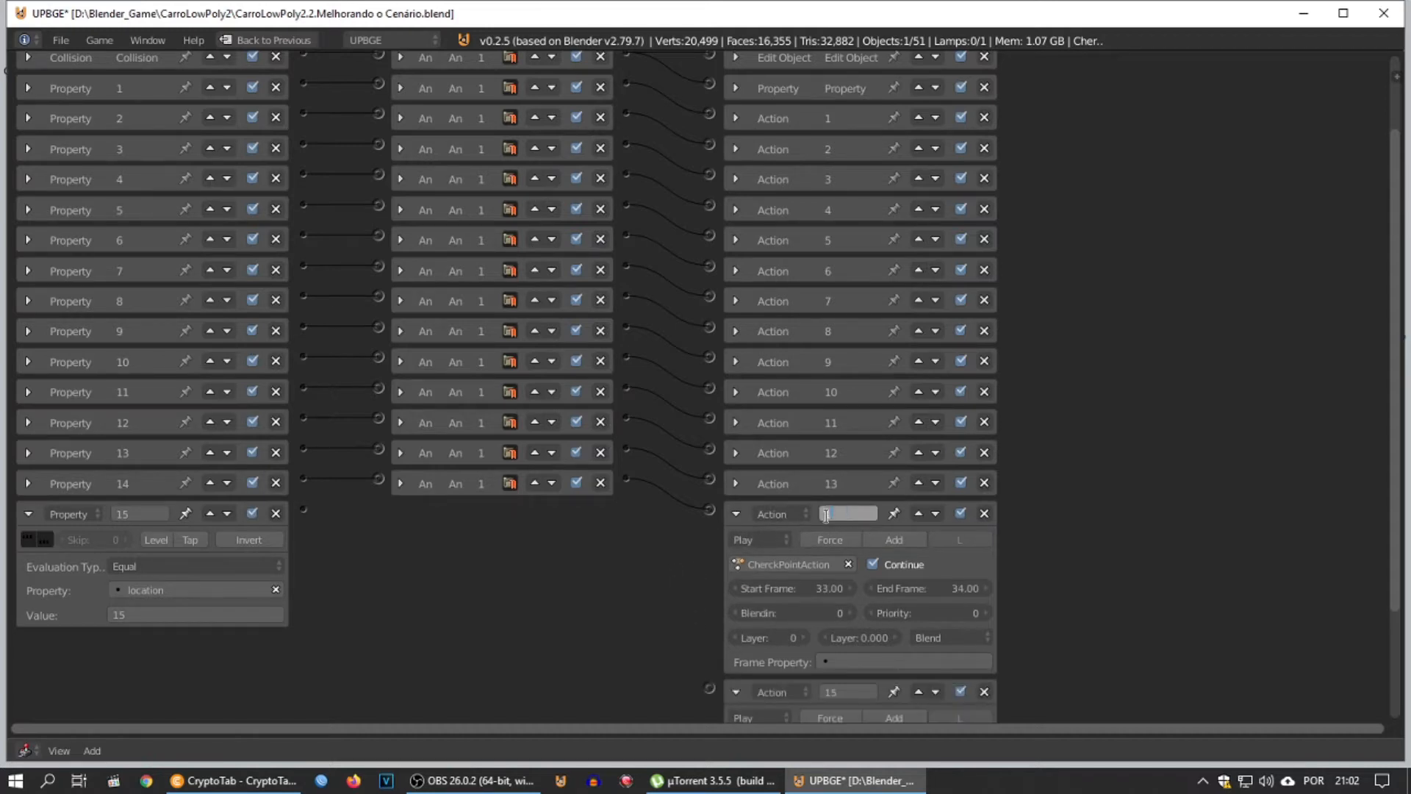
left_click(735, 514)
Step: Link Property sensor 15 to Action actuator 15 and collapse both
left_click(736, 544)
left_click_drag(309, 595, 710, 617)
left_click(28, 590)
Step: Add a Property sensor named 16 that checks the location property, and collapse it
left_click(220, 91)
left_click(236, 303)
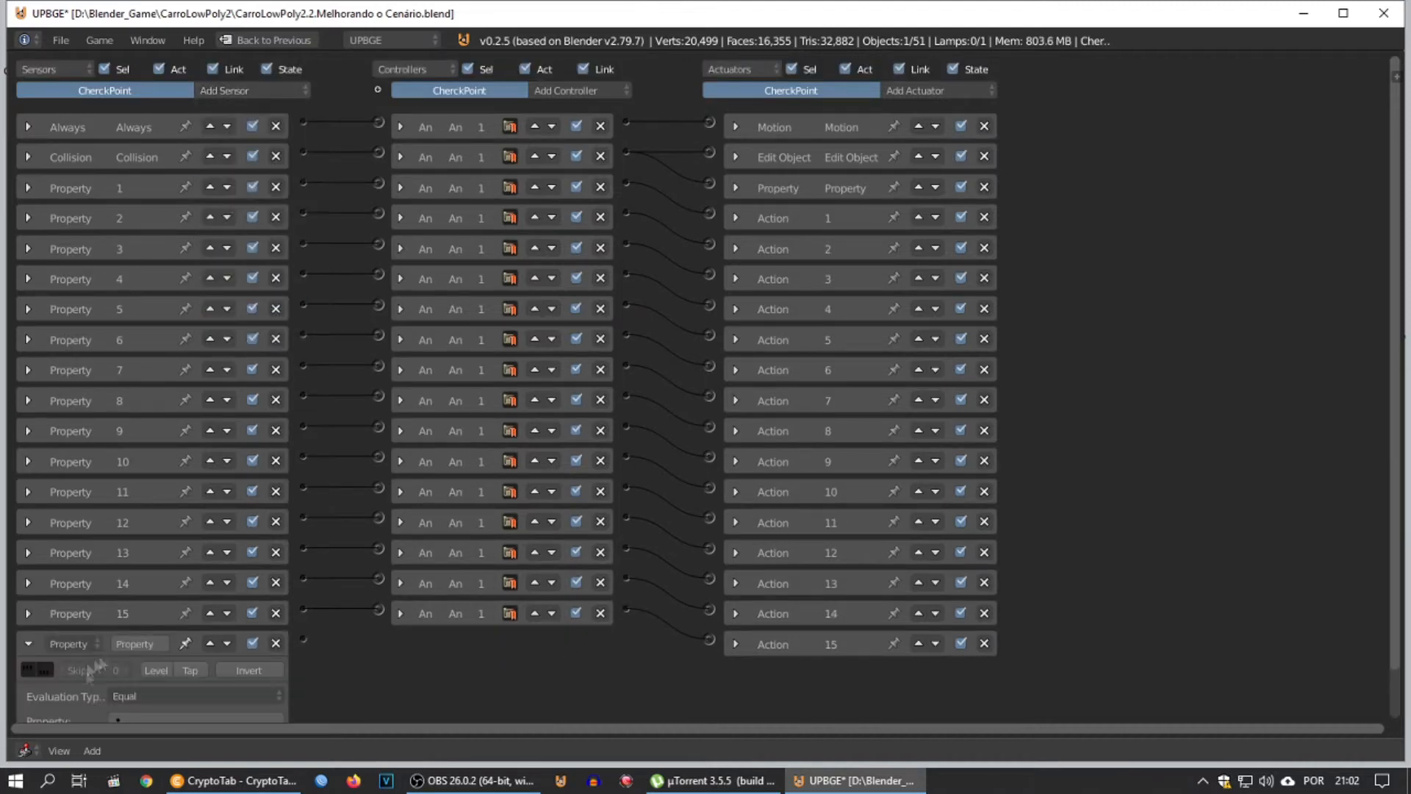
left_click(132, 720)
left_click(129, 704)
scroll(123, 702, "down", 2)
left_click(28, 592)
Step: Add an Action actuator that plays CherckPointAction from frame 35 to 36, and link it to Property sensor 16
left_click(898, 90)
left_click(892, 110)
scroll(771, 597, "down", 4)
left_click(771, 597)
type("ch")
left_click(750, 434)
left_click(800, 619)
left_click(906, 621)
left_click(822, 622)
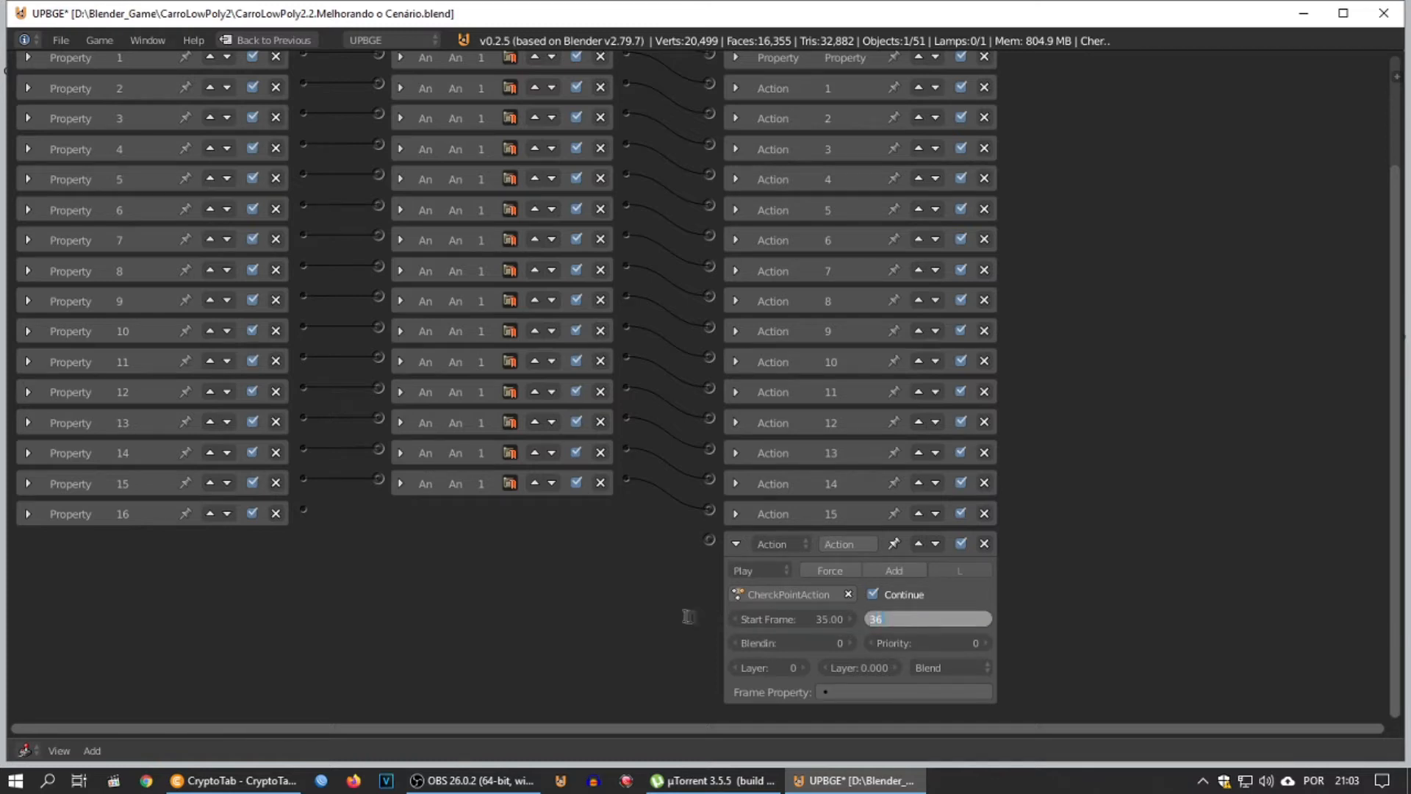
left_click_drag(480, 546, 303, 509)
left_click(740, 548)
Step: Add a Property sensor named 17 that checks the location property, and collapse it
left_click(218, 91)
left_click(223, 305)
scroll(329, 659, "down", 3)
left_click(122, 667)
left_click(124, 488)
left_click(121, 688)
type("1")
scroll(220, 610, "up", 3)
left_click(117, 674)
left_click(29, 674)
Step: Add another Action actuator below the existing ones and set it to play CherckPointAction
left_click(885, 90)
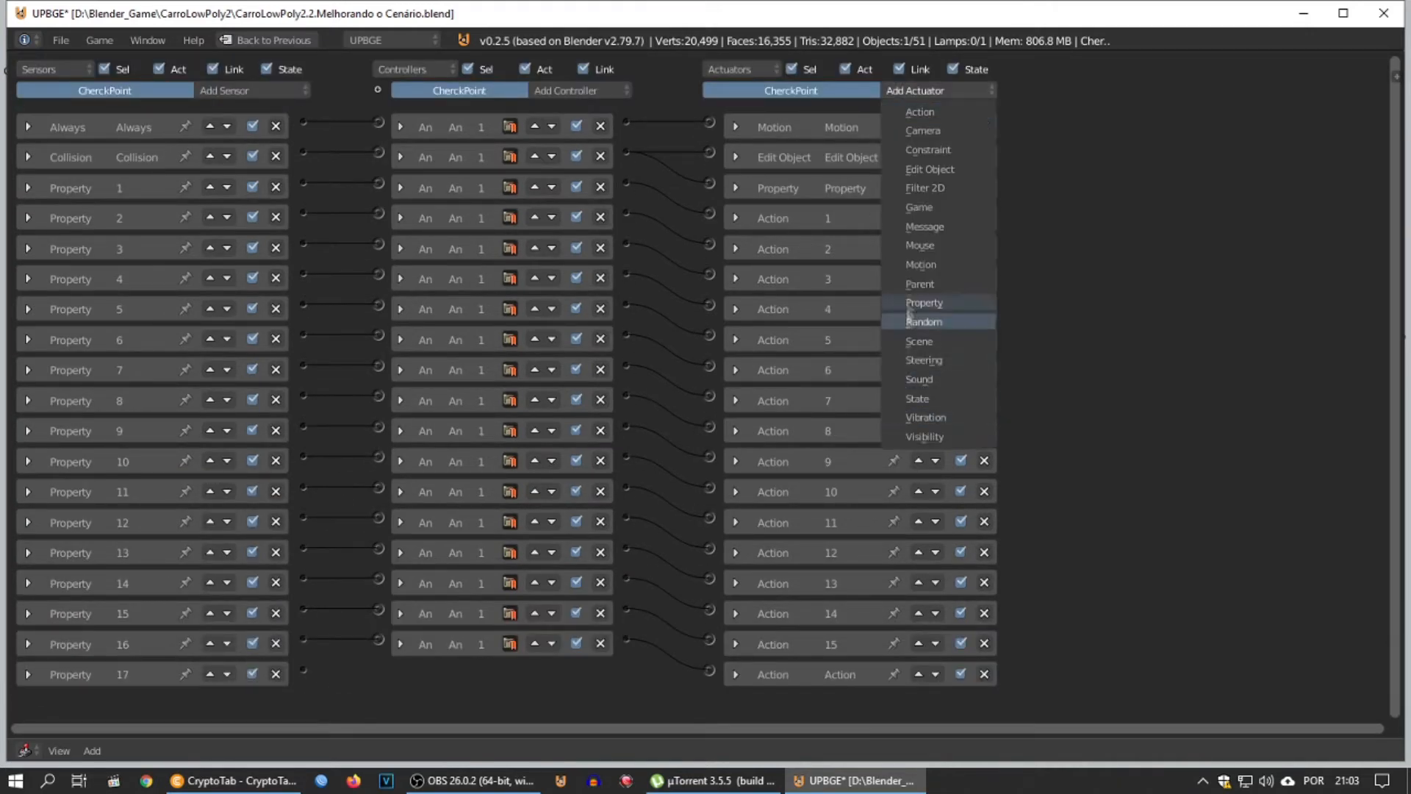
left_click(897, 115)
middle_click_drag(599, 622, 586, 461)
left_click(794, 594)
type("ch")
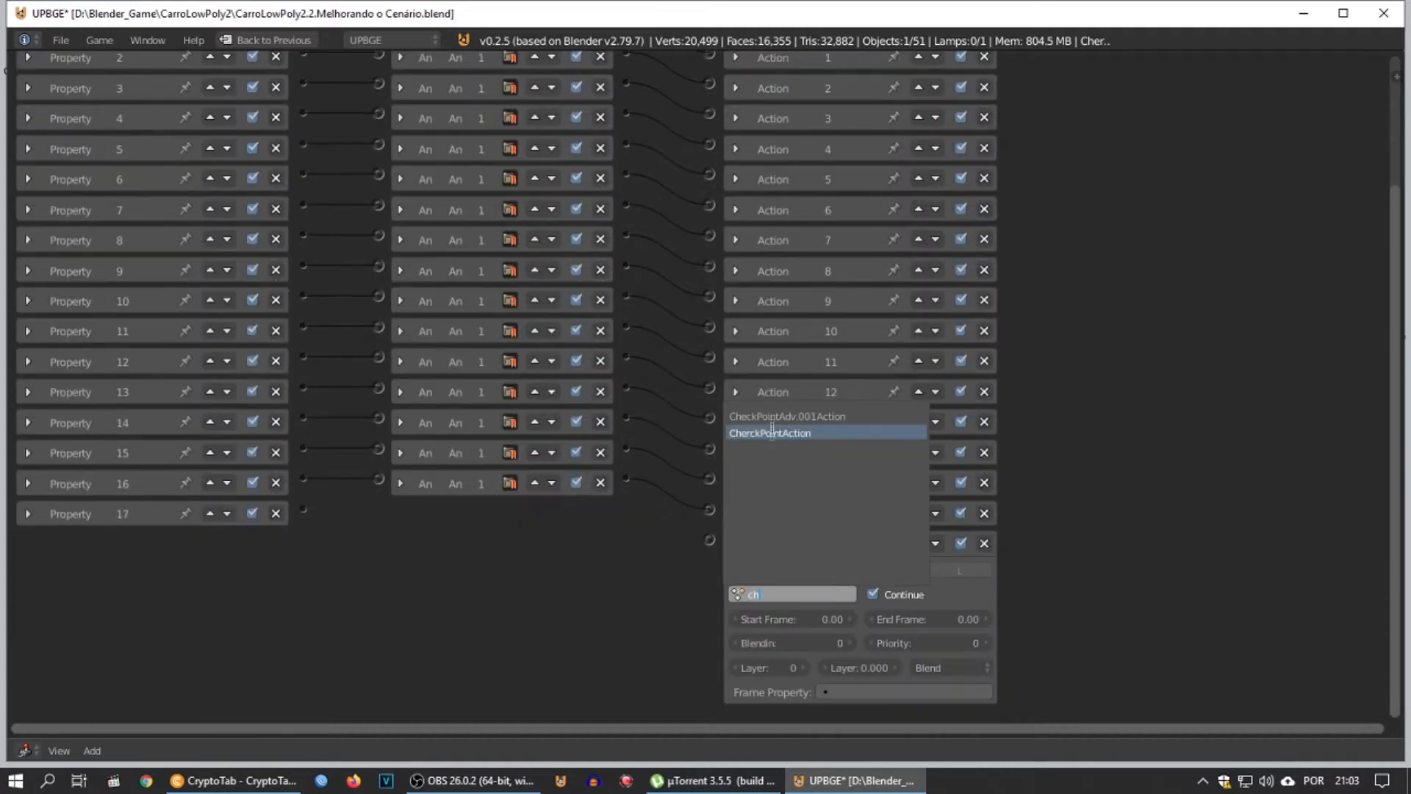
left_click(770, 431)
left_click(792, 619)
Step: Rename the Action actuator linked to Property sensor 16 as 16
left_click(736, 516)
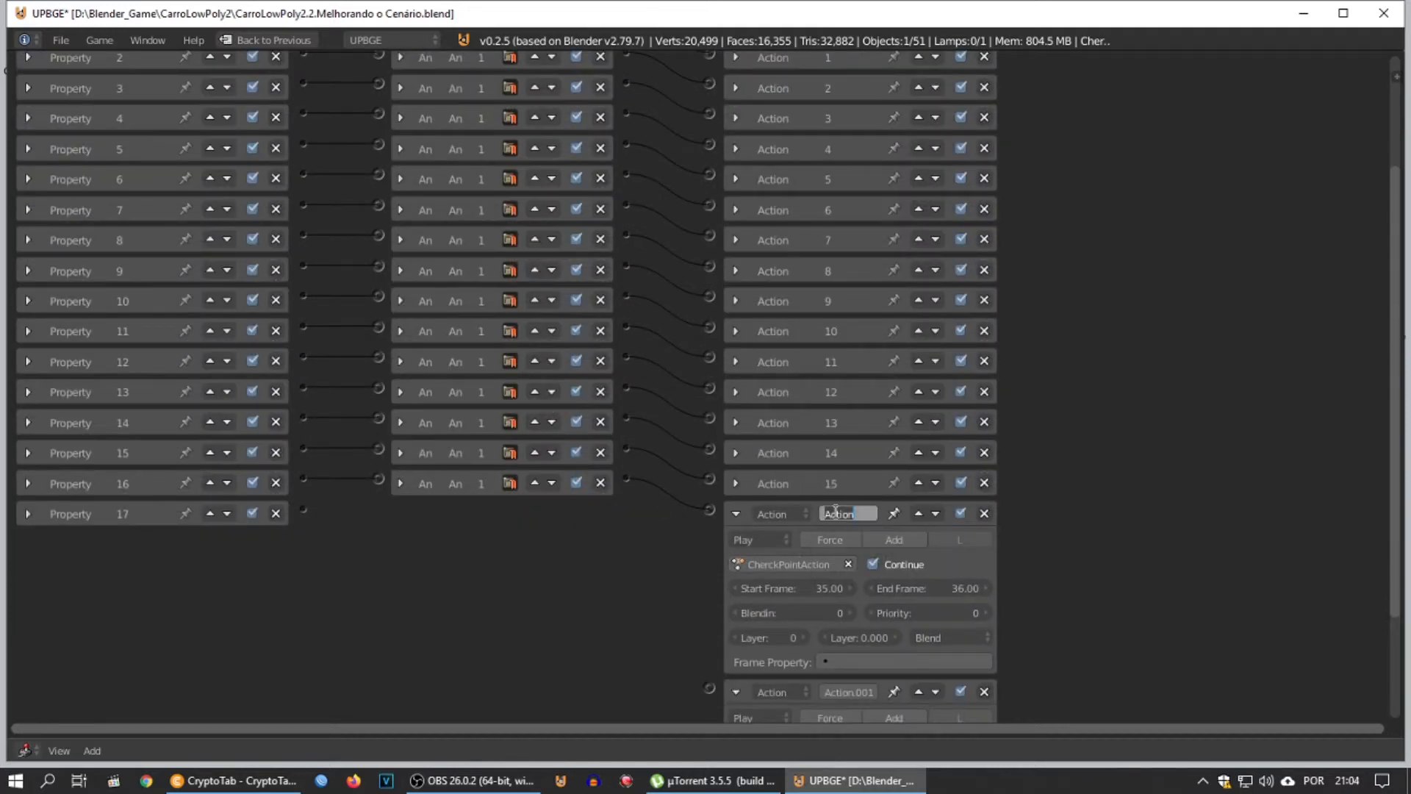
key("Return")
left_click(736, 515)
Step: Name the last Action actuator 17, set its frame range and link it to Property sensor 17
left_click(837, 542)
type("17")
key("Return")
left_click(797, 618)
left_click(891, 617)
left_click_drag(710, 540, 303, 509)
Step: Add a Property sensor named 18 that checks location equal to 18, and collapse it
scroll(741, 550, "up", 5)
left_click(252, 88)
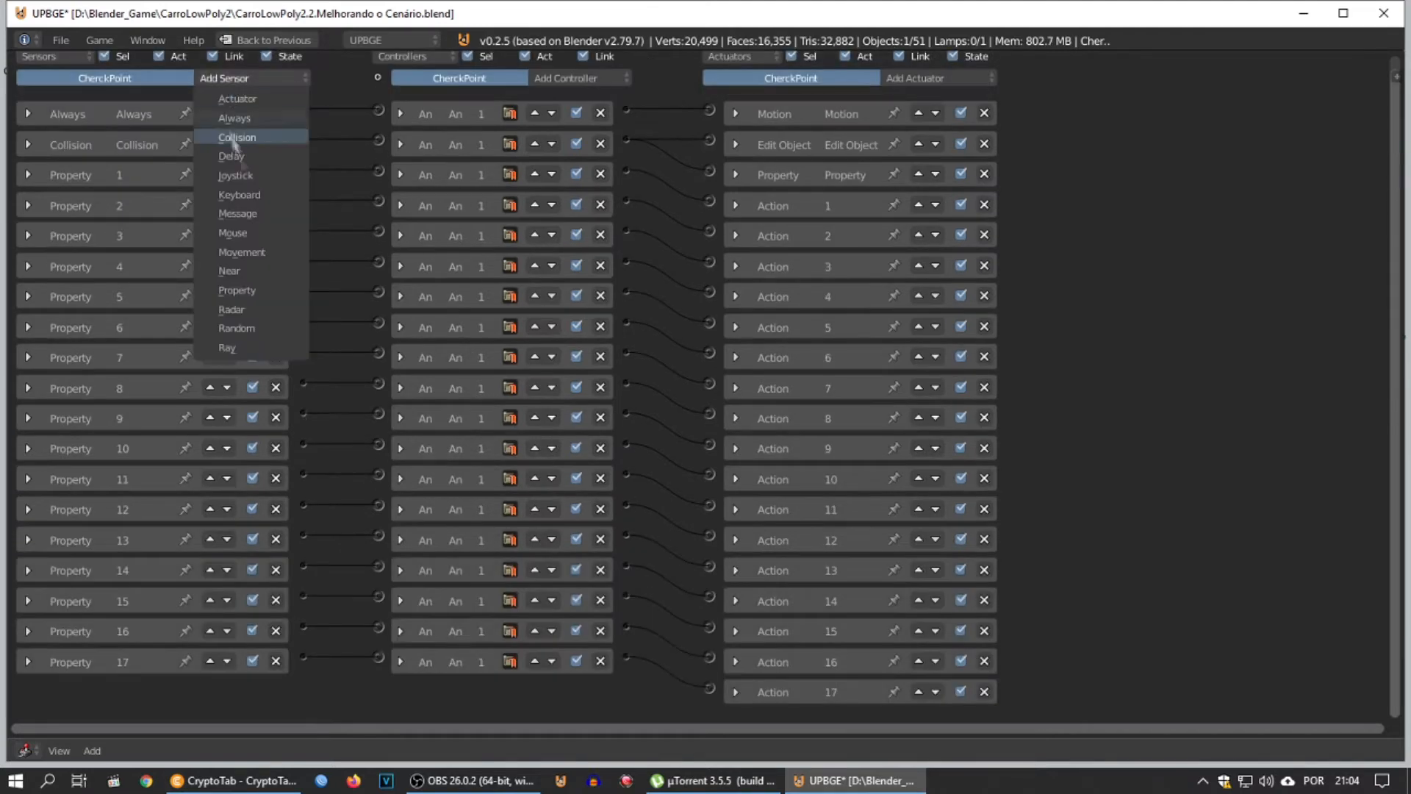
left_click(247, 298)
scroll(142, 588, "down", 3)
left_click(139, 668)
left_click(147, 487)
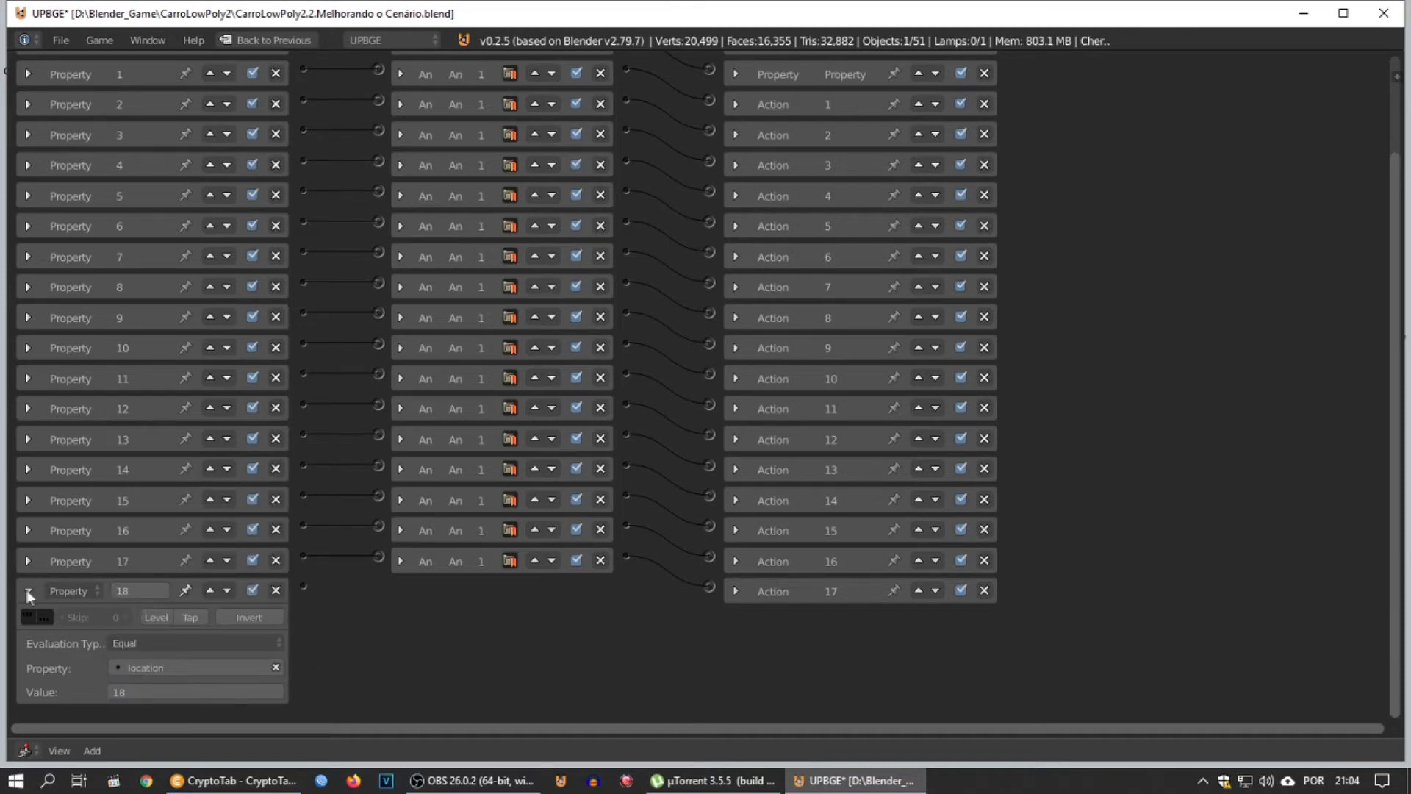
left_click(31, 594)
Step: Add an Action actuator named 18 that plays CherckPointAction from frame 37 to 38, and link it to Property sensor 18
scroll(294, 441, "up", 4)
left_click(899, 78)
left_click(912, 98)
scroll(654, 673, "down", 5)
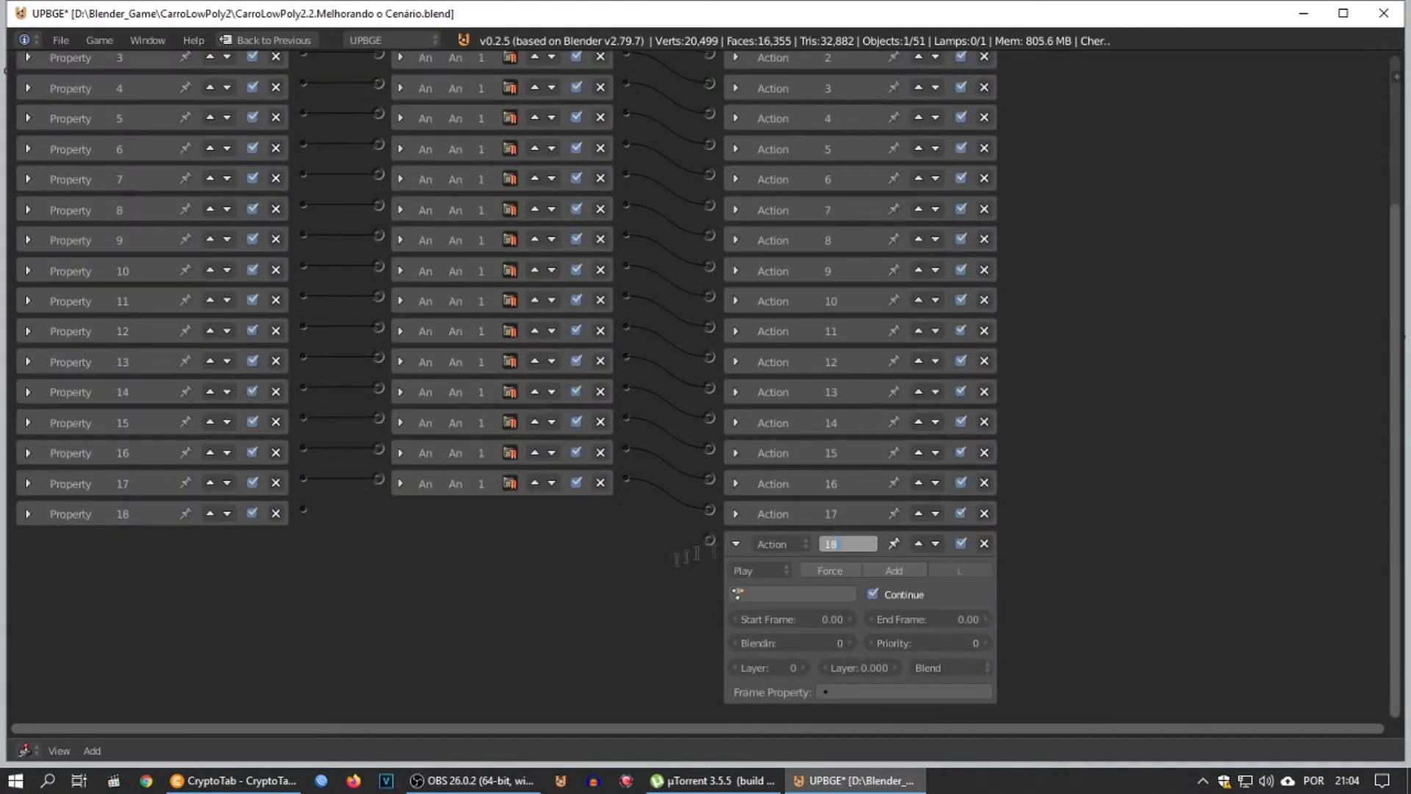
key("Return")
left_click(800, 593)
type("ch")
left_click(794, 438)
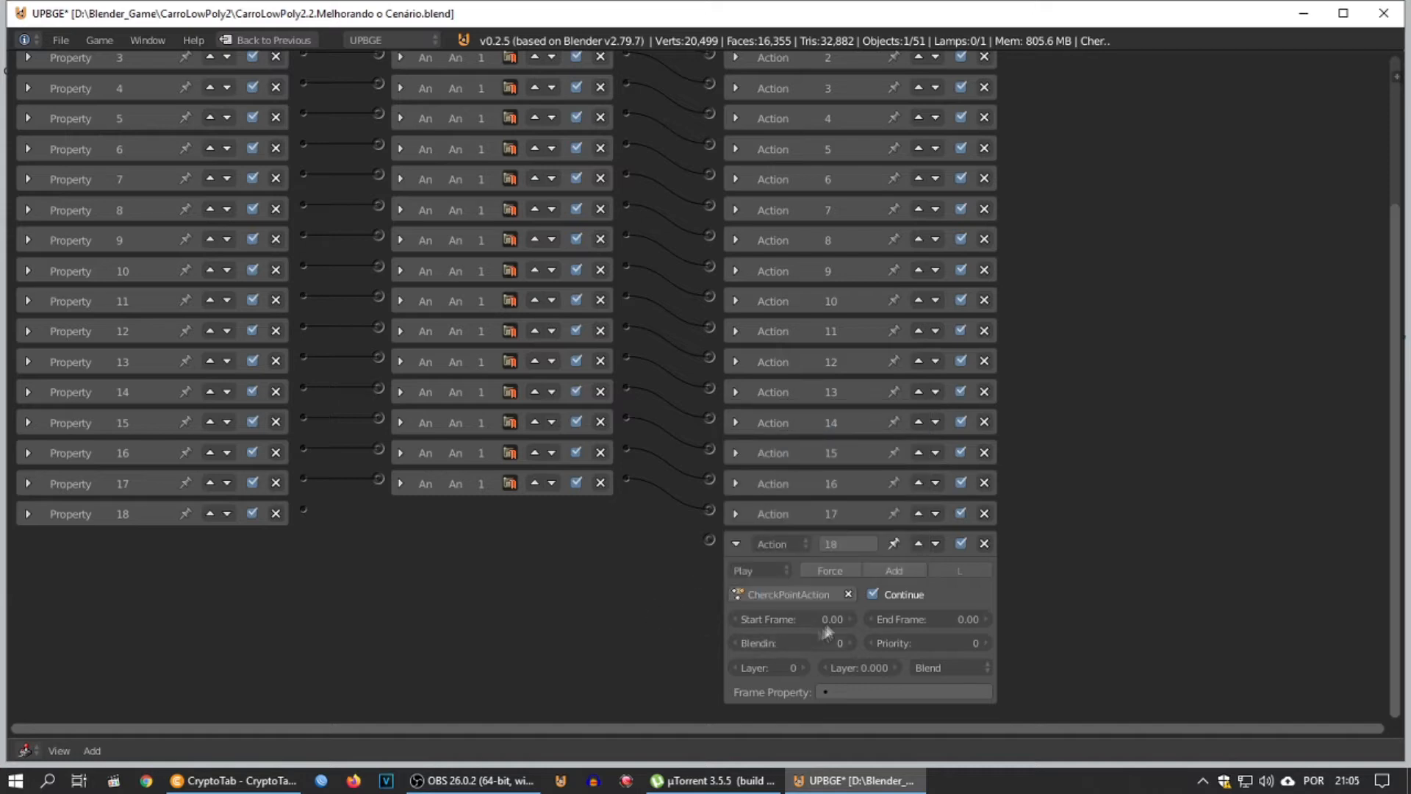
left_click(882, 619)
type("38")
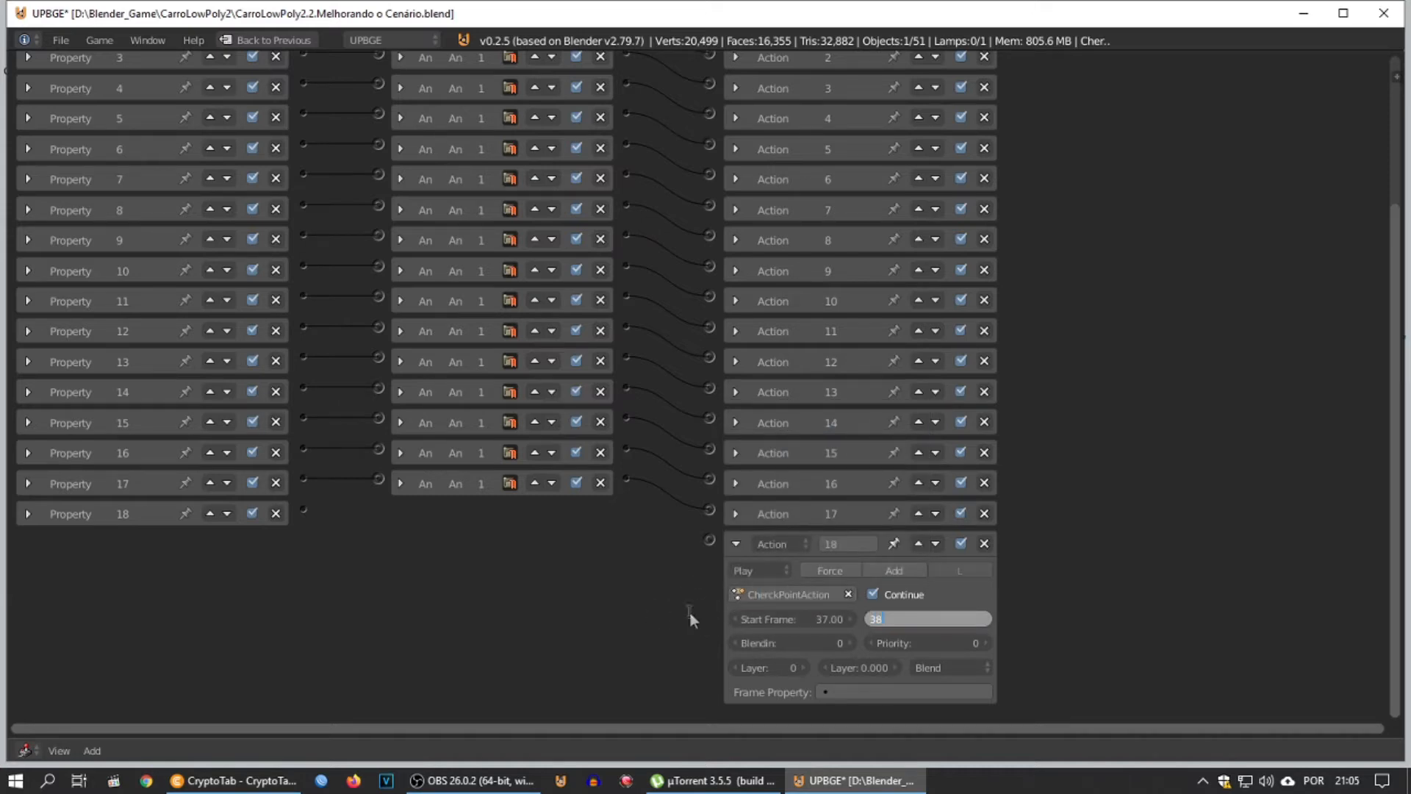
left_click_drag(315, 517, 304, 513)
scroll(367, 441, "up", 4)
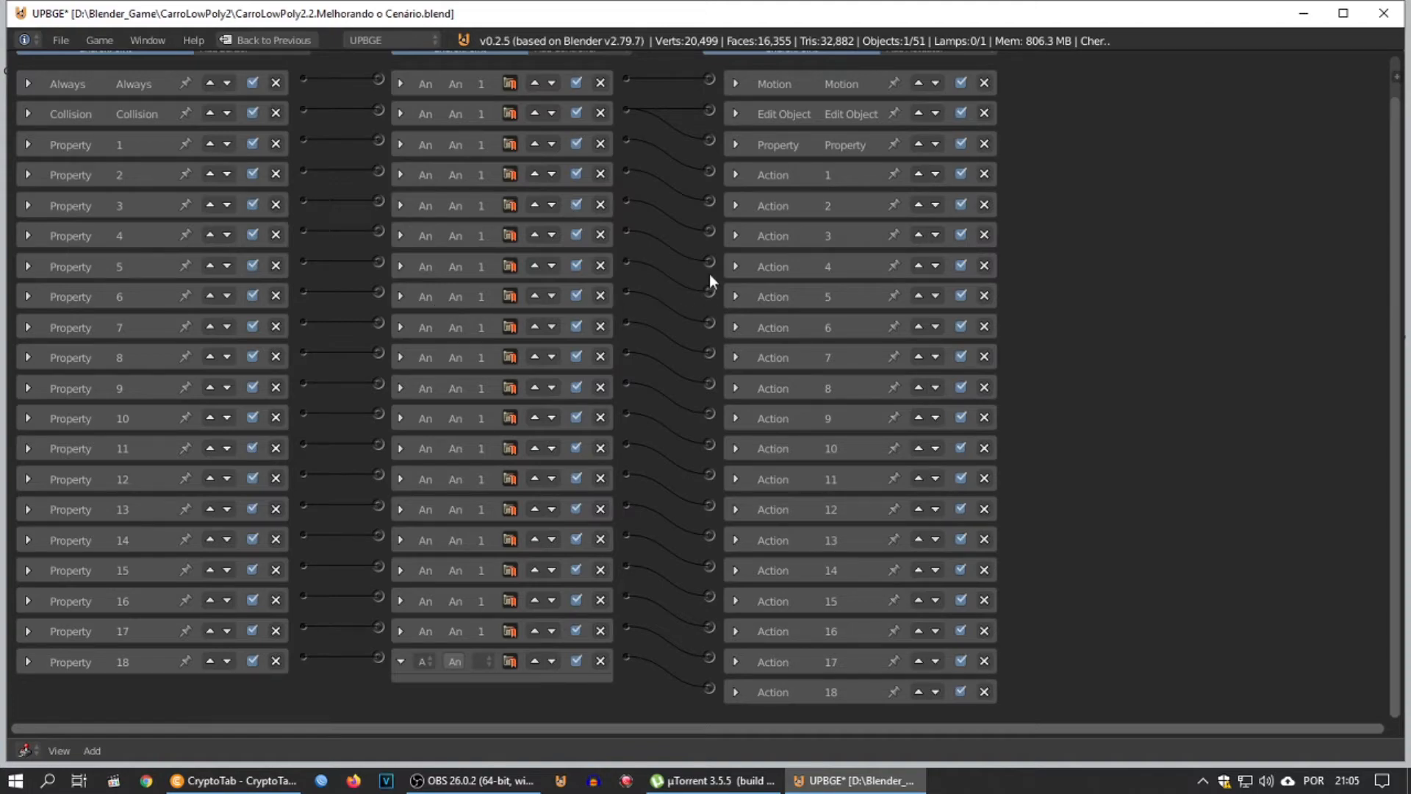
Step: Switch from the maximized logic editor to a maximized 3D view and run the game to test the checkpoints
key("shift+space")
key("shift+space")
key("p")
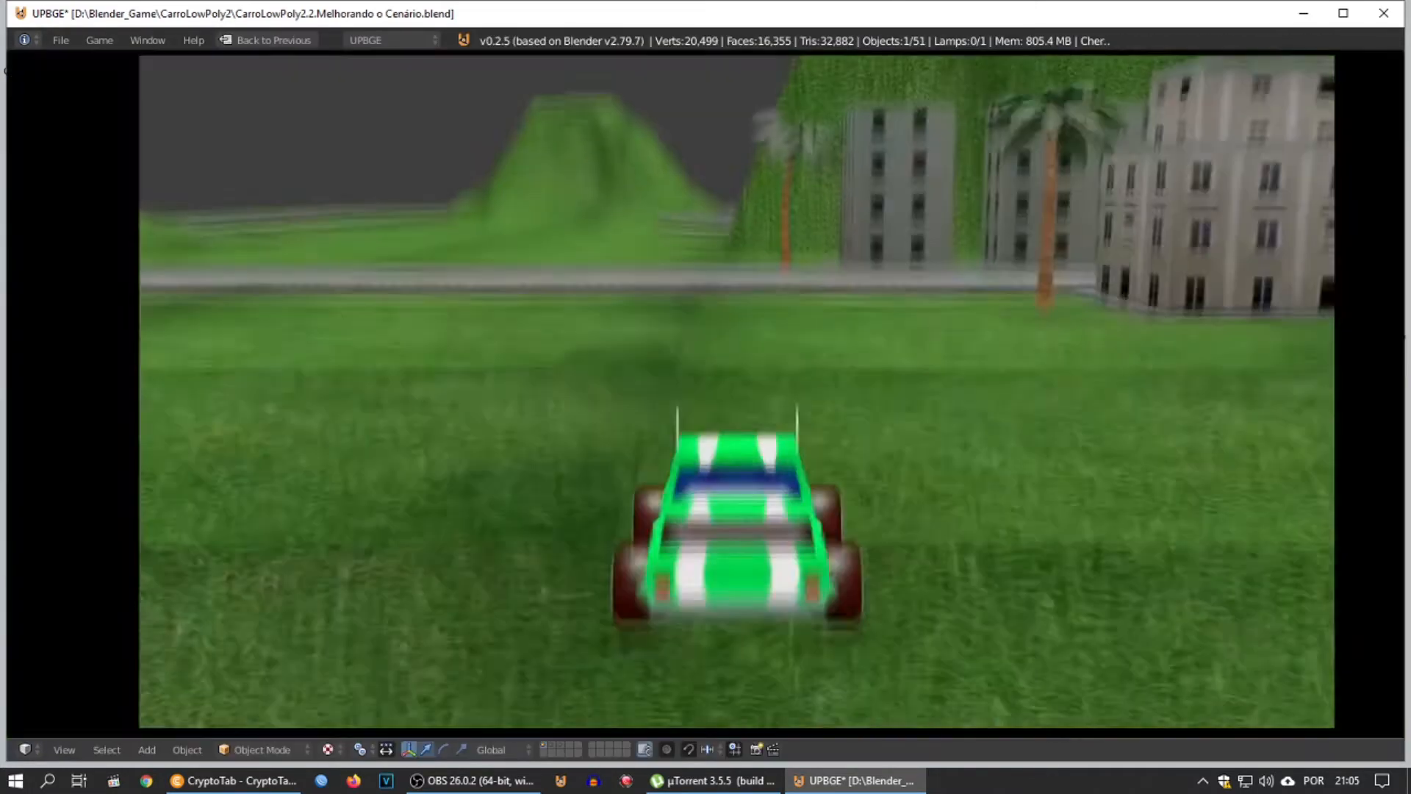
Step: Drive the car through the city and around the track to check the checkpoint positions, and end the game
key("Up")
key("Right")
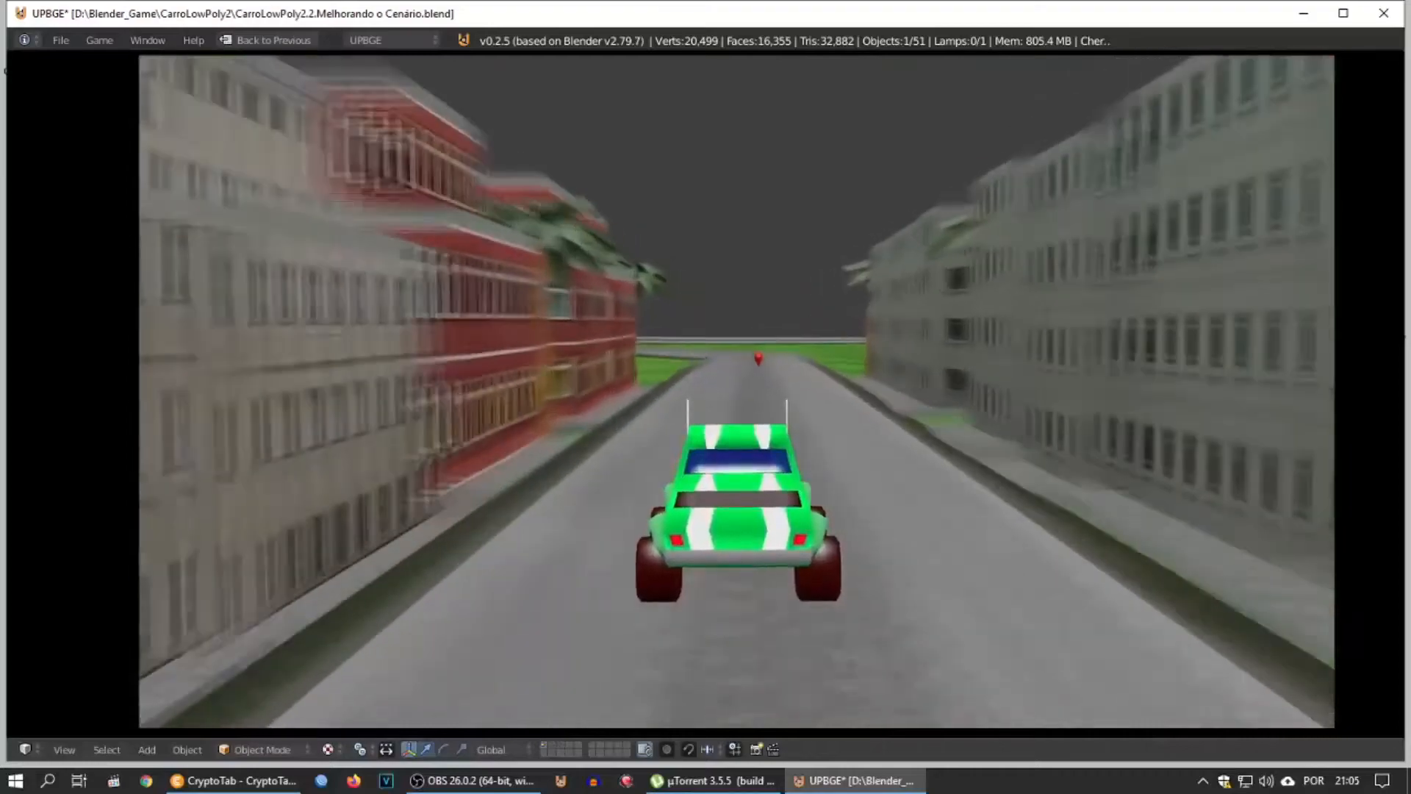
key("Left")
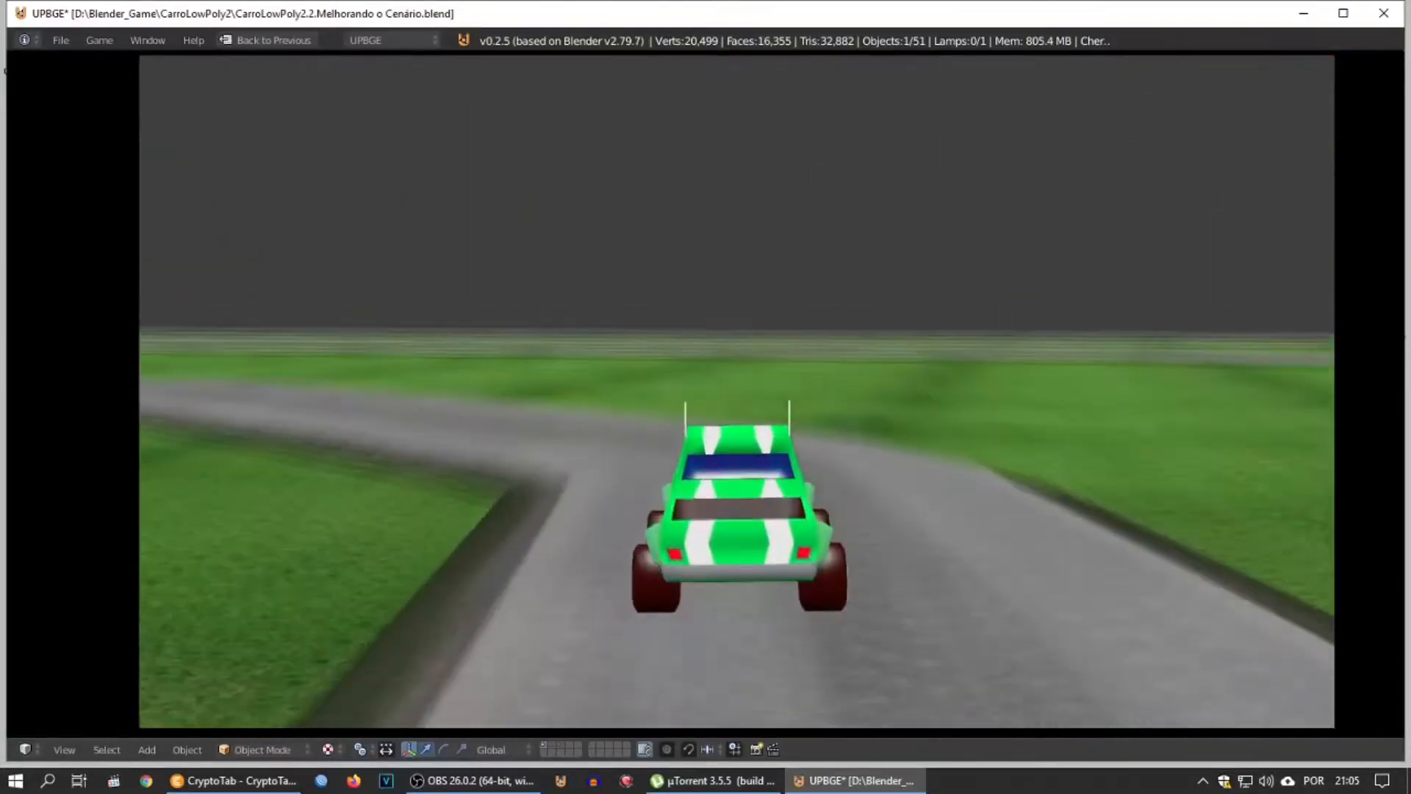
key("Left")
key("Right")
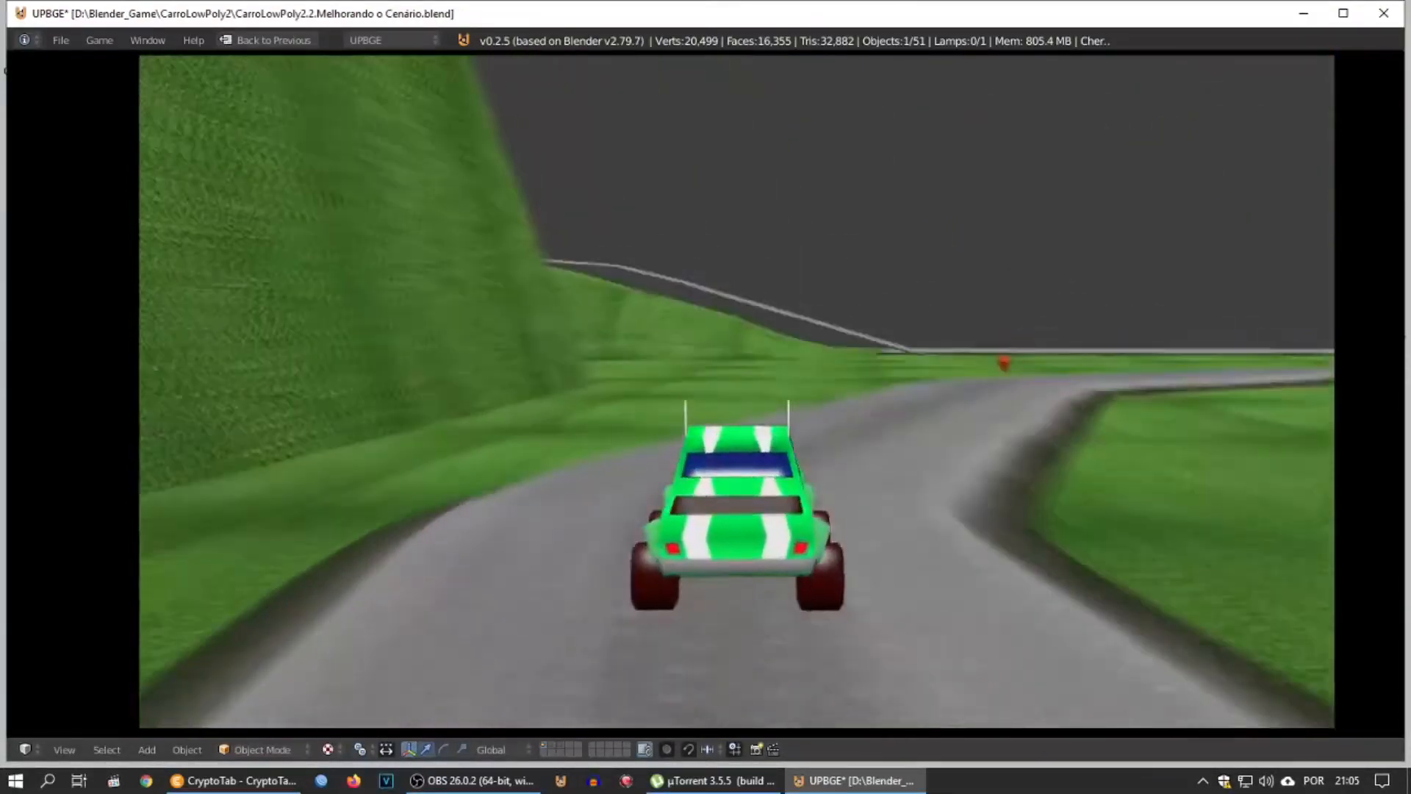
key("Right")
key("Left")
key("Right")
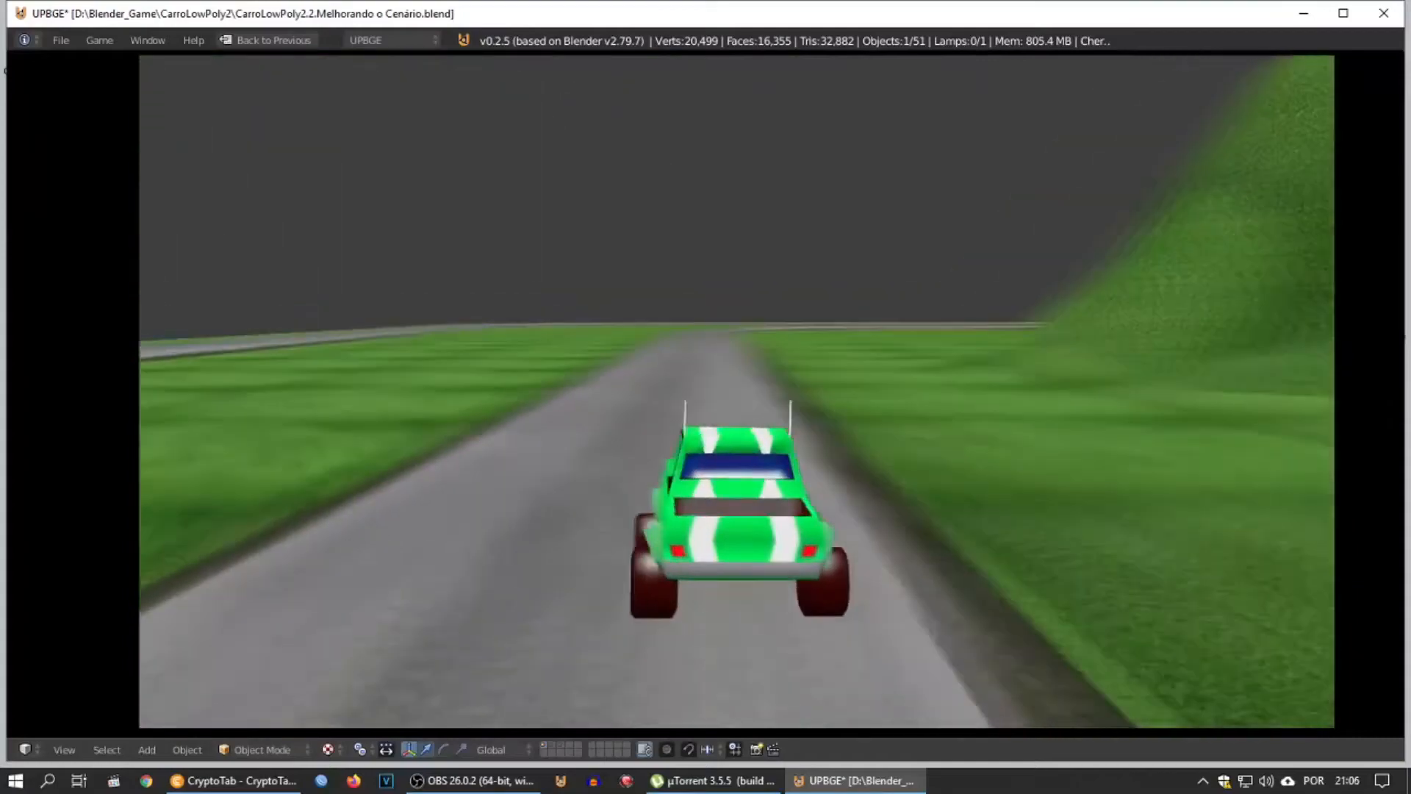
key("Right")
key("Left")
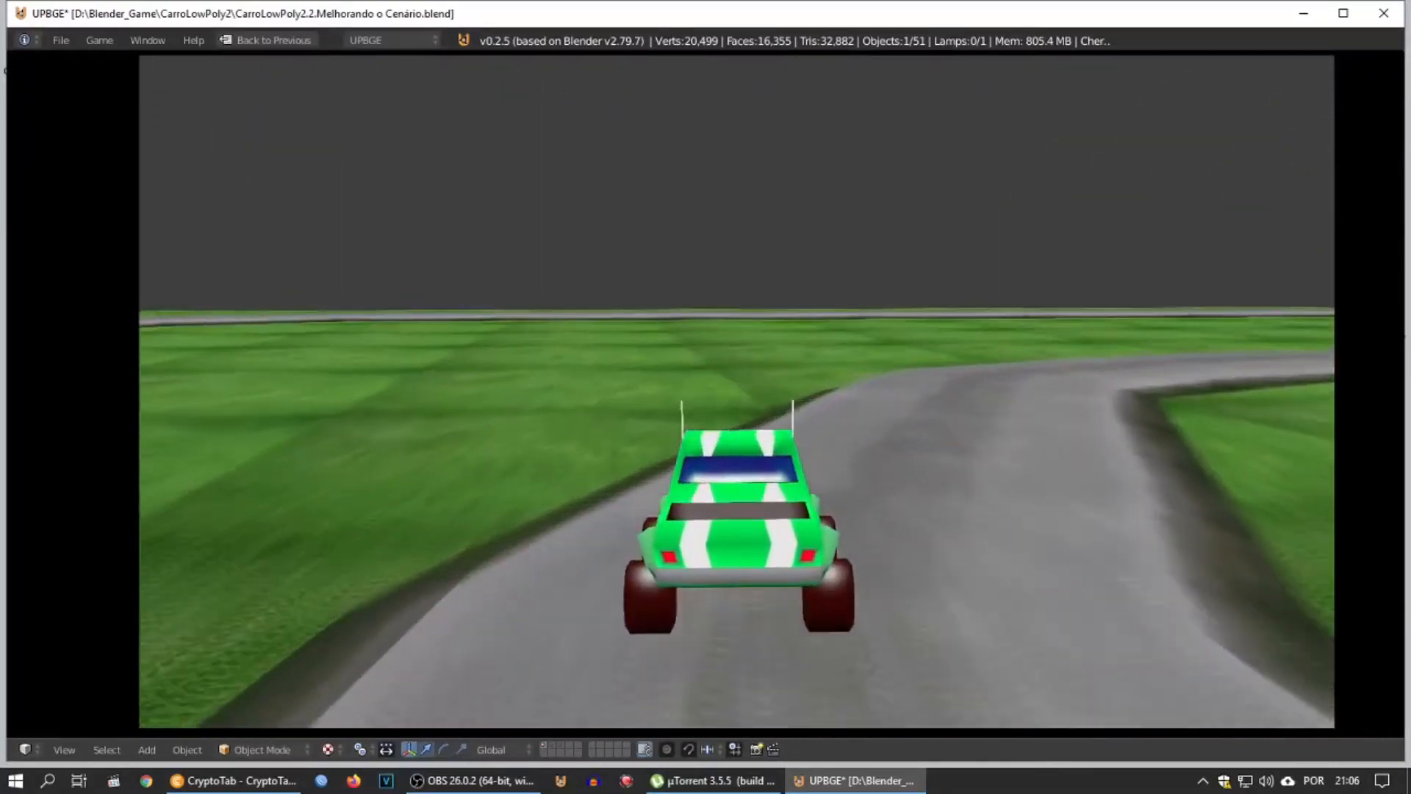
key("Right")
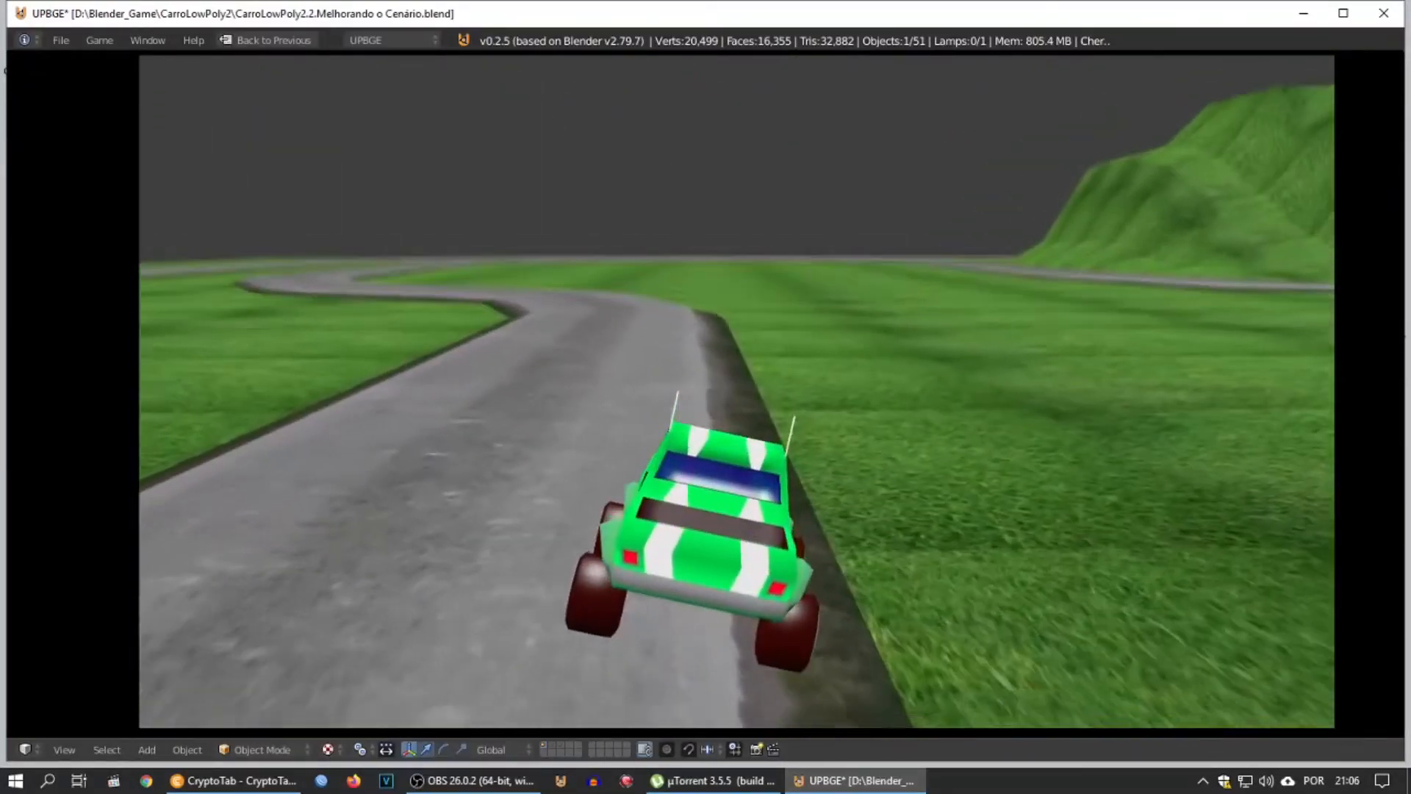
key("Escape")
Step: Advance the animation to frame 26 and lower the checkpoint vertically toward the track in front of the large hill
middle_click_drag(816, 209, 943, 294)
key("Right")
key("Right")
key("Right")
key("Right")
middle_click_drag(856, 397, 615, 433, "shift")
scroll(544, 517, "up", 5)
scroll(642, 413, "up", 5)
key("g")
key("z")
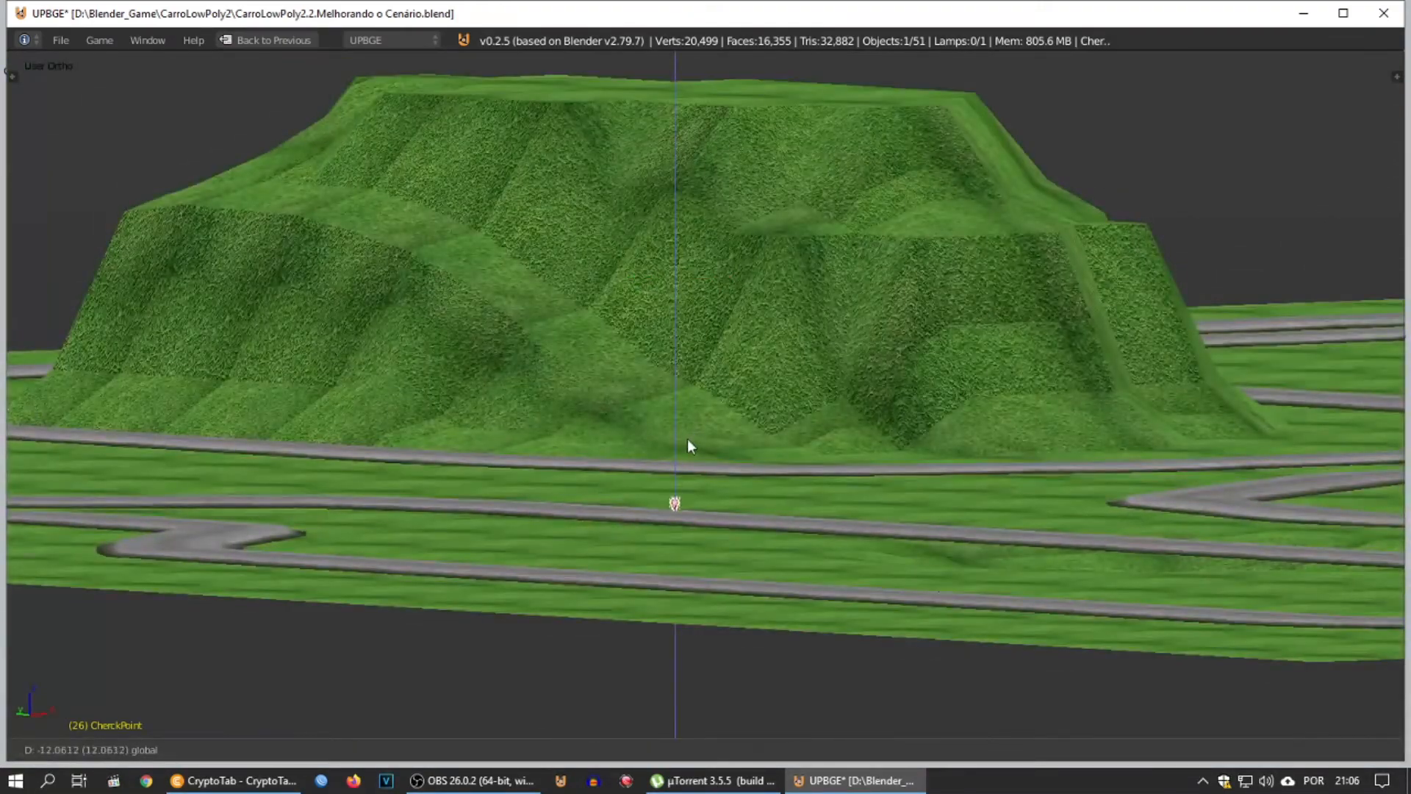
left_click_drag(686, 438, 686, 440)
Step: Fine-tune the checkpoint's position over the road near the bend and insert a Location keyframe at frame 26
scroll(680, 449, "up", 5)
middle_click_drag(577, 607, 601, 431, "shift")
scroll(601, 430, "up", 5)
middle_click_drag(507, 570, 562, 303, "shift")
scroll(562, 303, "up", 3)
left_click_drag(561, 301, 560, 293)
middle_click_drag(560, 294, 471, 450)
scroll(461, 474, "down", 4)
left_click_drag(719, 383, 605, 382)
key("i")
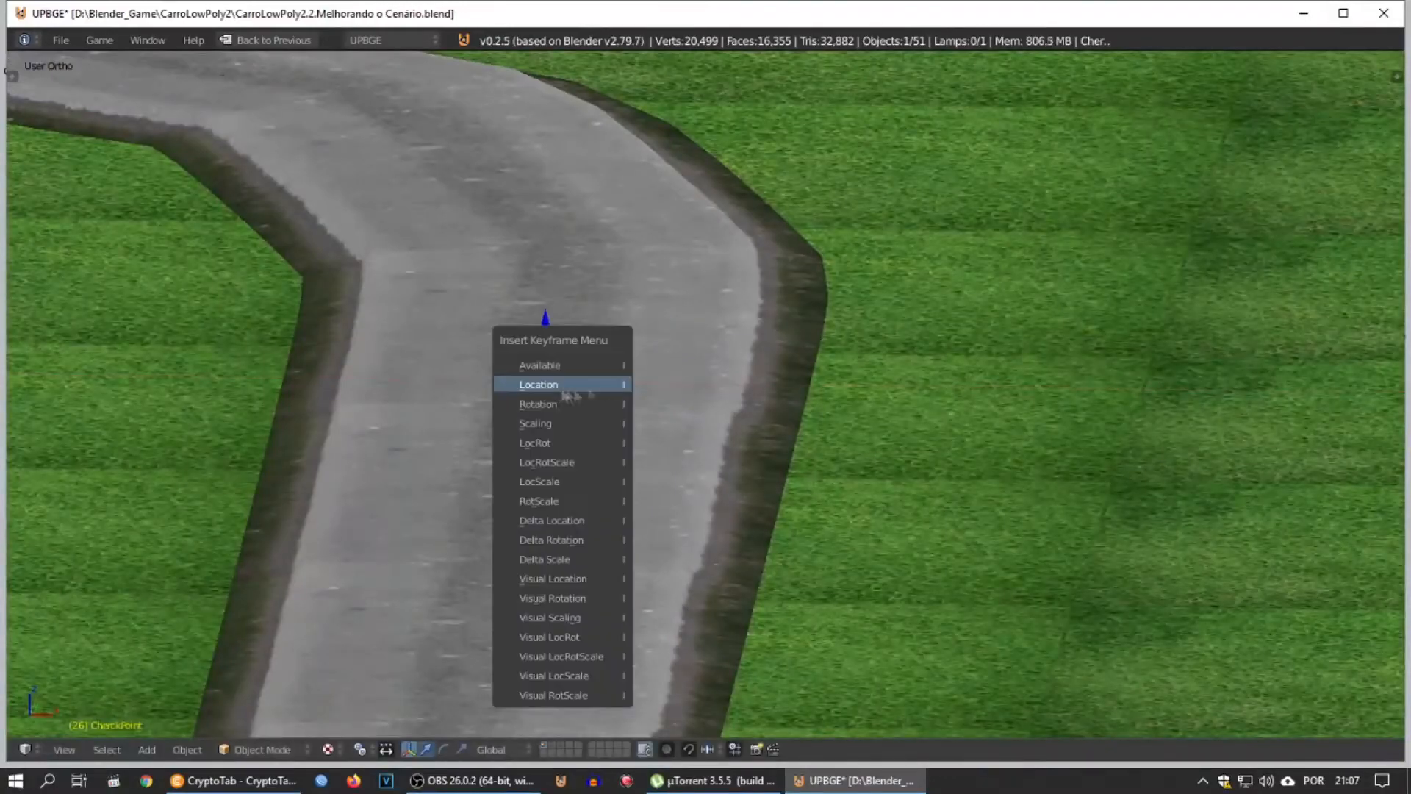
left_click(606, 384)
Step: Lower the checkpoint onto the road at frame 25 and insert a Location keyframe
scroll(606, 382, "down", 8)
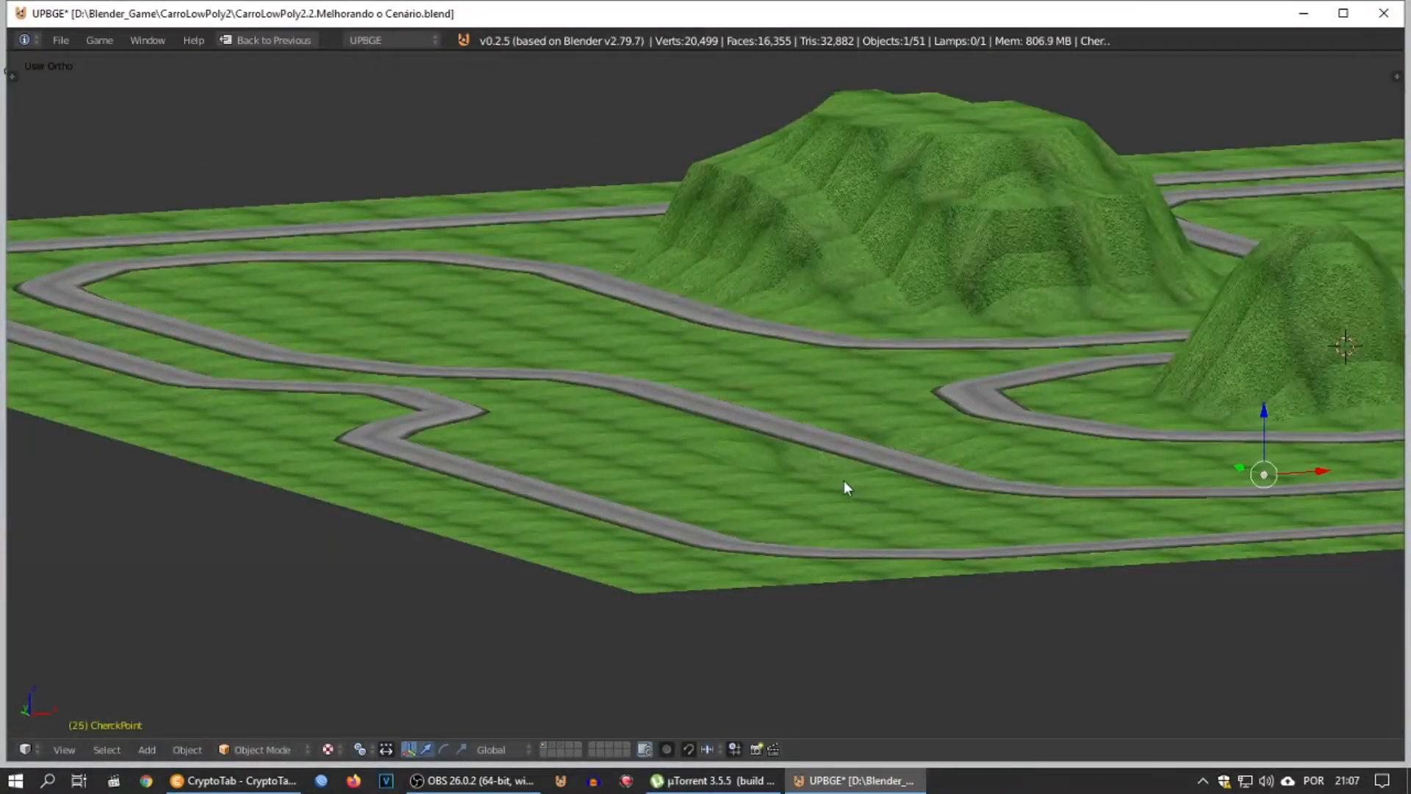
key("KP_Decimal")
left_click_drag(745, 387, 747, 472)
key("i")
left_click(673, 422)
Step: Go to frame 27 and lower the checkpoint vertically toward track level
scroll(555, 436, "down", 10)
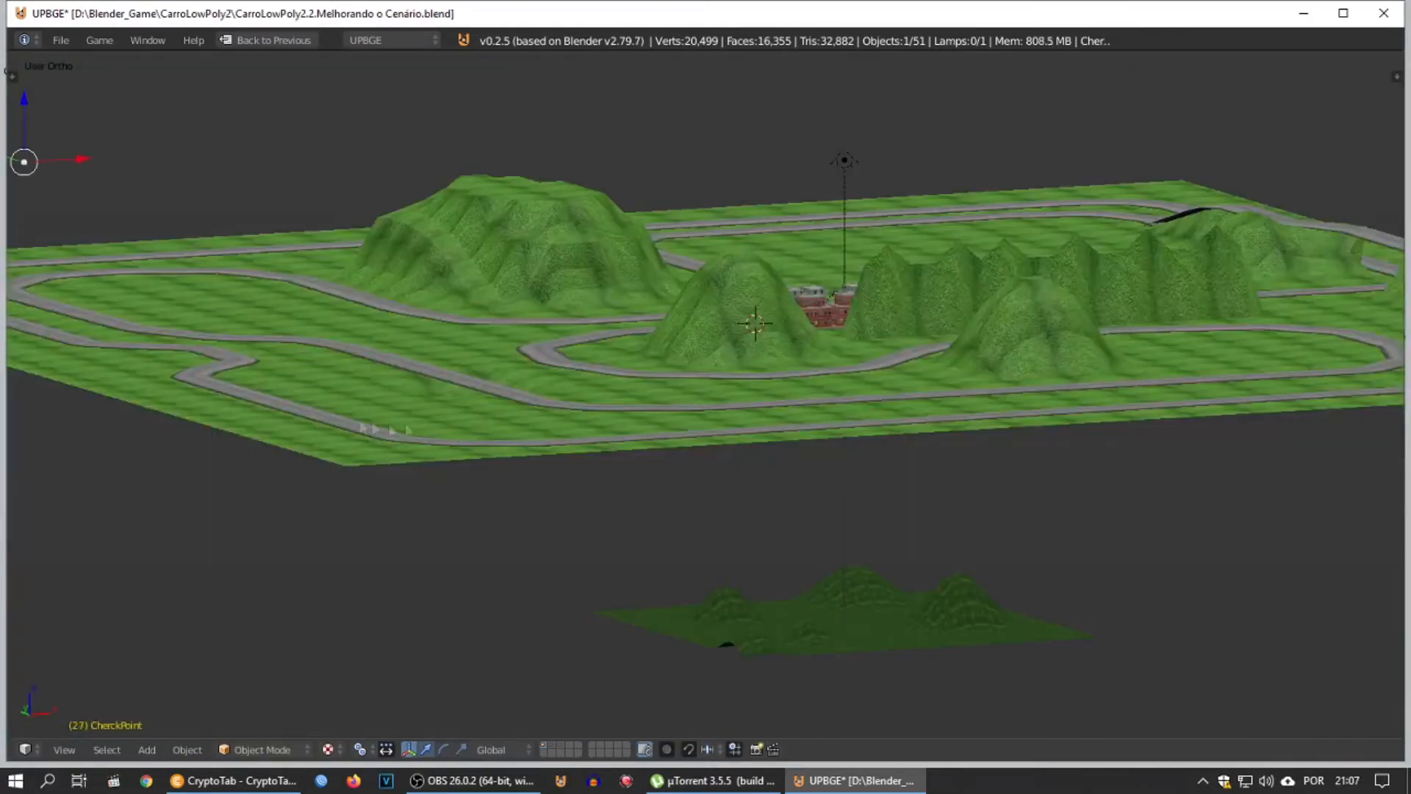
middle_click_drag(201, 346, 526, 415, "shift")
middle_click_drag(525, 415, 614, 444)
scroll(530, 430, "up", 4)
left_click_drag(589, 175, 590, 416)
Step: Place the checkpoint just above the road in the middle of the sharp bend and insert a Location keyframe at frame 27
scroll(588, 500, "up", 10)
middle_click_drag(542, 287, 724, 360, "shift")
left_click_drag(785, 344, 602, 497)
left_click_drag(492, 400, 307, 347)
left_click_drag(393, 342, 538, 305)
middle_click_drag(539, 305, 530, 283)
mouse_move(500, 248)
left_mouse_down()
mouse_move(501, 276)
mouse_move(501, 263)
left_mouse_up()
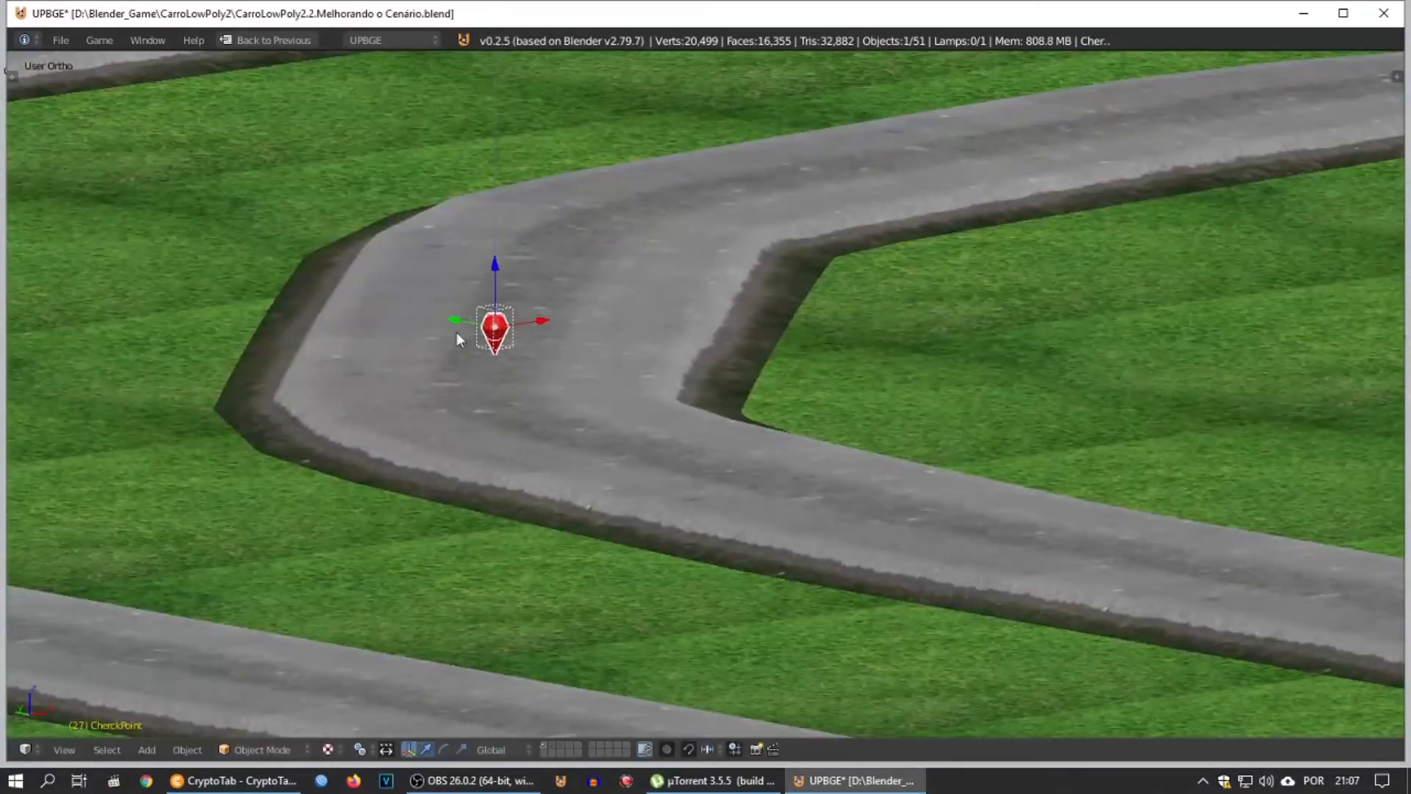
key("i")
left_click(405, 331)
Step: Advance to frame 28, lower the checkpoint vertically to the road and insert a Location keyframe
scroll(456, 329, "down", 7)
middle_click_drag(629, 325, 276, 416, "shift")
key("Right")
scroll(277, 417, "down", 4)
middle_click_drag(1176, 330, 1081, 388)
scroll(1079, 383, "up", 4)
middle_click_drag(924, 396, 279, 314, "shift")
left_click_drag(751, 192, 749, 463)
key("i")
left_click(691, 421)
Step: At frame 29, lower the checkpoint along Z onto the bend beside the city buildings and insert a Location keyframe
scroll(686, 456, "down", 5)
key("Right")
middle_click_drag(1103, 470, 975, 475)
key("KP_Decimal")
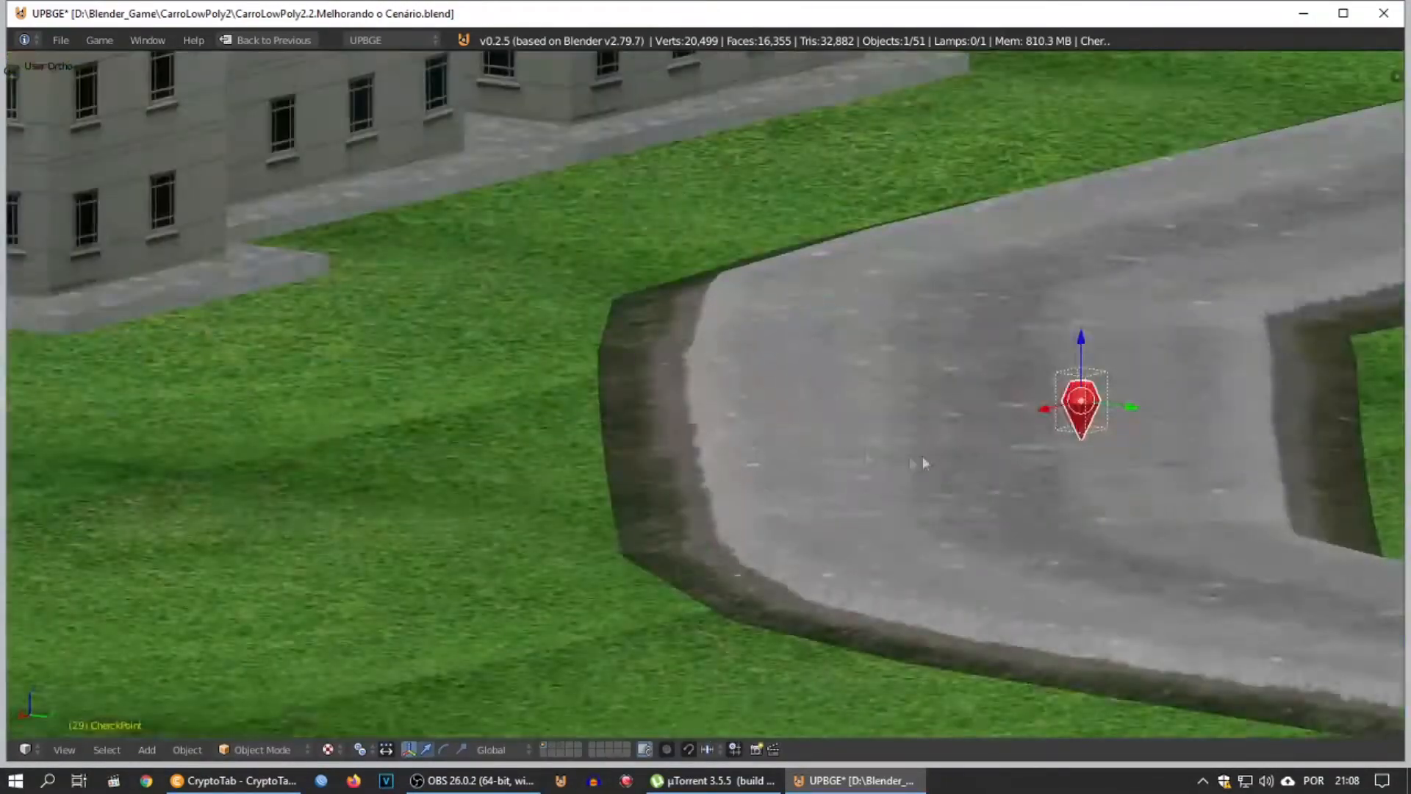
key("g")
key("z")
left_click(807, 420)
key("i")
left_click(796, 416)
Step: At frame 30, lower the checkpoint onto the road bend below the hill and insert a Location keyframe
scroll(796, 417, "down", 12)
key("Right")
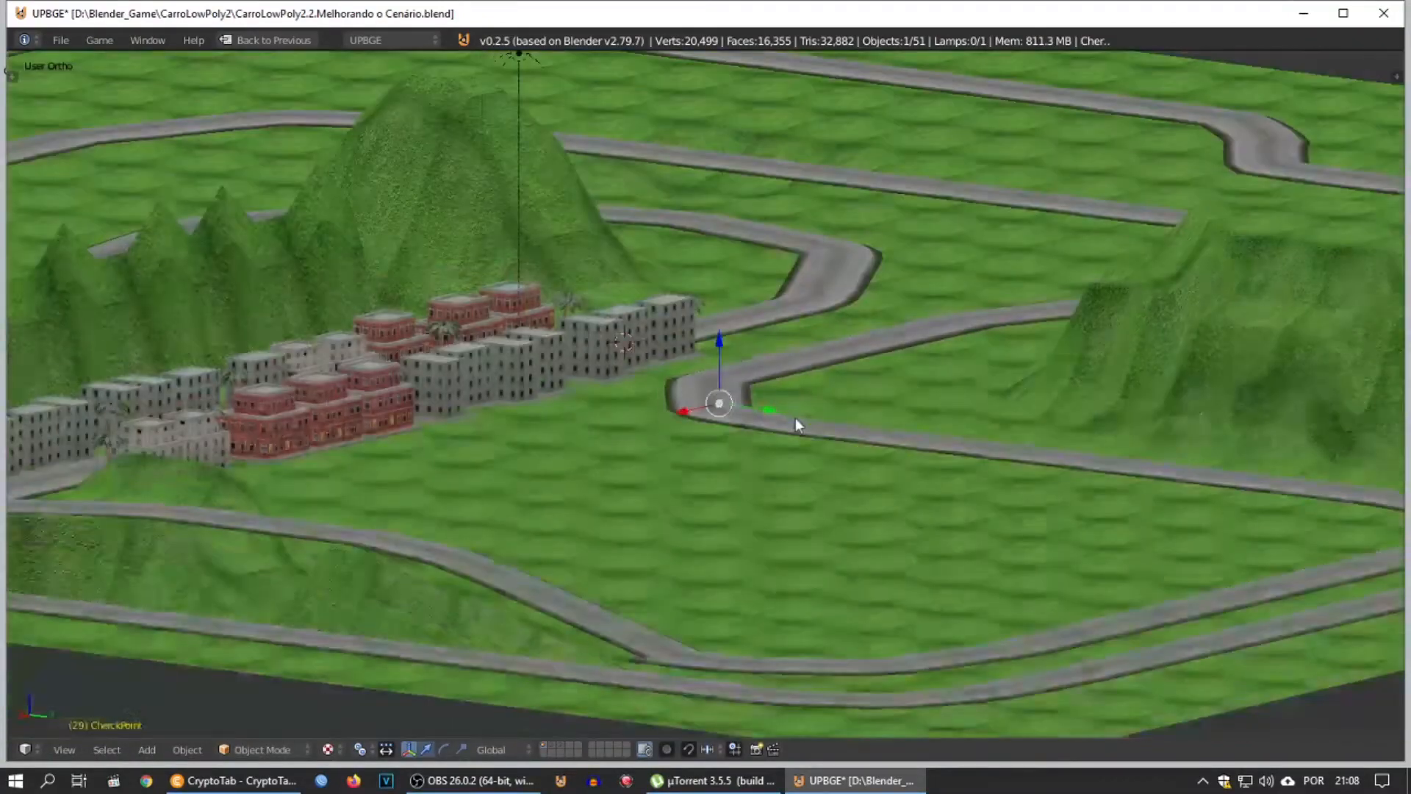
scroll(795, 417, "down", 4)
middle_click_drag(1018, 445, 642, 438, "shift")
scroll(626, 439, "up", 10)
scroll(647, 419, "down", 2)
left_click_drag(683, 383, 686, 547)
middle_click_drag(685, 547, 502, 382)
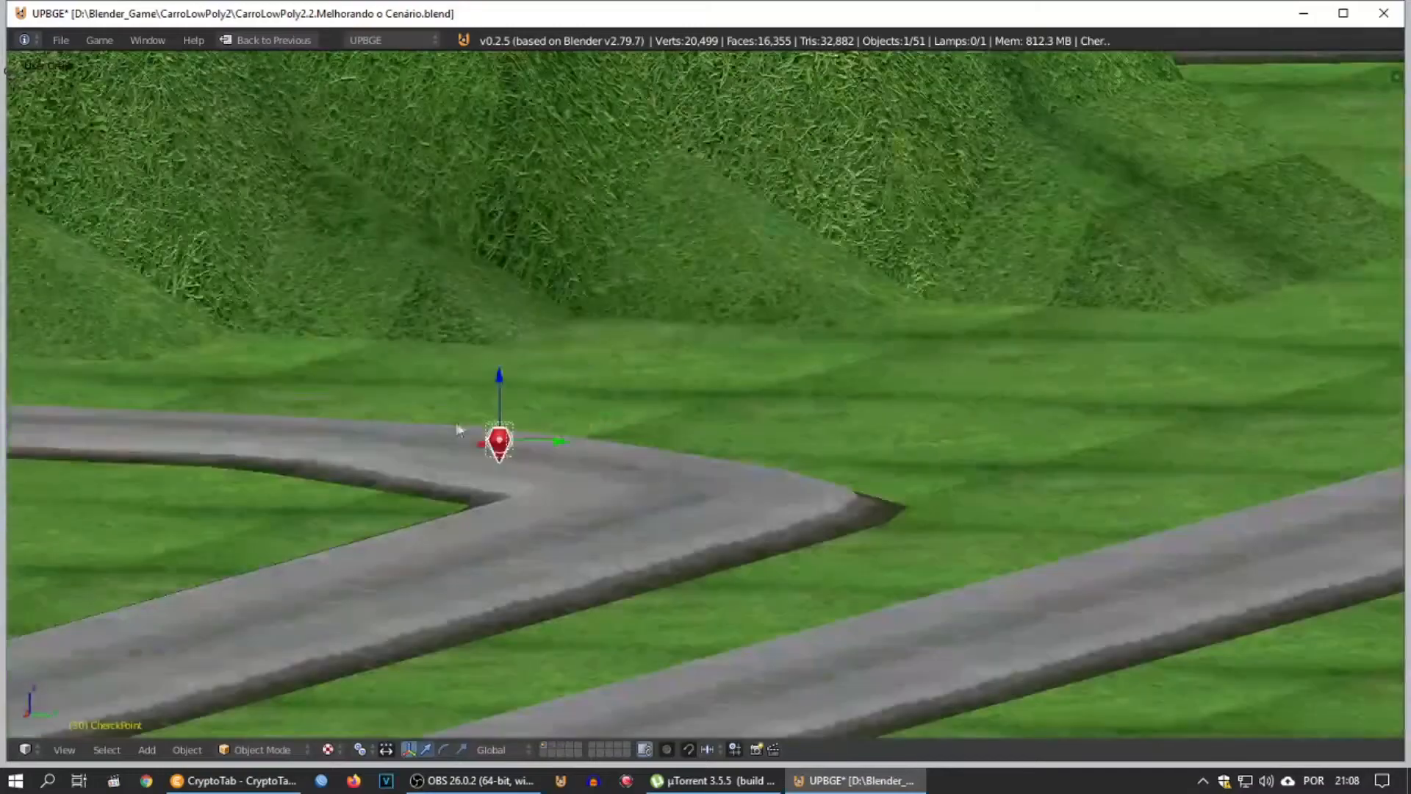
key("i")
left_click(443, 383)
Step: At frame 31, lower the checkpoint onto the inner of the two parallel roads and insert a Location keyframe
scroll(422, 411, "down", 9)
key("Right")
middle_click_drag(397, 431, 955, 372)
scroll(294, 486, "up", 5)
left_click_drag(689, 276, 696, 428)
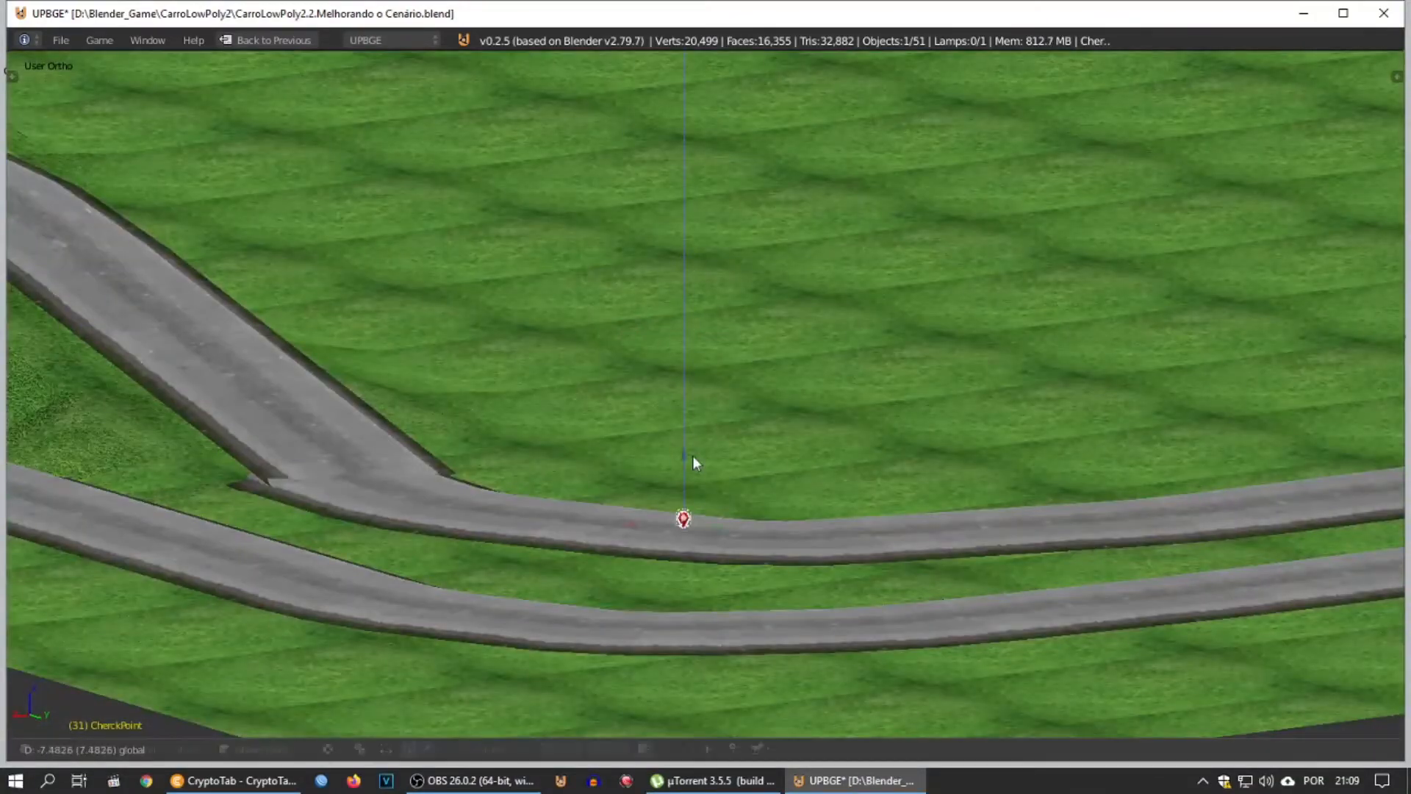
key("i")
left_click(645, 444)
Step: At frame 32, adjust the checkpoint's height over the raised road section and insert a Location keyframe
scroll(559, 445, "down", 6)
key("Right")
key("Right")
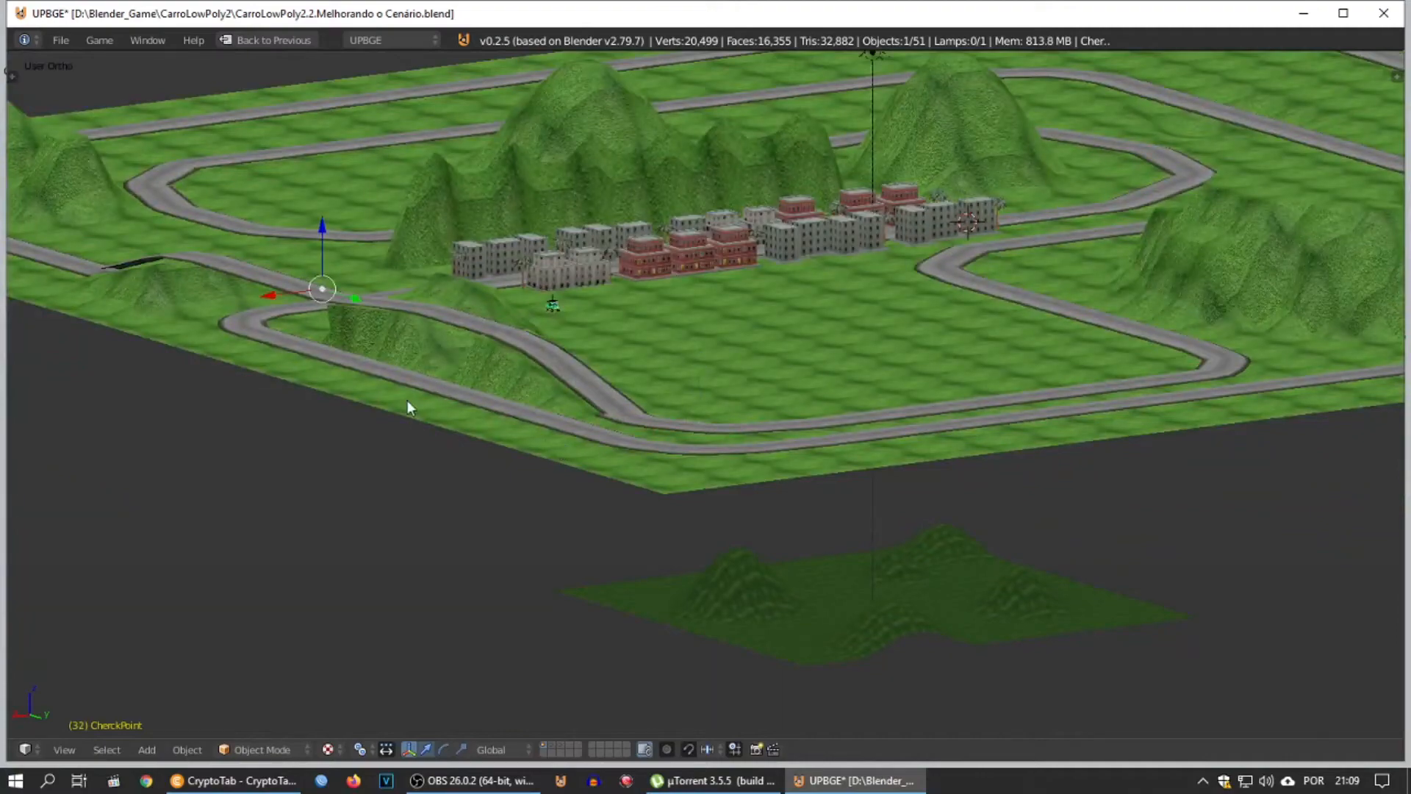
key("KP_Decimal")
key("g")
left_click_drag(794, 363, 786, 345)
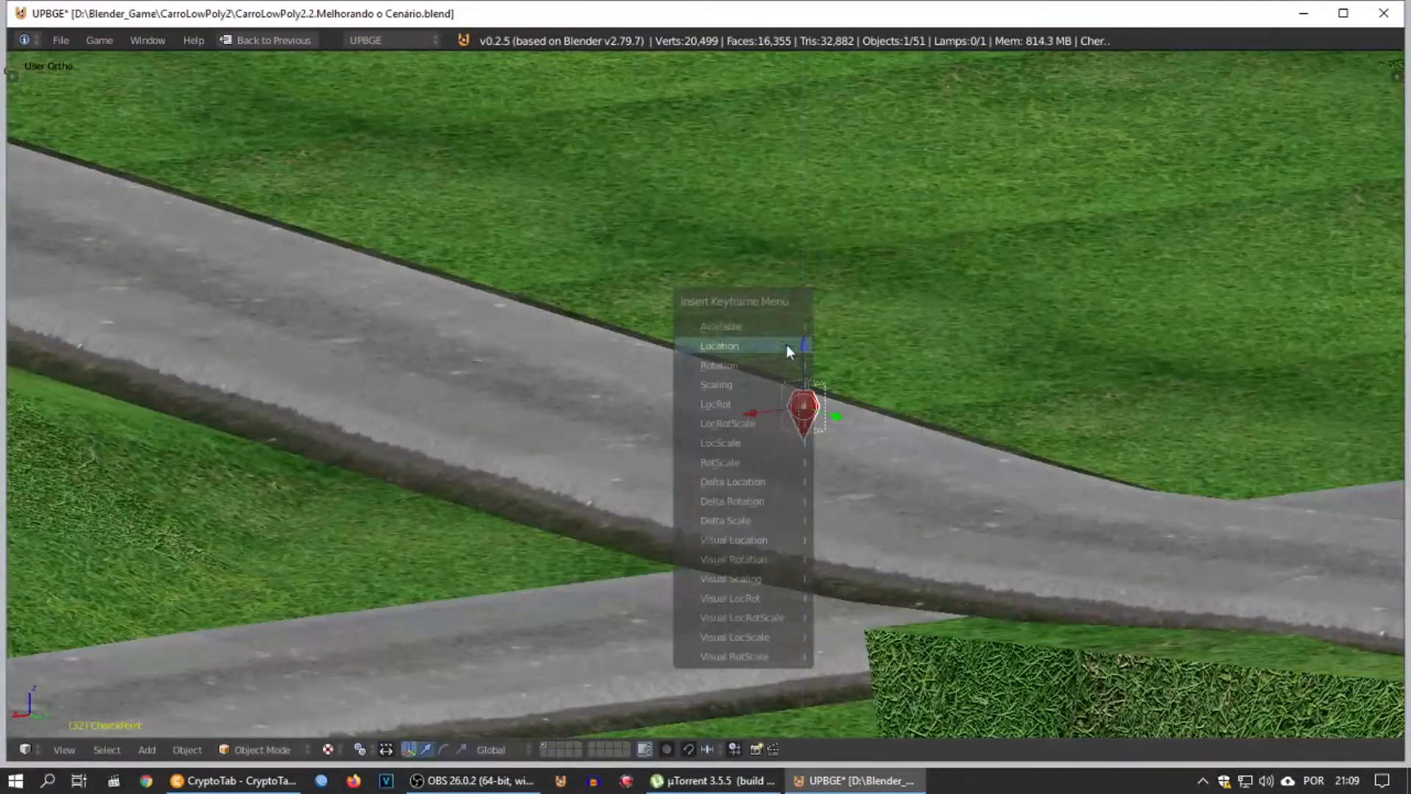
key("i")
left_click(780, 346)
Step: At frame 33, slide the checkpoint along the X axis to the far track corner beside the small hills
scroll(719, 354, "down", 11)
key("Right")
middle_click_drag(323, 307, 729, 385, "shift")
scroll(730, 386, "down", 8)
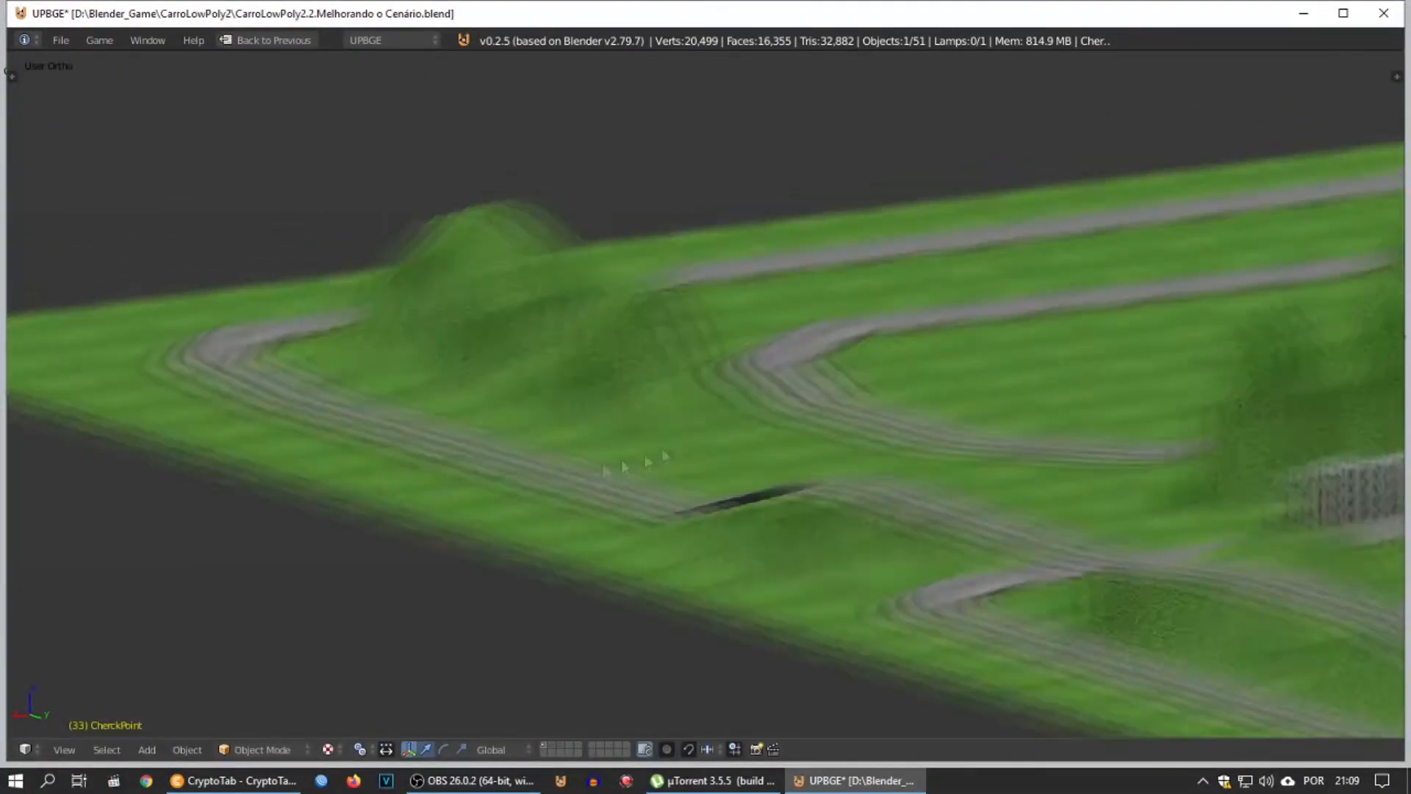
scroll(607, 453, "up", 3)
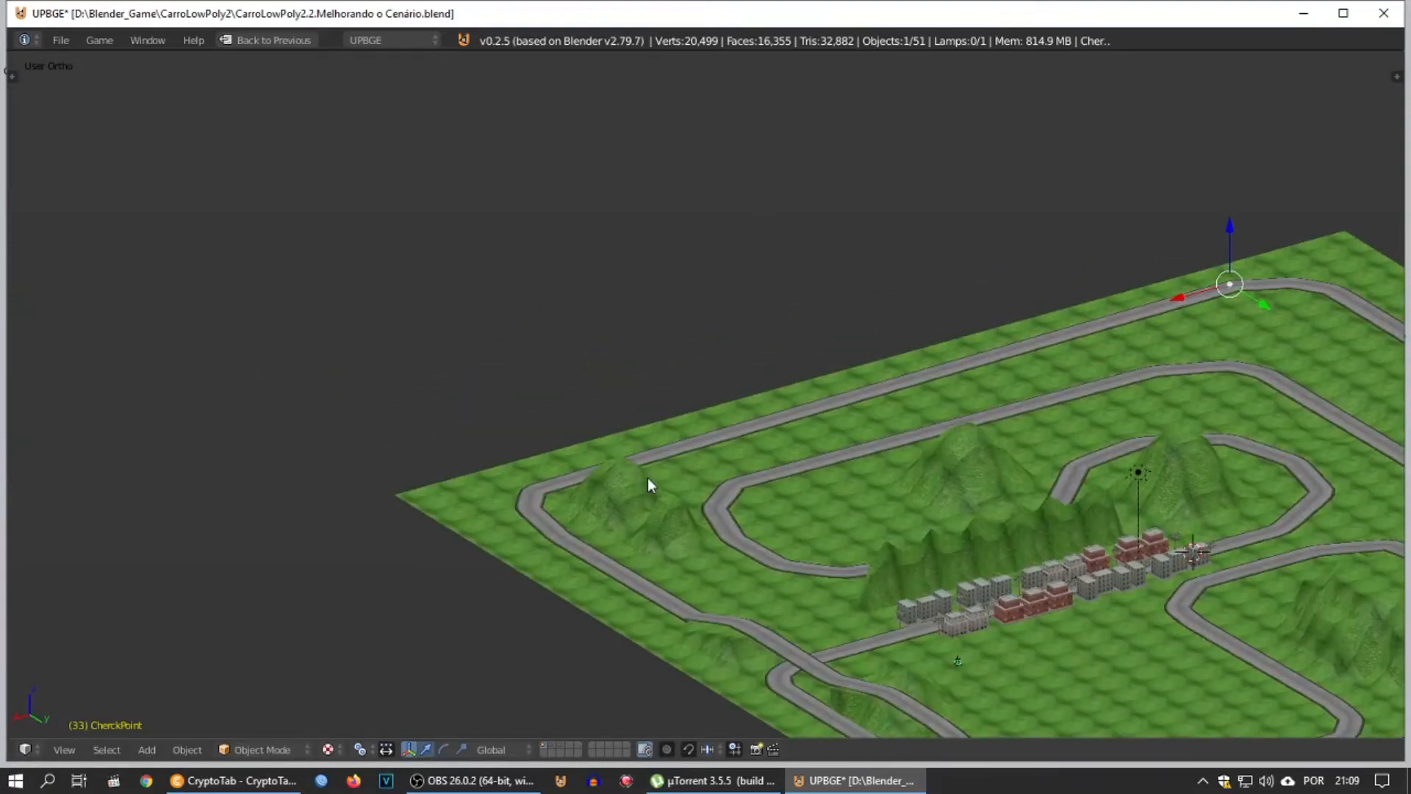
key("Left")
key("Right")
left_click_drag(1177, 302, 512, 499)
middle_click_drag(512, 500, 632, 535)
Step: Shift the checkpoint along Y onto the road before the corner and fine-tune its height at frame 33
scroll(588, 551, "up", 5)
middle_click_drag(514, 590, 583, 381, "shift")
scroll(583, 380, "up", 4)
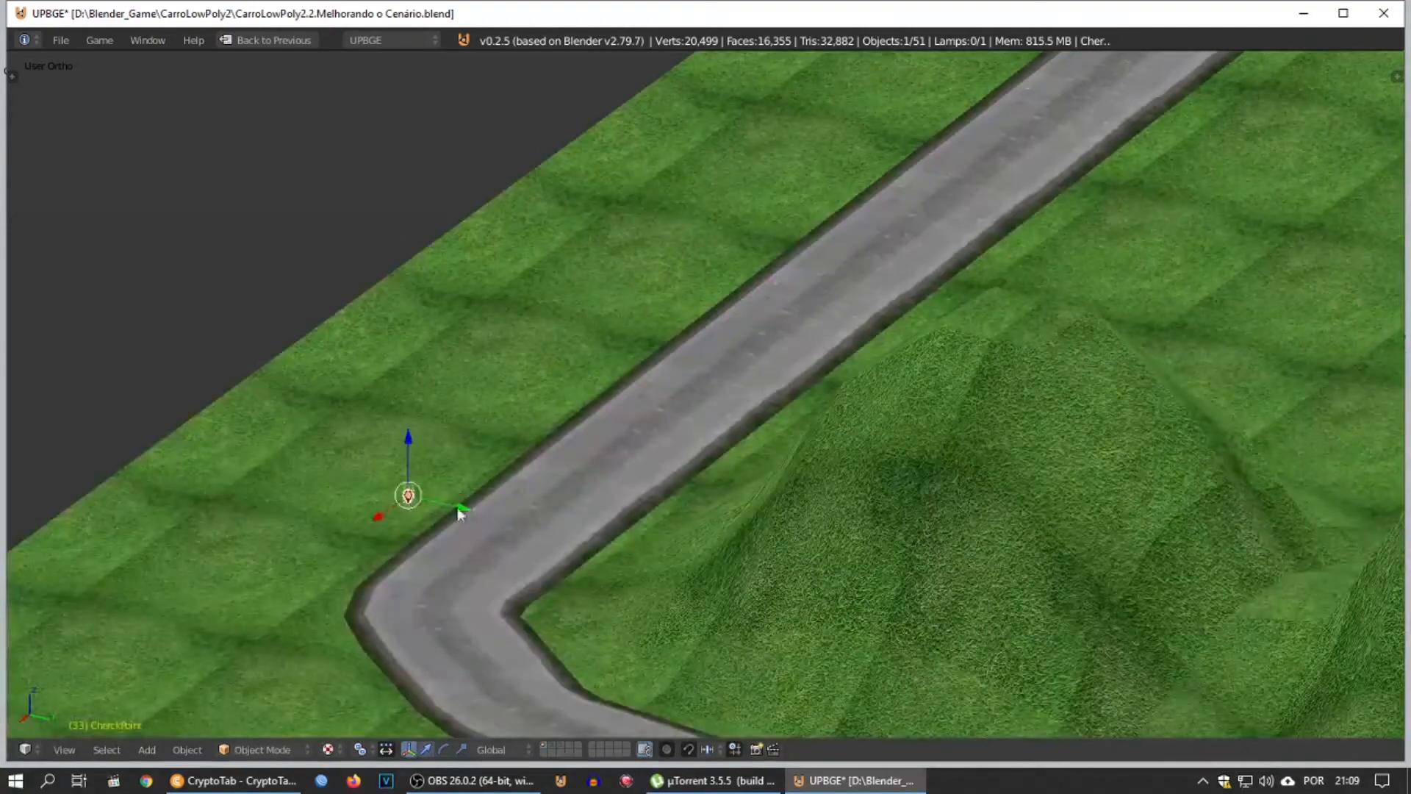
left_click_drag(460, 512, 598, 535)
scroll(598, 535, "up", 5)
middle_click_drag(221, 650, 744, 373, "shift")
left_click_drag(744, 373, 744, 351)
scroll(743, 351, "down", 8)
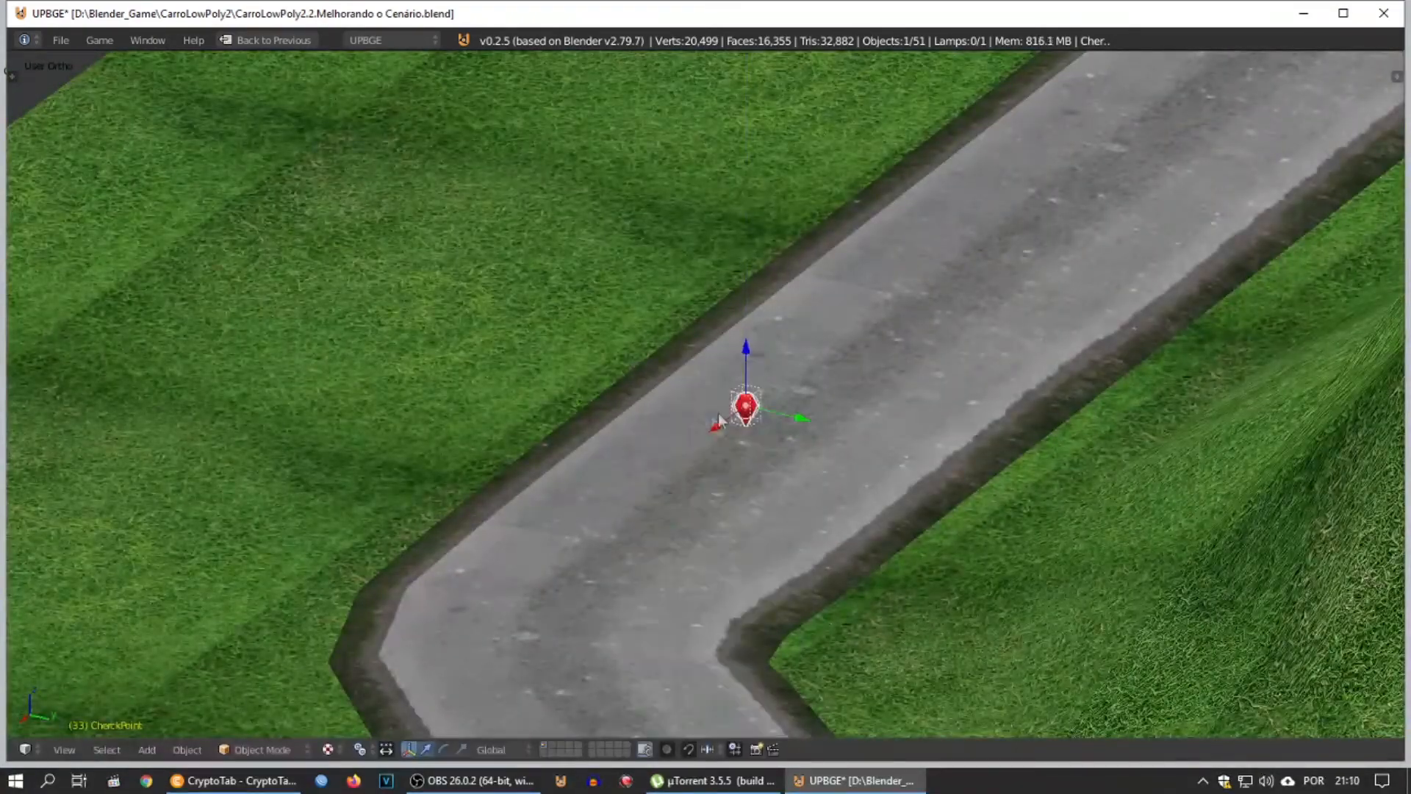
Step: At frame 34, move the checkpoint to its next spot on the road, adjust its height and insert a Location keyframe
key("Right")
scroll(854, 329, "up", 2)
left_click_drag(1354, 208, 899, 103)
scroll(899, 102, "up", 5)
middle_click_drag(899, 102, 929, 367, "shift")
scroll(929, 367, "up", 4)
left_click_drag(980, 192, 748, 359)
left_click_drag(834, 349, 613, 299)
left_click_drag(528, 310, 550, 297)
left_click_drag(579, 211, 576, 205)
key("i")
left_click(576, 205)
Step: At frame 35, move the checkpoint farther along the track, set it just above the road and insert a Location keyframe
scroll(615, 199, "down", 10)
key("Right")
middle_click_drag(951, 404, 777, 381, "shift")
left_click_drag(1273, 501, 671, 421)
left_click_drag(612, 373, 603, 411)
scroll(412, 428, "up", 5)
middle_click_drag(403, 430, 610, 425, "shift")
scroll(627, 404, "up", 6)
left_click_drag(663, 226, 663, 219)
key("i")
left_click(619, 219)
Step: At frame 36, reposition the checkpoint on the following track section, refine its height and insert a Location keyframe
scroll(595, 225, "down", 11)
key("Right")
left_click_drag(884, 666, 1083, 501)
scroll(1082, 505, "up", 7)
middle_click_drag(1080, 504, 621, 433, "shift")
scroll(634, 468, "up", 6)
left_click_drag(672, 409, 672, 401)
key("i")
left_click(610, 404)
Step: At frame 37, move the checkpoint onto the middle of the road at the outer bend and insert a Location keyframe
scroll(607, 417, "down", 11)
key("Right")
scroll(377, 516, "up", 3)
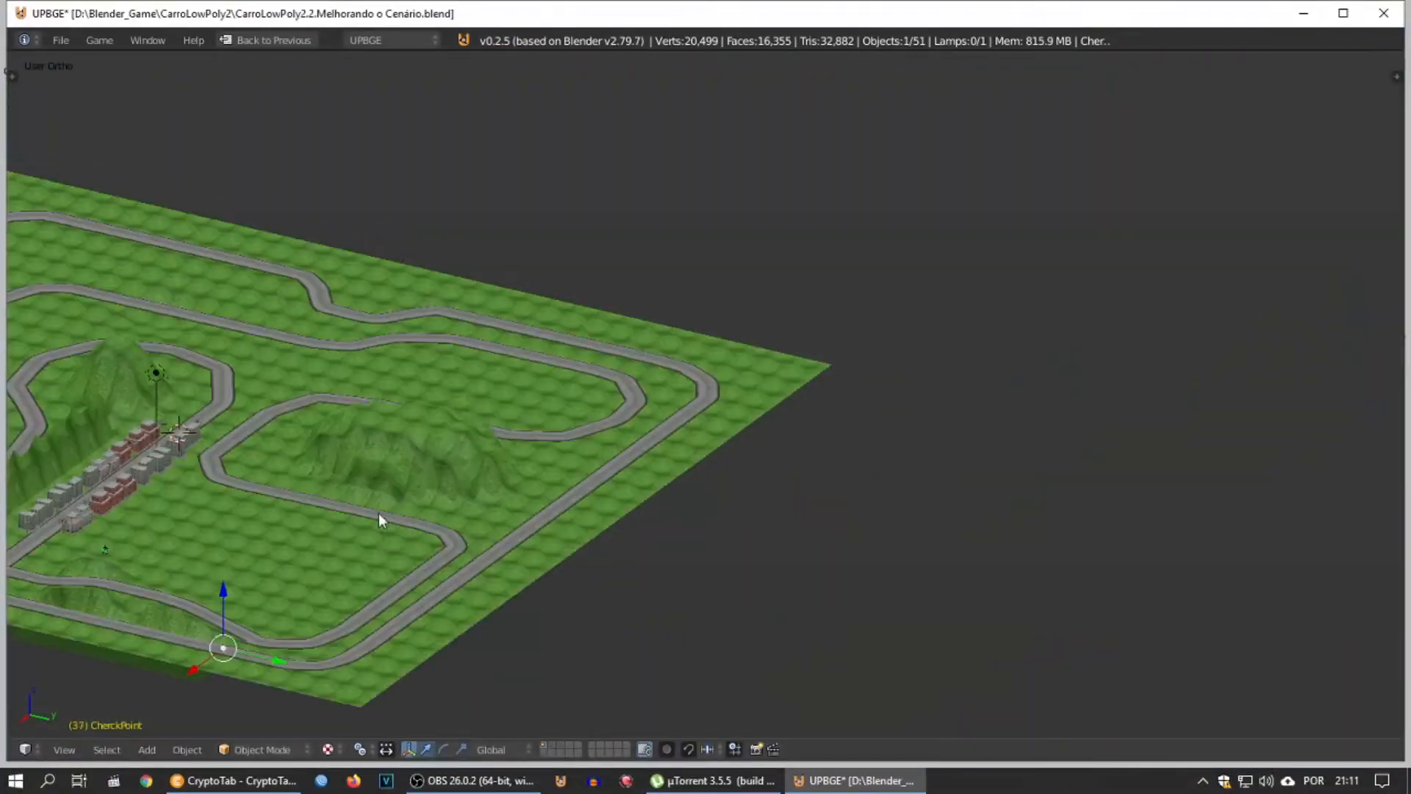
middle_click_drag(377, 516, 599, 261, "shift")
scroll(581, 279, "up", 4)
left_click_drag(225, 397, 427, 444)
left_click_drag(341, 462, 364, 447)
scroll(352, 447, "up", 4)
middle_click_drag(59, 470, 666, 413, "shift")
scroll(666, 413, "up", 4)
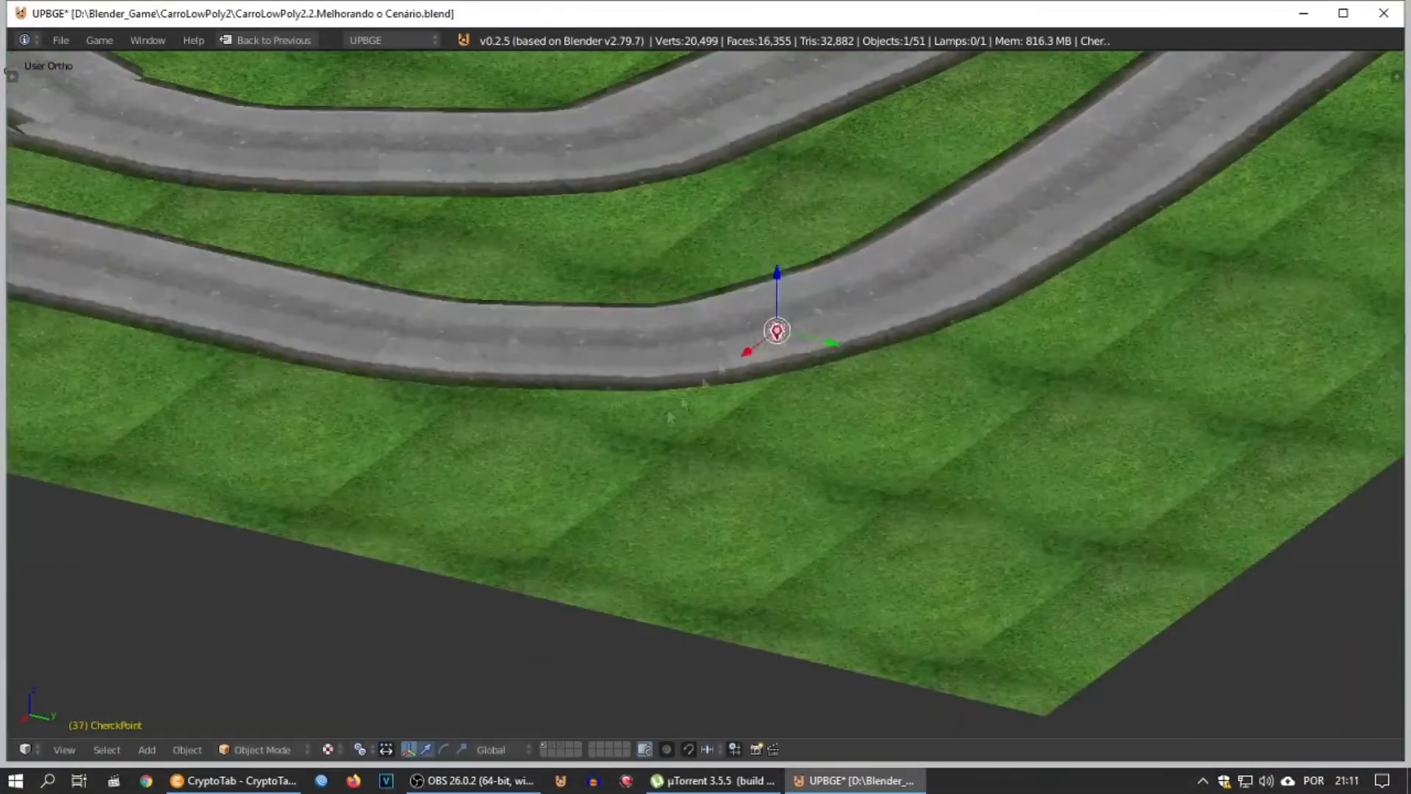
left_click_drag(830, 342, 764, 310)
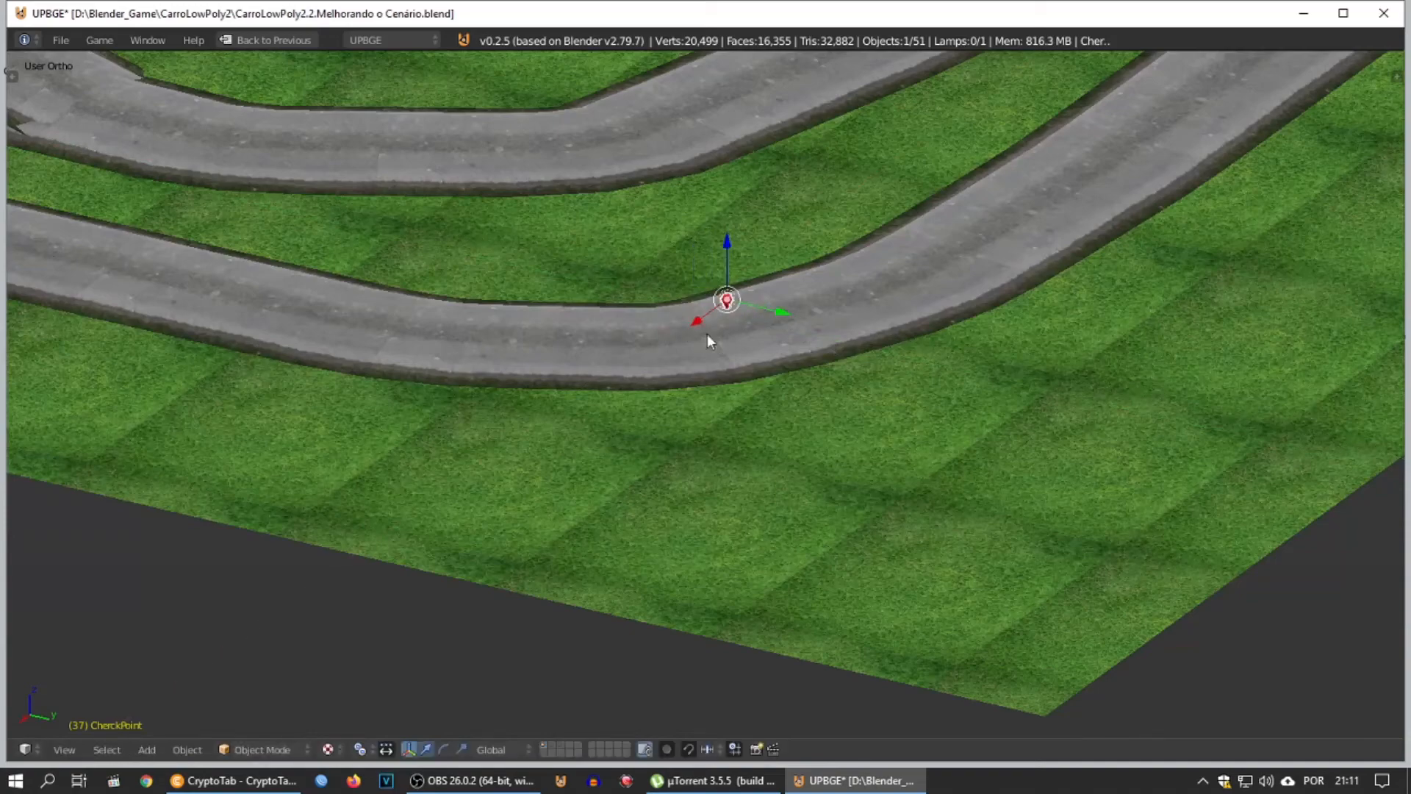
key("i")
left_click(660, 350)
Step: Inspect the checkpoint's position on the road at frame 38
scroll(660, 351, "down", 8)
key("Right")
scroll(342, 353, "up", 3)
middle_click_drag(258, 310, 536, 509, "shift")
scroll(537, 508, "up", 7)
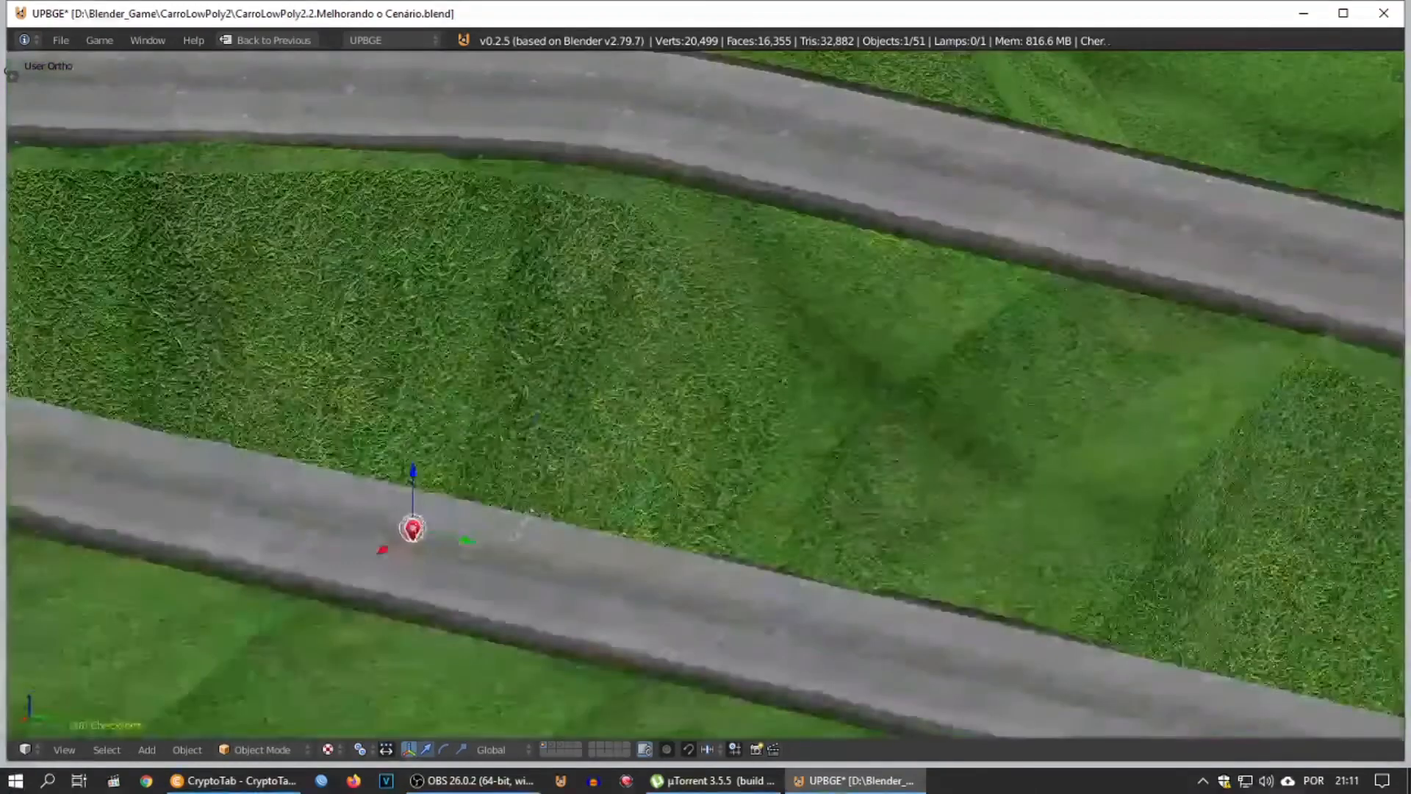
scroll(536, 509, "up", 3)
Step: Switch to the camera view and save the game file
key("KP_0")
scroll(677, 353, "up", 5)
left_click(63, 43)
left_click(83, 175)
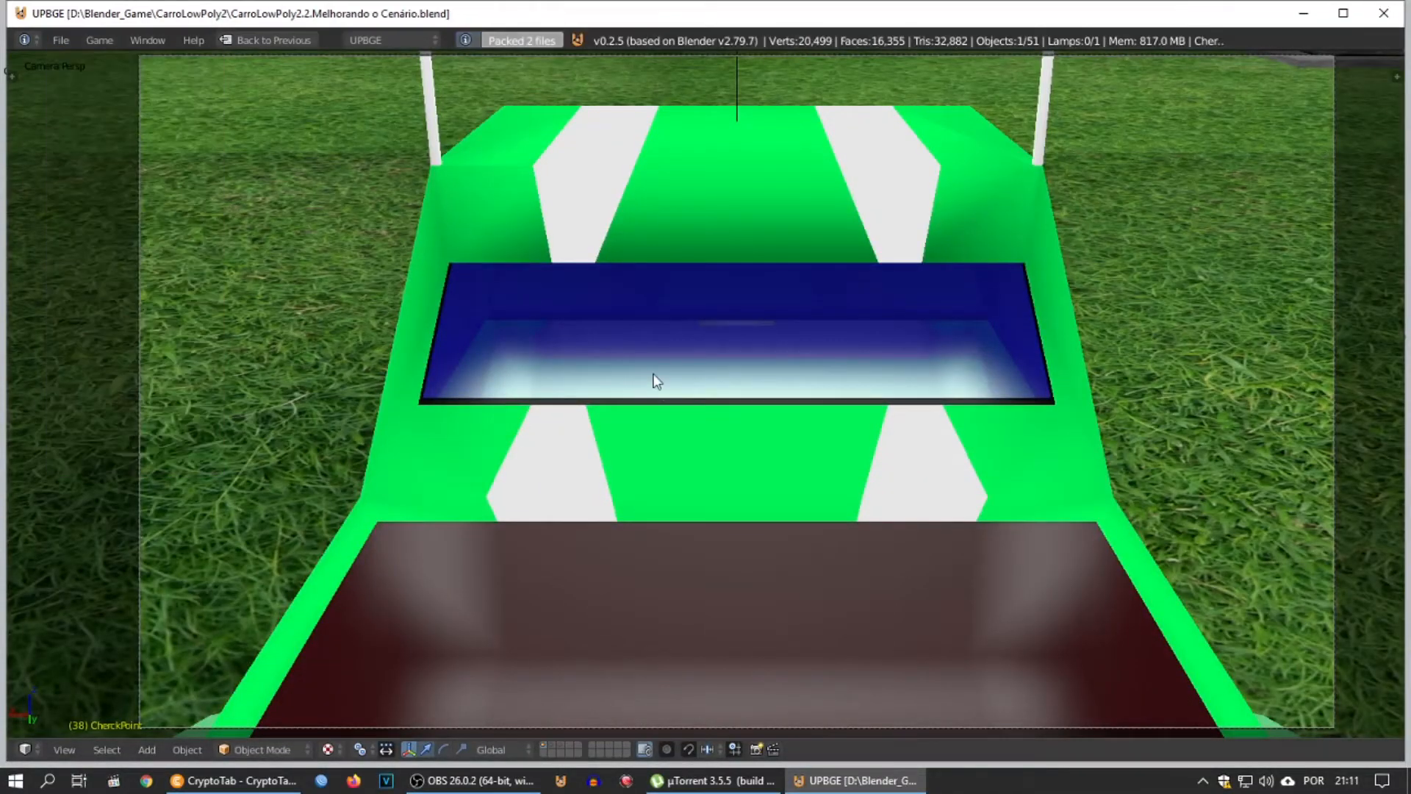
Step: Run the game, drive the car briefly through the town, then quit the test and leave the camera view
key("p")
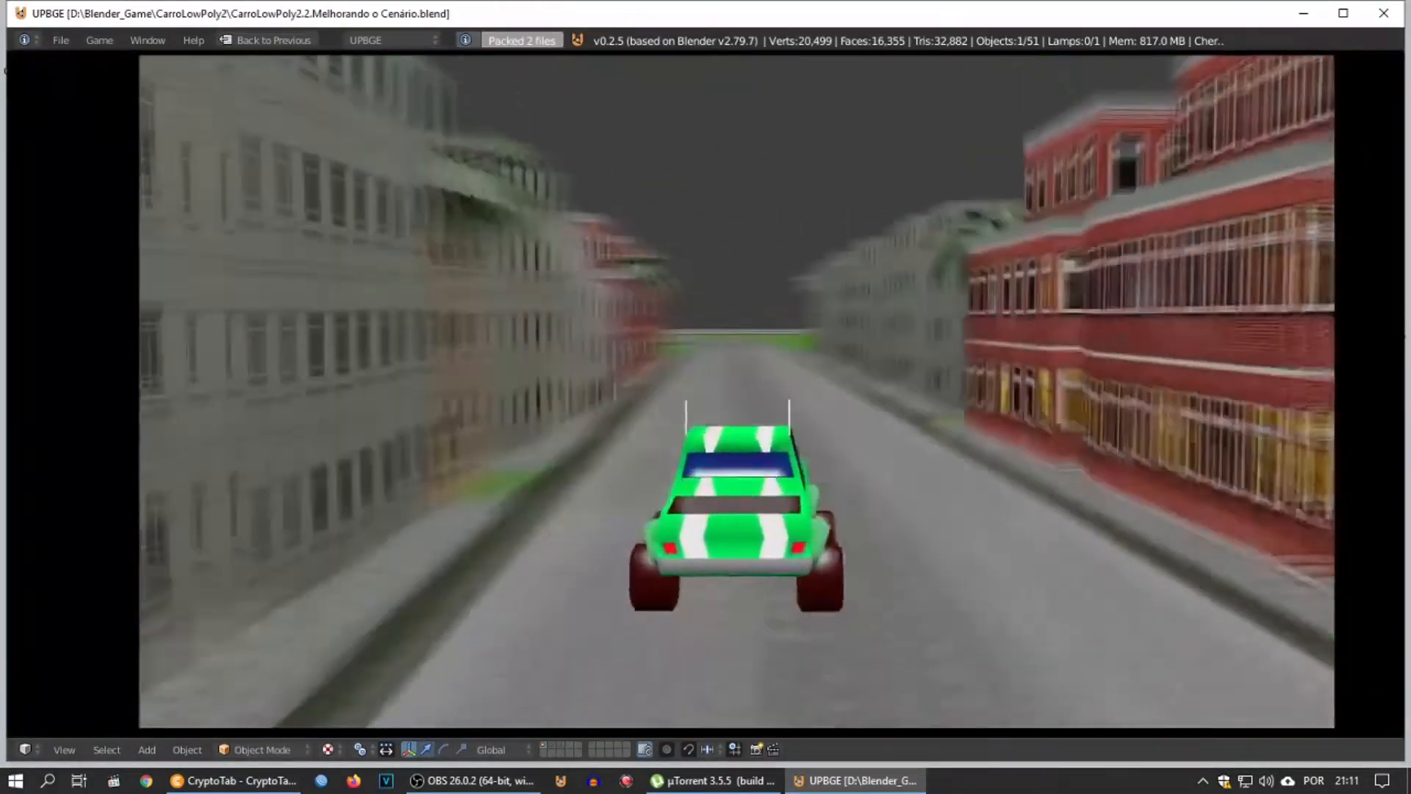
key("Up")
key("Left")
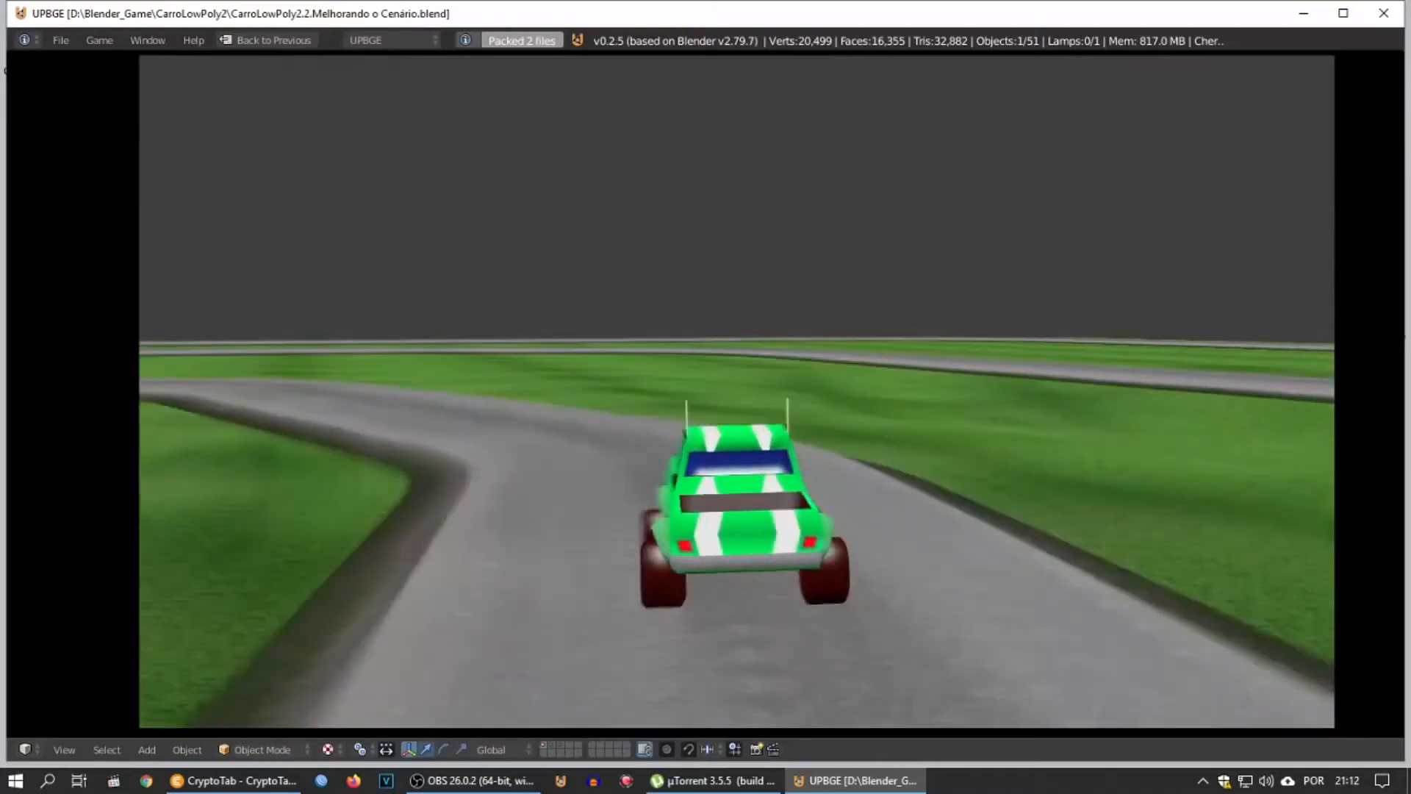
key("Escape")
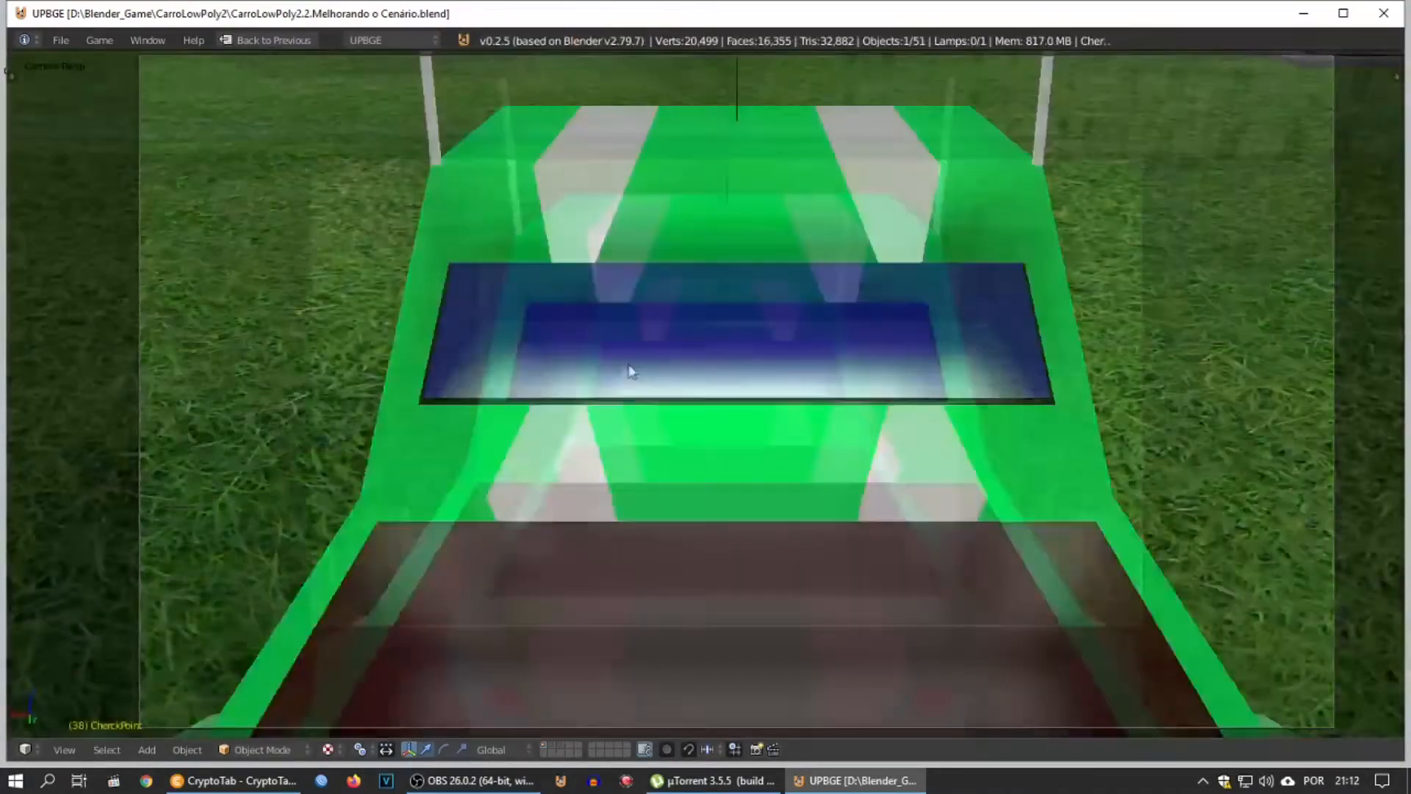
key("KP_0")
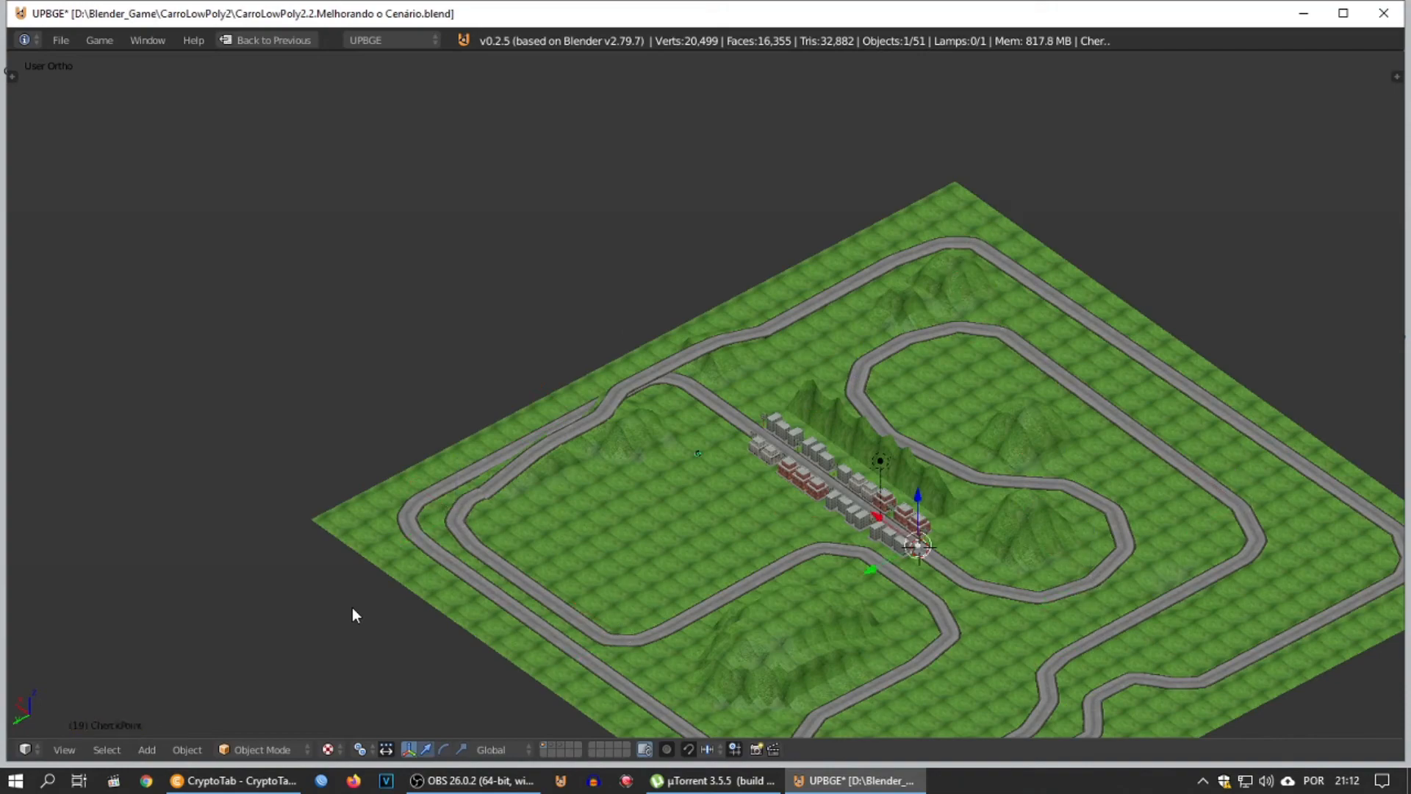
Step: Run the game from the camera view, steer onto the town street and drive between the buildings to the first checkpoint
key("p")
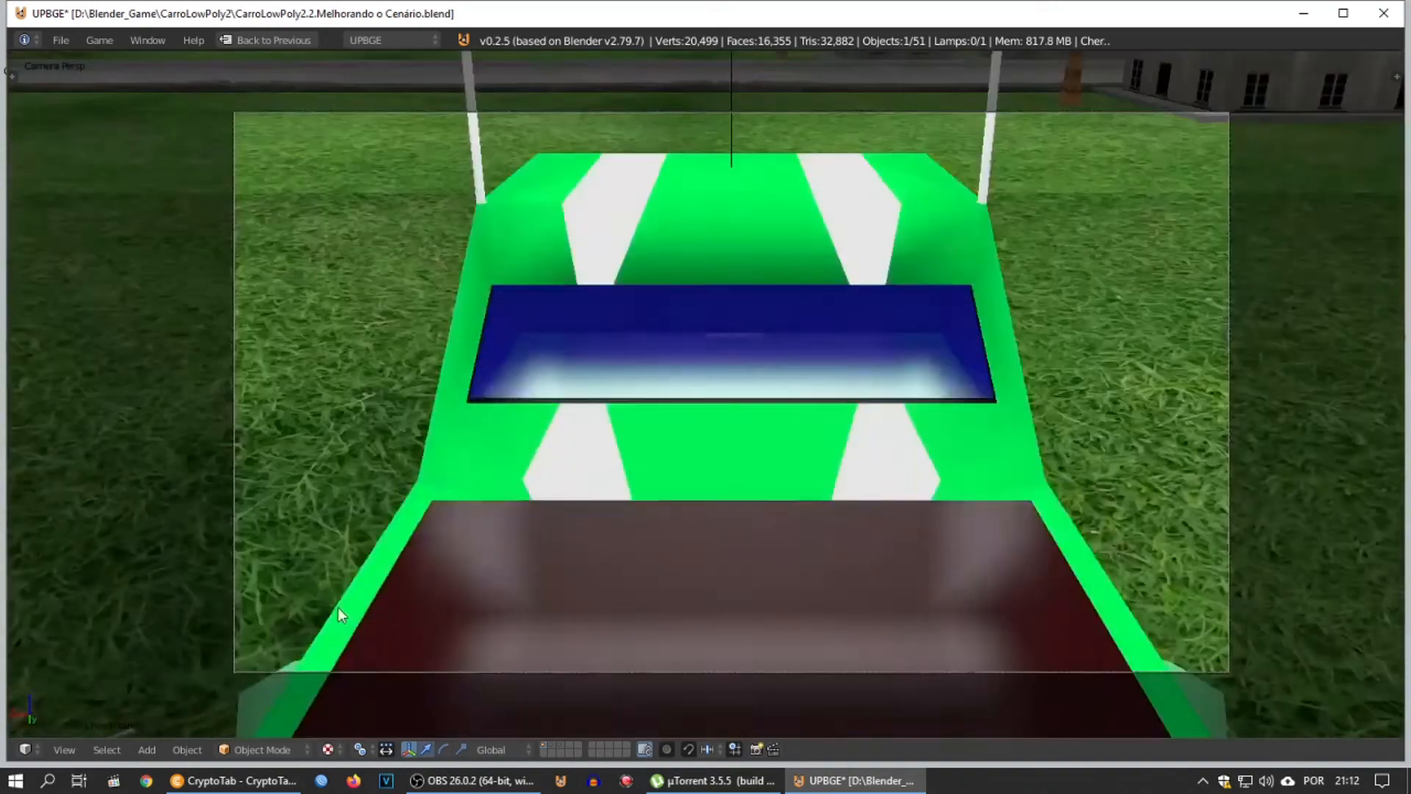
key("Up")
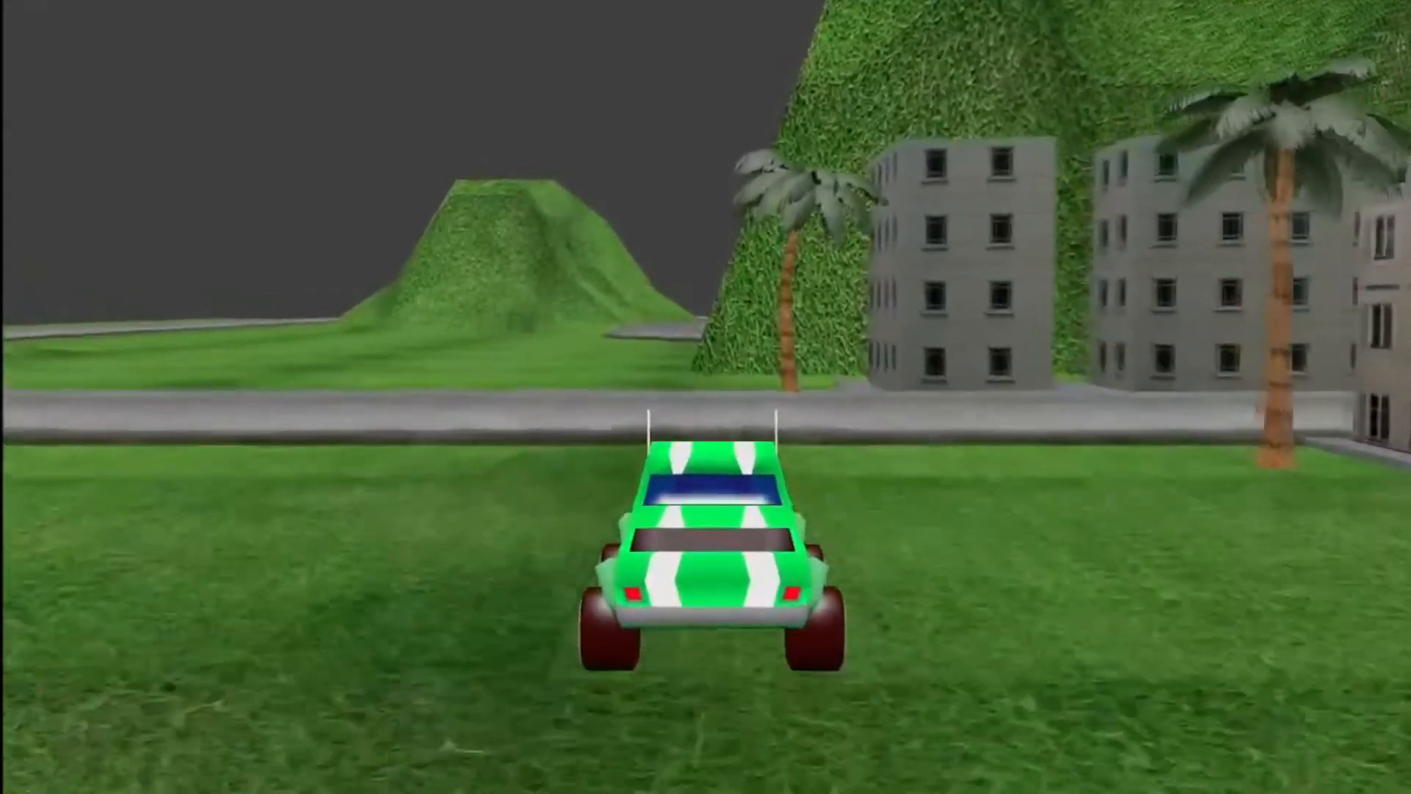
key("Right")
key("Up")
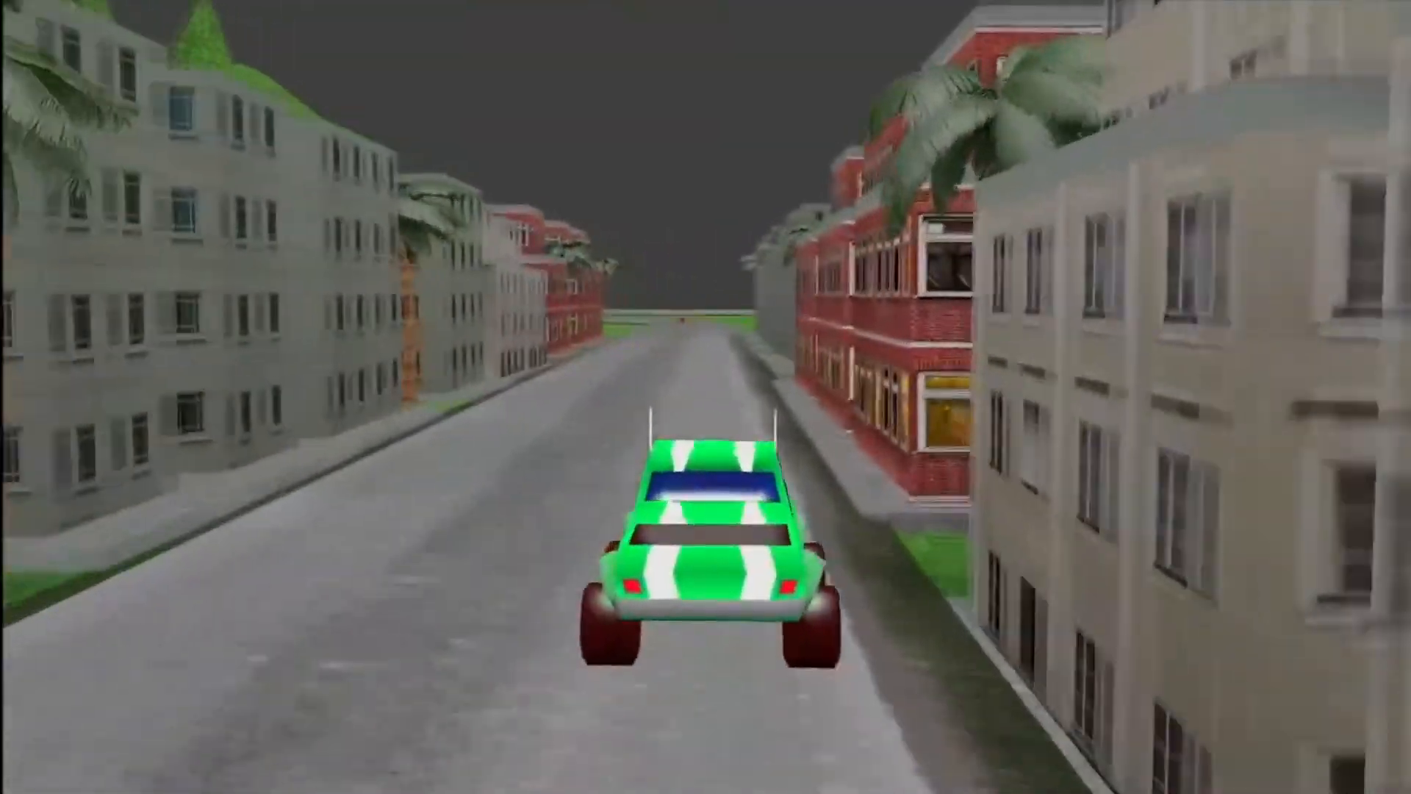
key("Up")
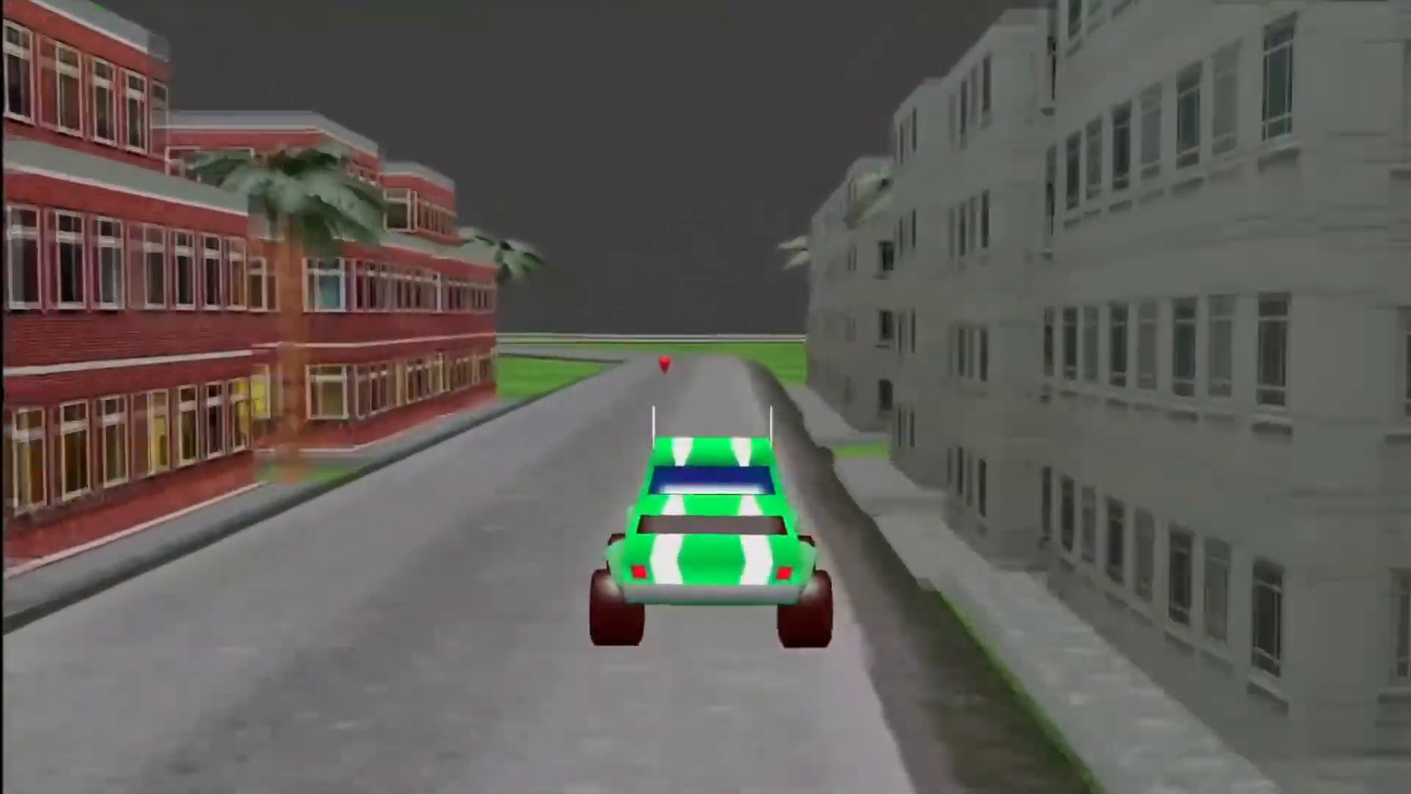
key("Up")
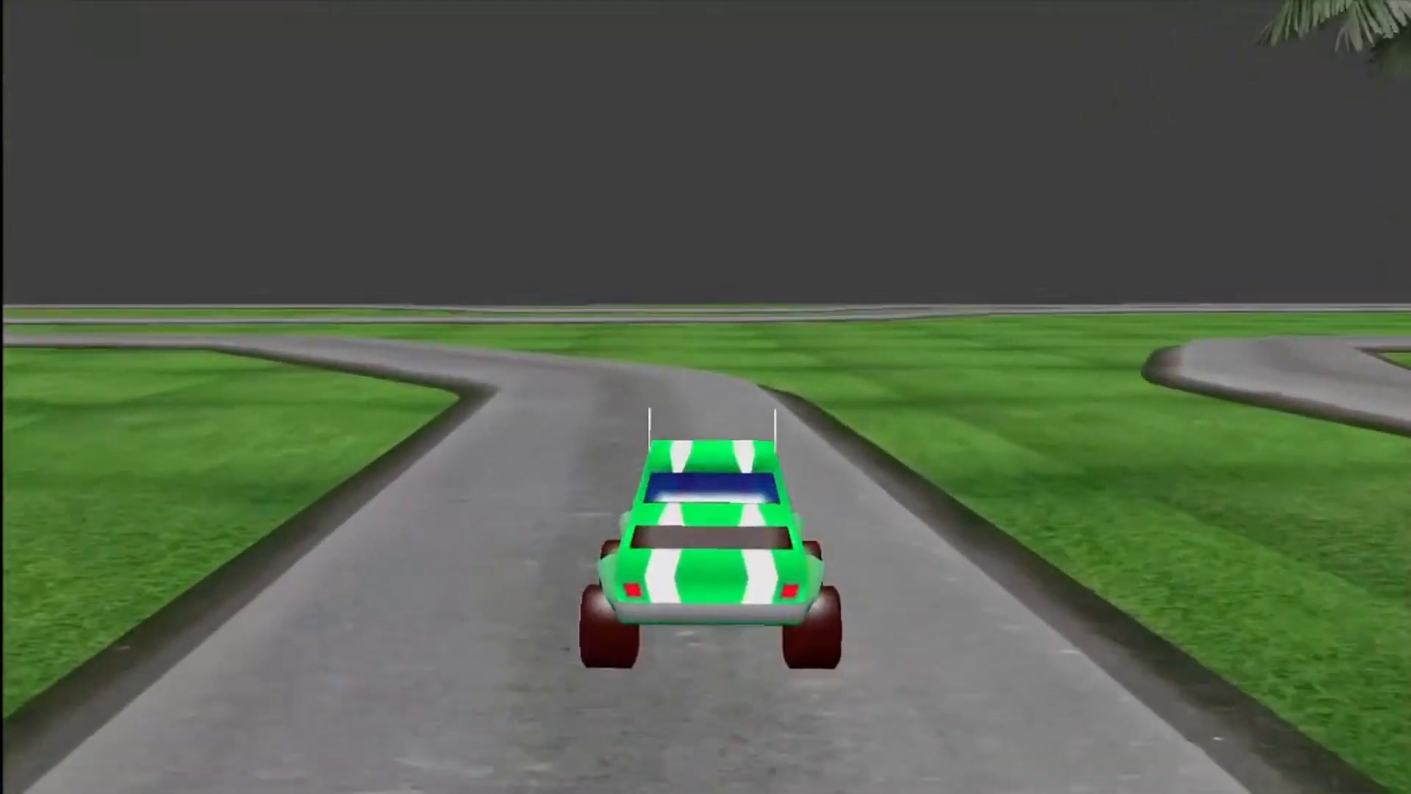
Step: Steer the car through the left-hand bends beyond the town toward the hills to test the following checkpoints
key("Left")
key("Up")
key("Left")
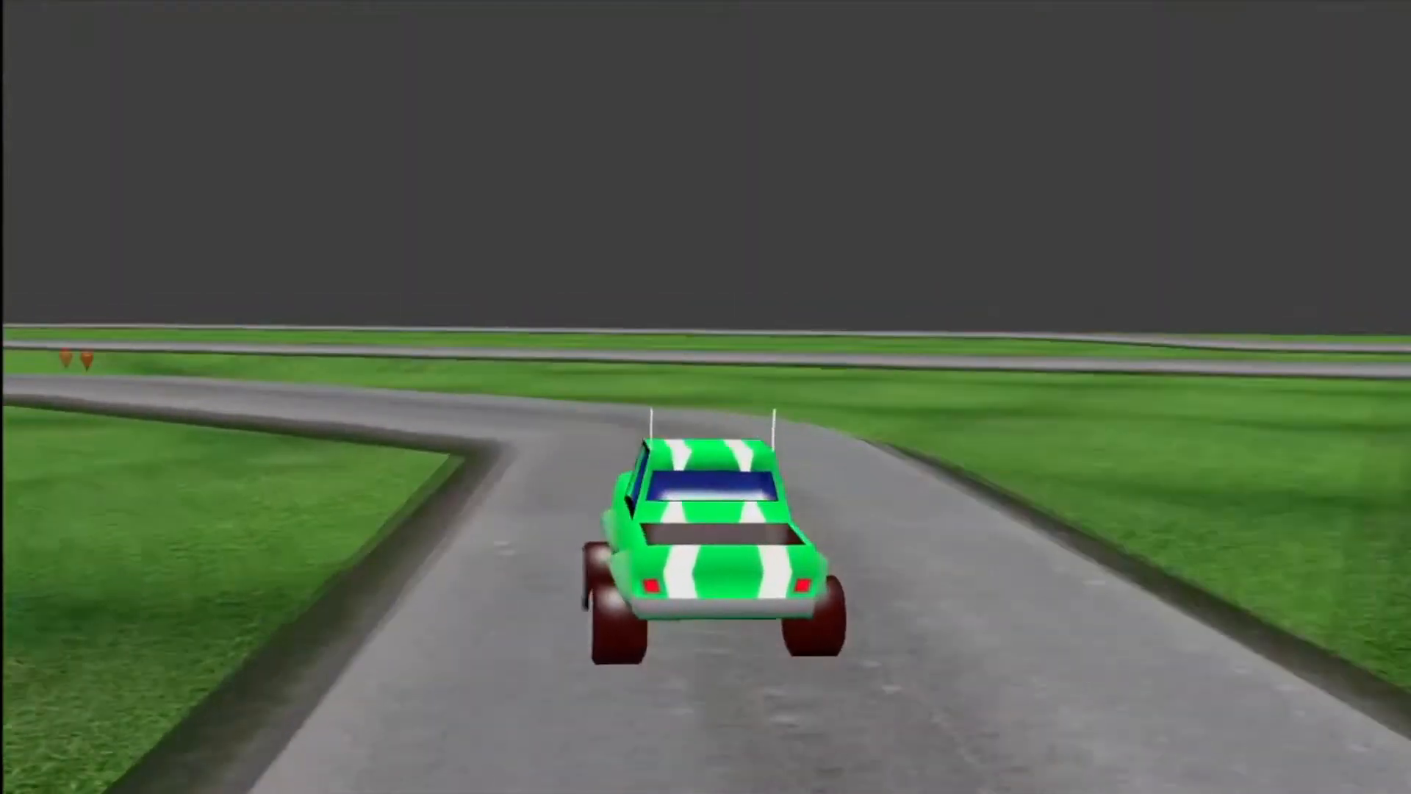
key("Up")
key("Left")
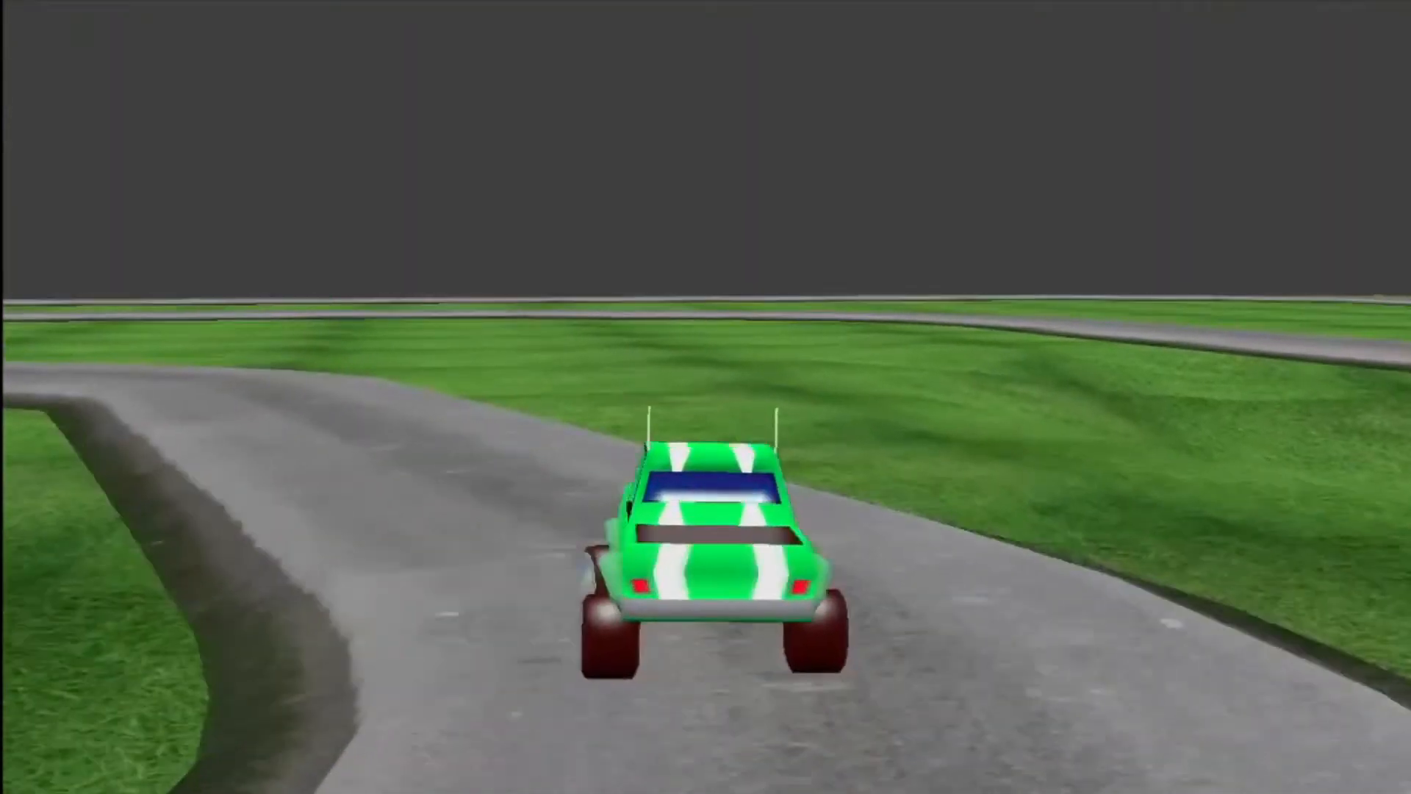
key("Up")
key("Left")
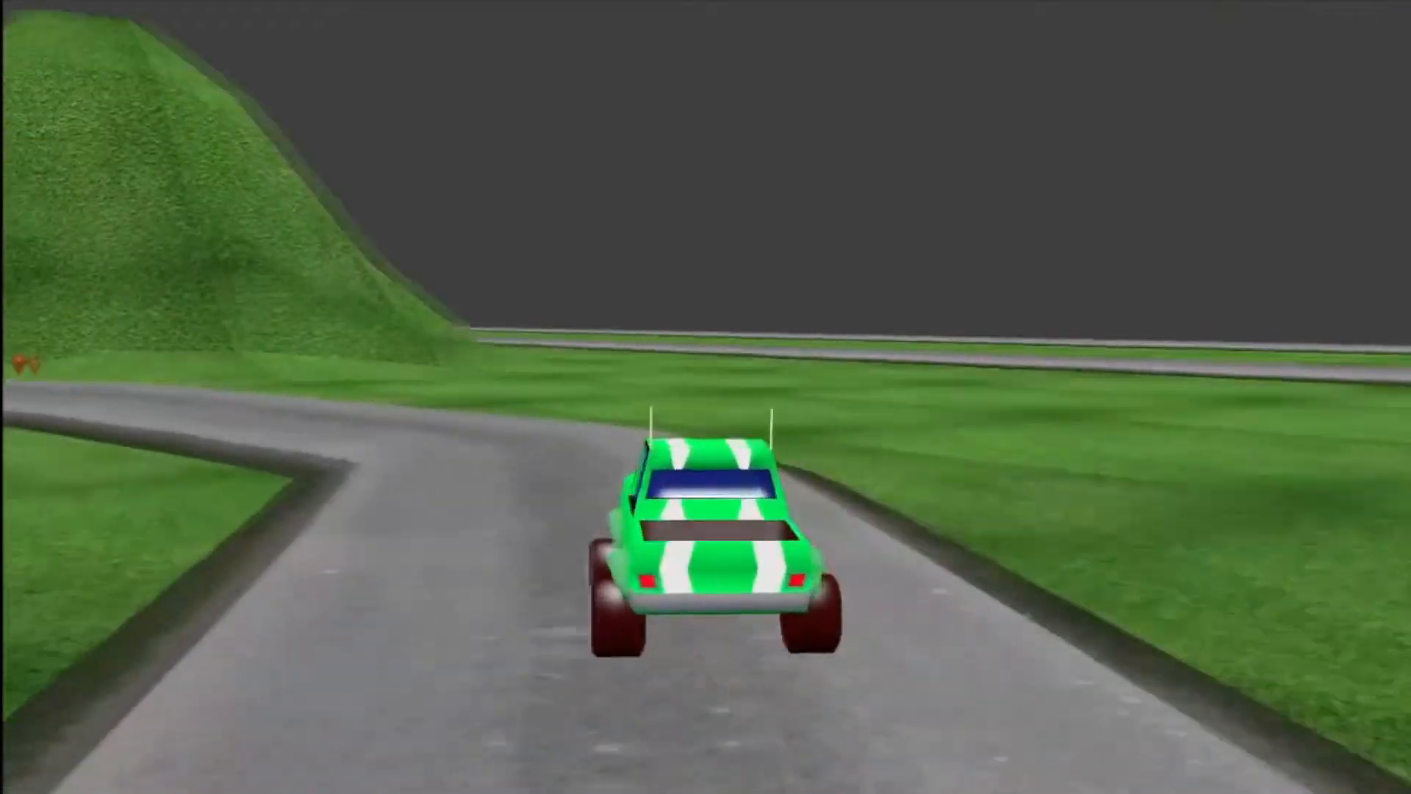
key("Up")
key("Left")
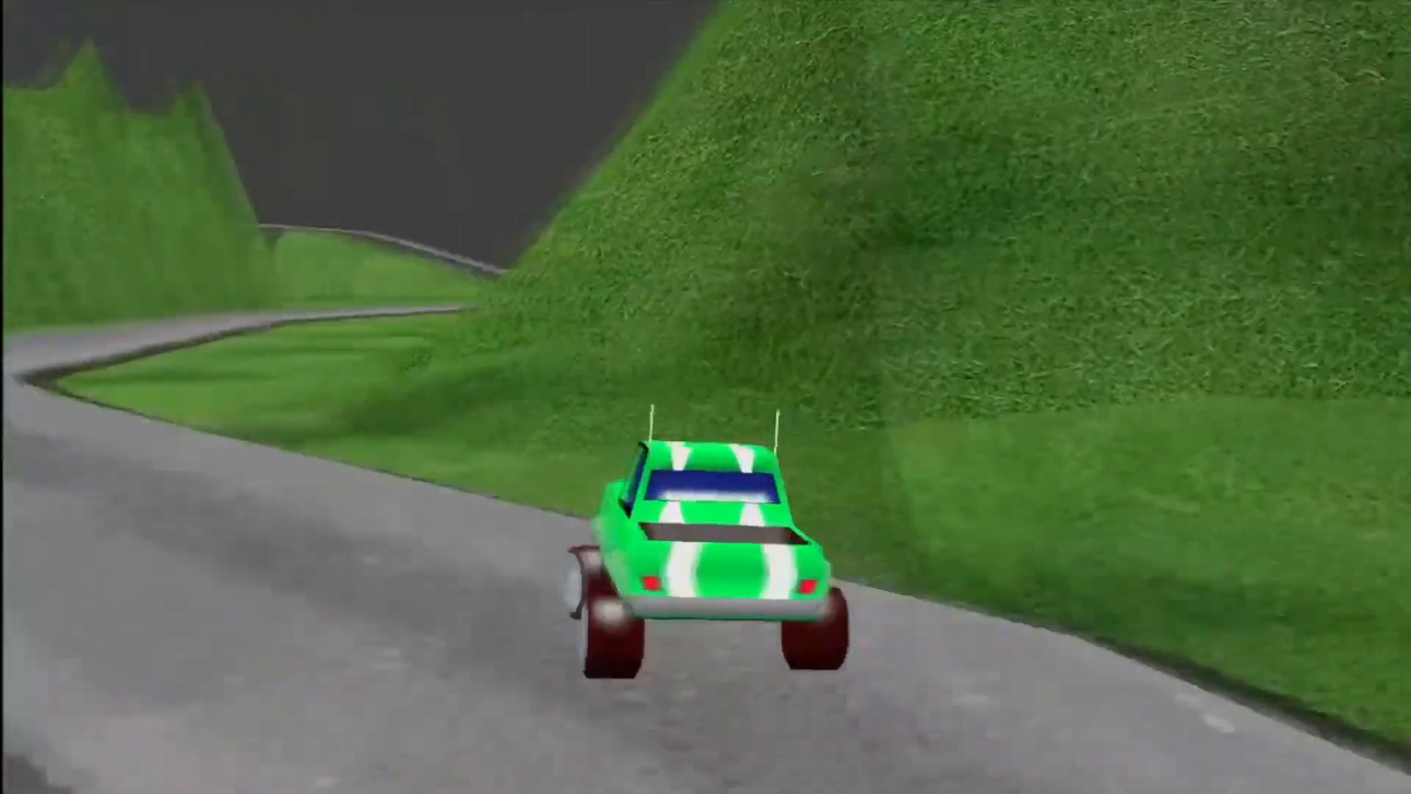
Step: Drive along the mountains and through the right-hand bends, passing the checkpoint at the corner
key("Up")
key("Right")
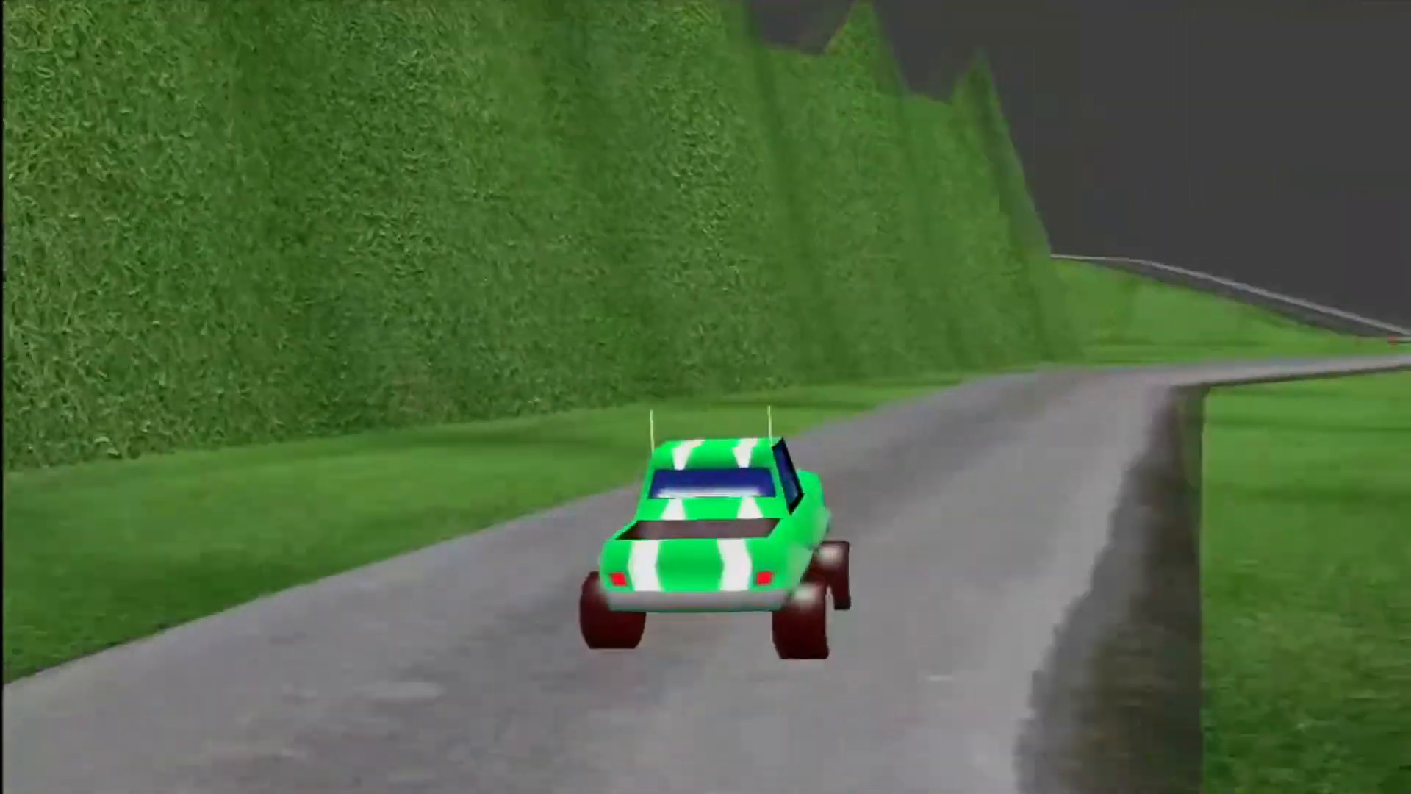
key("Up")
key("Right")
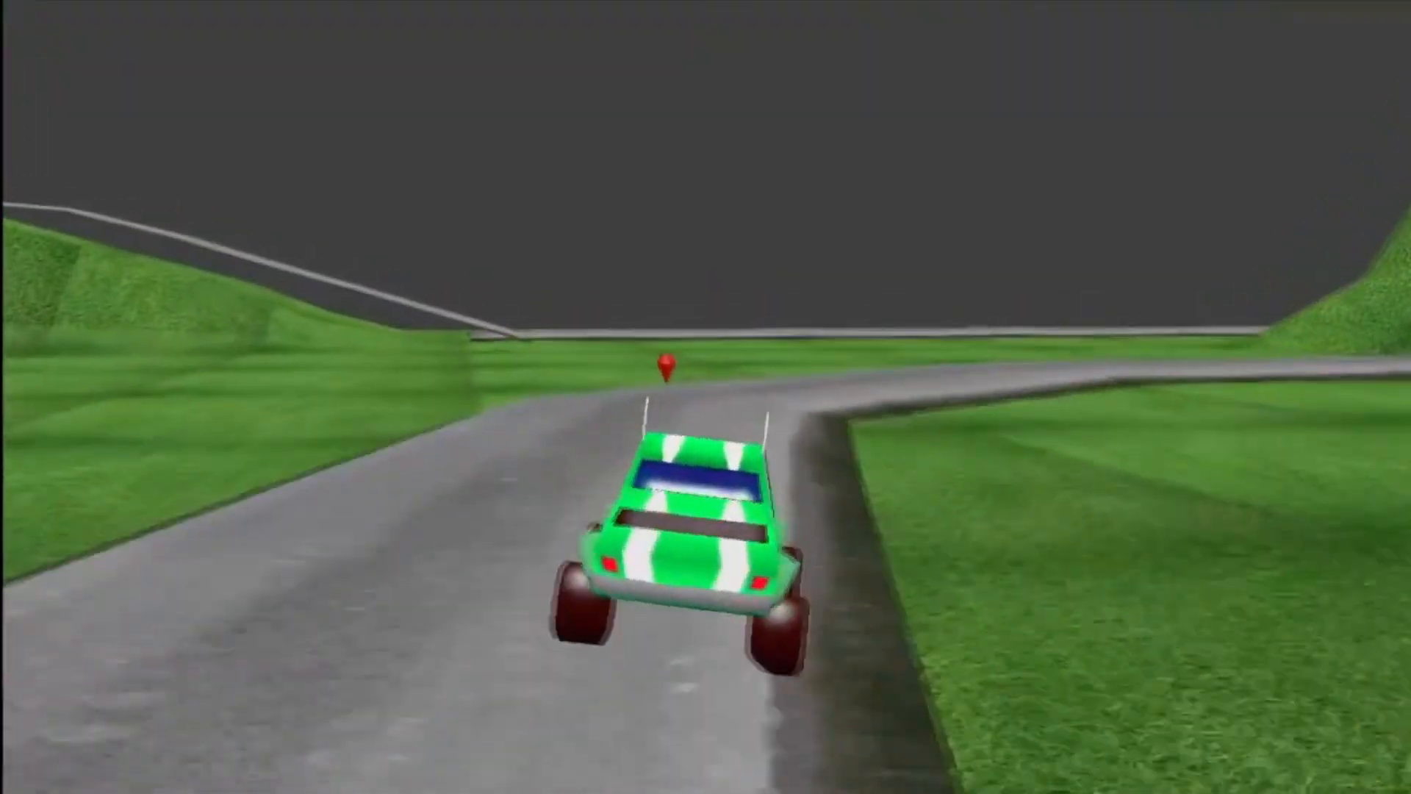
key("Up")
key("Right")
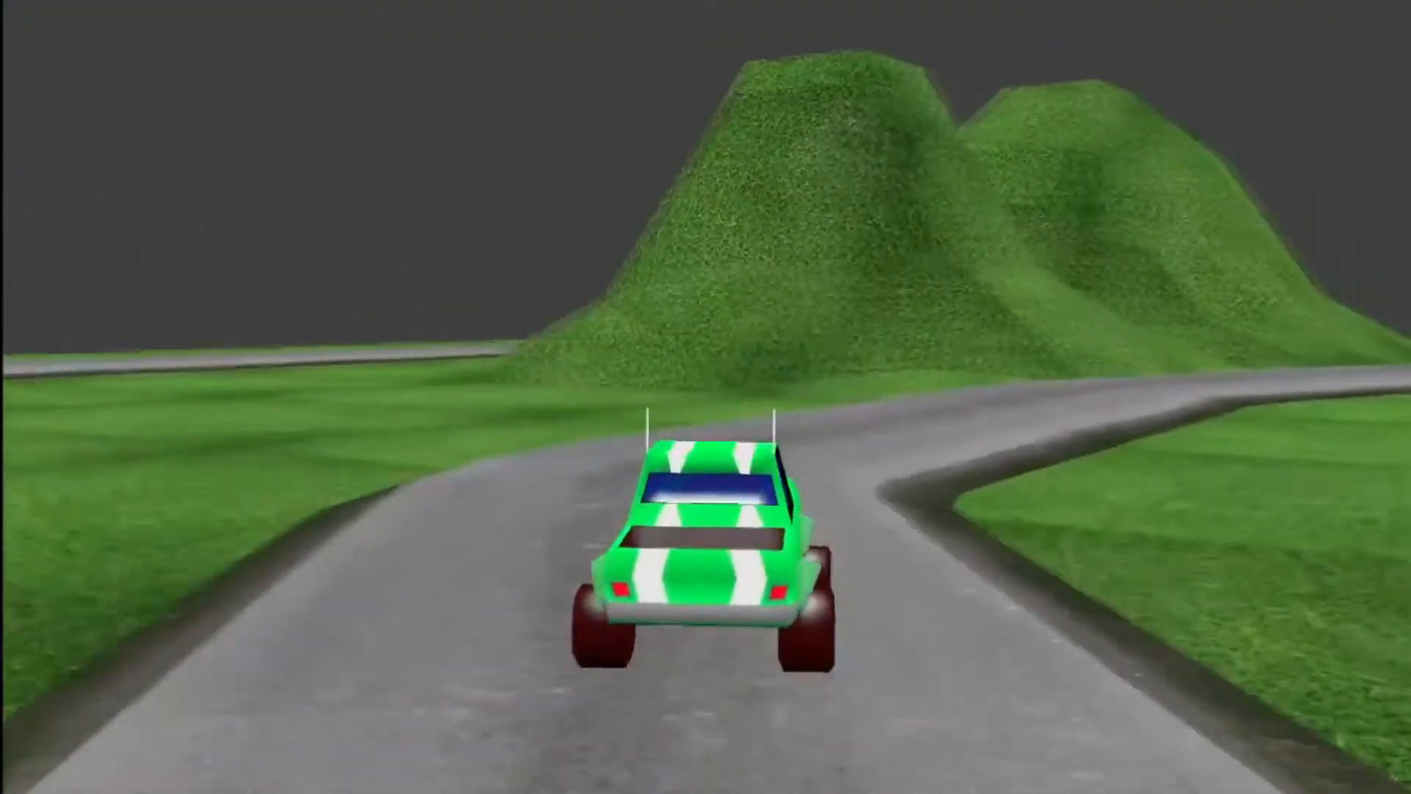
key("Up")
key("Right")
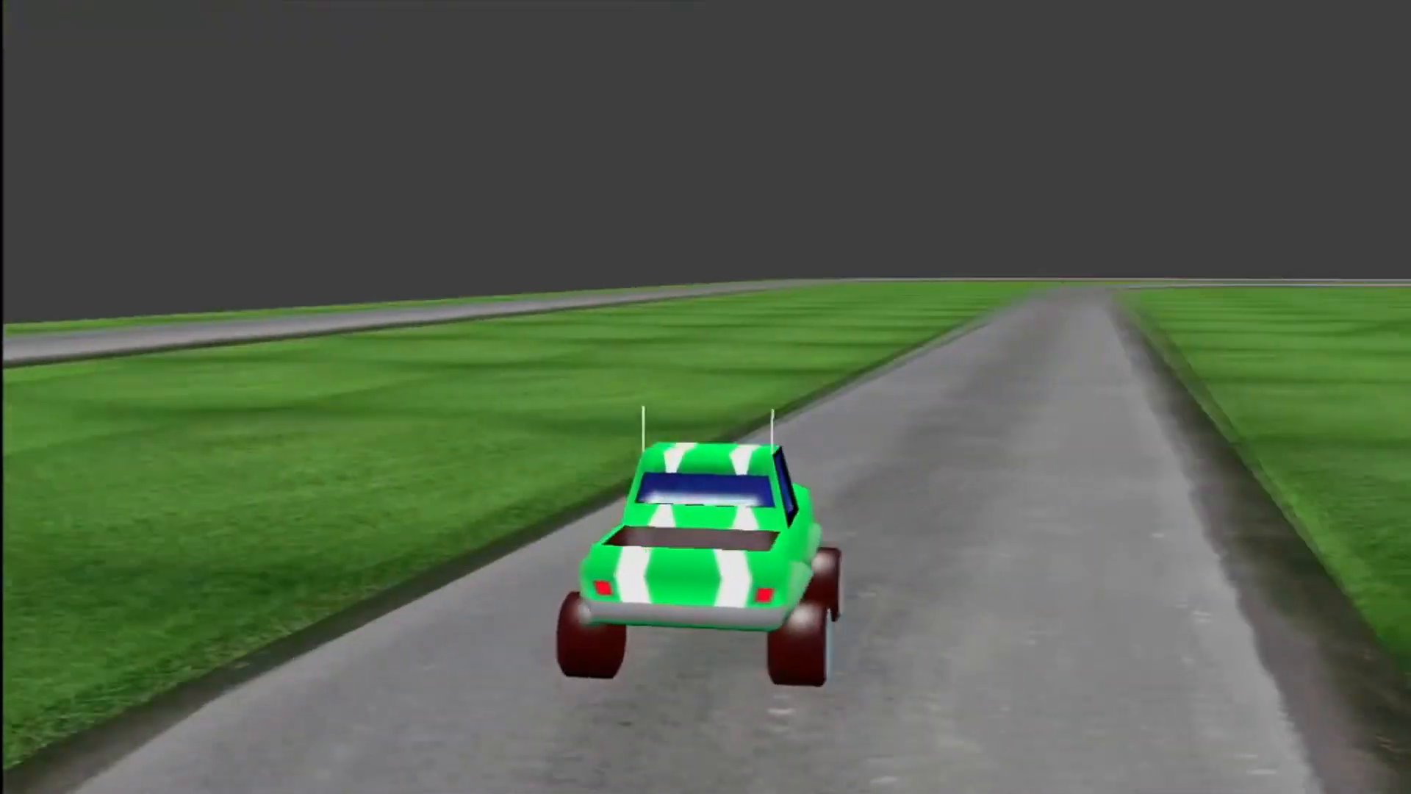
Step: Follow the long straight and the next right-hand curves, collecting the checkpoints along the road
key("Up")
key("Right")
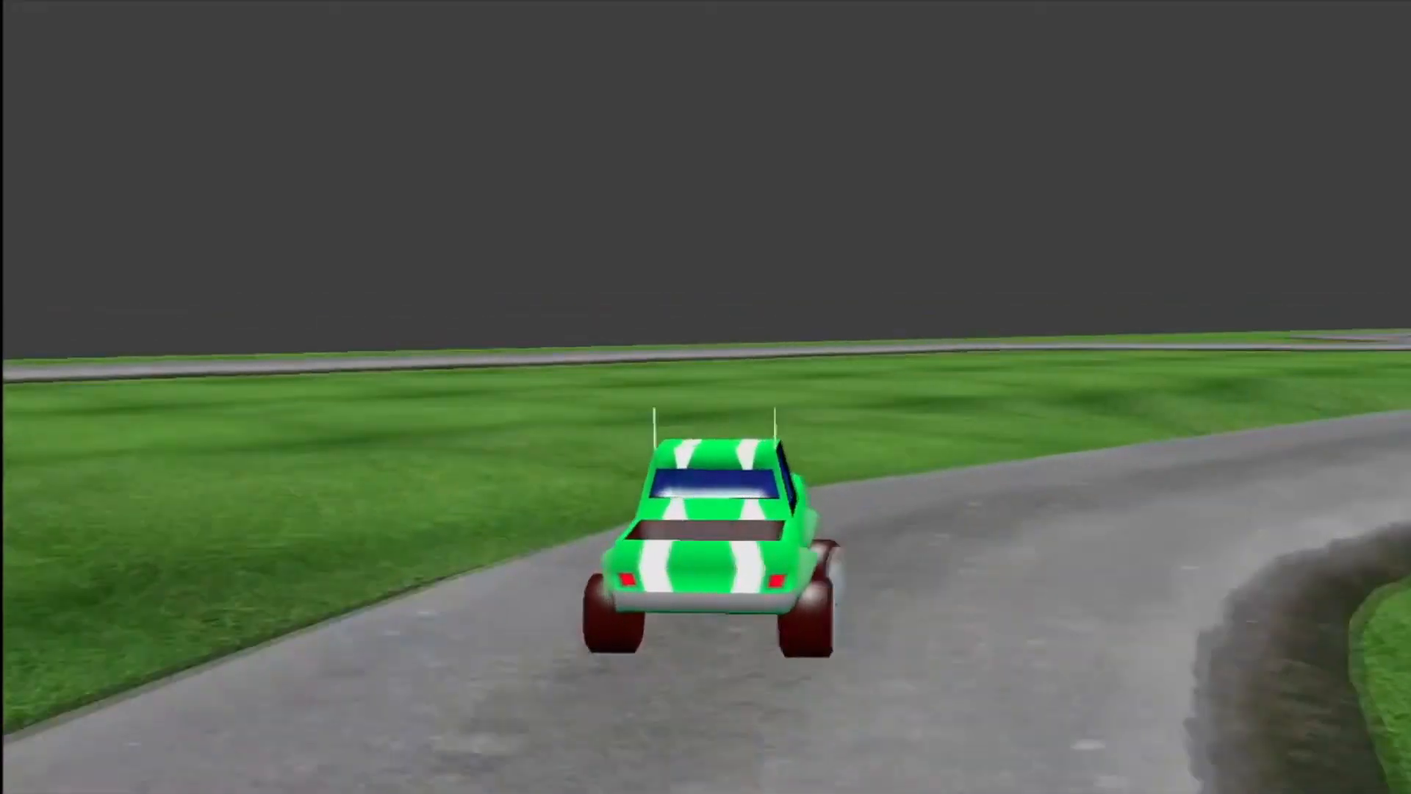
key("Up")
key("Right")
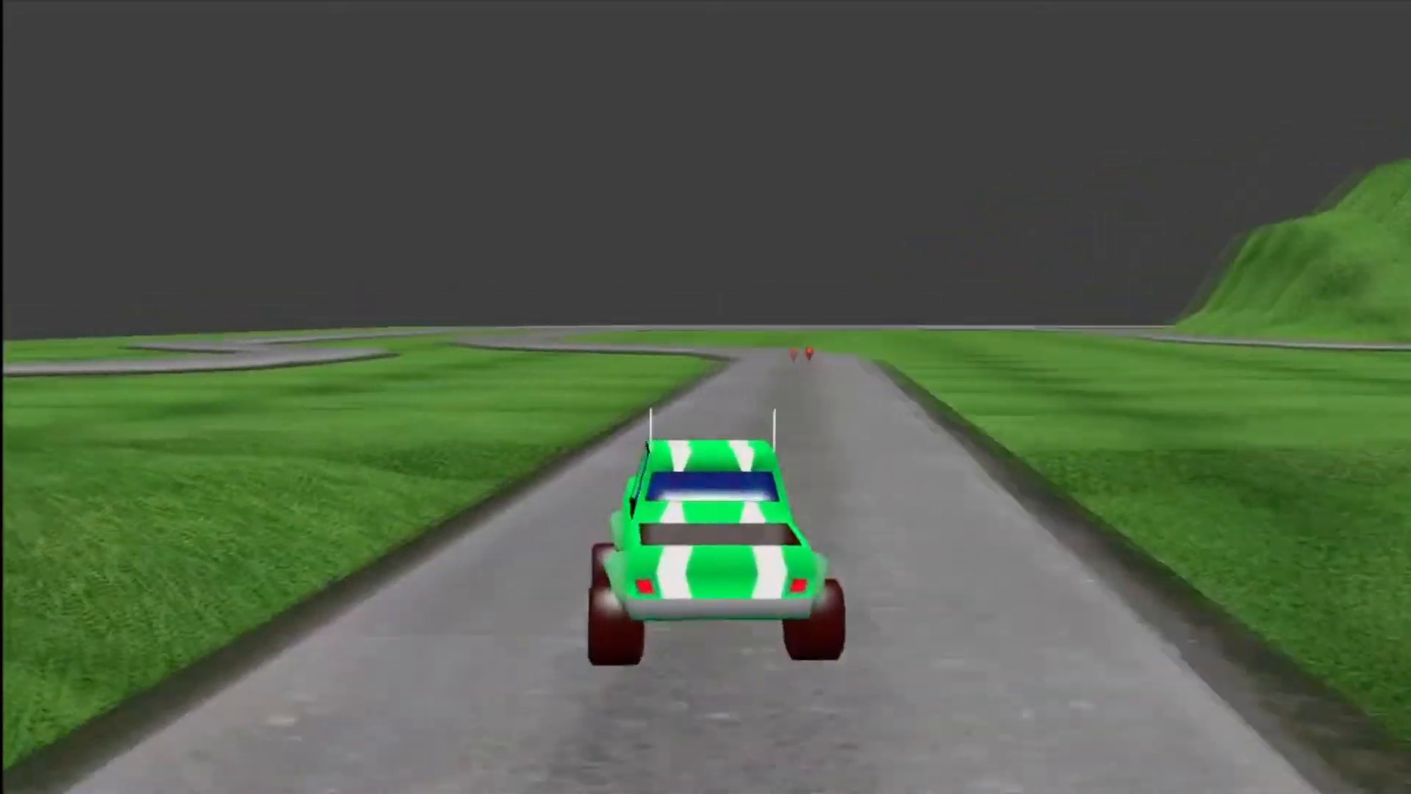
key("Left")
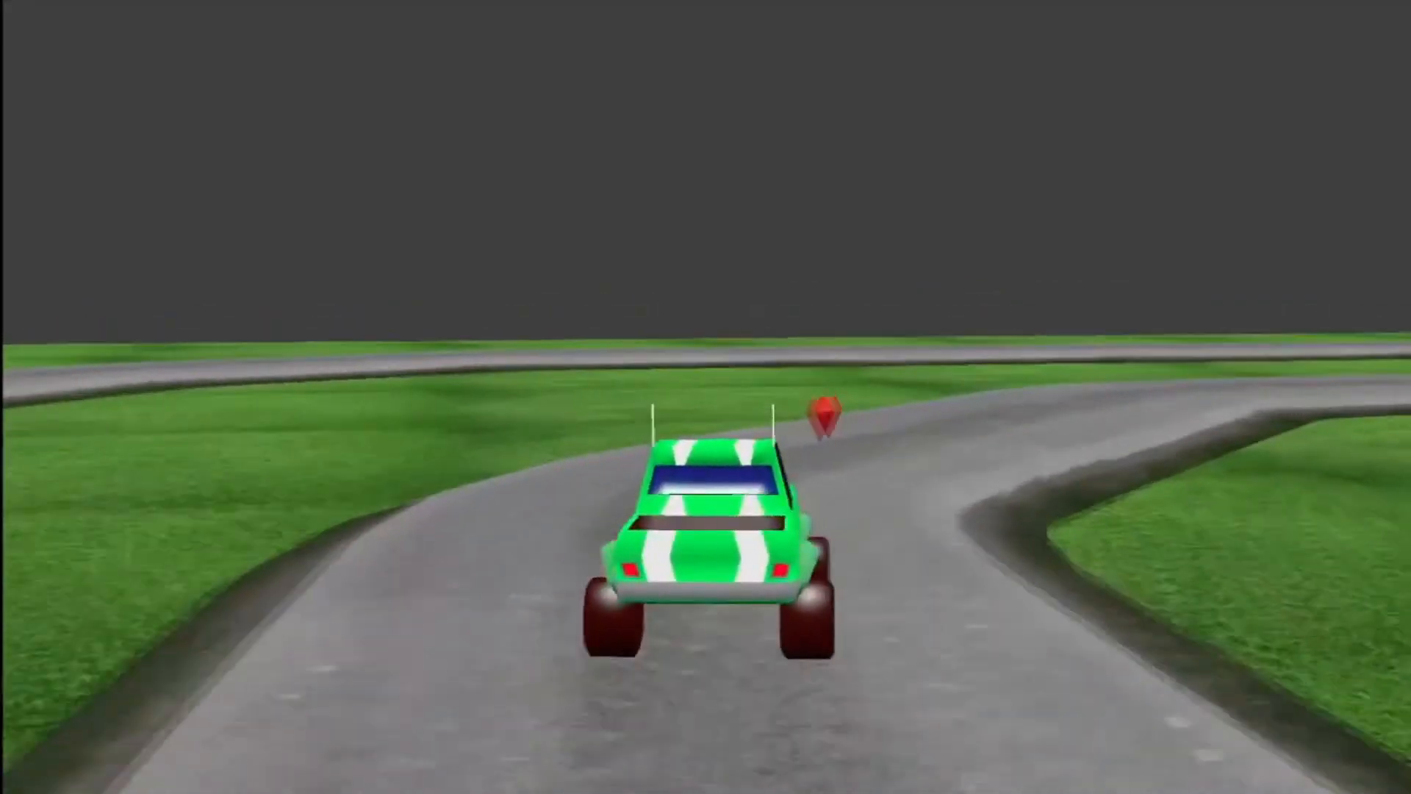
key("Right")
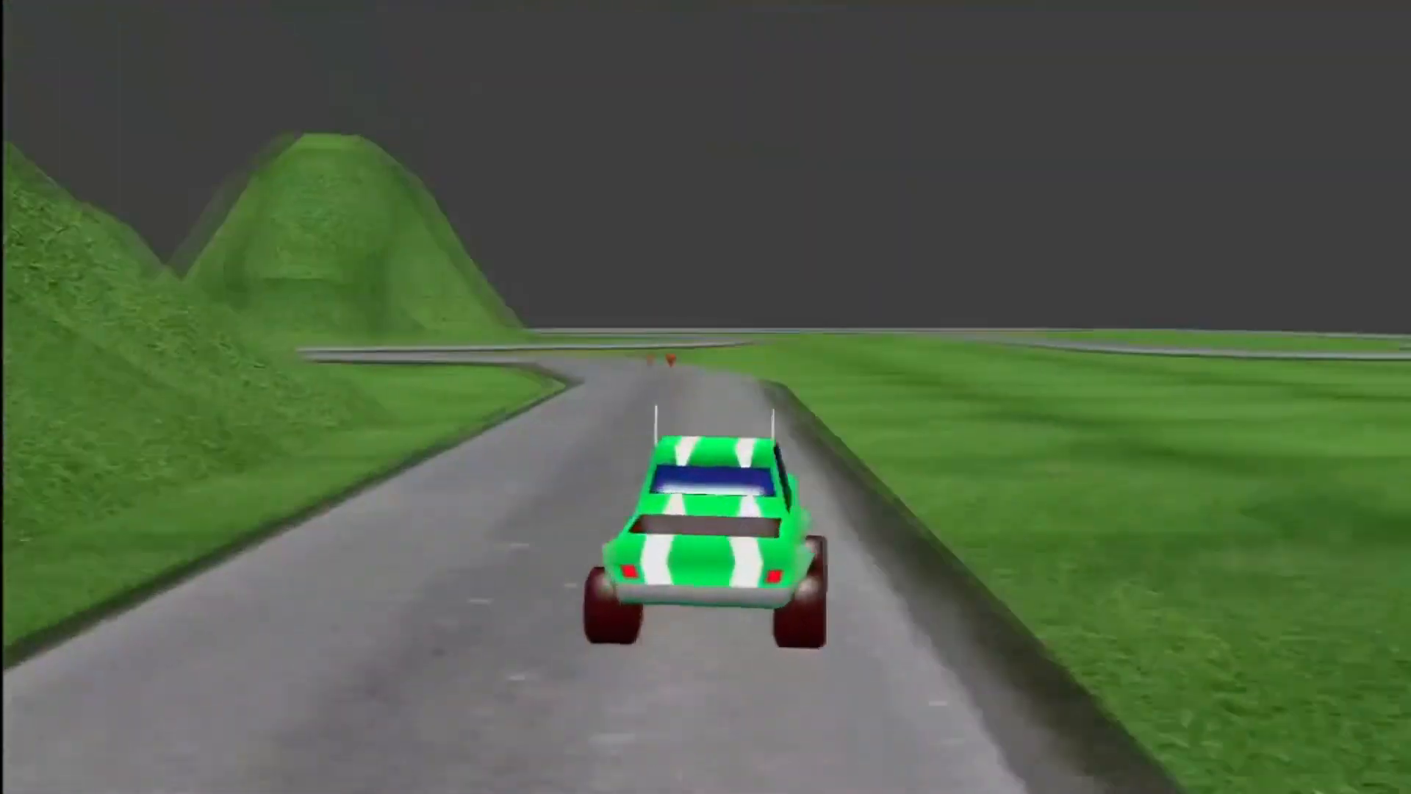
Step: Drive past the green hill and take the left-hand bends near the town to test the checkpoints there
key("Left")
key("Right")
key("Left")
key("Left")
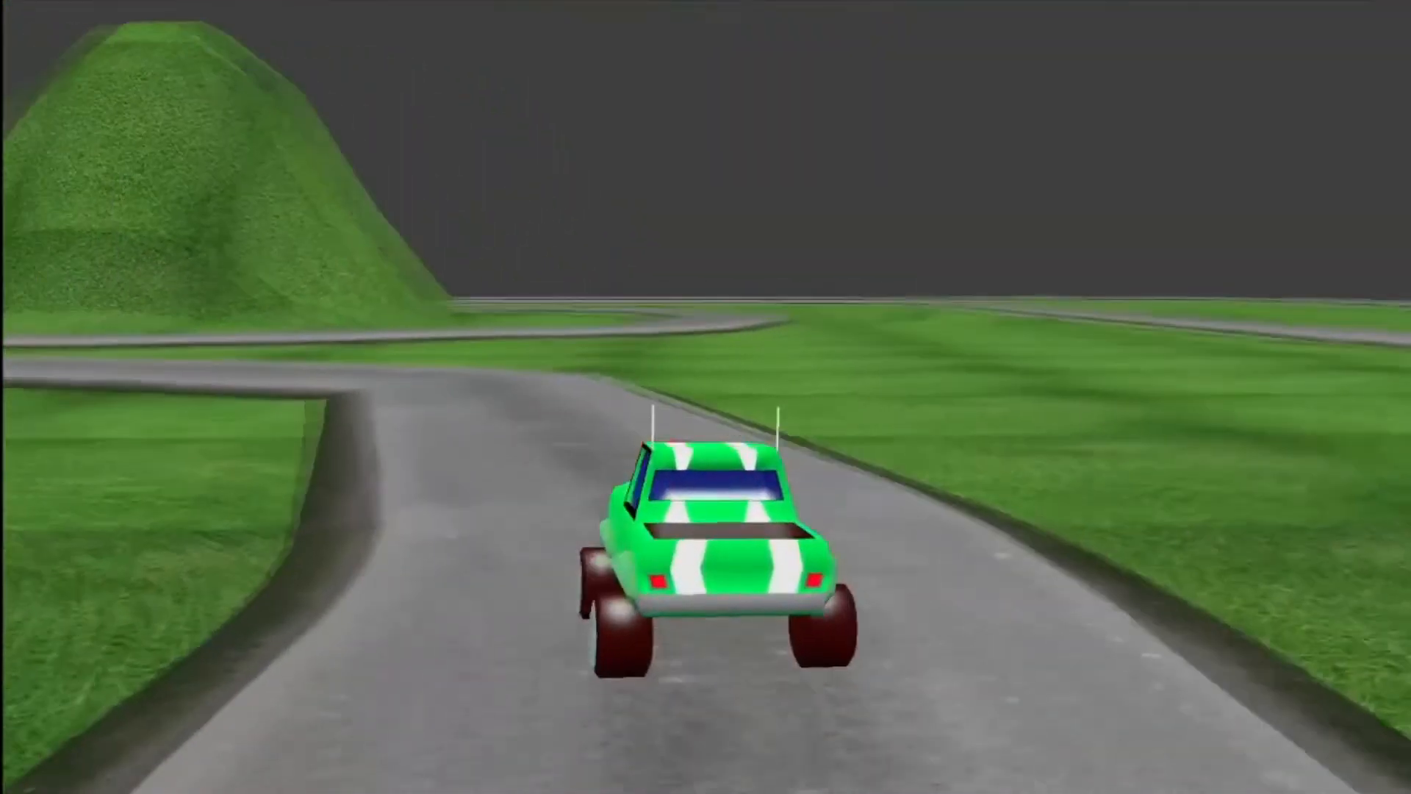
key("Left")
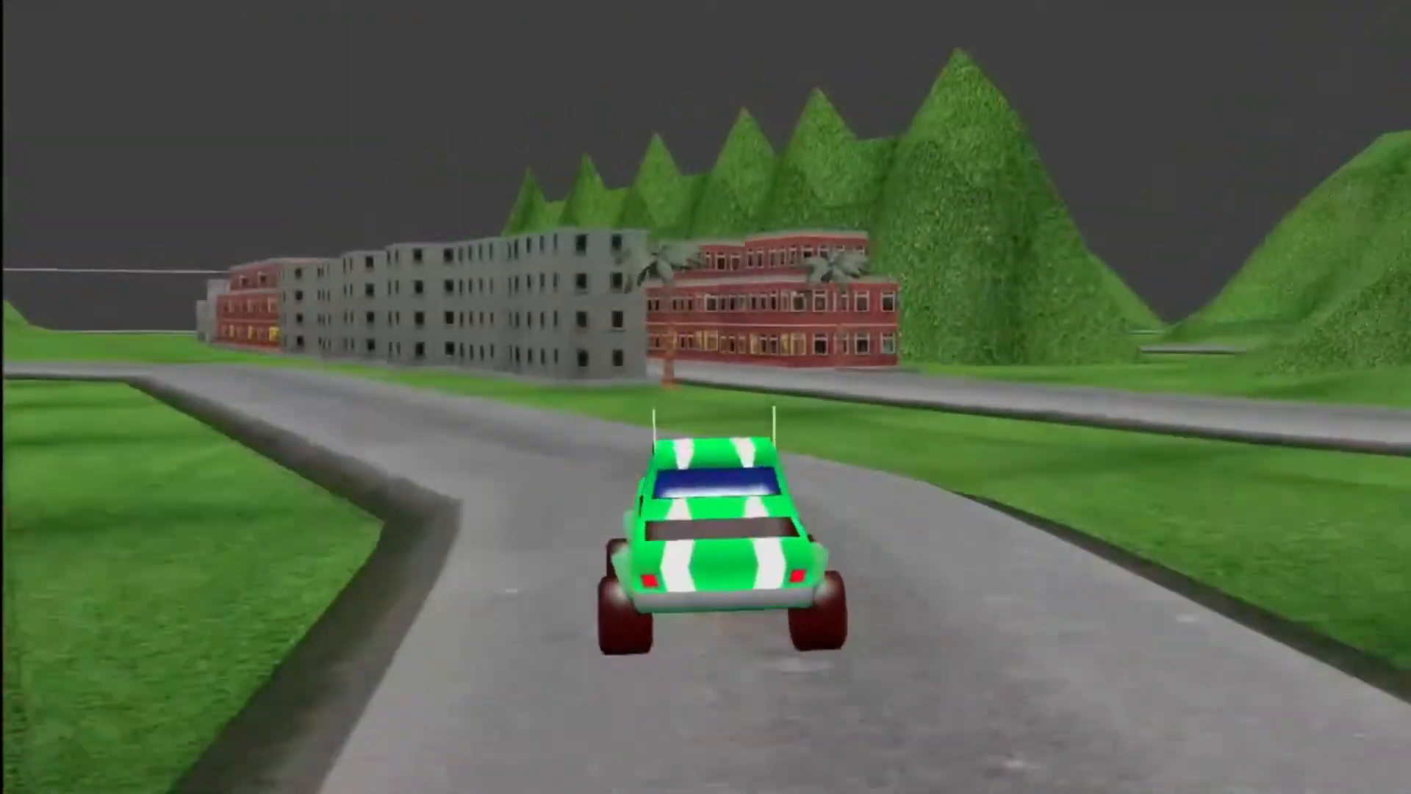
key("Left")
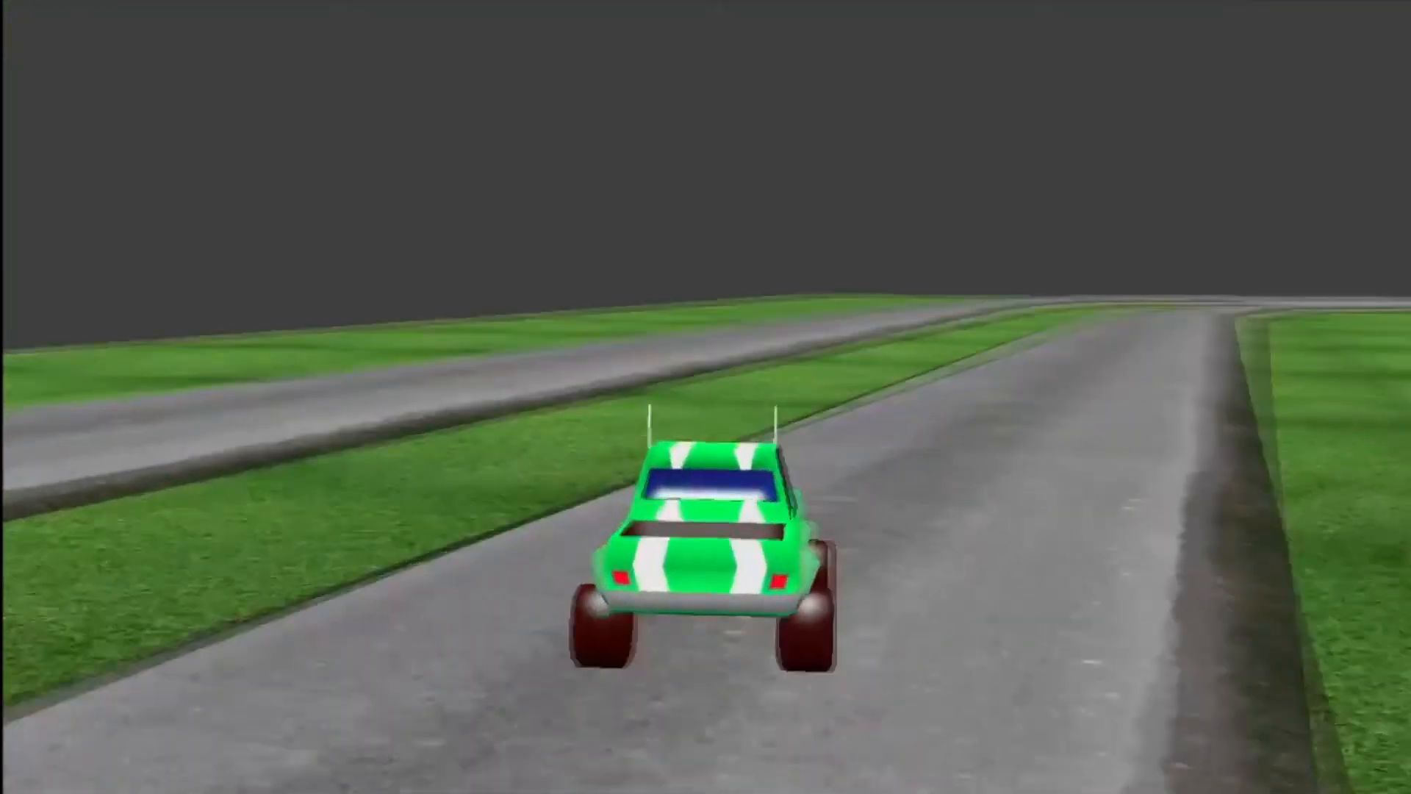
Step: Drive through the right-hand bend, over the raised road and around the green hill to test the checkpoints on that stretch
key("Right")
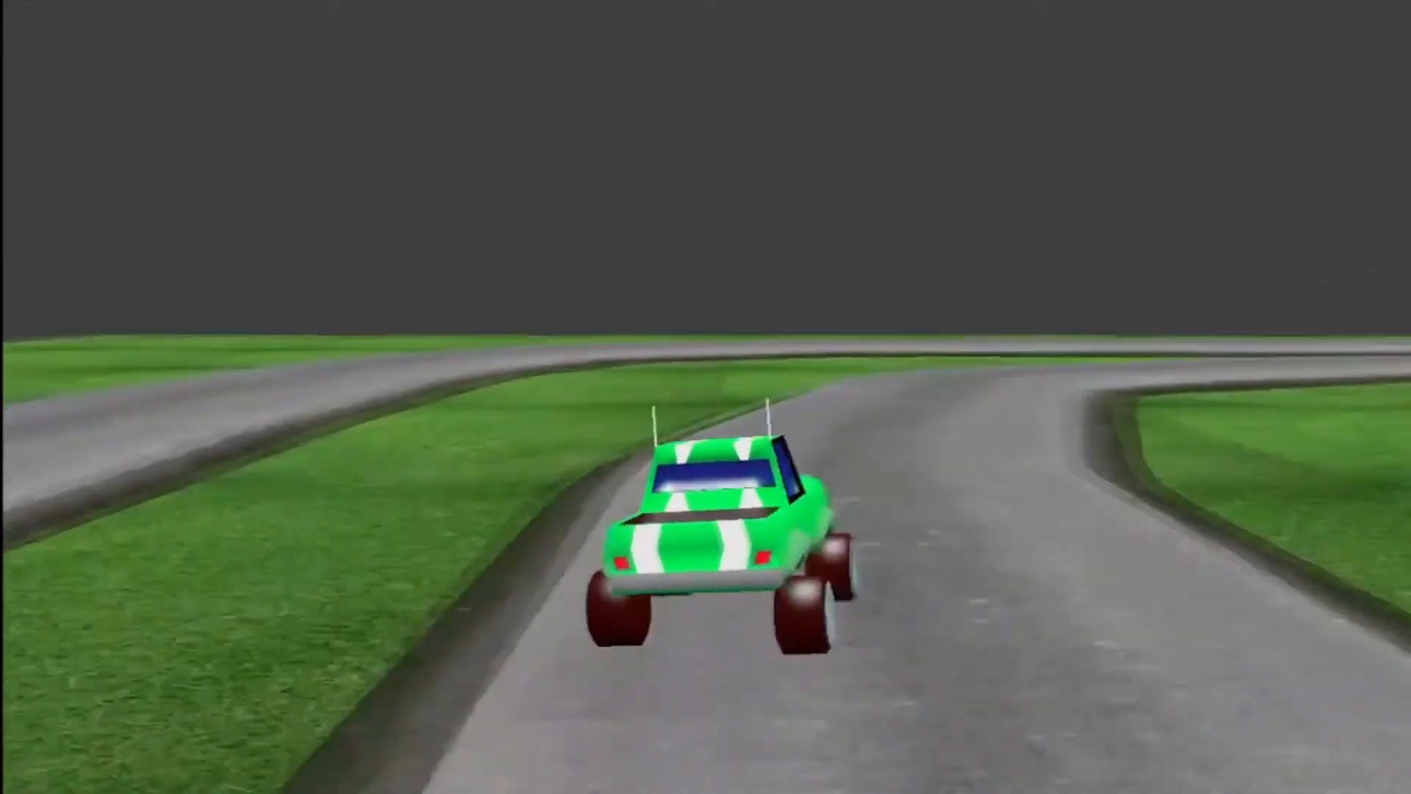
key("Right")
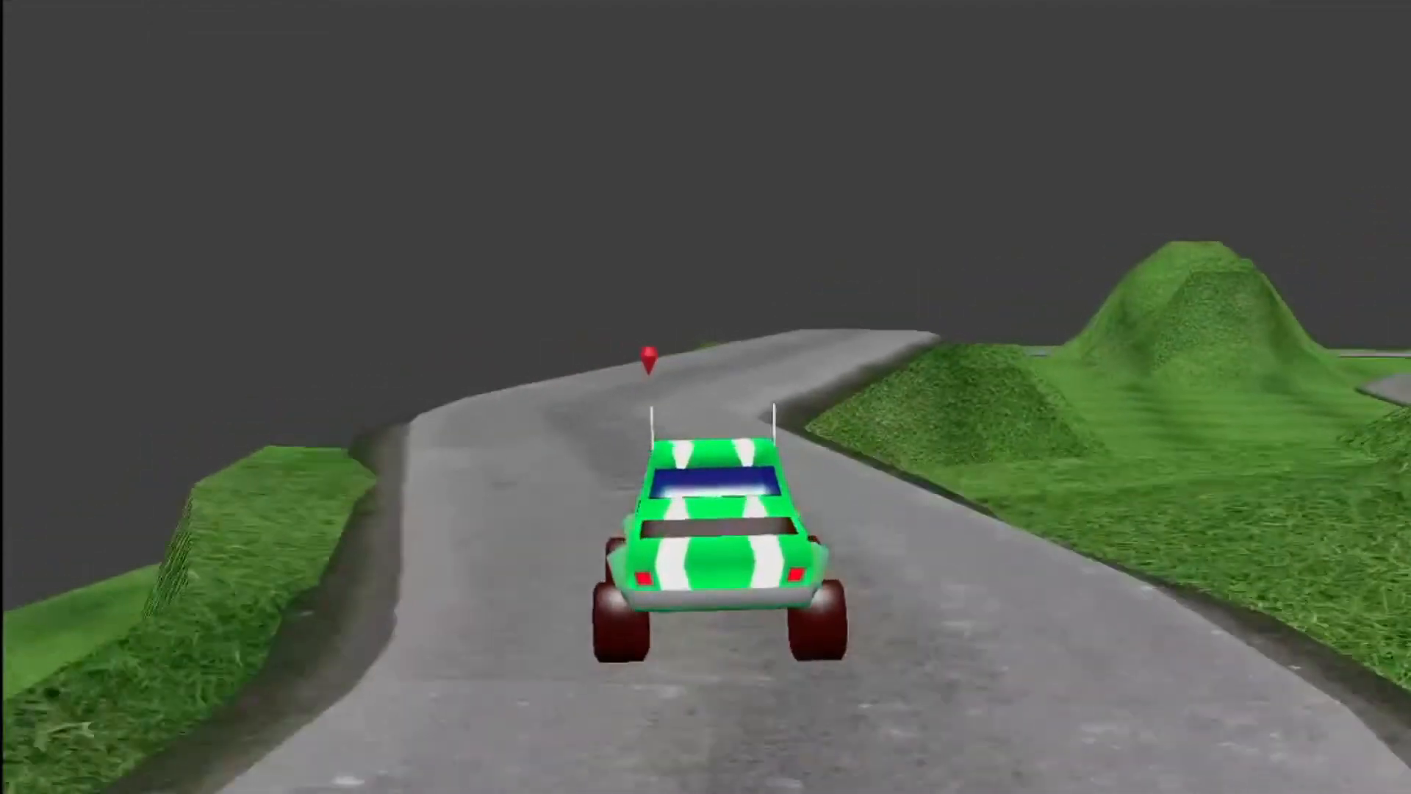
key("Right")
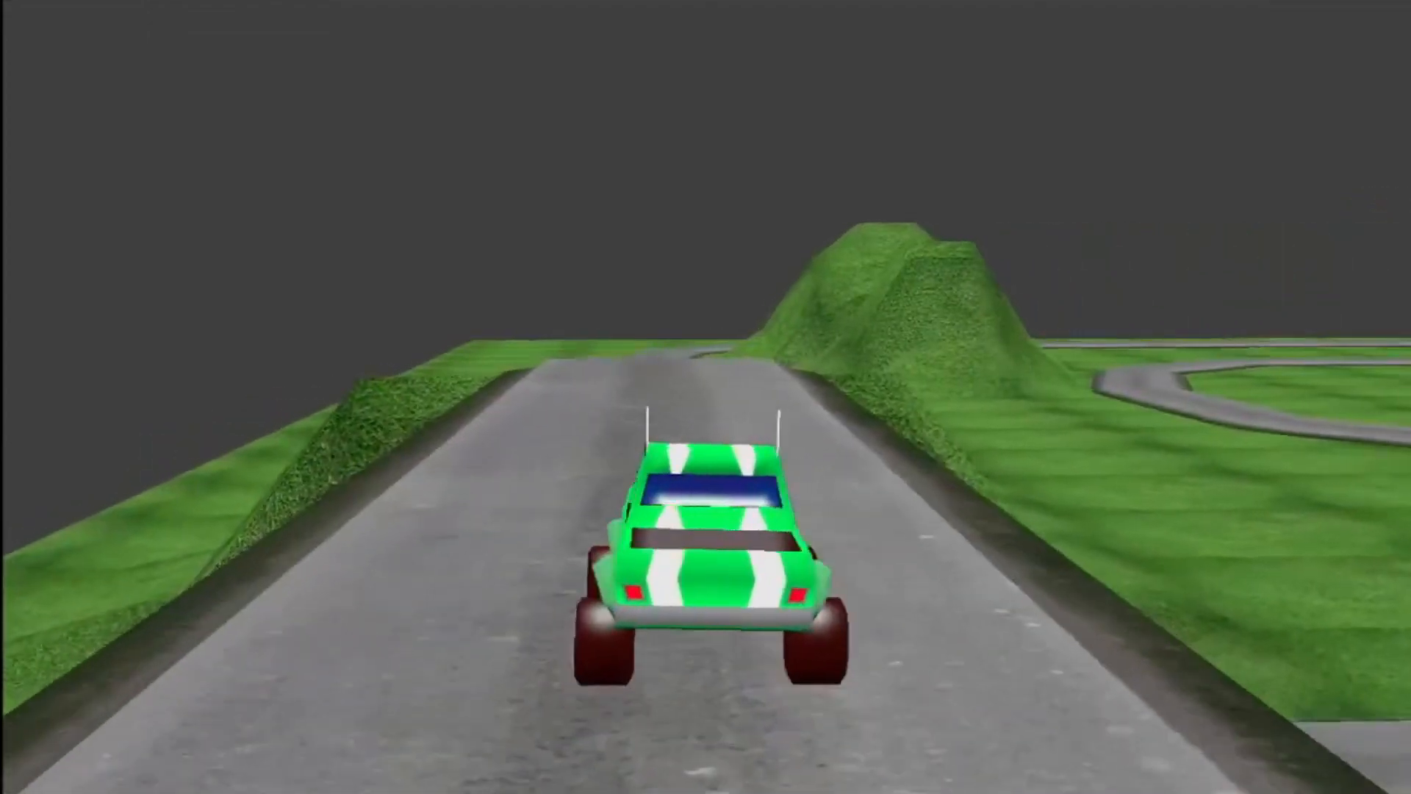
key("Left")
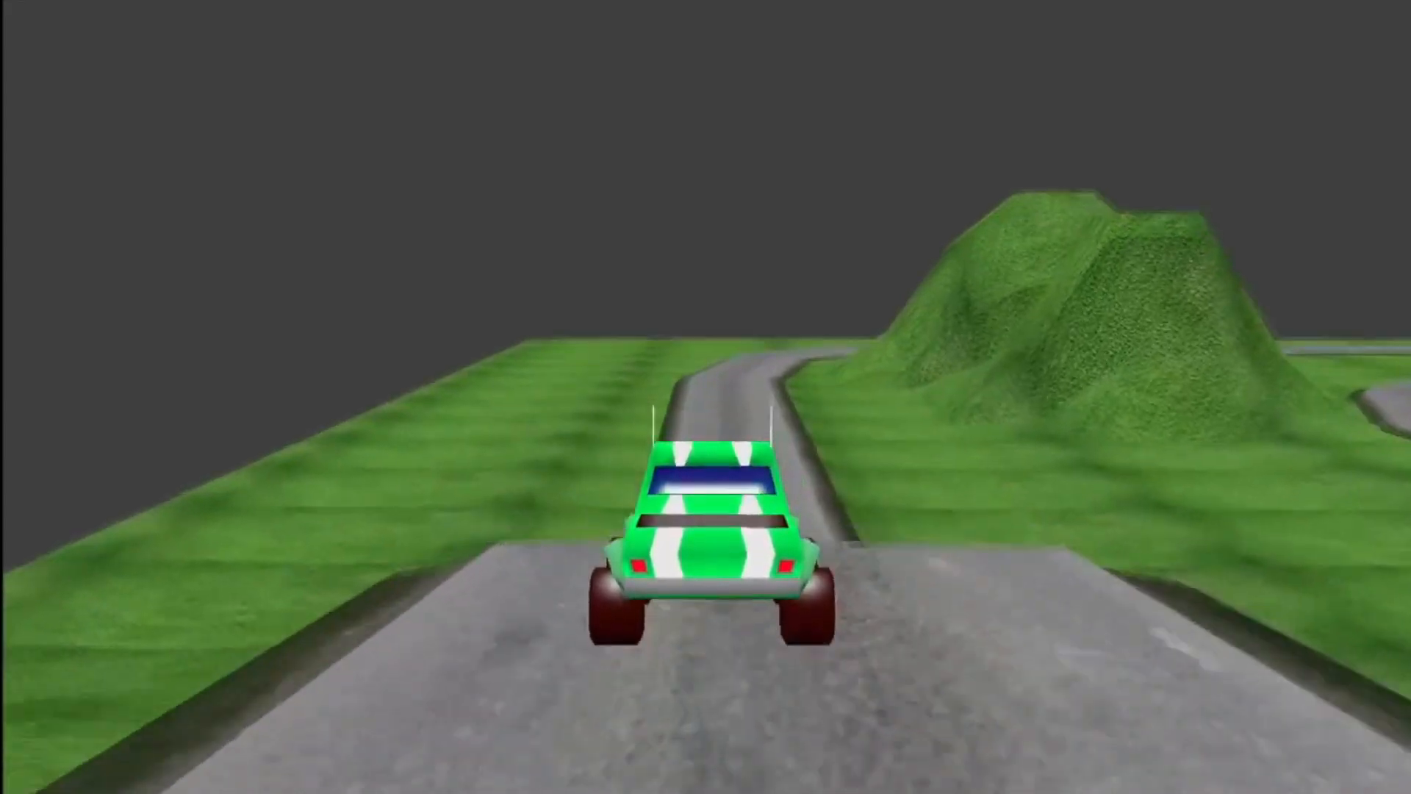
key("Left")
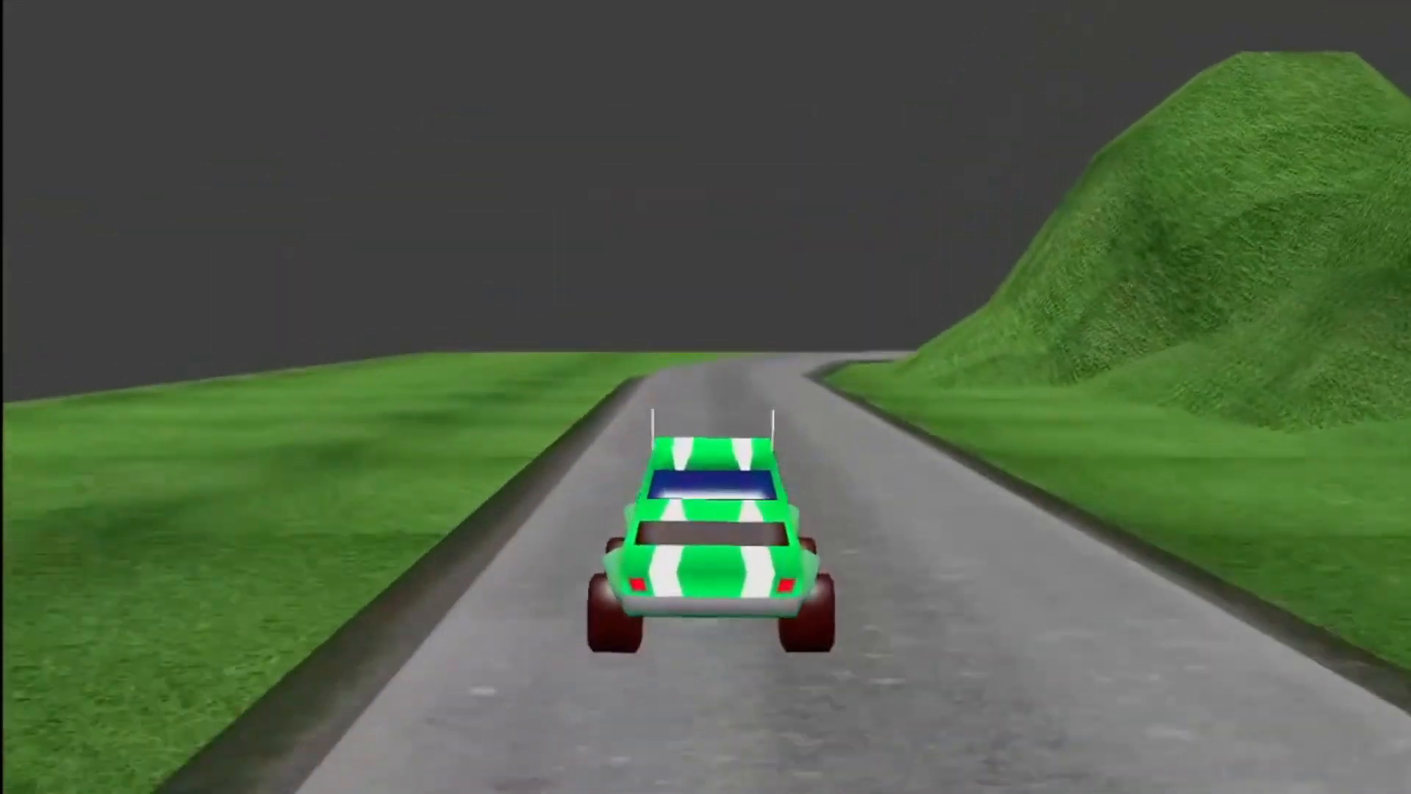
key("Right")
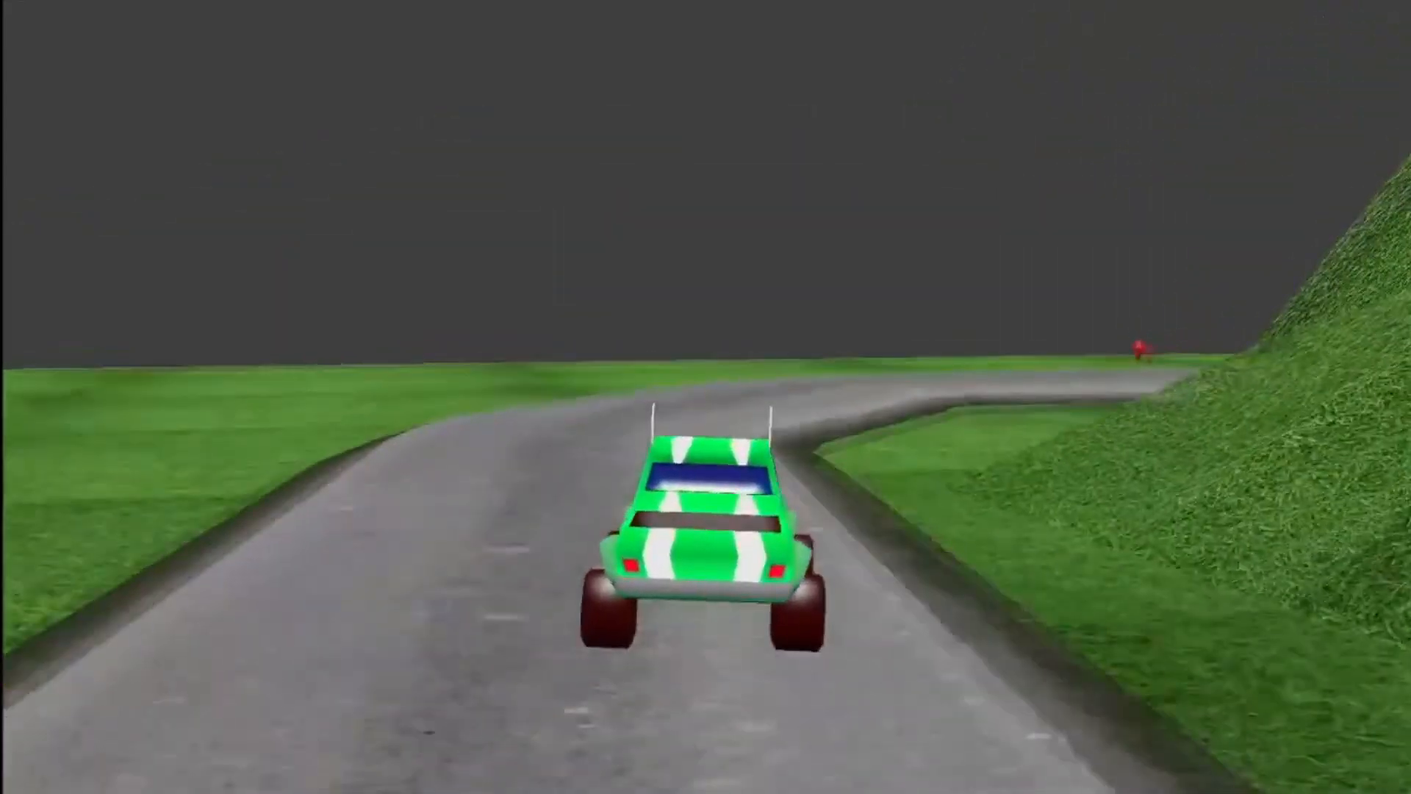
key("Left")
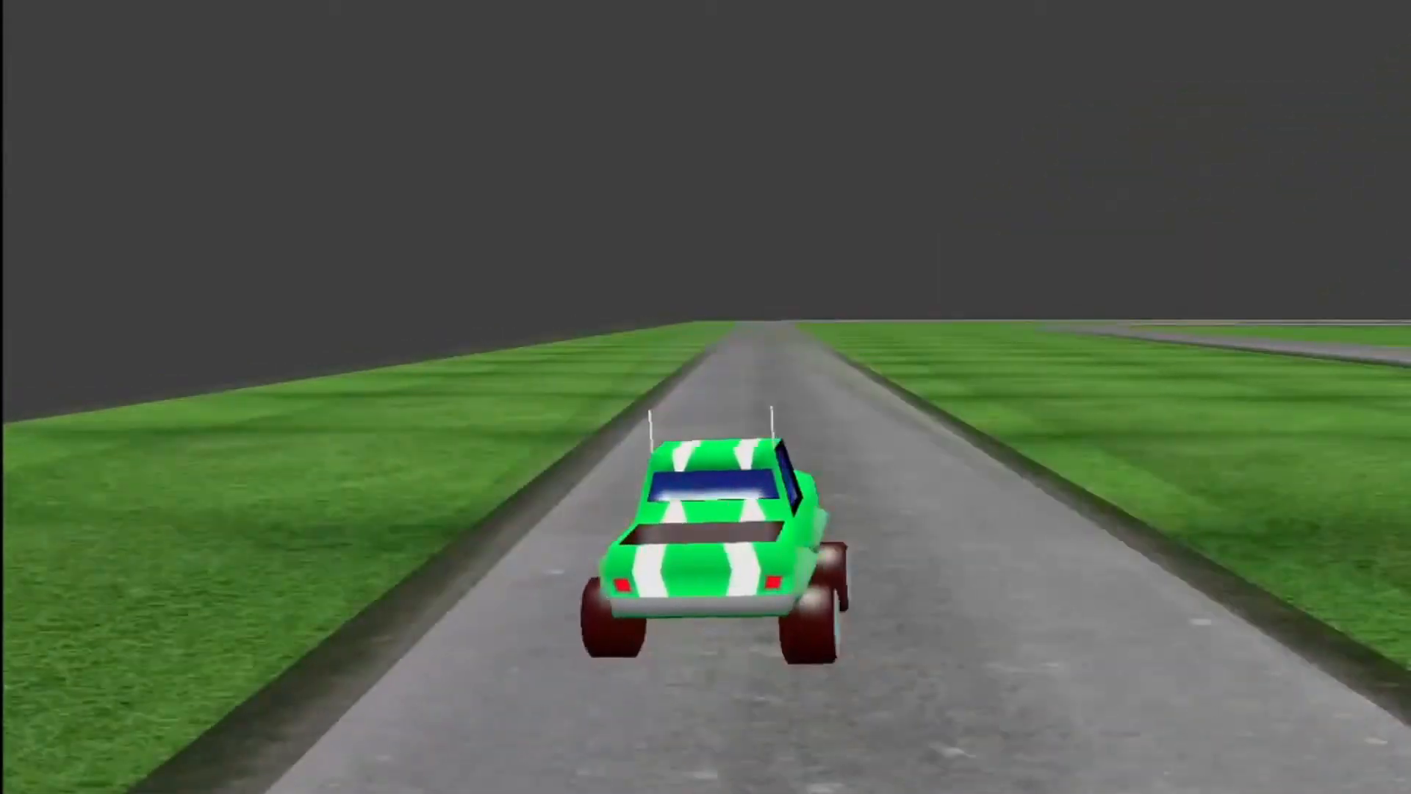
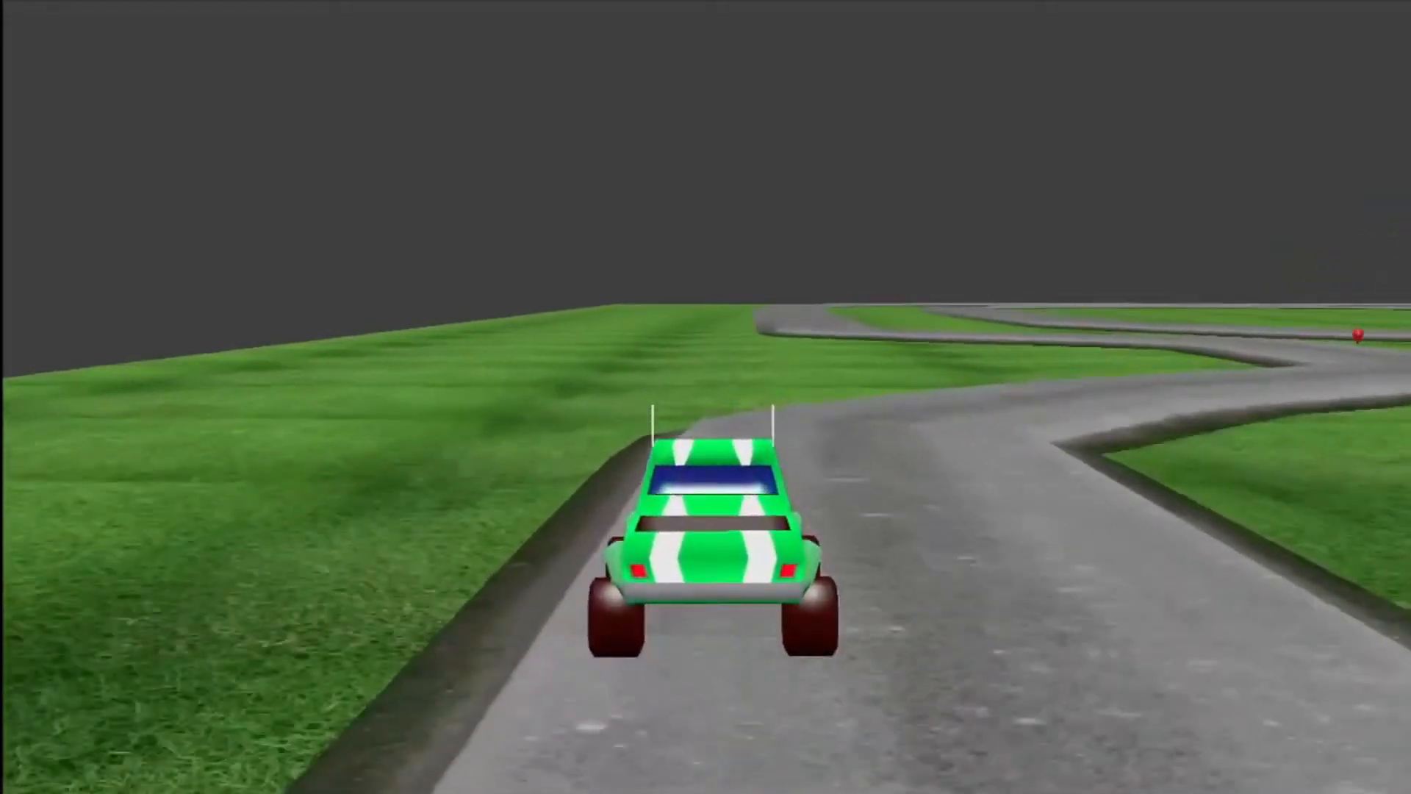
Step: Steer through the alternating right- and left-hand bends on the flat section and around the next right-hand curve, collecting the checkpoints
key("Right")
key("Left")
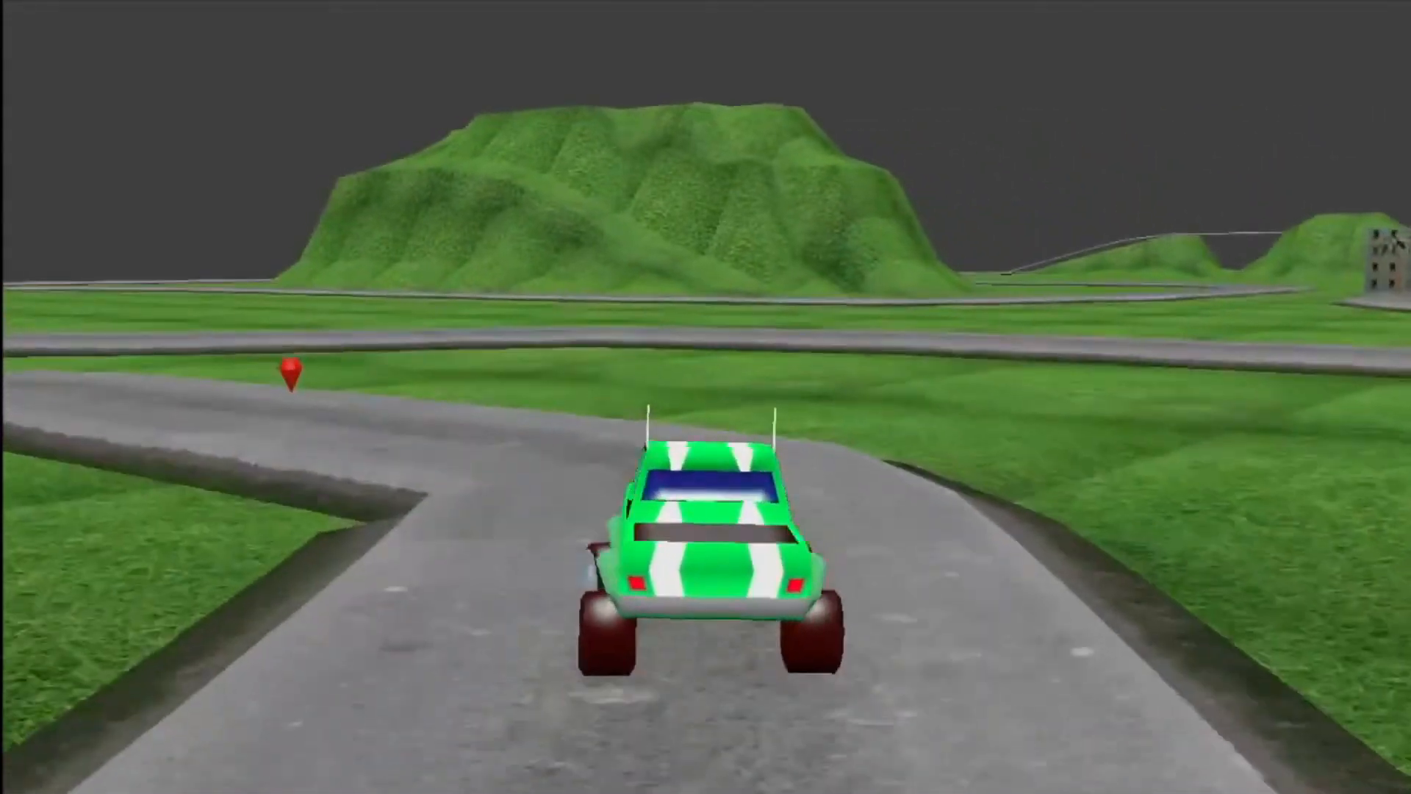
key("Left")
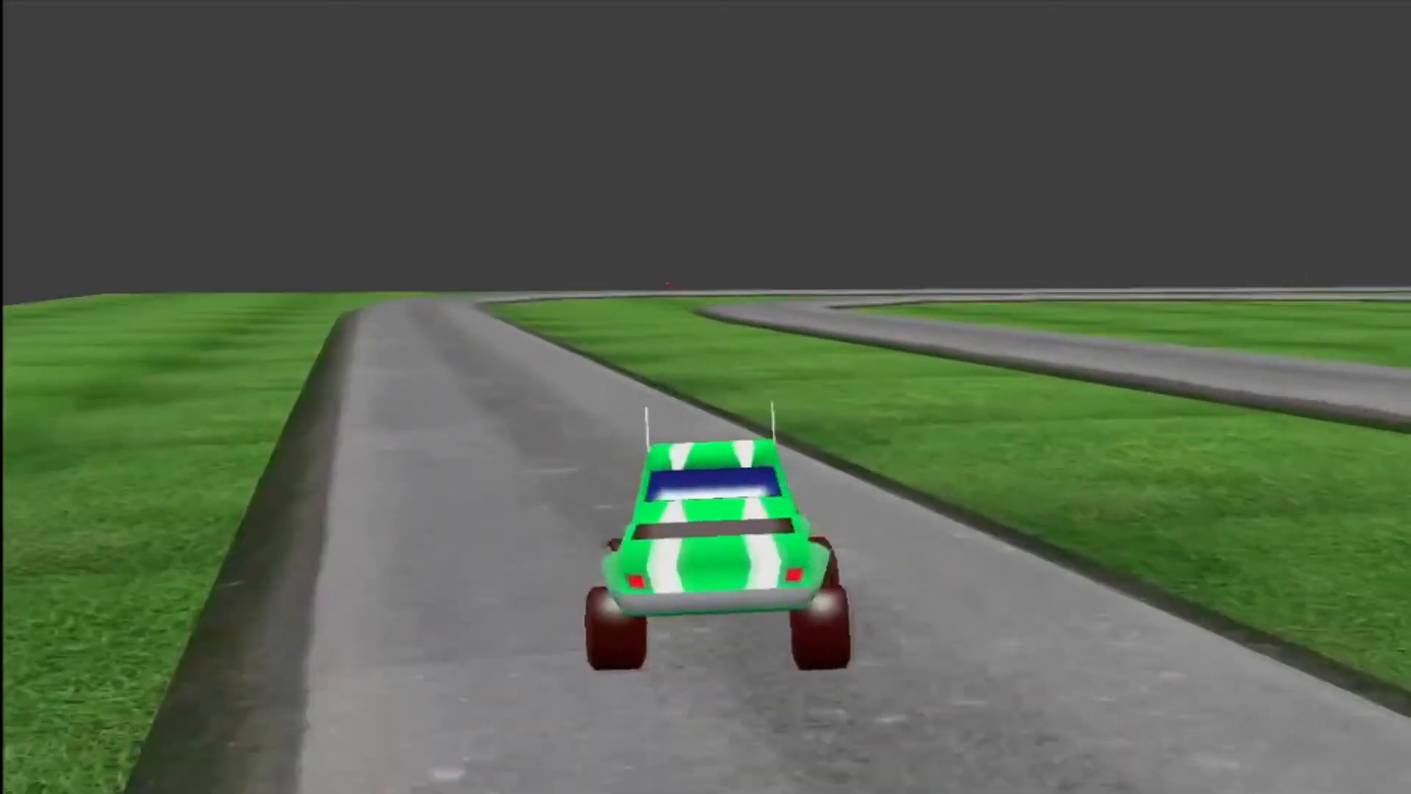
key("Left")
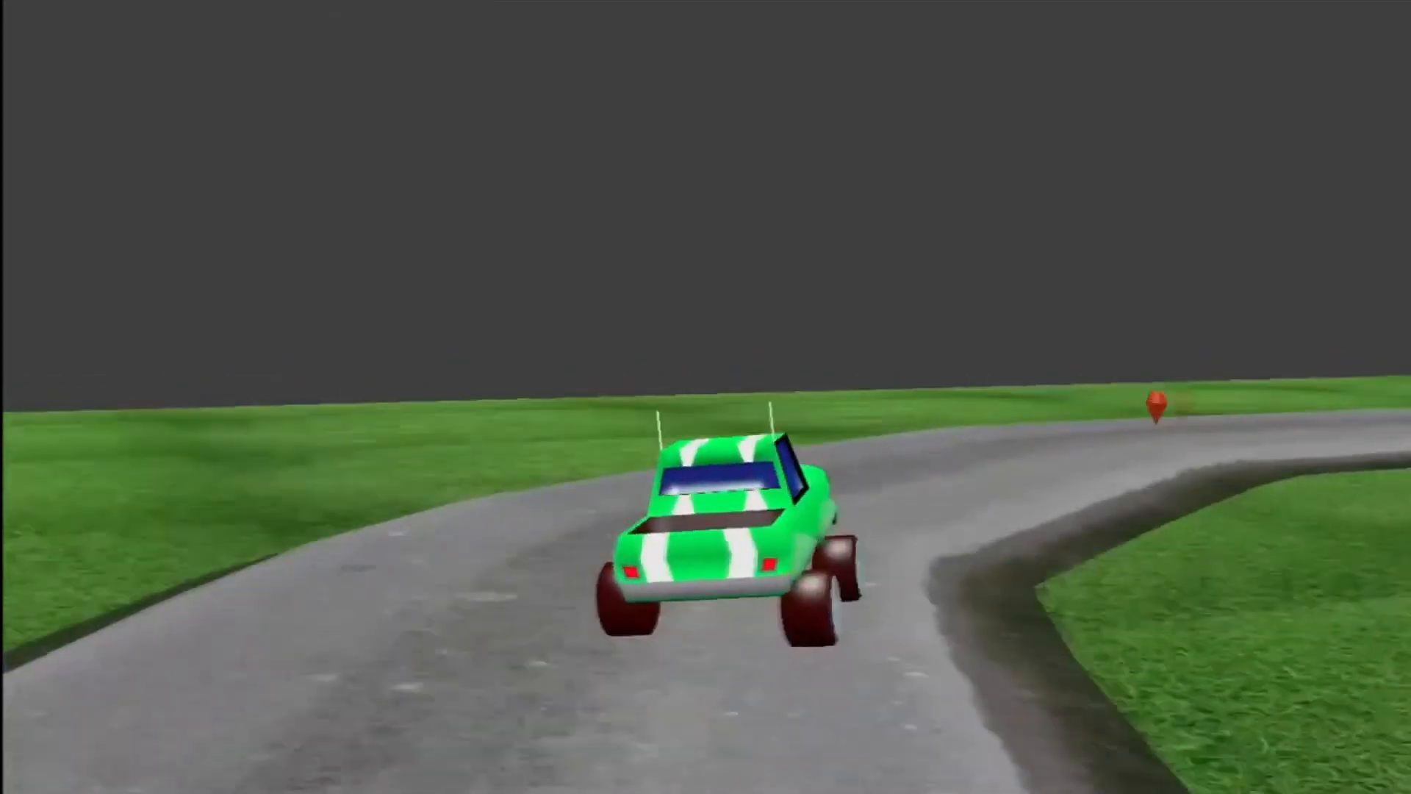
key("Right")
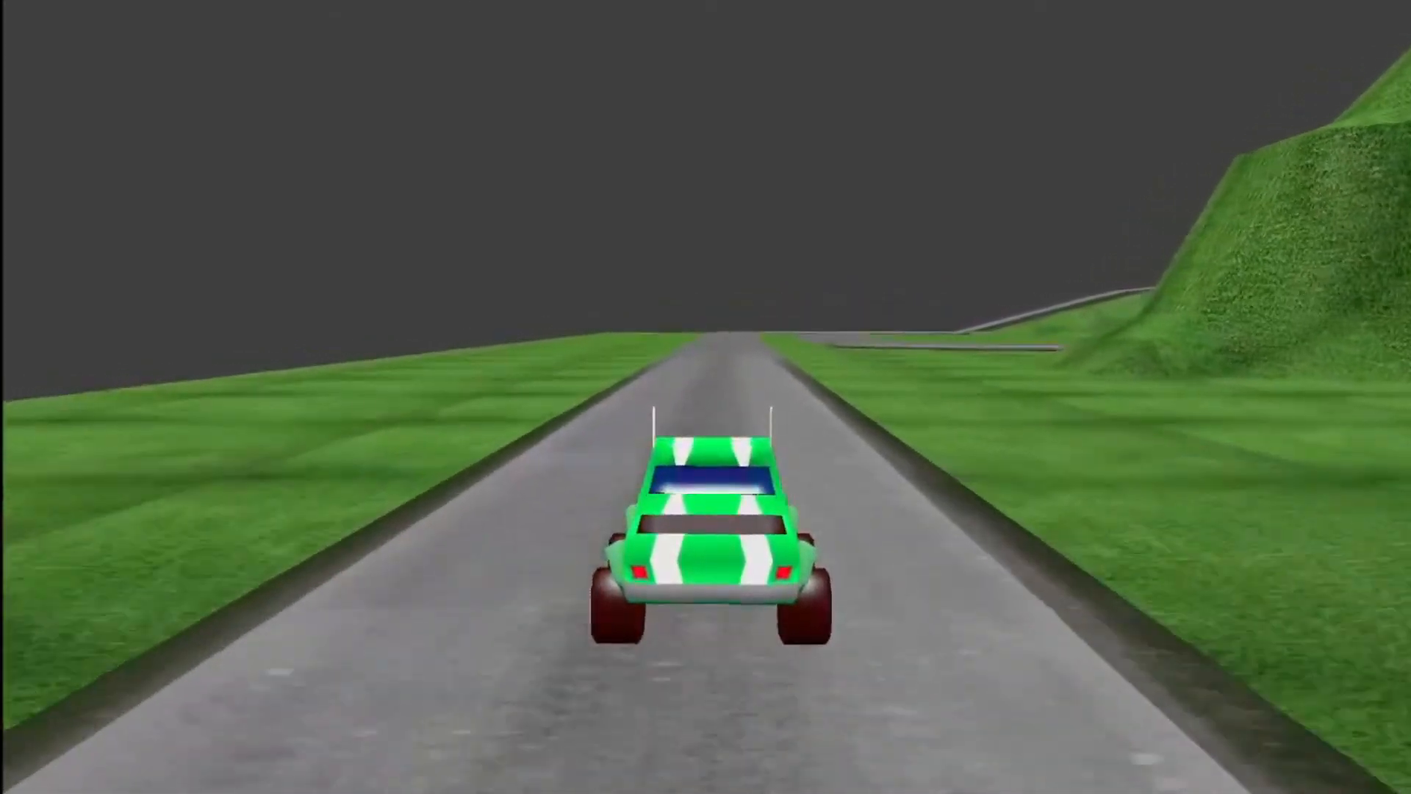